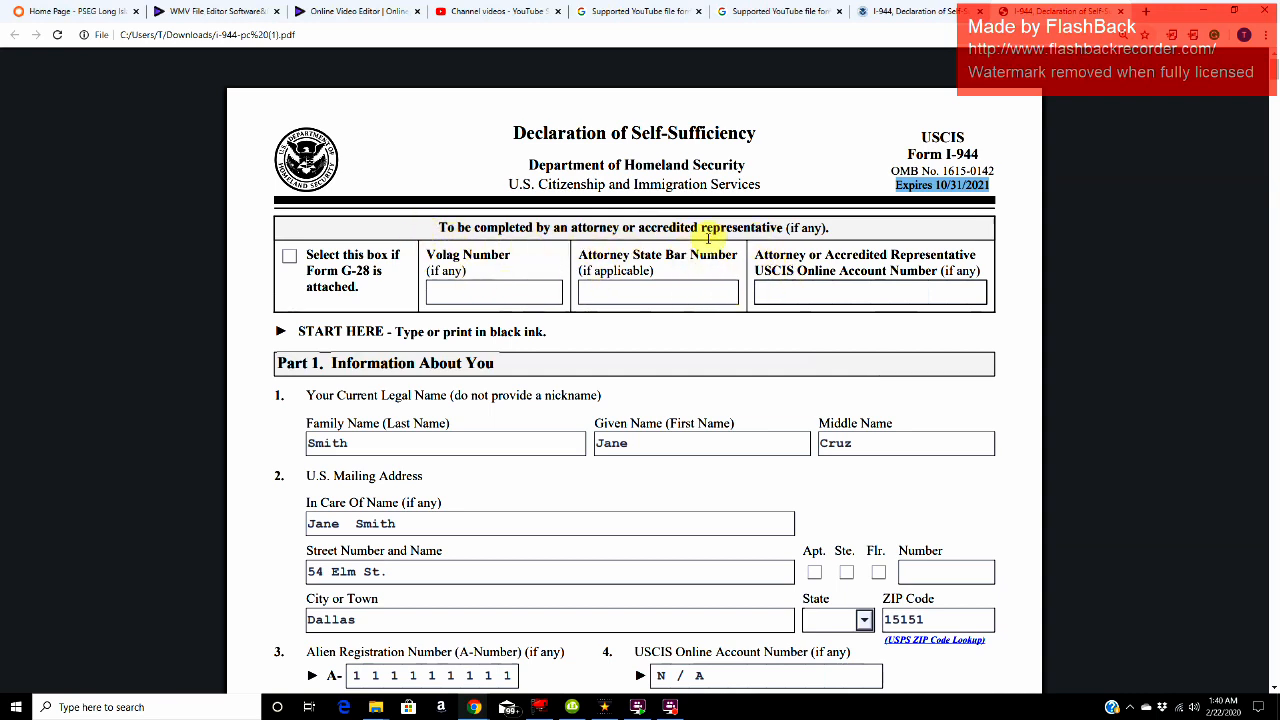
# Step: Review the attorney or accredited representative heading and the START HERE instruction to type or print in black ink on Form I-944
pyautogui.moveTo(440, 227); pyautogui.dragTo(787, 231)
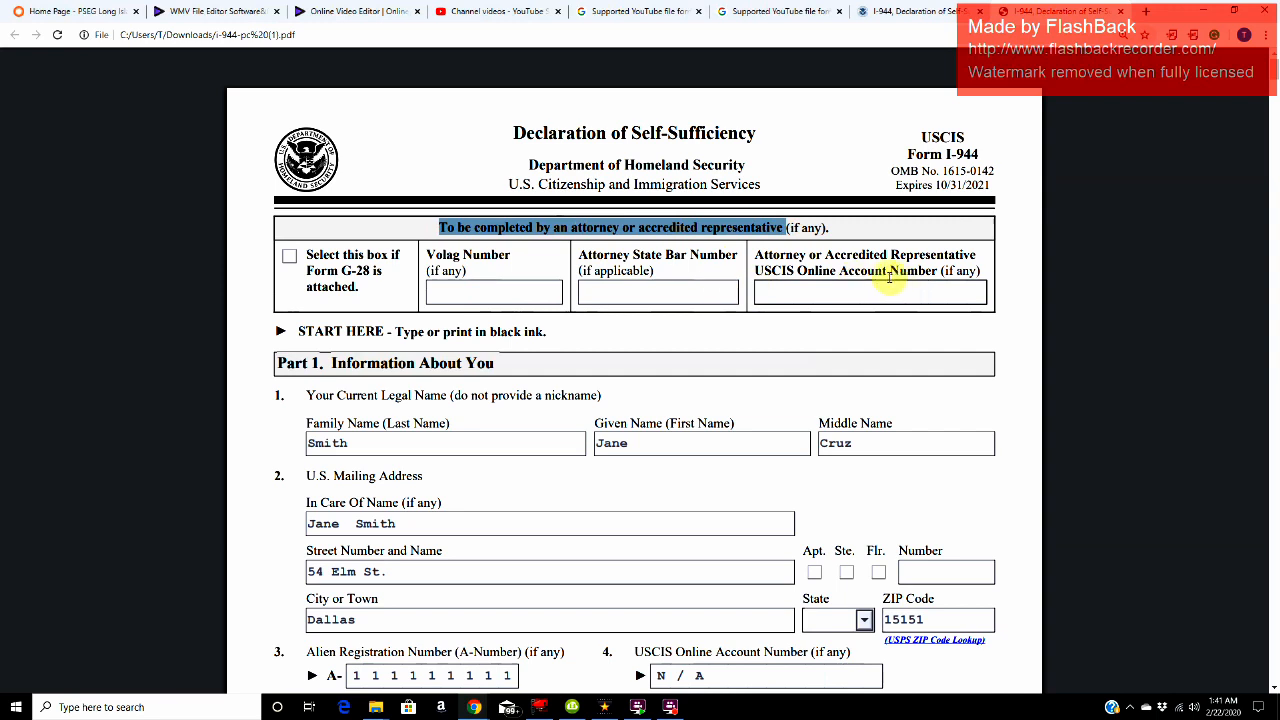
pyautogui.moveTo(295, 331); pyautogui.dragTo(387, 333)
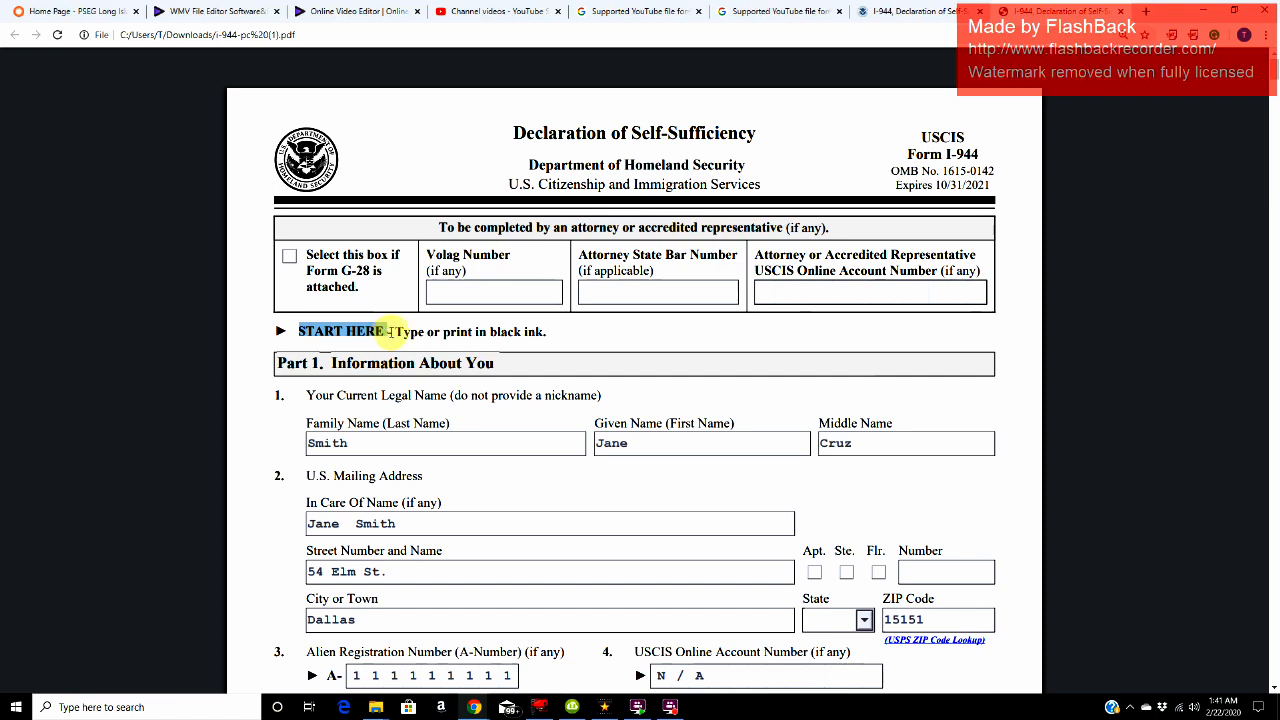
pyautogui.moveTo(387, 333); pyautogui.dragTo(548, 336)
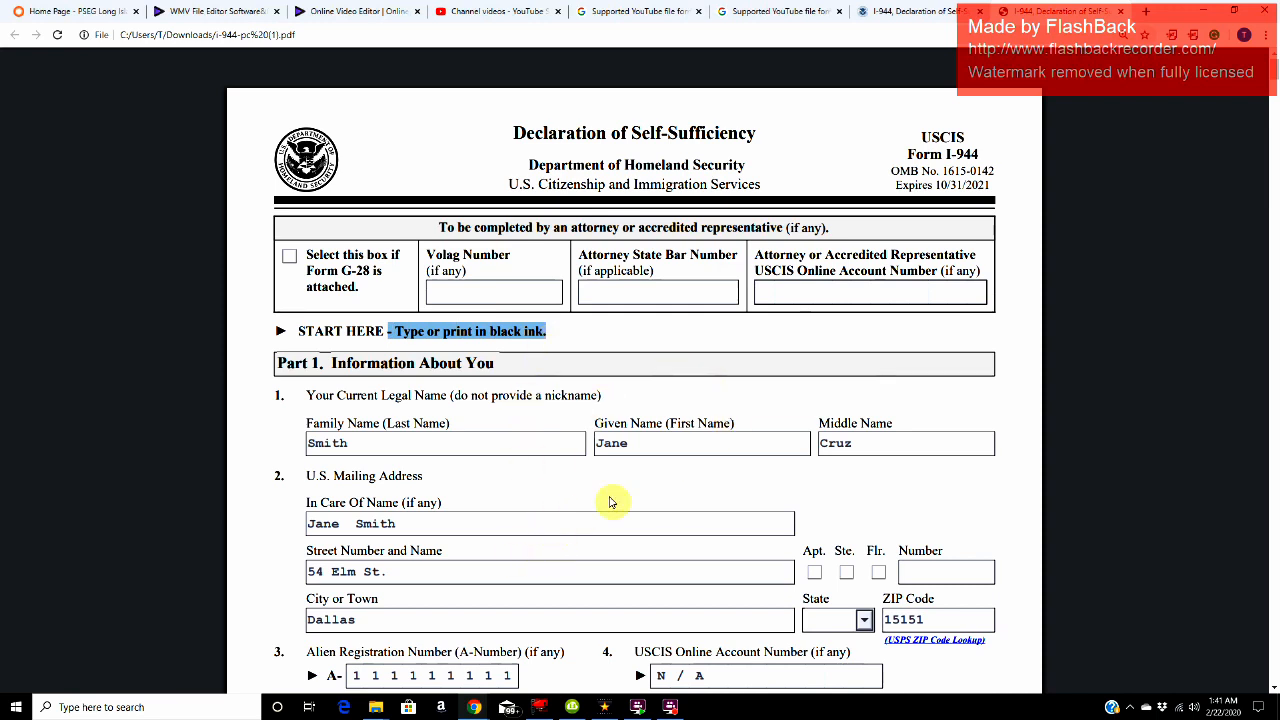
pyautogui.click(481, 446)
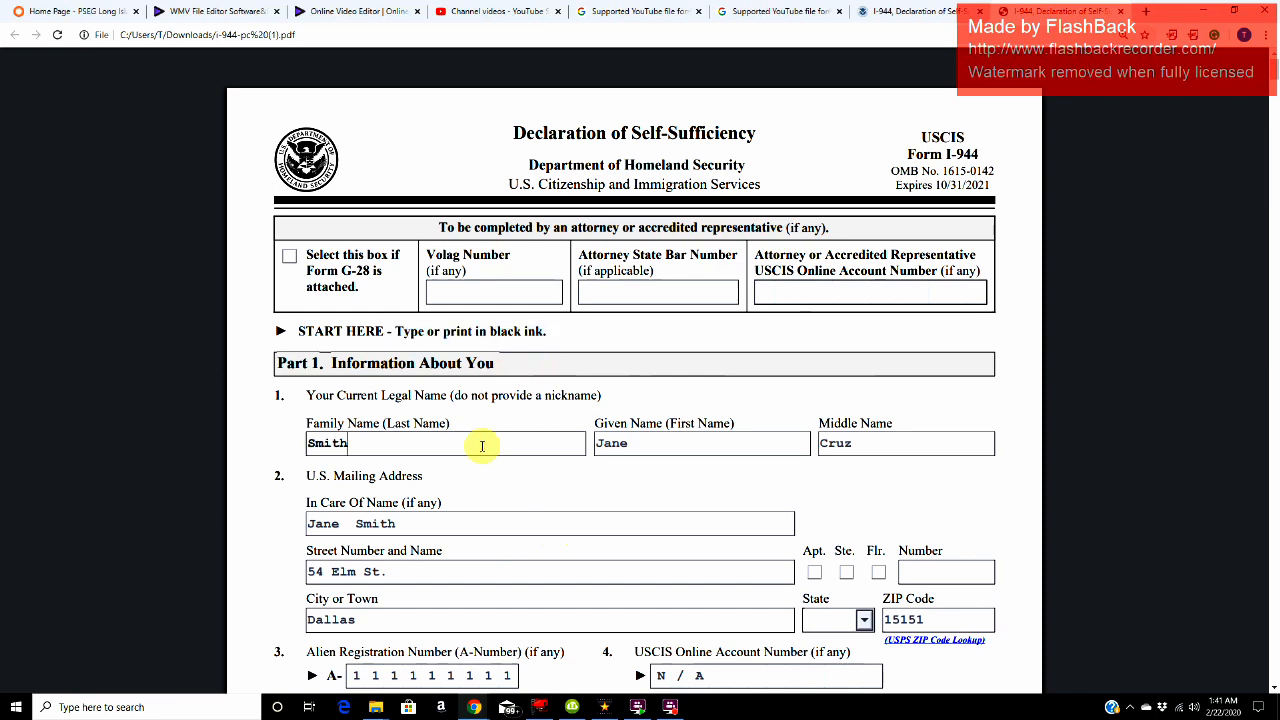
pyautogui.click(525, 527)
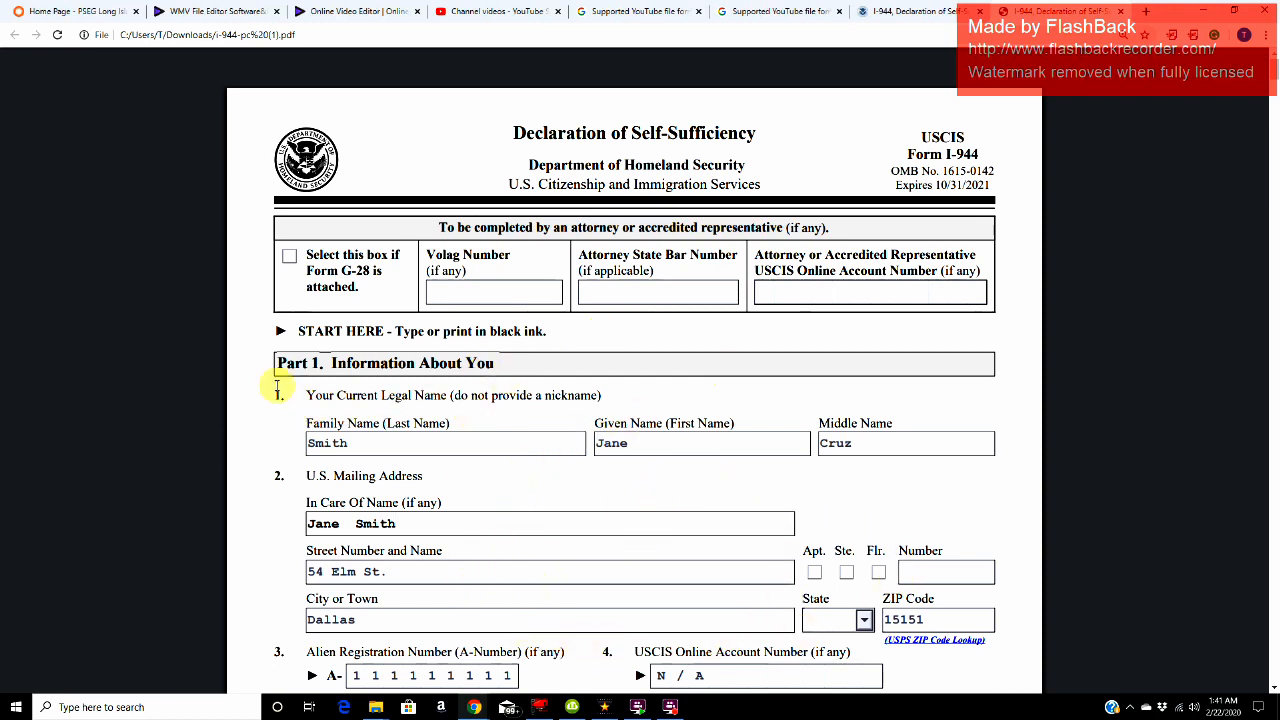
# Step: Examine Part 1, Information About You, item 1, going through the current legal name's family, given and middle name fields
pyautogui.moveTo(318, 363); pyautogui.dragTo(508, 362)
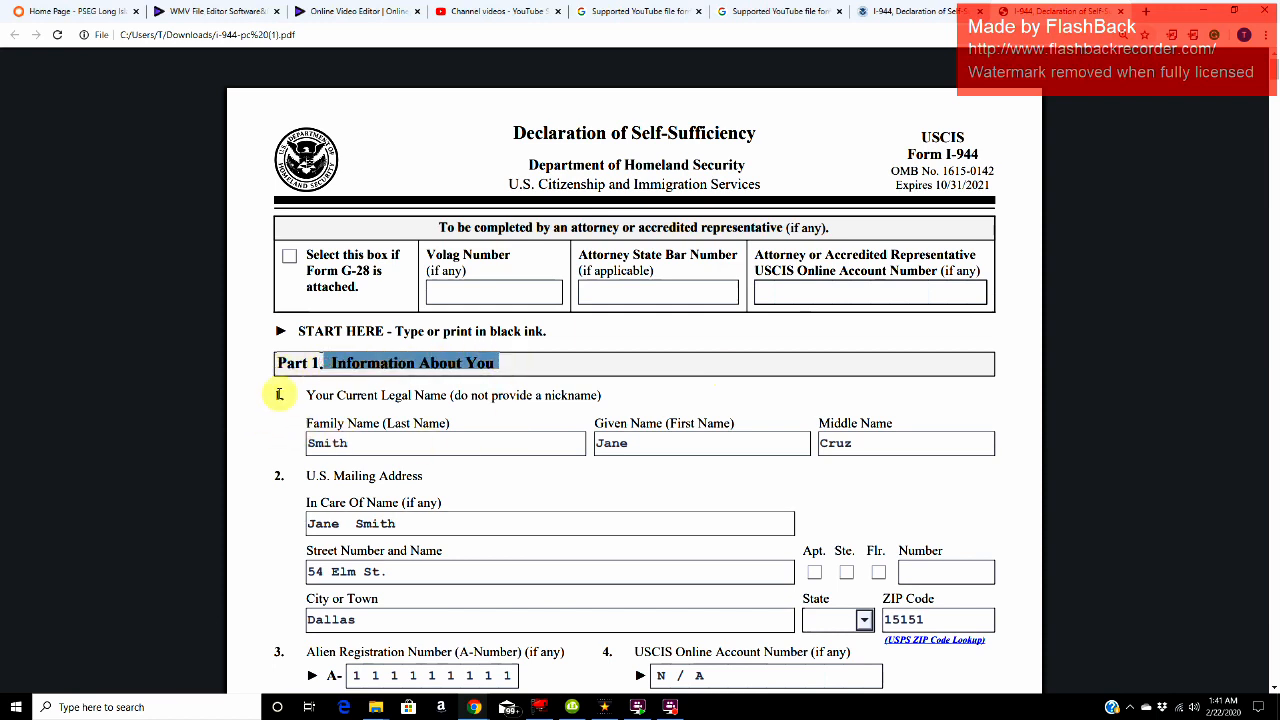
pyautogui.moveTo(336, 396); pyautogui.dragTo(457, 403)
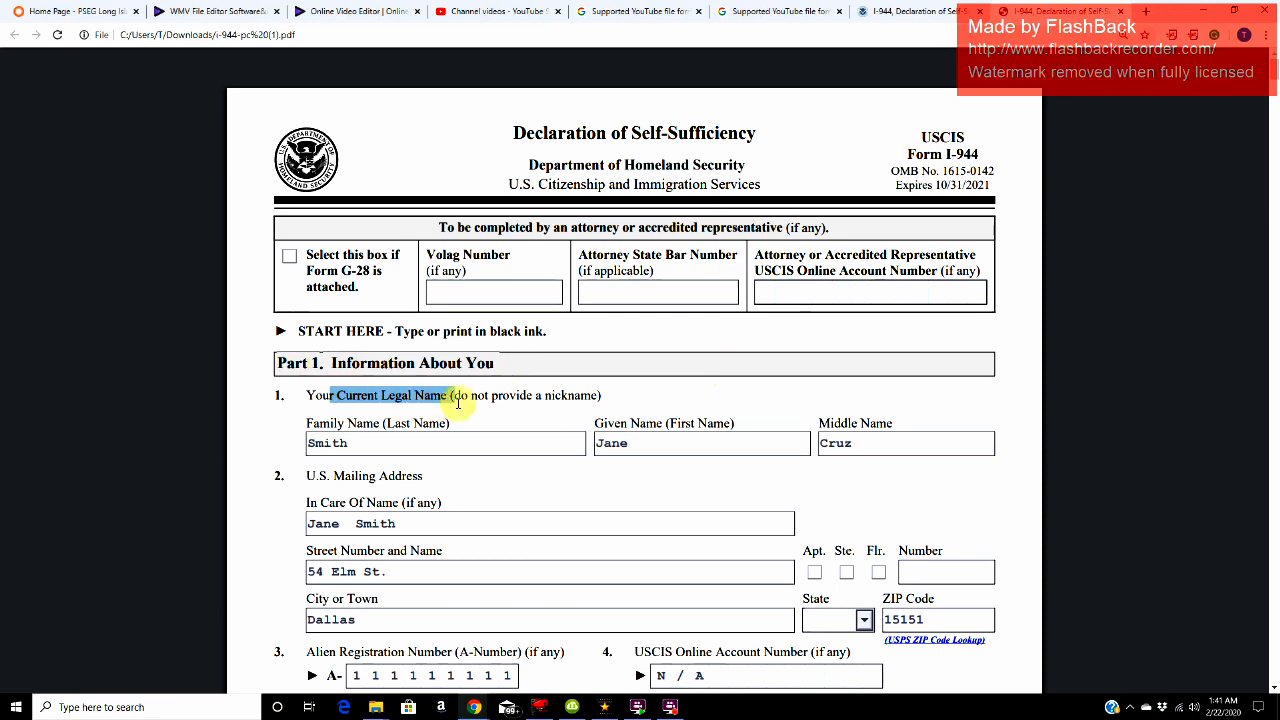
pyautogui.click(482, 453)
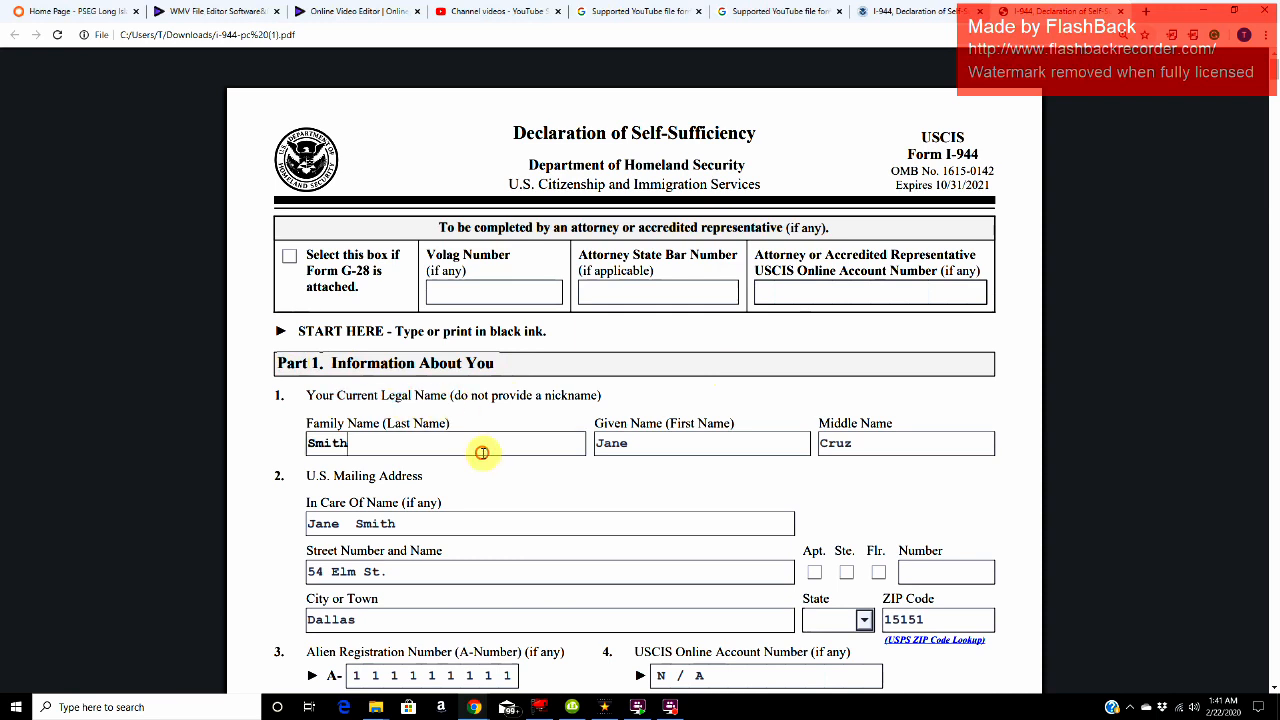
pyautogui.click(677, 449)
pyautogui.click(872, 441)
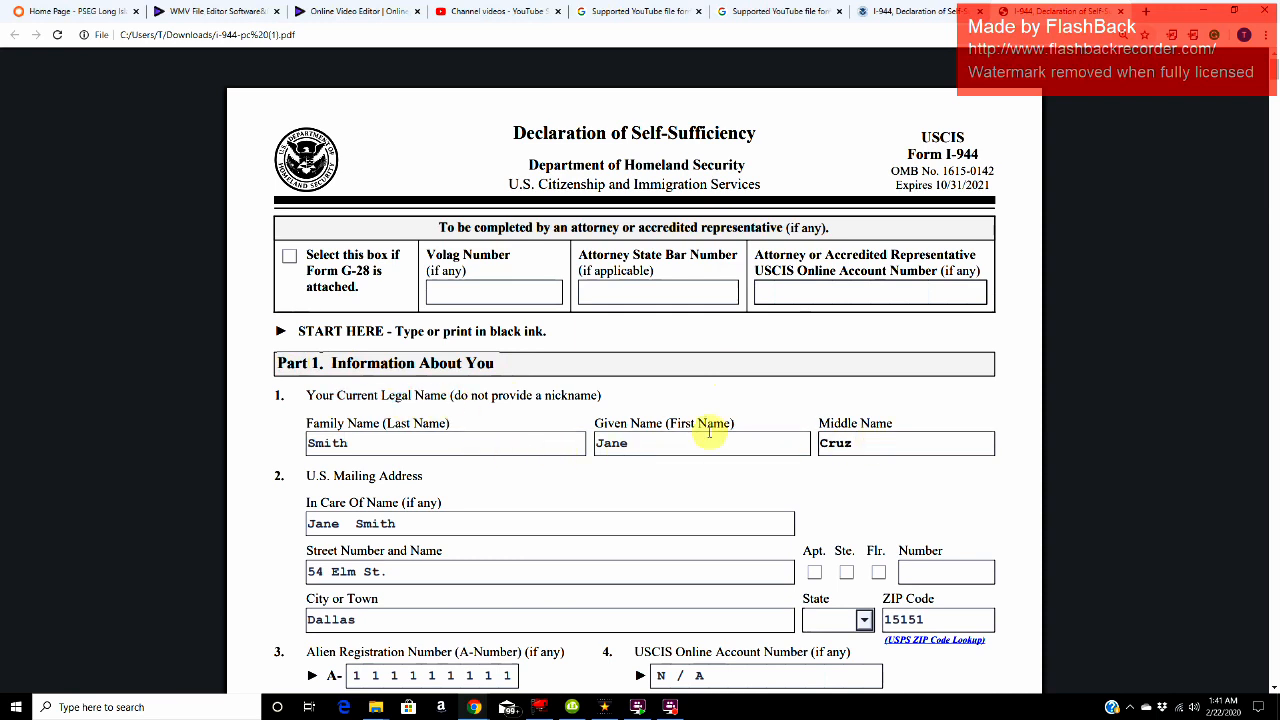
pyautogui.doubleClick(370, 440)
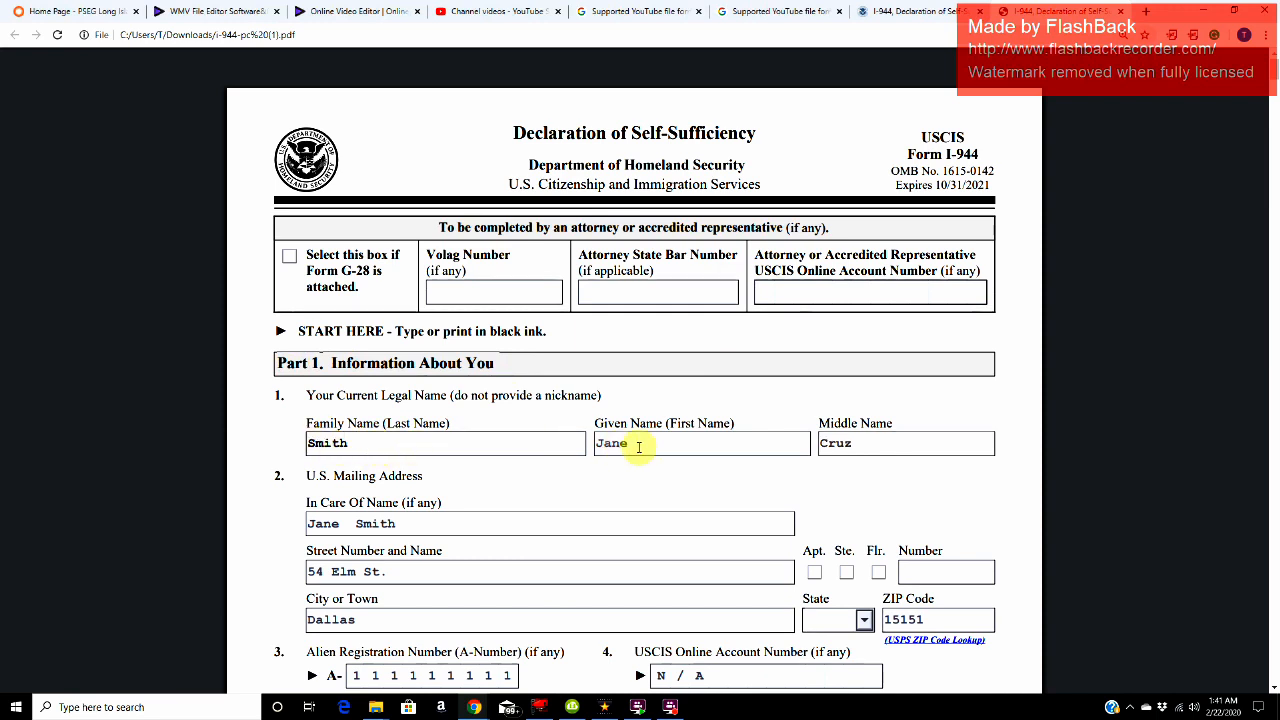
pyautogui.click(686, 441)
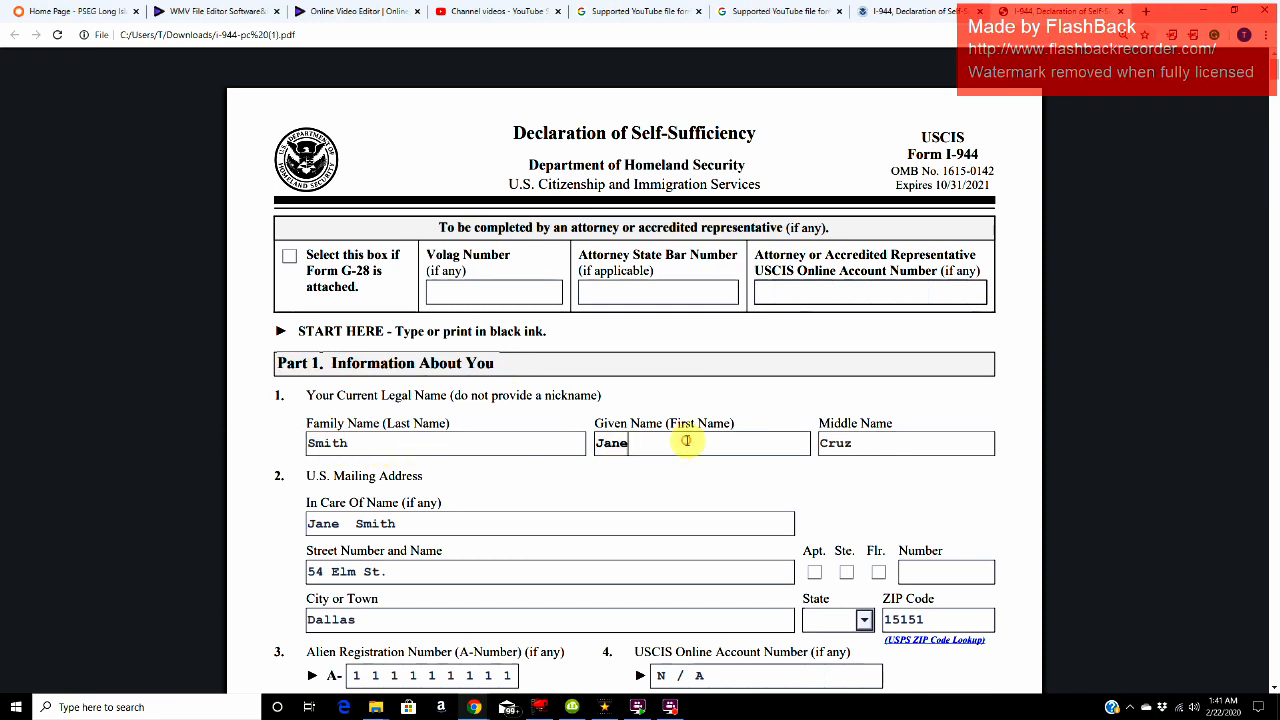
pyautogui.click(865, 443)
# Step: Examine the U.S. Mailing Address entries in item 2: in care of name, street, city and ZIP code
pyautogui.scroll(-1, 610, 517)
pyautogui.scroll(-2, 610, 517)
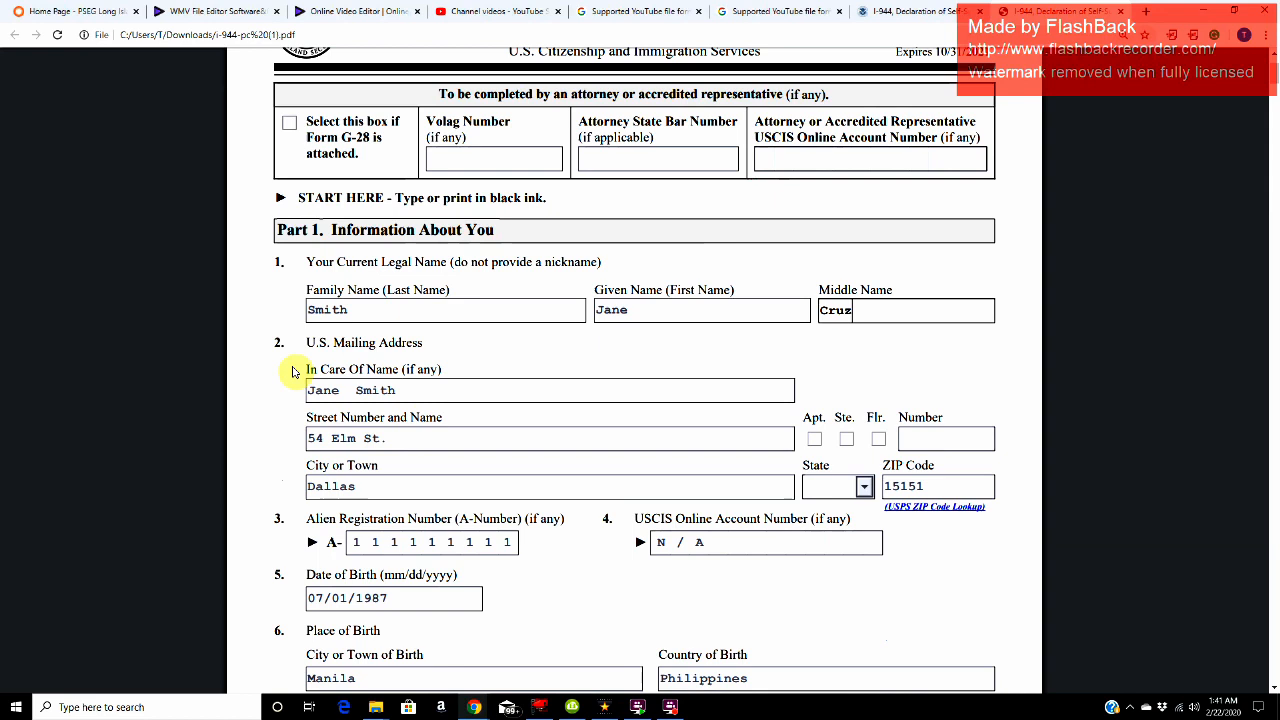
pyautogui.click(443, 390)
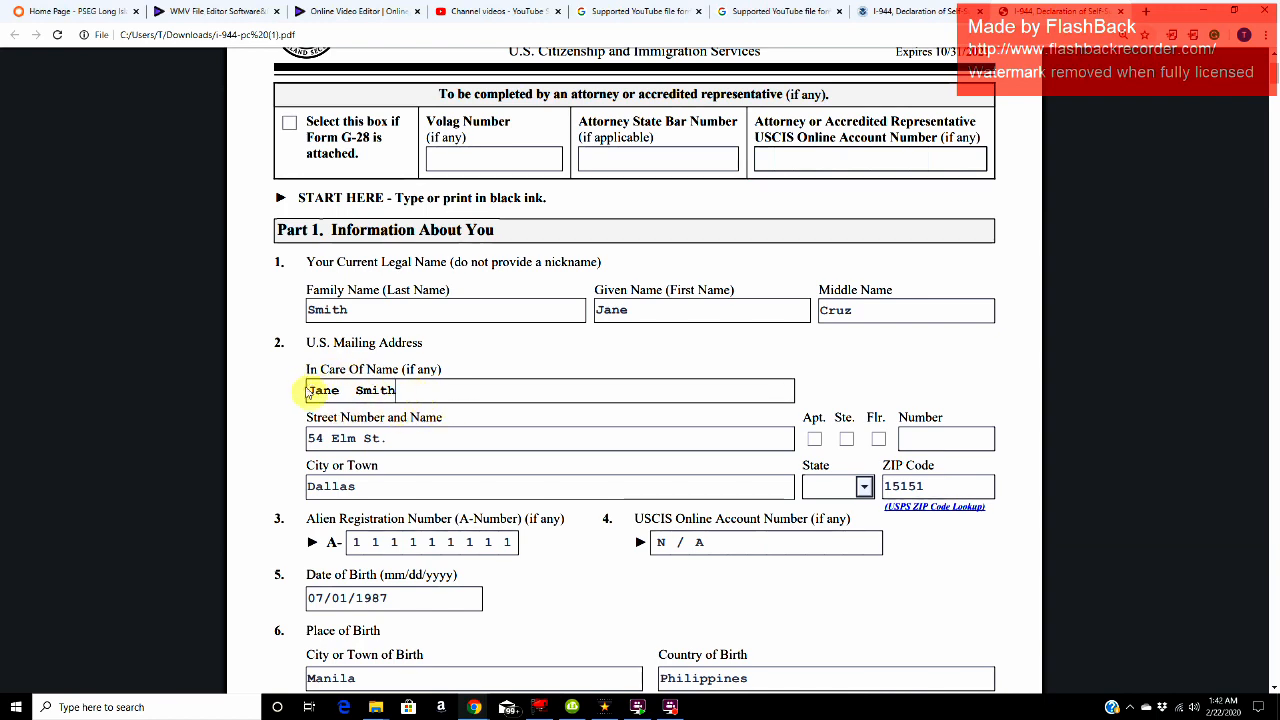
pyautogui.click(414, 430)
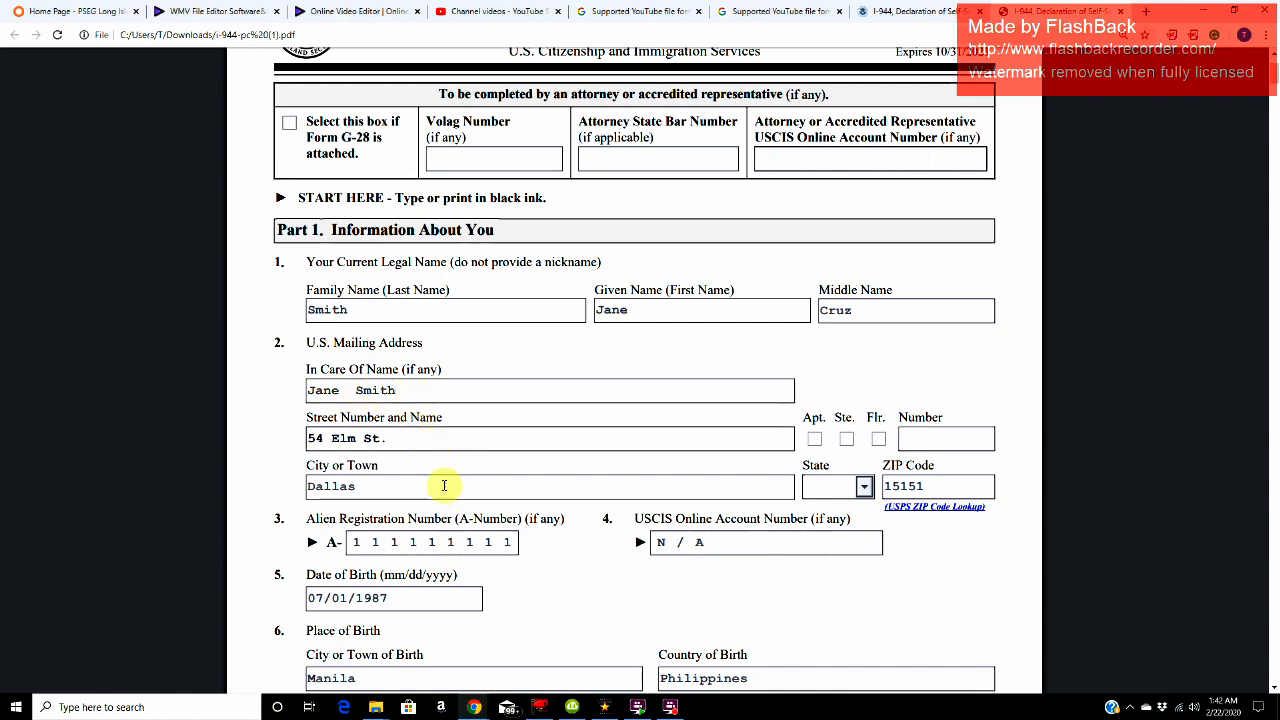
pyautogui.click(390, 487)
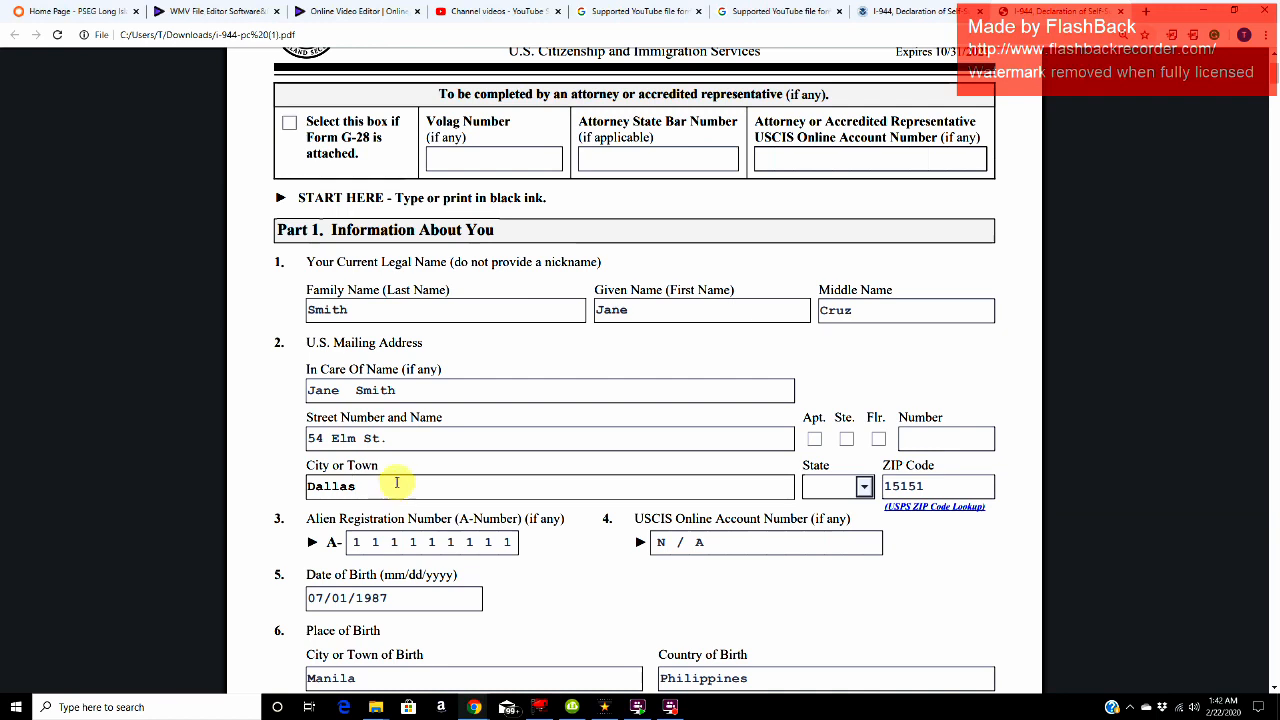
pyautogui.click(922, 486)
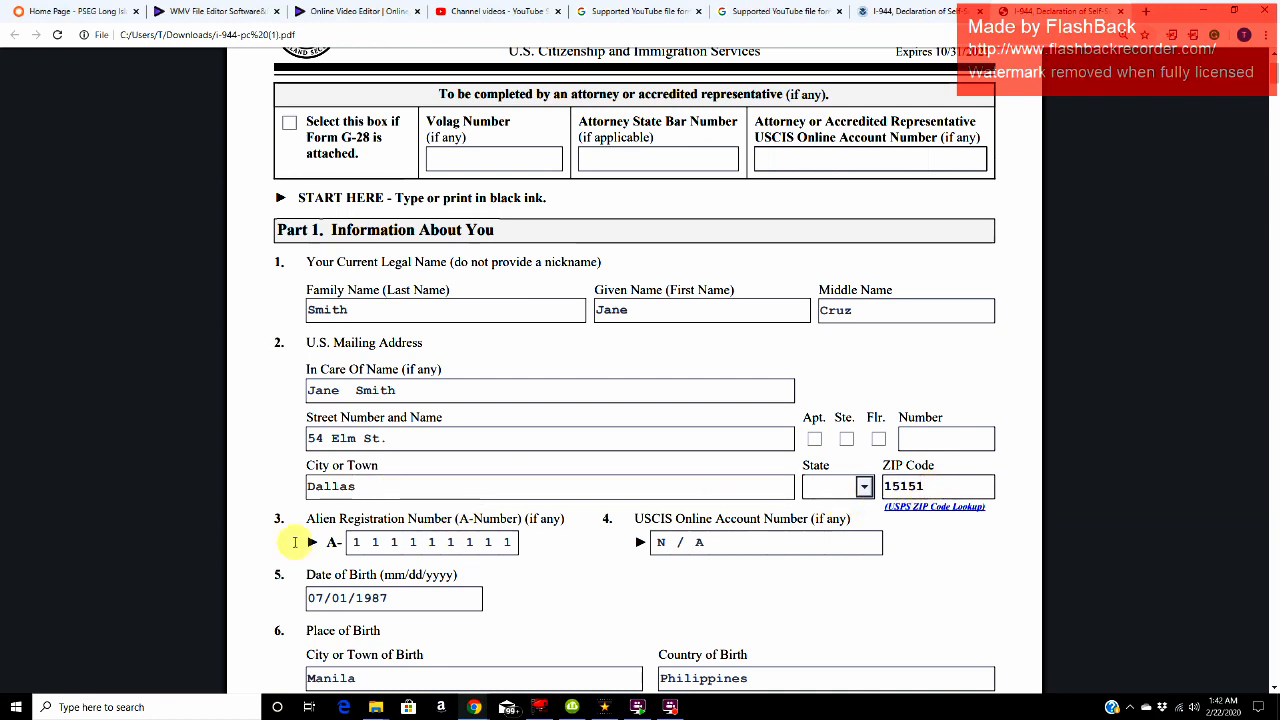
# Step: Check the Alien Registration Number in item 3 and the USCIS Online Account Number entry in item 4
pyautogui.click(386, 537)
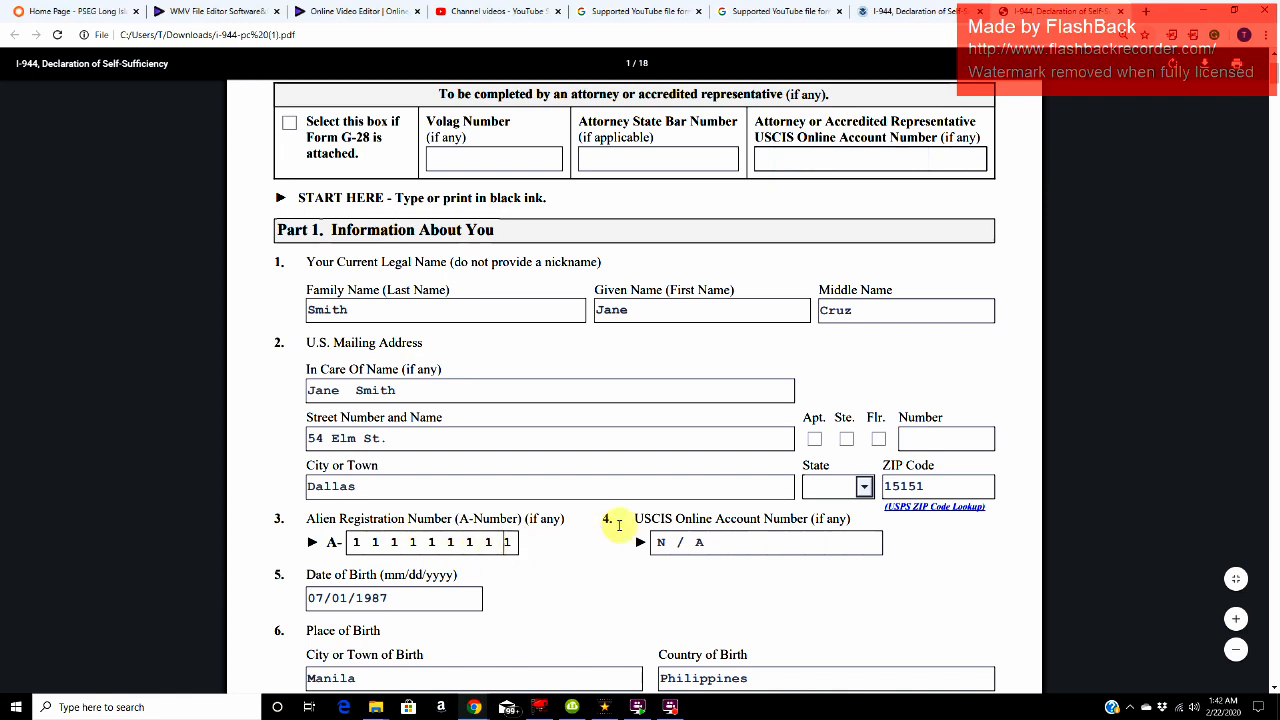
pyautogui.click(710, 538)
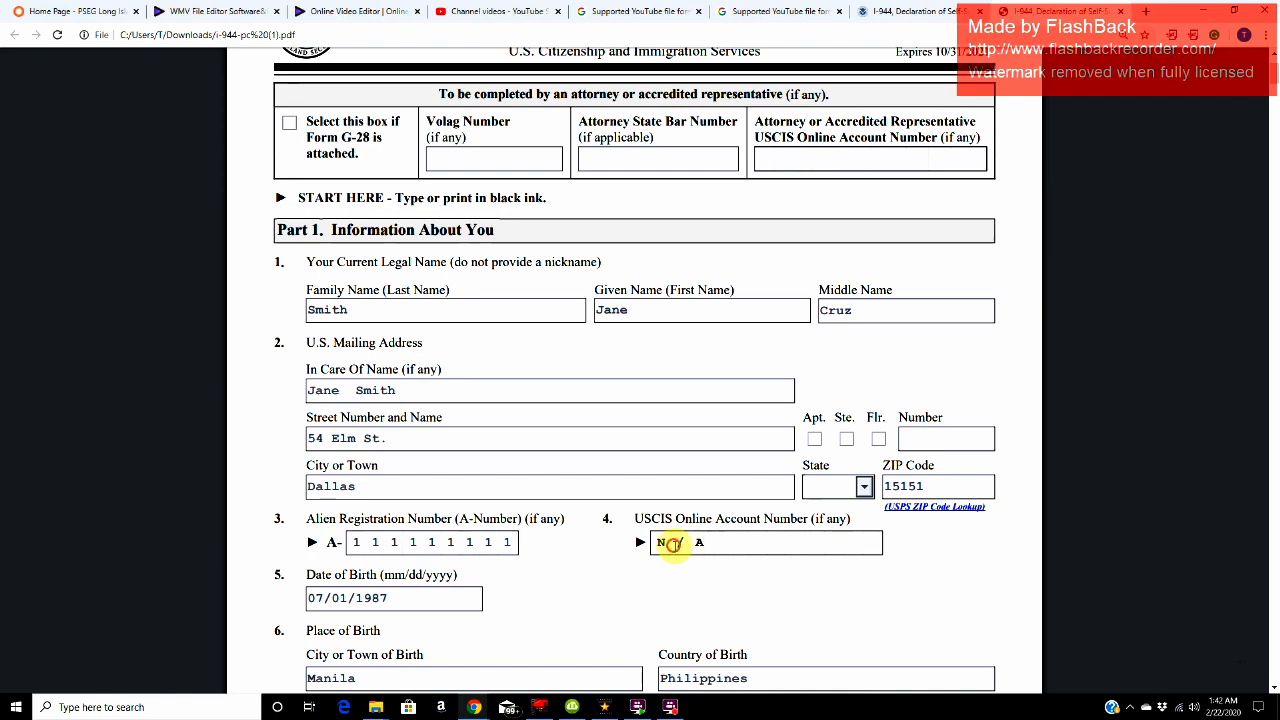
pyautogui.click(674, 545)
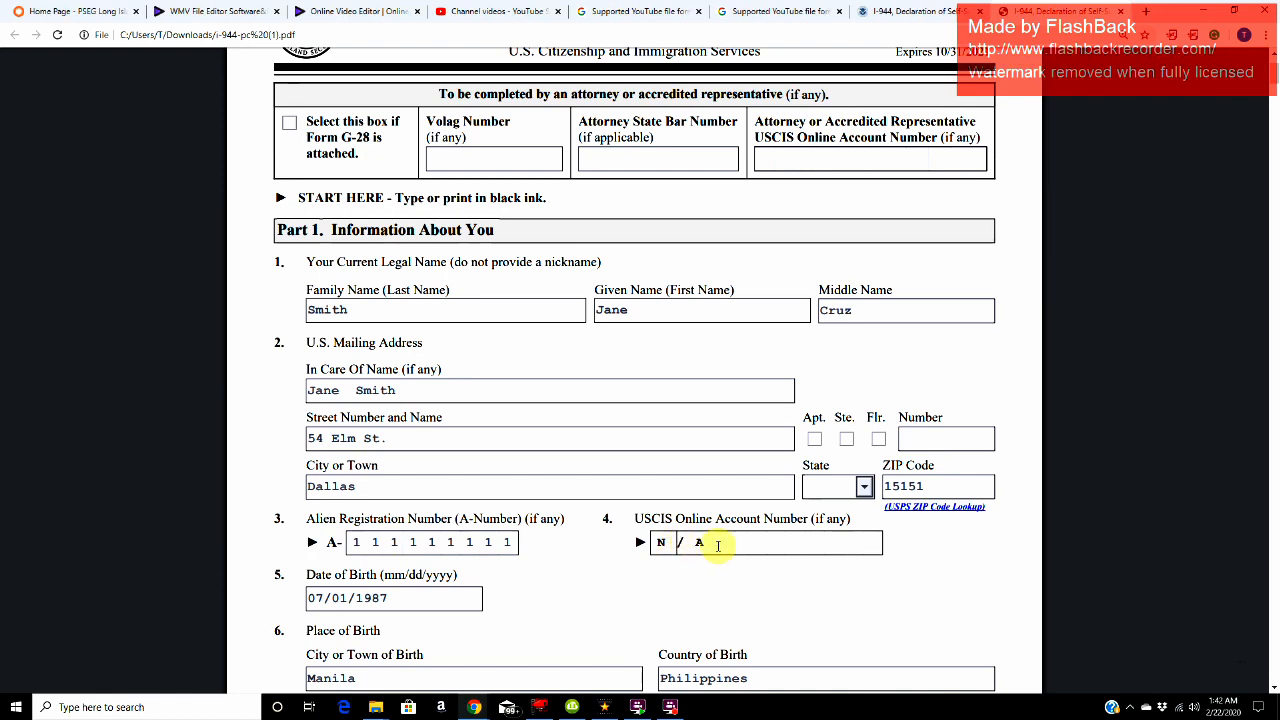
pyautogui.click(718, 546)
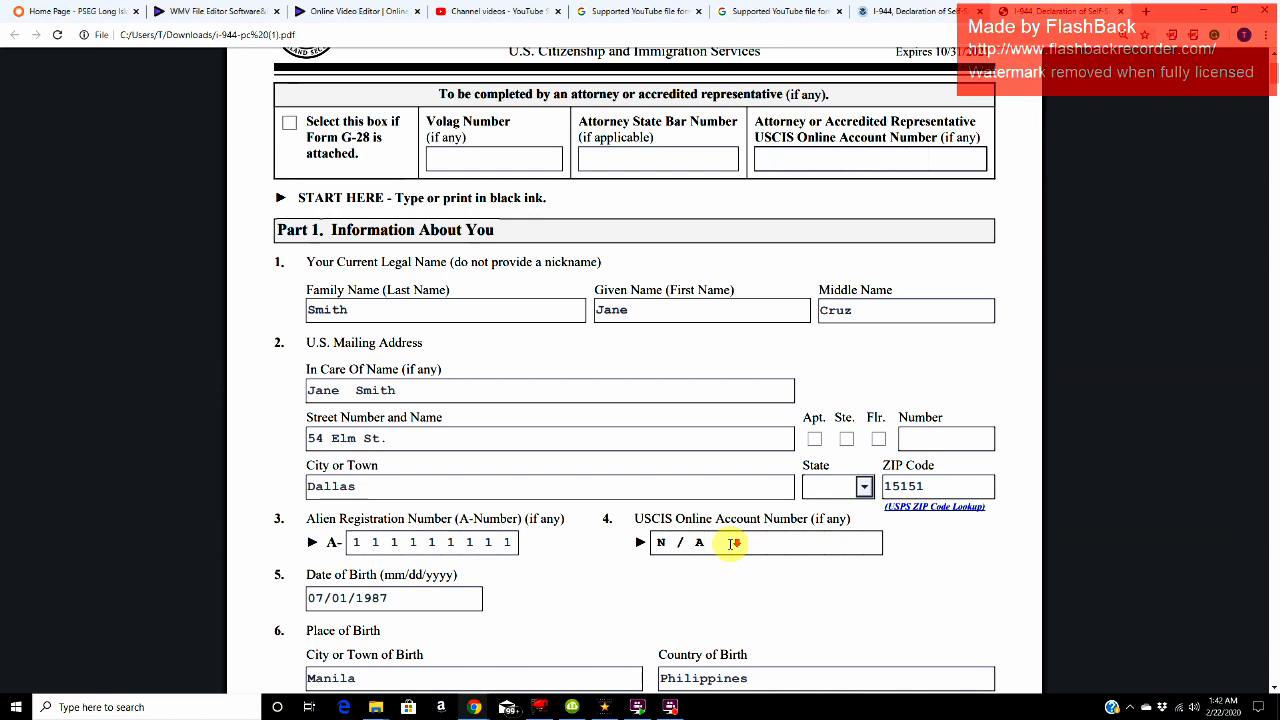
# Step: Examine items 5 to 7 of Part 1: date of birth, city and country of birth, and country of citizenship
pyautogui.scroll(-1, 730, 543)
pyautogui.scroll(-3, 320, 445)
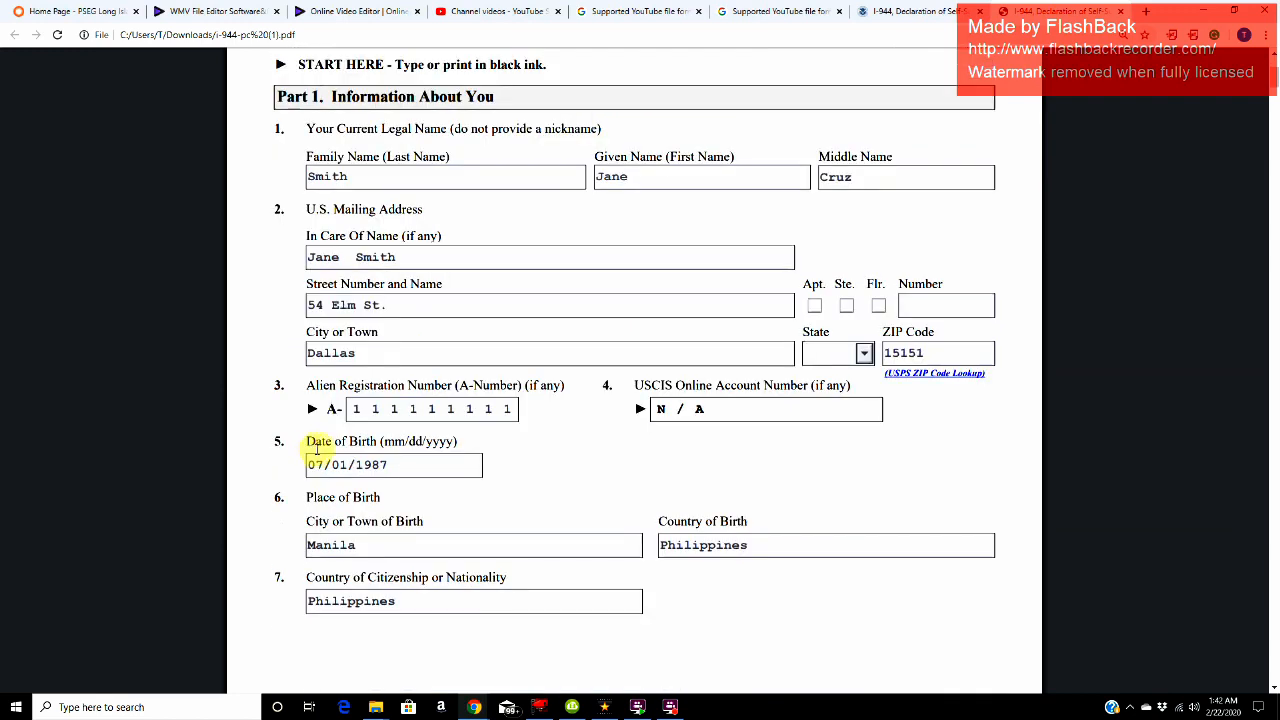
pyautogui.click(422, 462)
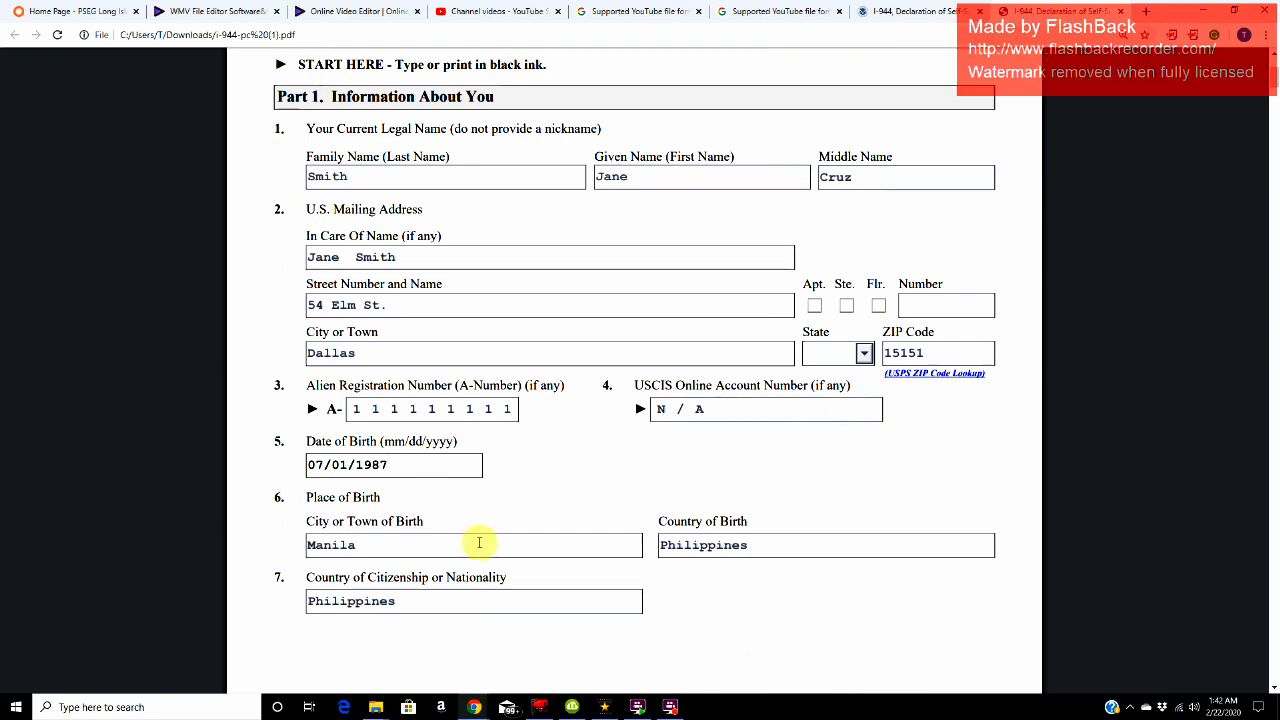
pyautogui.click(436, 544)
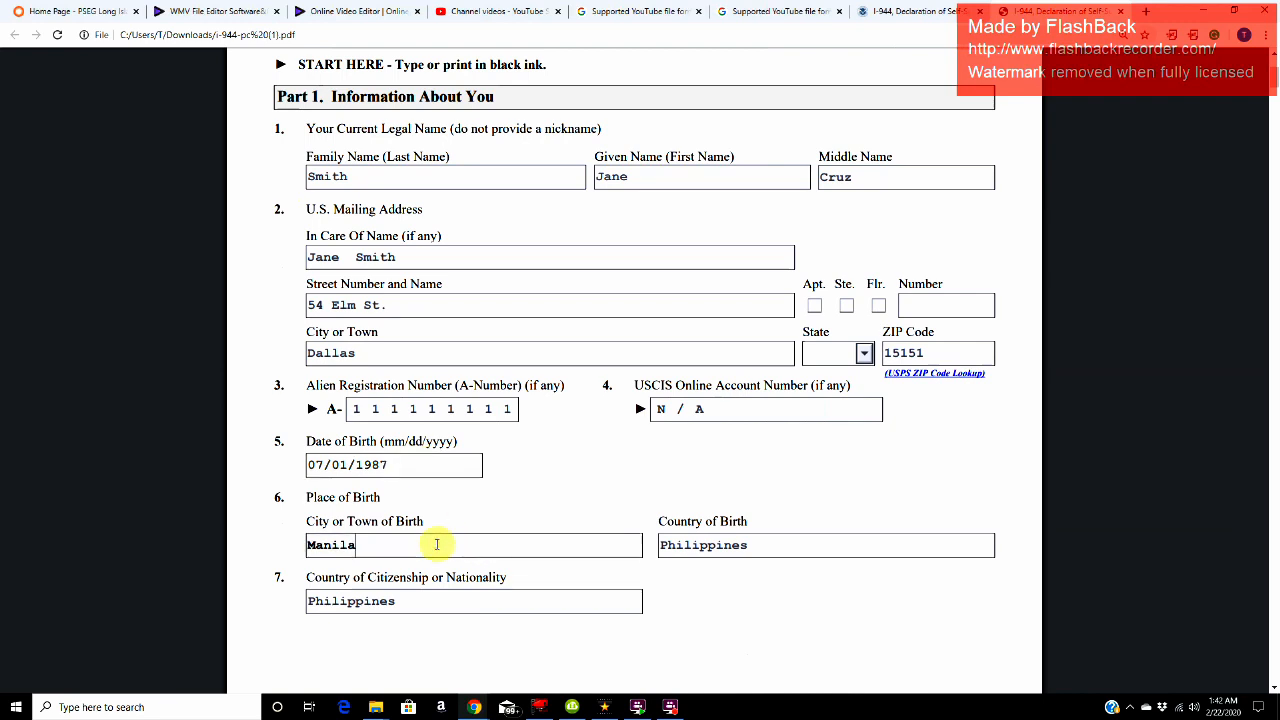
pyautogui.click(428, 611)
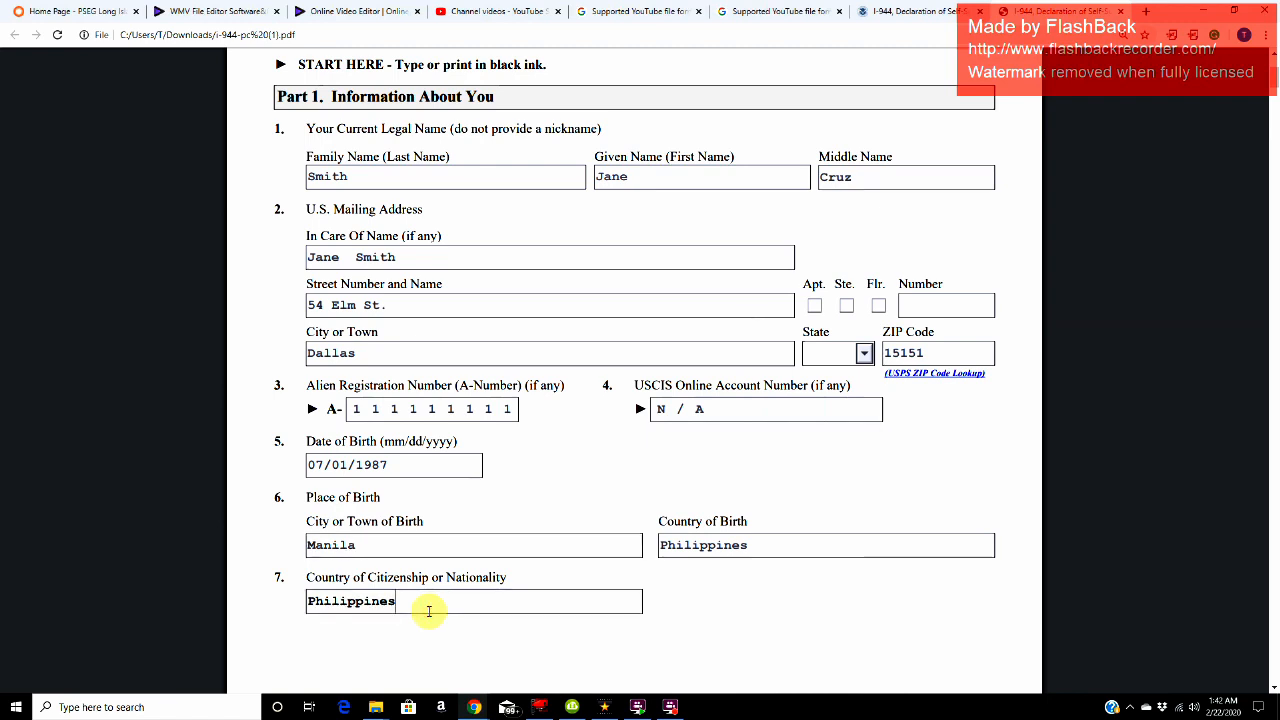
pyautogui.click(772, 537)
pyautogui.scroll(-3, 774, 537)
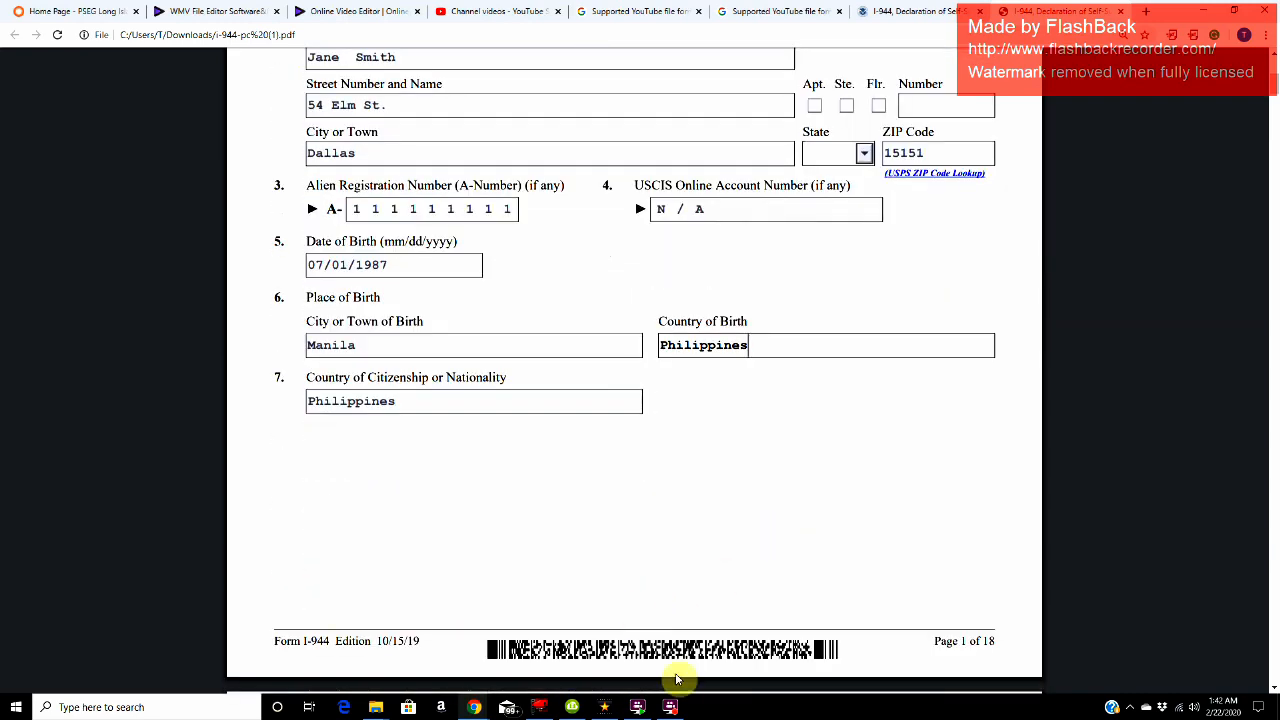
pyautogui.click(670, 707)
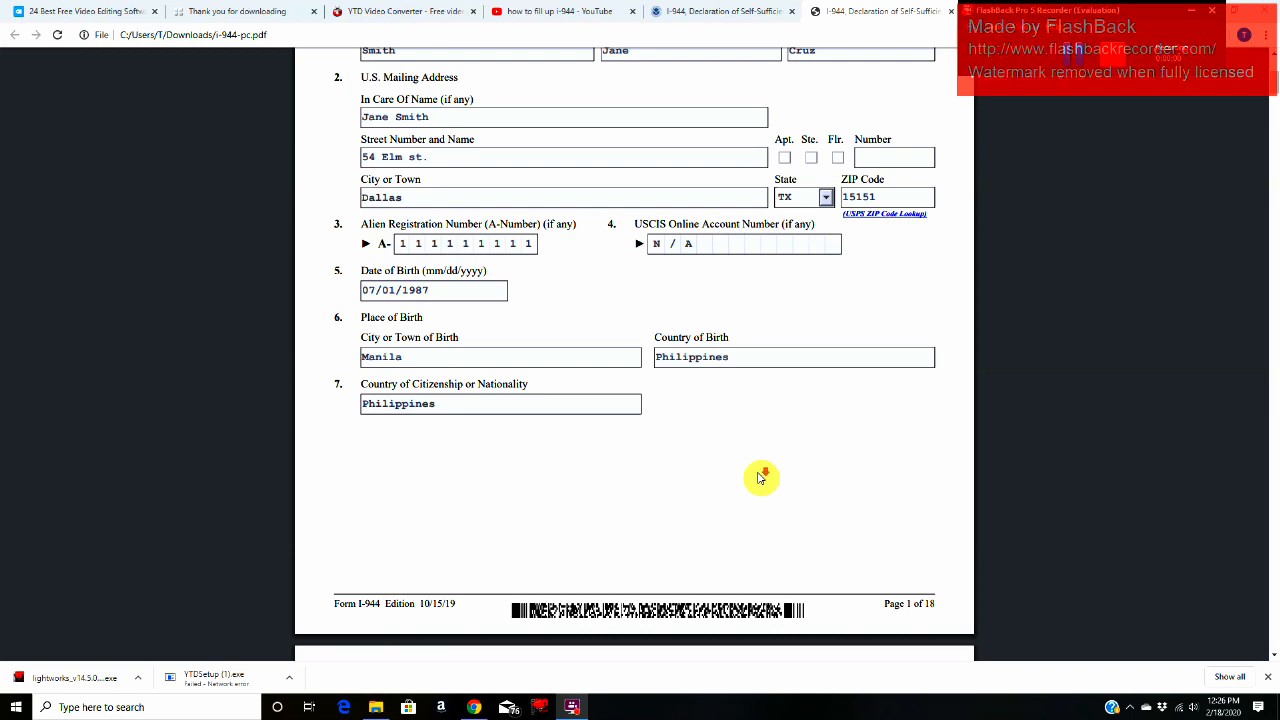
pyautogui.scroll(-5, 762, 478)
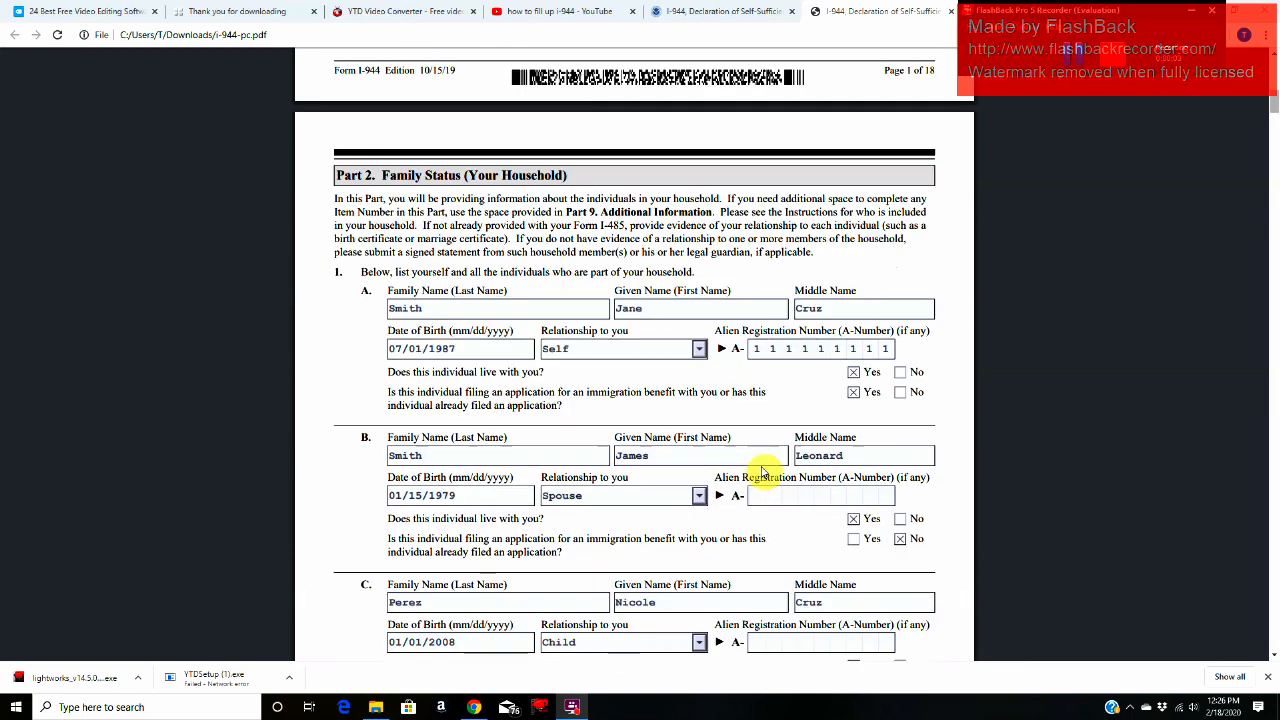
# Step: Read the Part 2, Family Status (Your Household) heading, its instructions and the item 1 direction to list all household members
pyautogui.moveTo(381, 176); pyautogui.dragTo(568, 176)
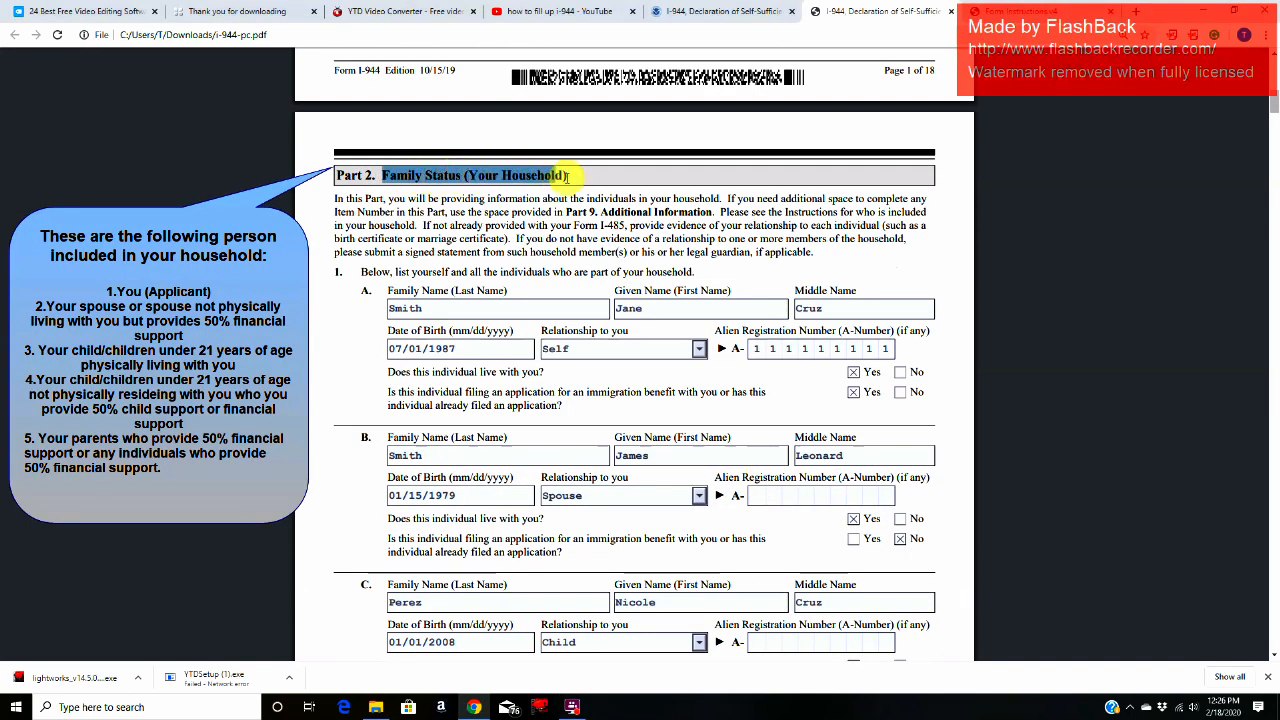
pyautogui.moveTo(332, 198); pyautogui.dragTo(823, 258)
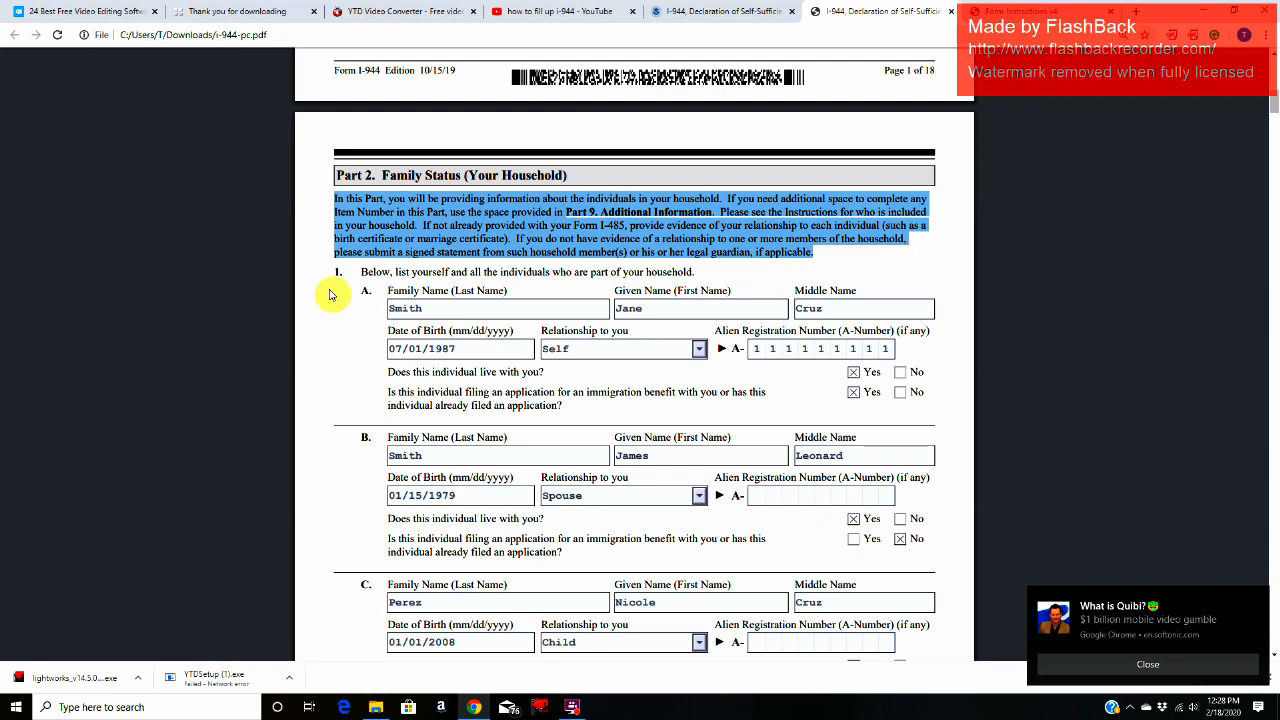
pyautogui.click(358, 275)
pyautogui.moveTo(398, 266); pyautogui.dragTo(698, 277)
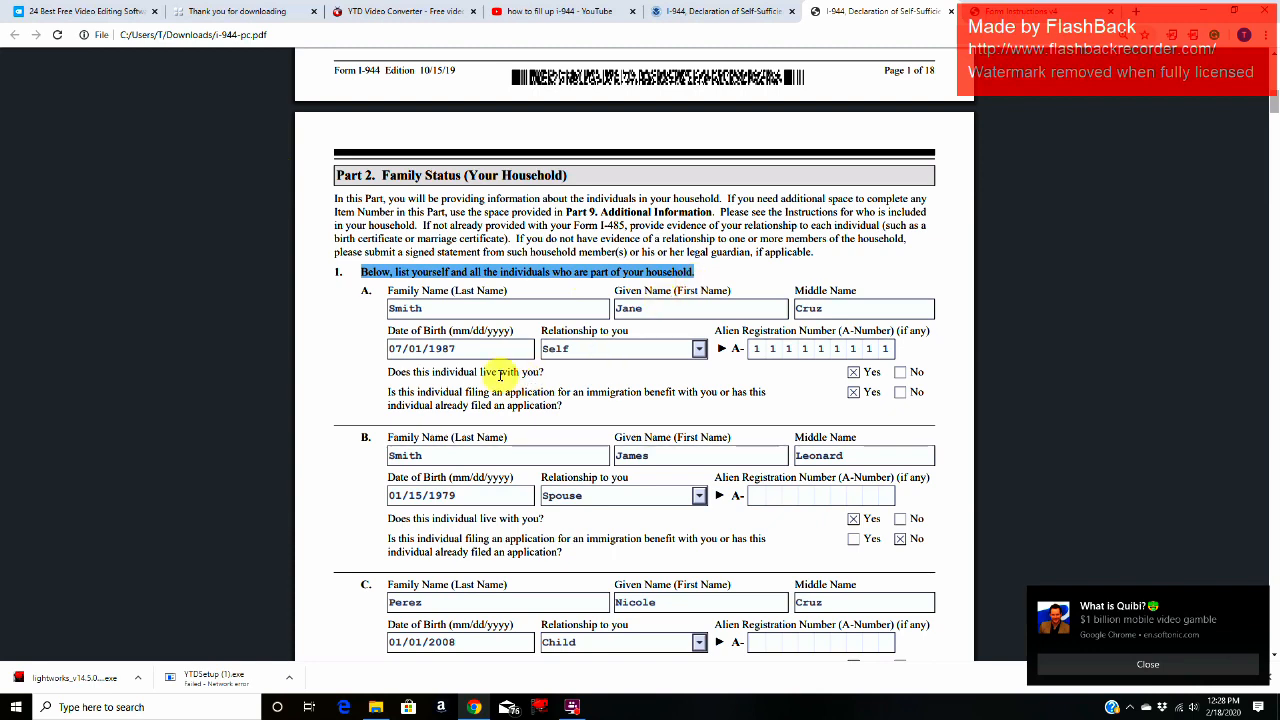
# Step: Examine household member A's entries in Part 2, item 1: full name, date of birth, relationship and Alien Registration Number
pyautogui.click(508, 312)
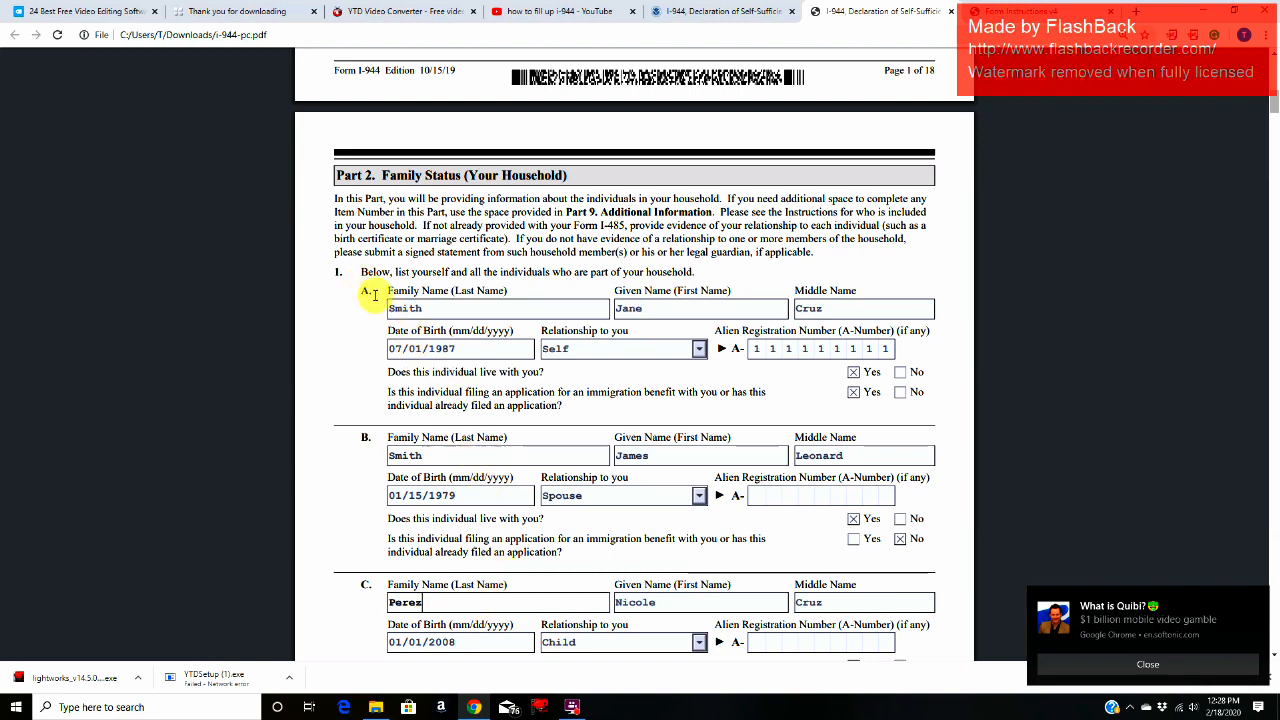
pyautogui.moveTo(394, 290); pyautogui.dragTo(440, 288)
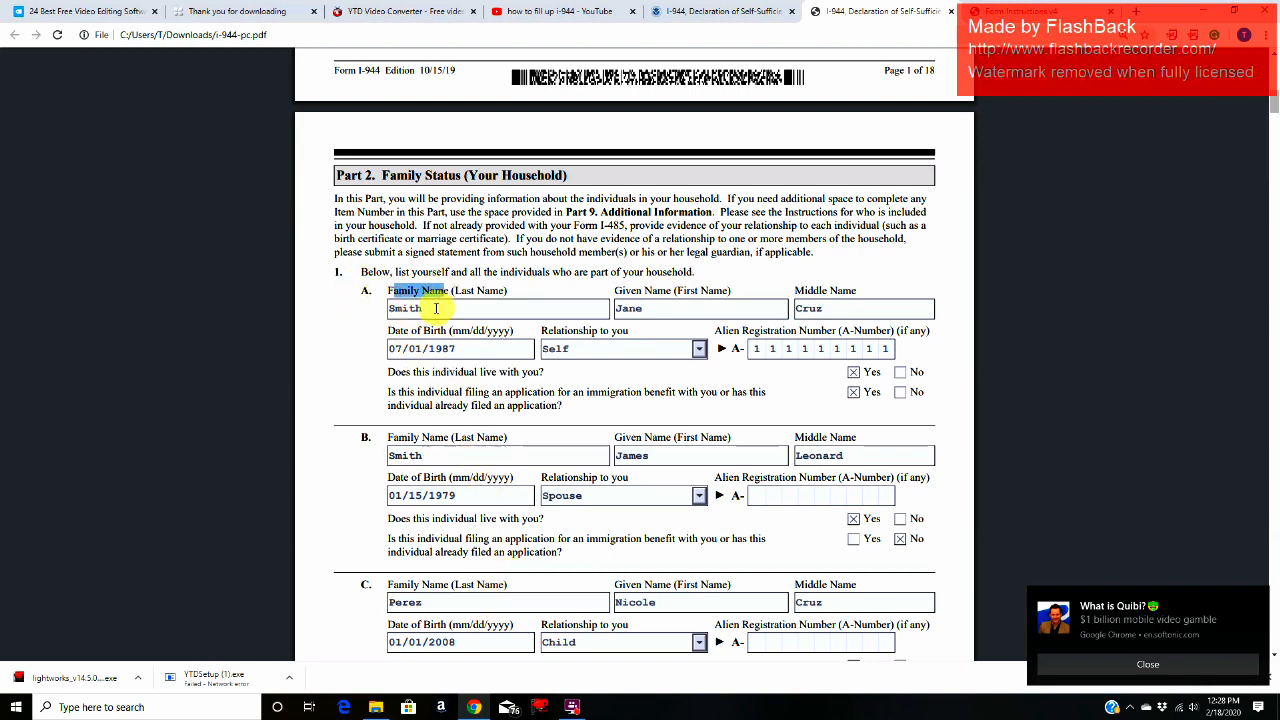
pyautogui.click(436, 310)
pyautogui.click(652, 308)
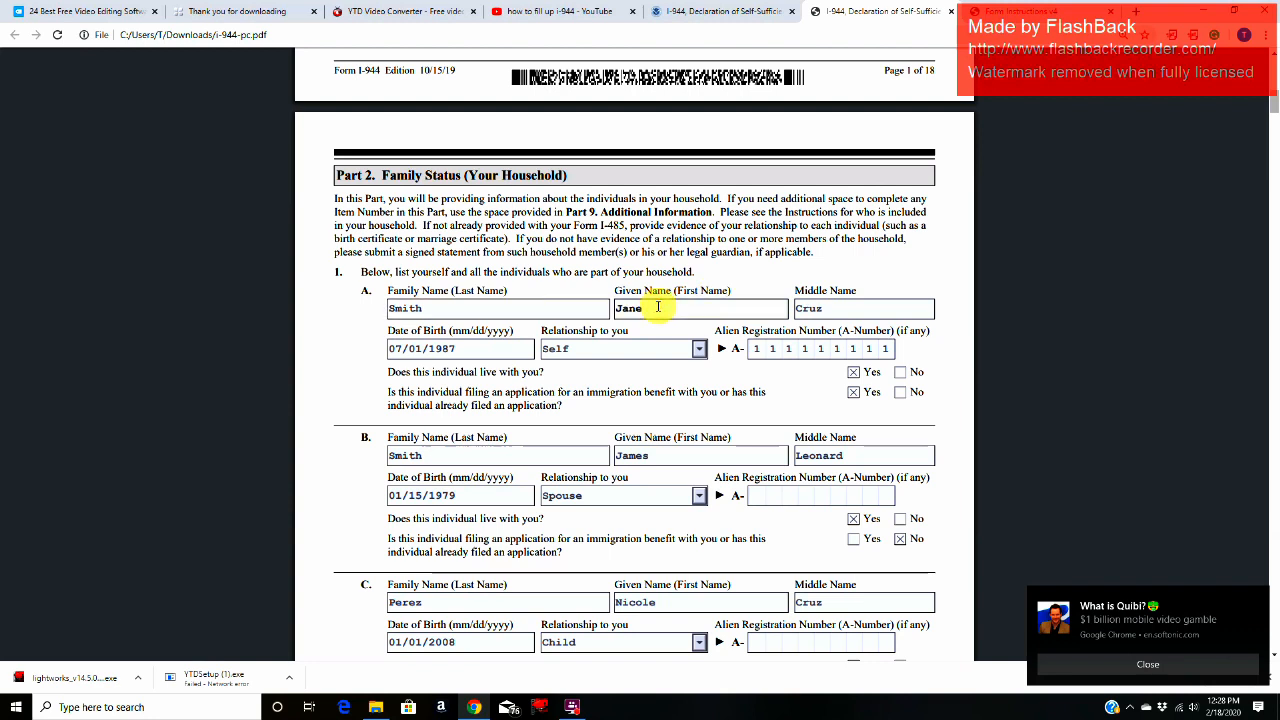
pyautogui.click(848, 309)
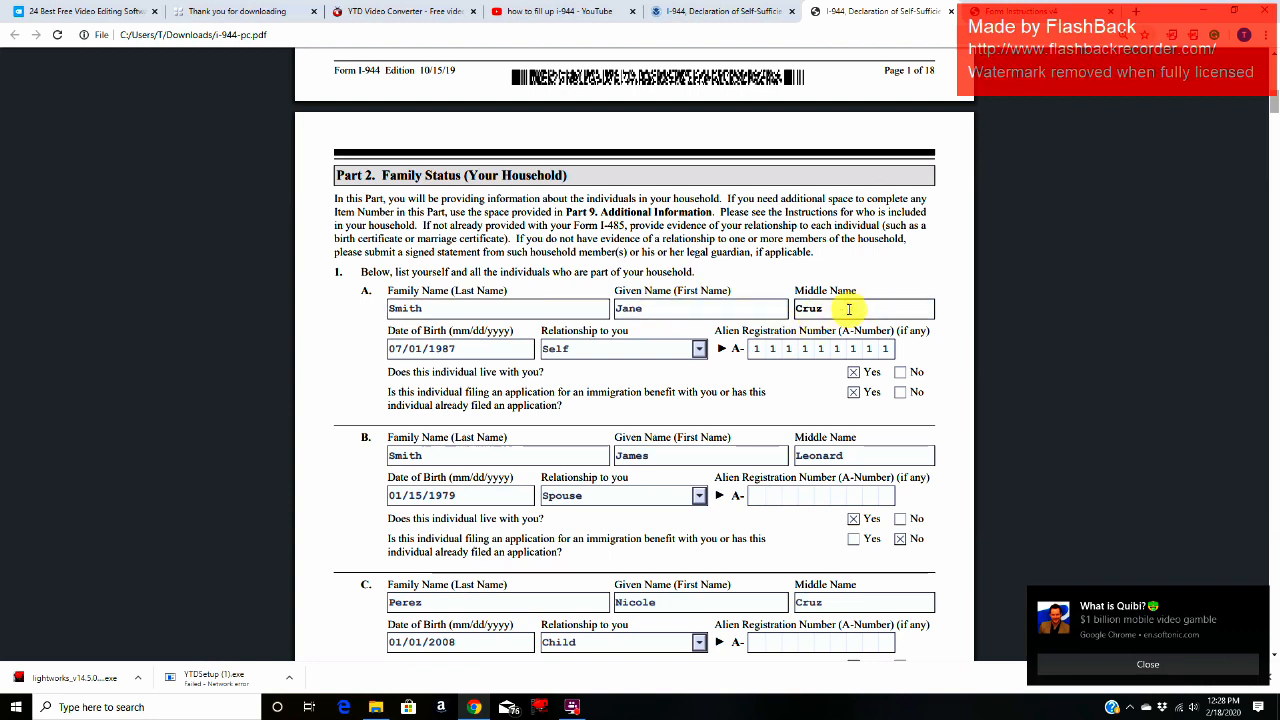
pyautogui.click(472, 350)
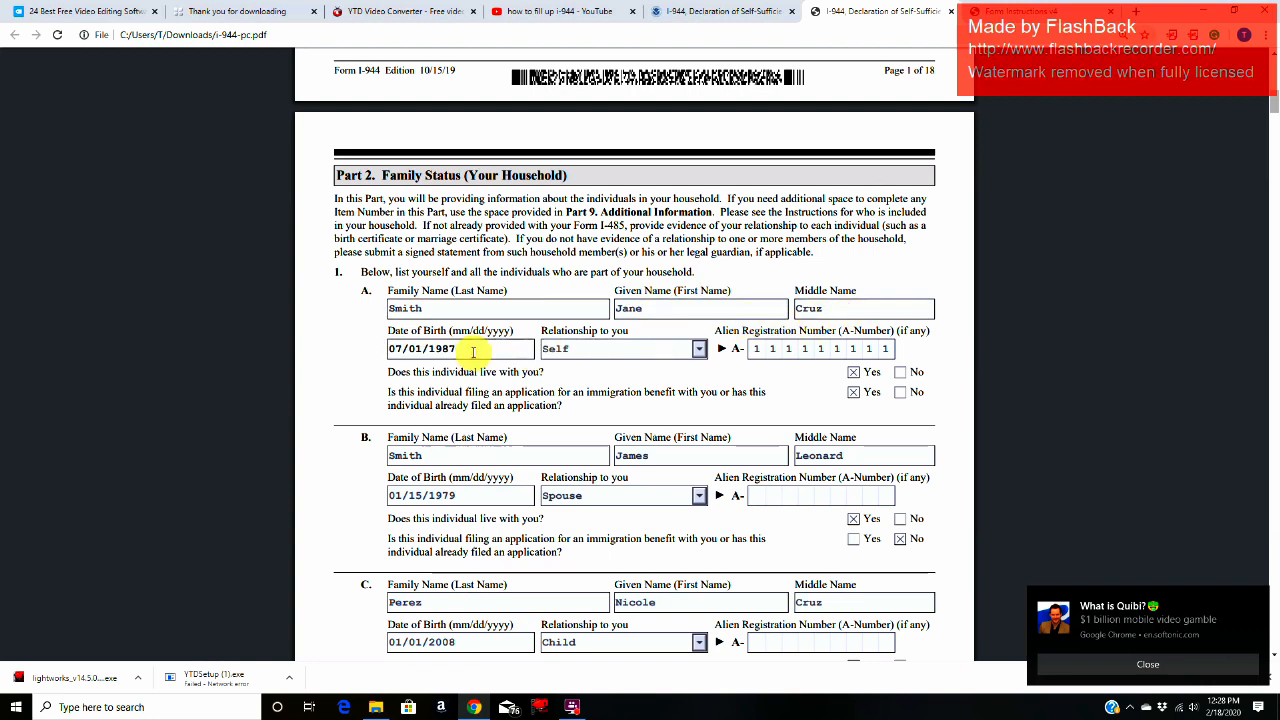
pyautogui.click(580, 350)
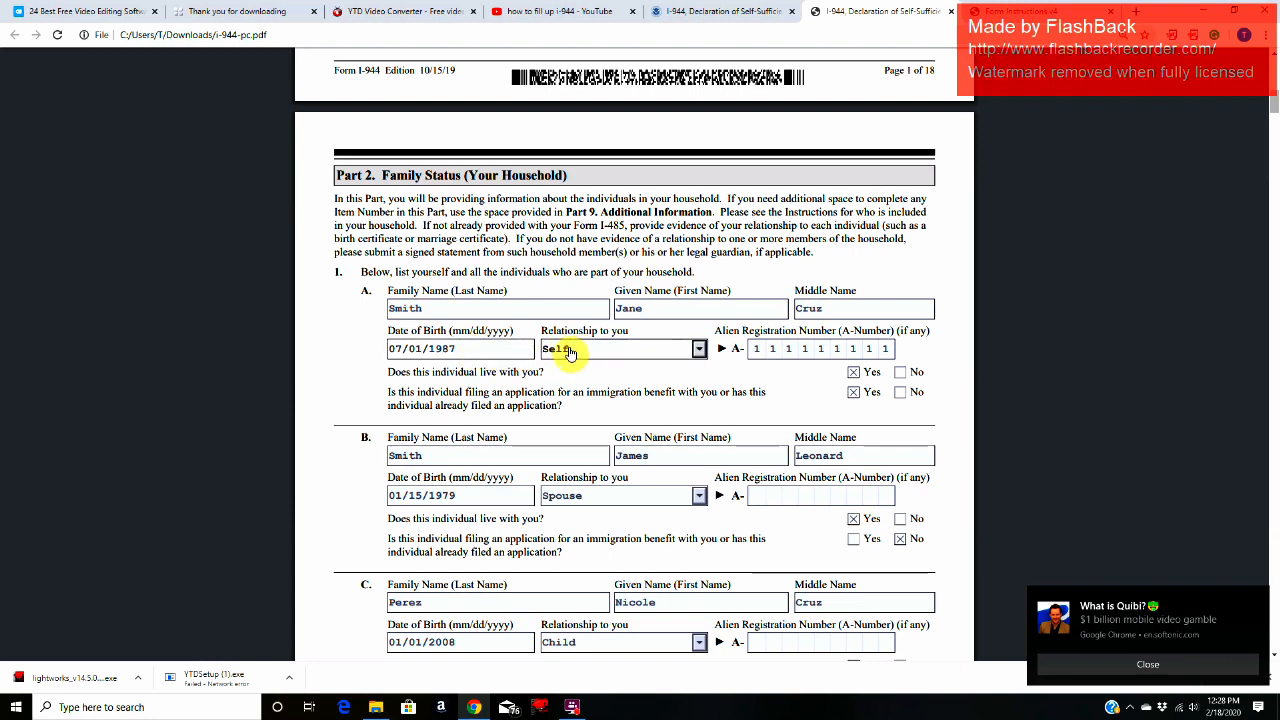
pyautogui.click(805, 348)
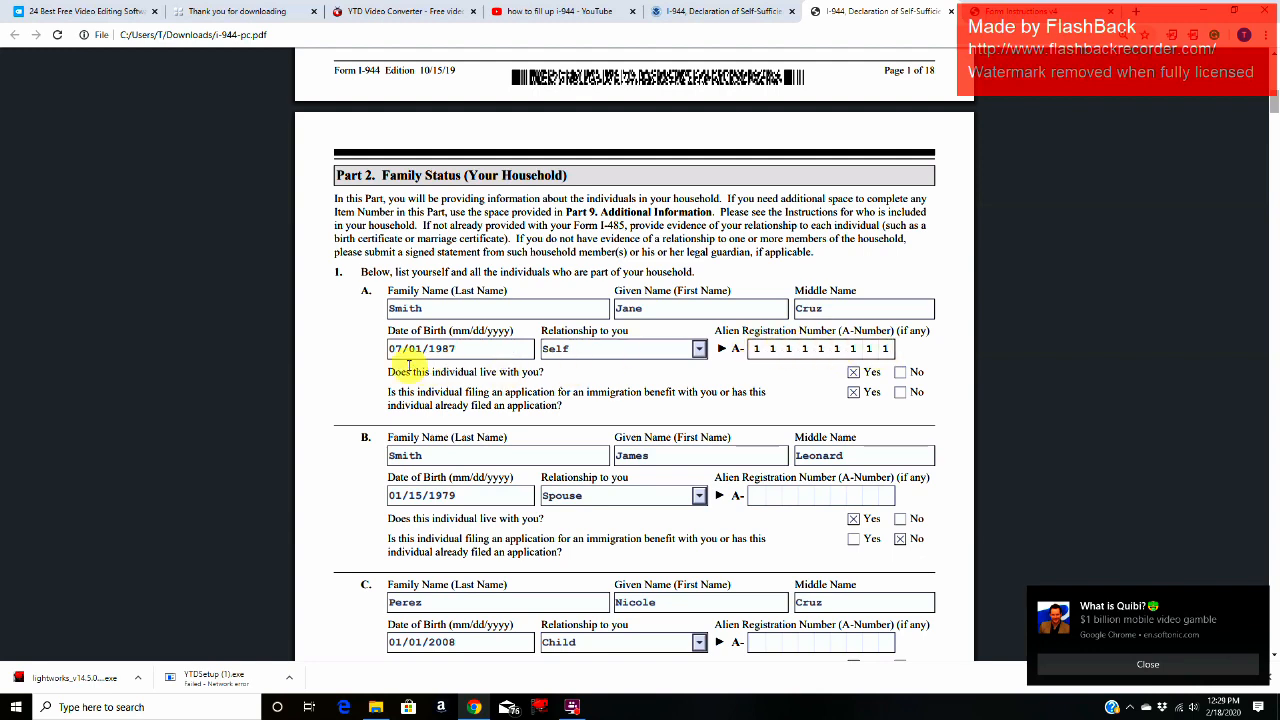
# Step: Read household member A's two questions about living with the applicant and filing for an immigration benefit
pyautogui.moveTo(389, 370); pyautogui.dragTo(552, 371)
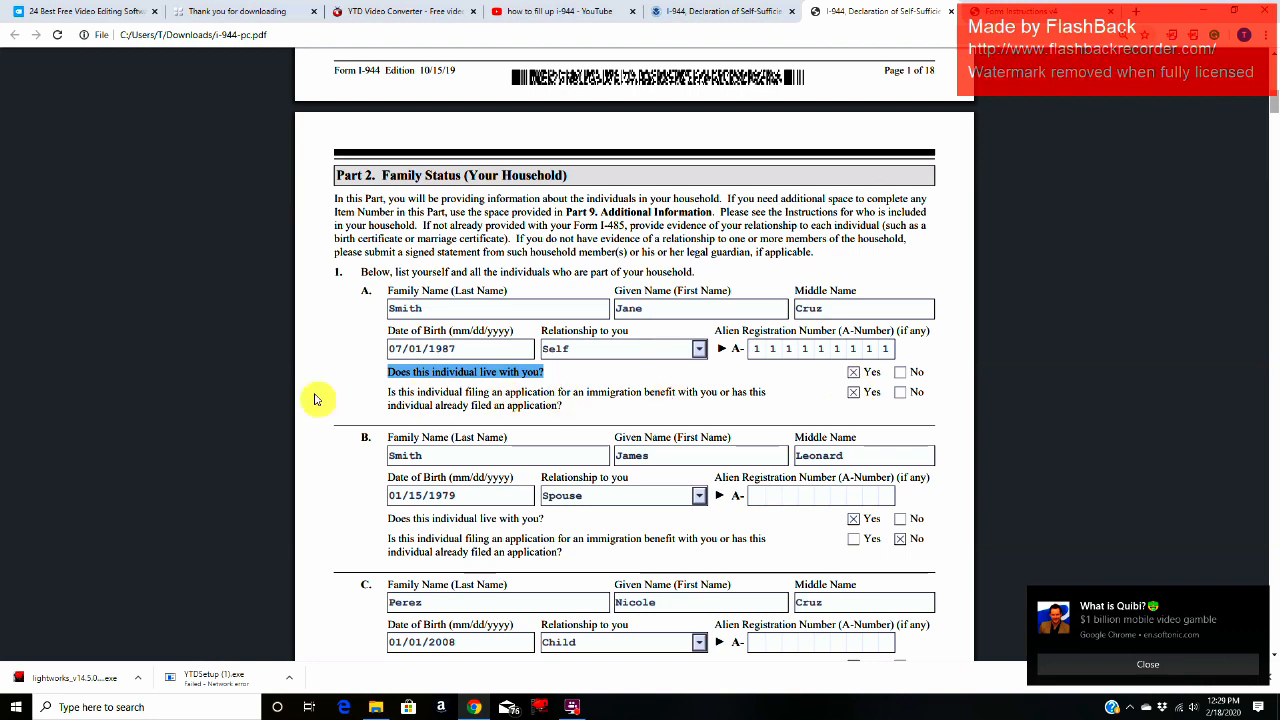
pyautogui.moveTo(378, 400)
pyautogui.mouseDown()
pyautogui.moveTo(765, 395)
pyautogui.moveTo(543, 409)
pyautogui.moveTo(573, 414)
pyautogui.mouseUp()
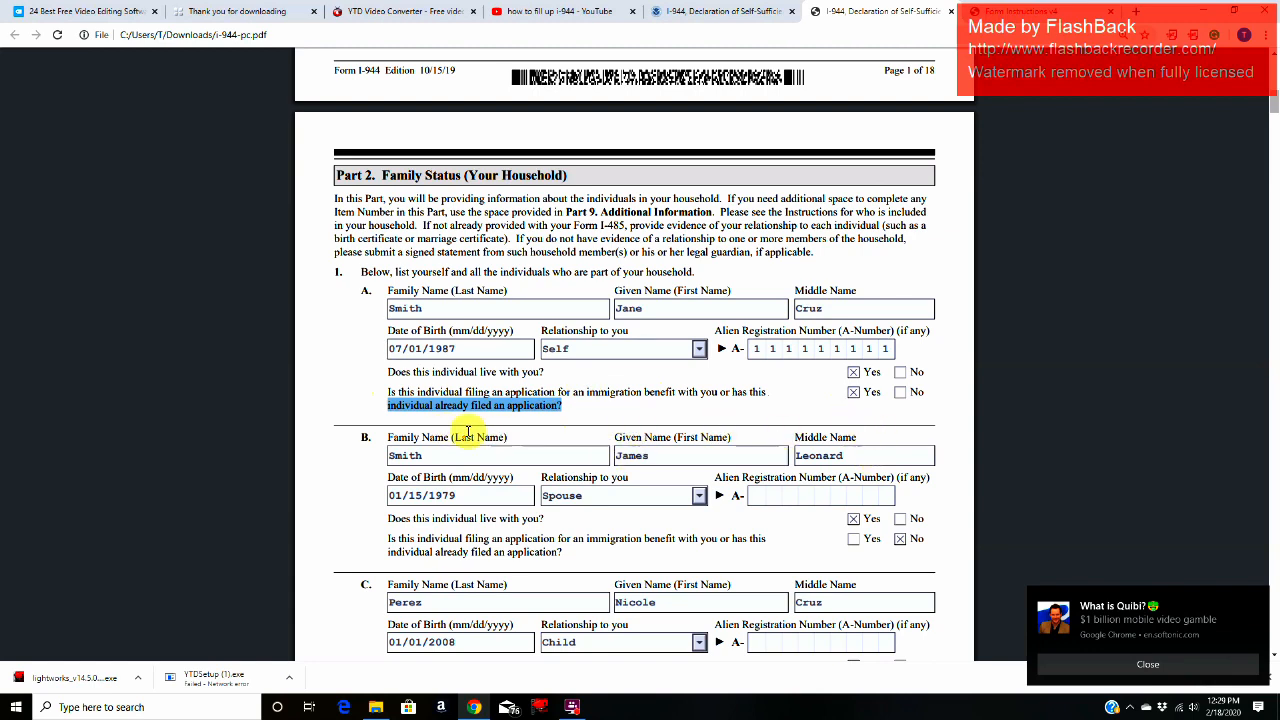
pyautogui.moveTo(466, 392); pyautogui.dragTo(566, 405)
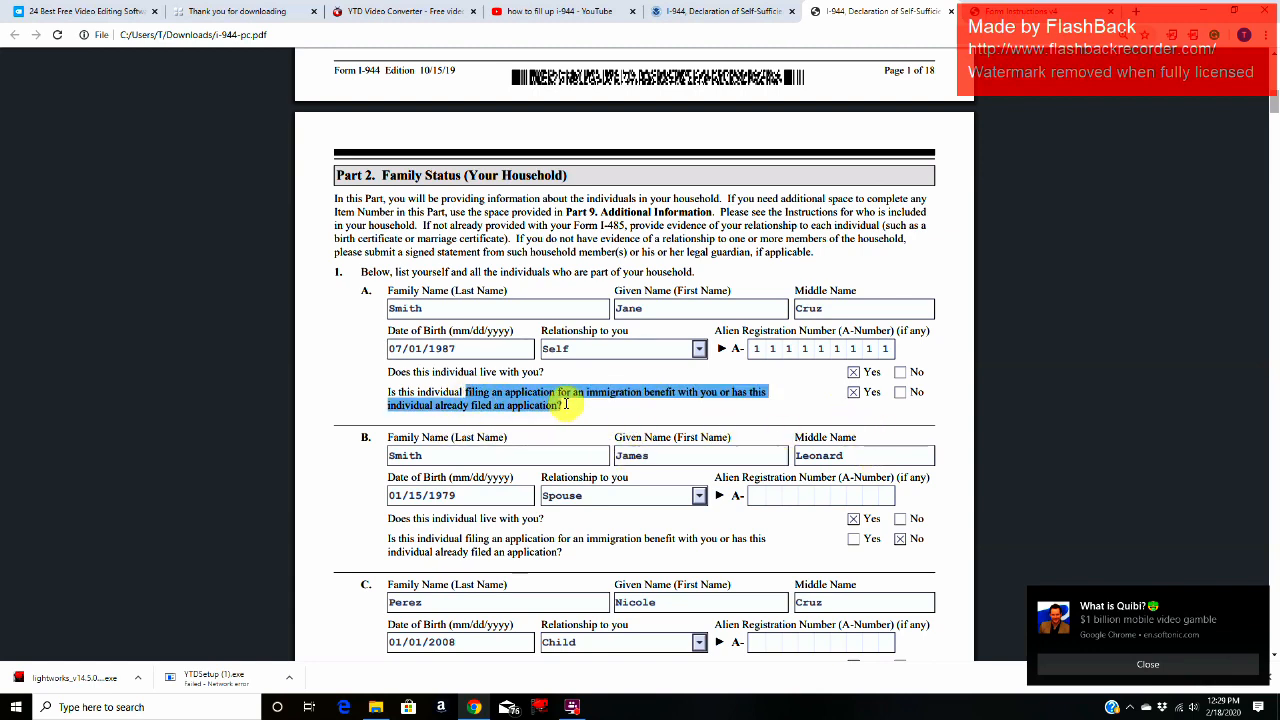
# Step: Examine household member B's name, date of birth, relationship and Alien Registration Number fields
pyautogui.scroll(-3, 680, 565)
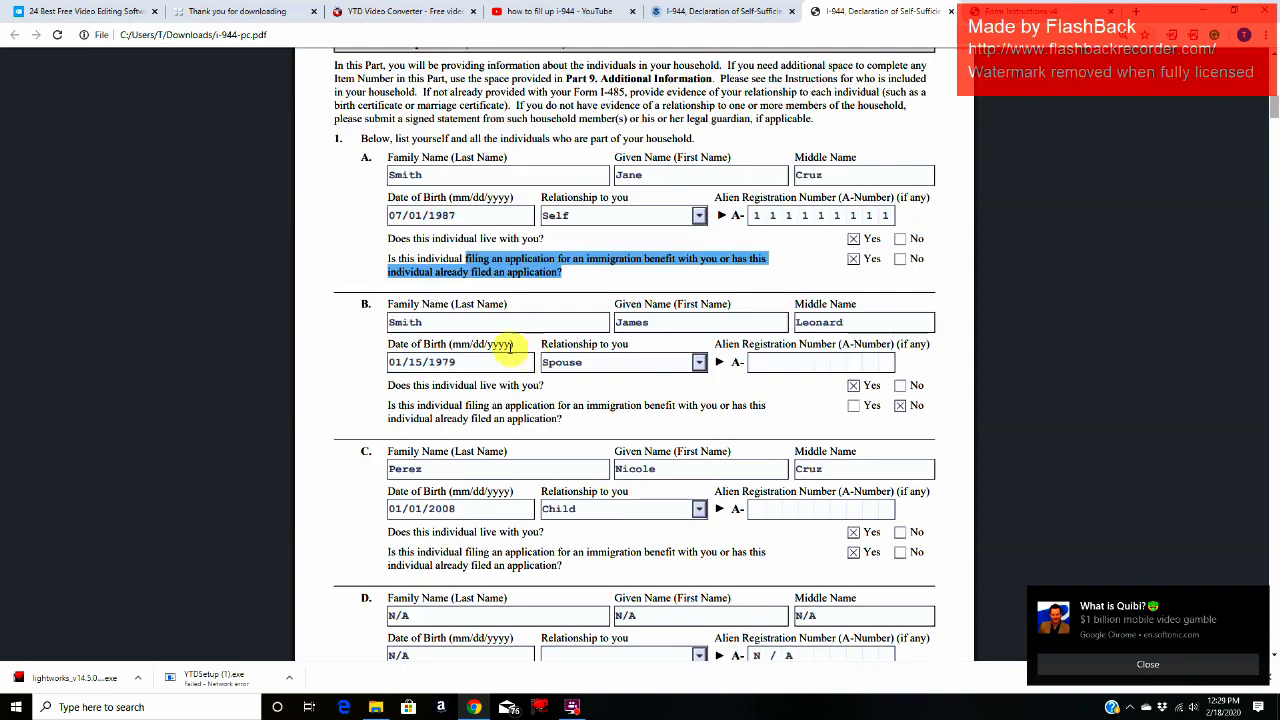
pyautogui.click(460, 320)
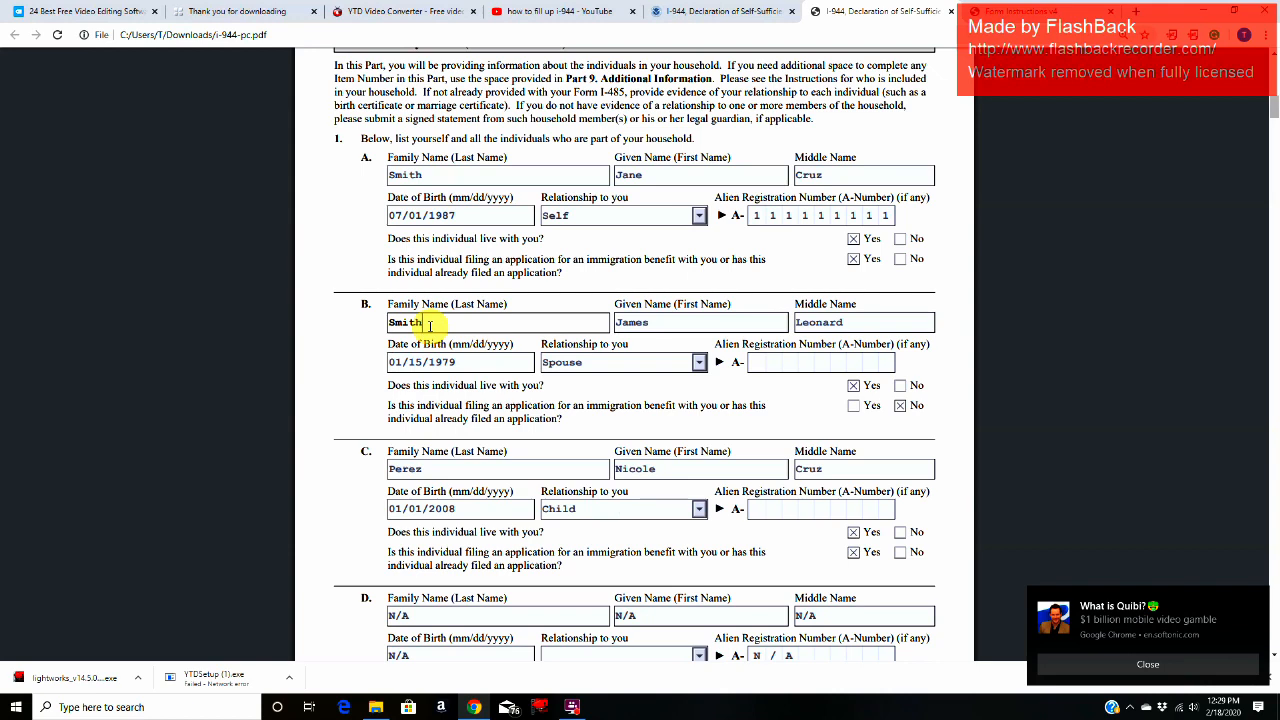
pyautogui.click(676, 321)
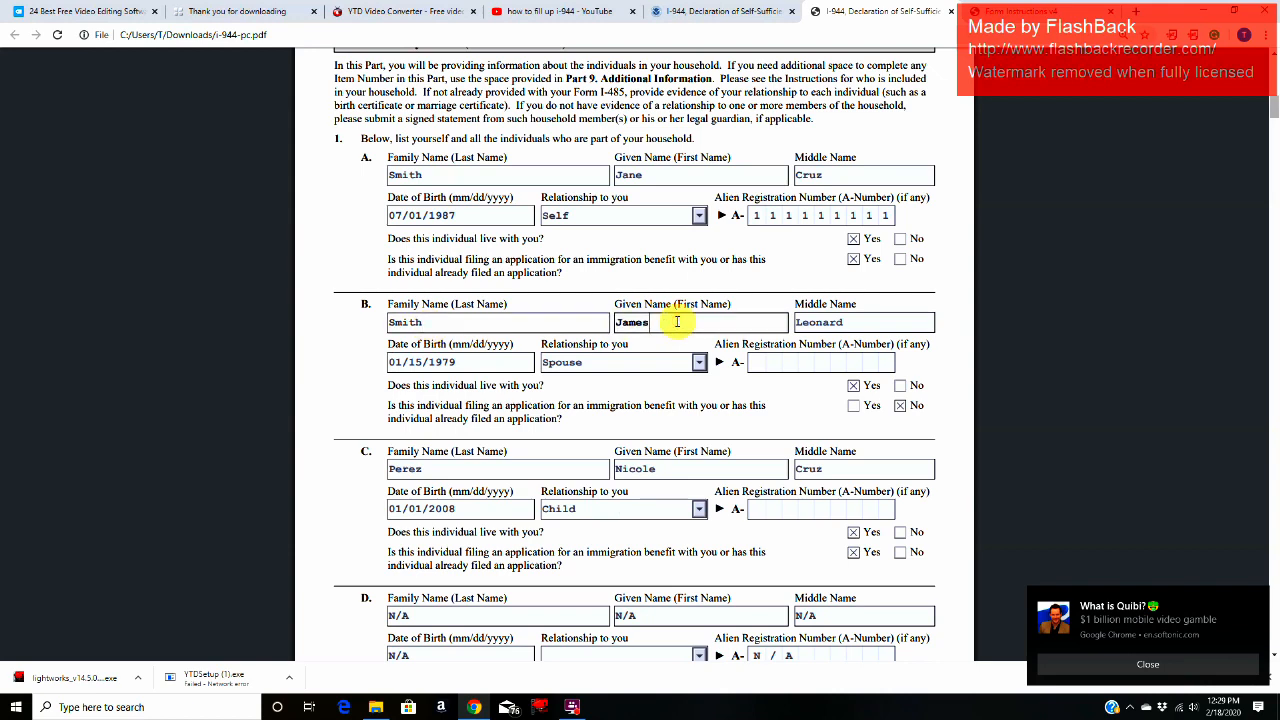
pyautogui.click(870, 321)
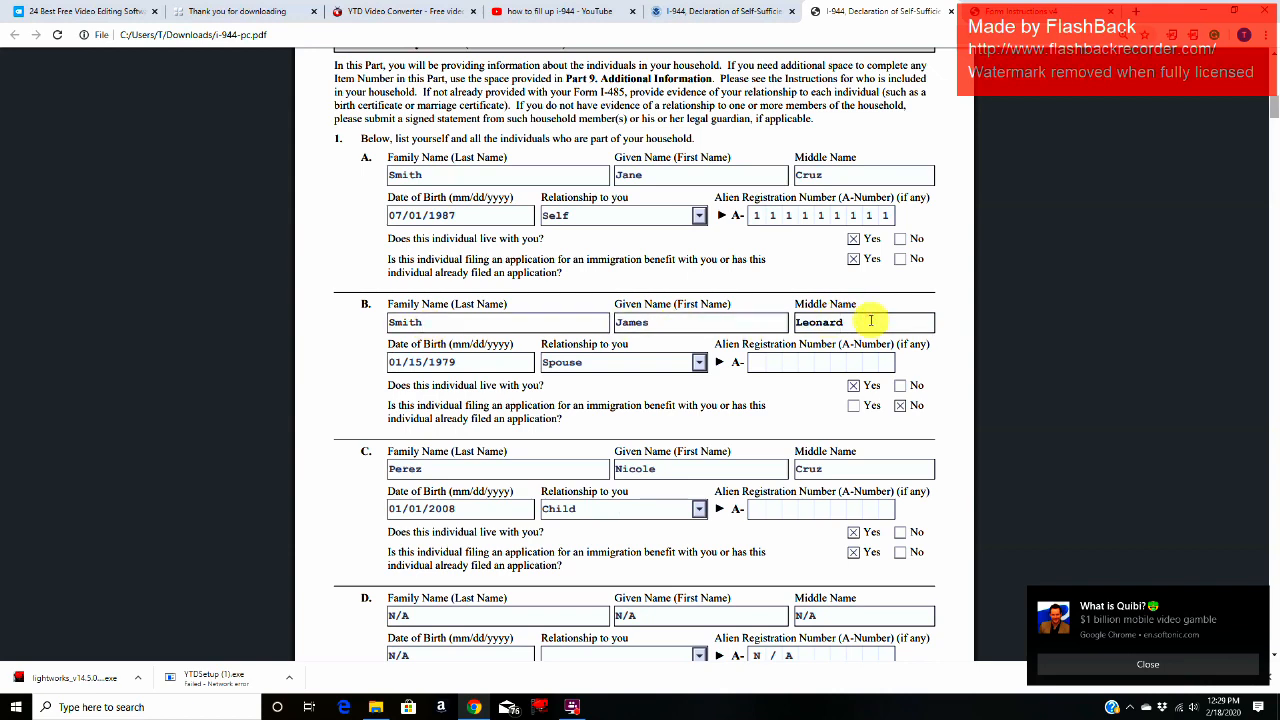
pyautogui.click(481, 364)
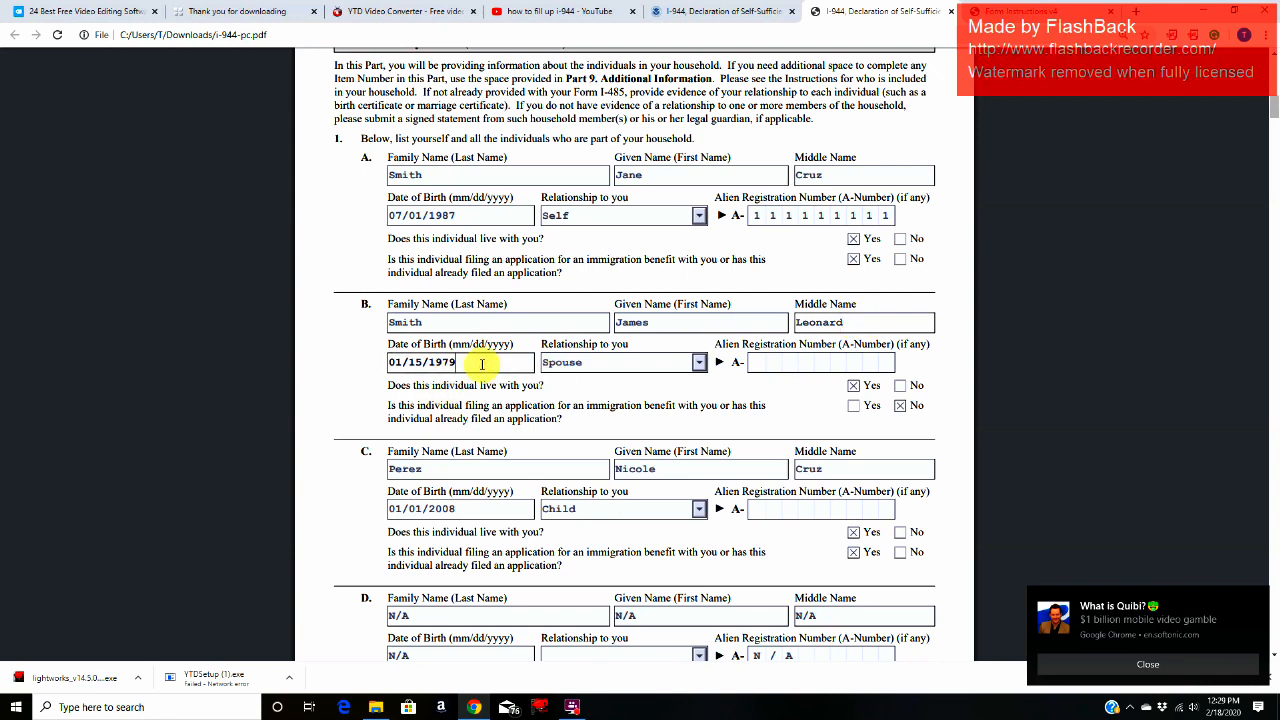
pyautogui.click(630, 362)
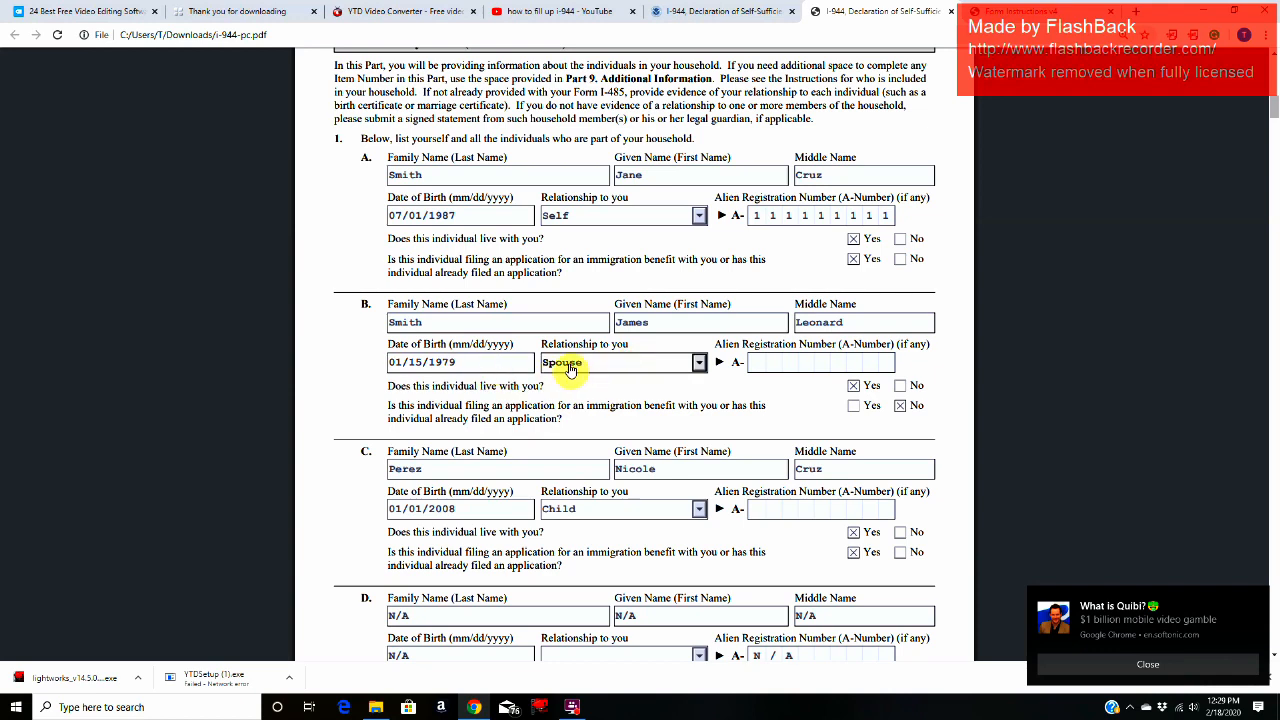
pyautogui.click(754, 363)
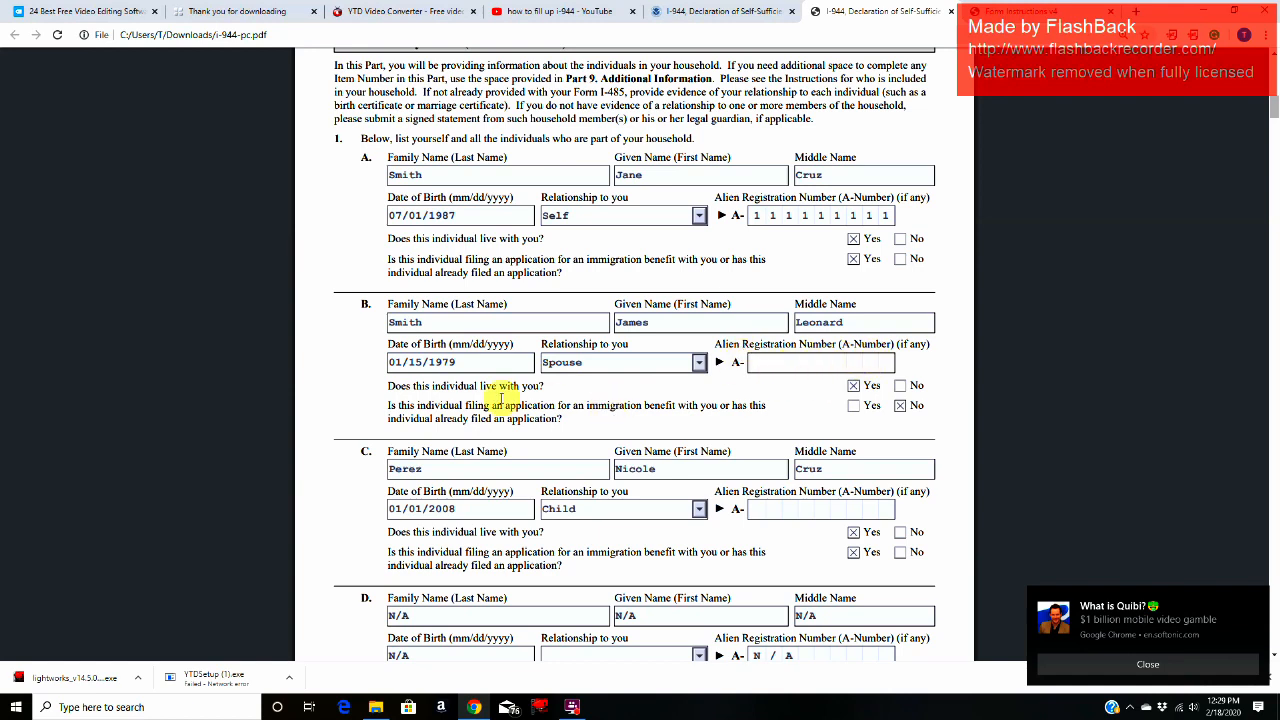
# Step: Read the spouse's Yes/No questions in entry B on living with the applicant and filing for an immigration benefit
pyautogui.moveTo(389, 387); pyautogui.dragTo(548, 386)
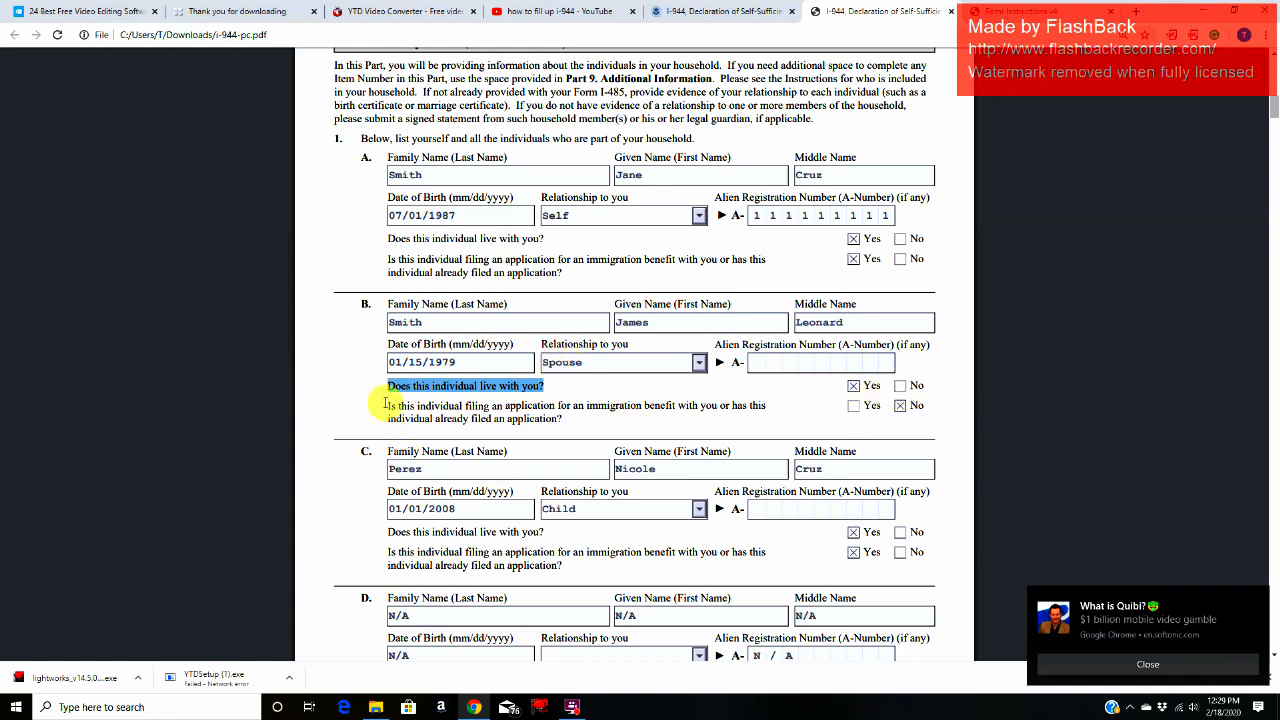
pyautogui.moveTo(390, 405); pyautogui.dragTo(582, 419)
pyautogui.click(582, 419)
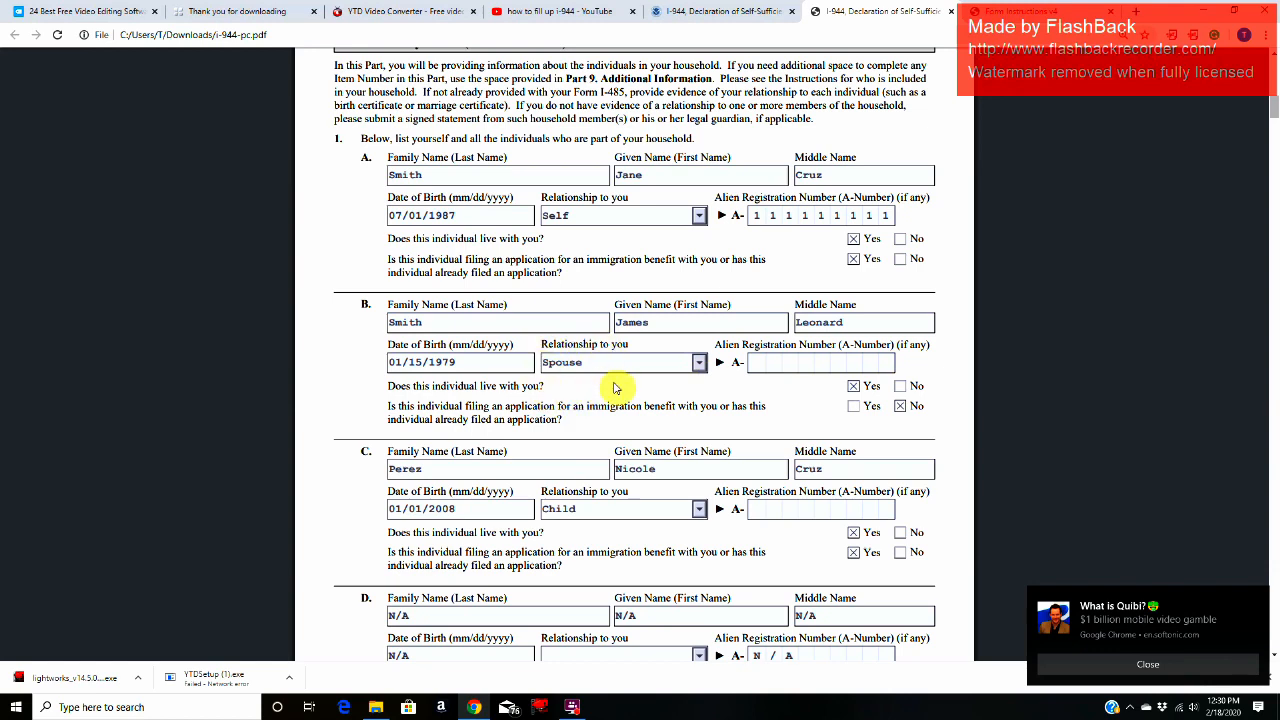
# Step: Examine the child's details in entry C: name, date of birth, relationship and Alien Registration Number fields
pyautogui.scroll(-3, 615, 385)
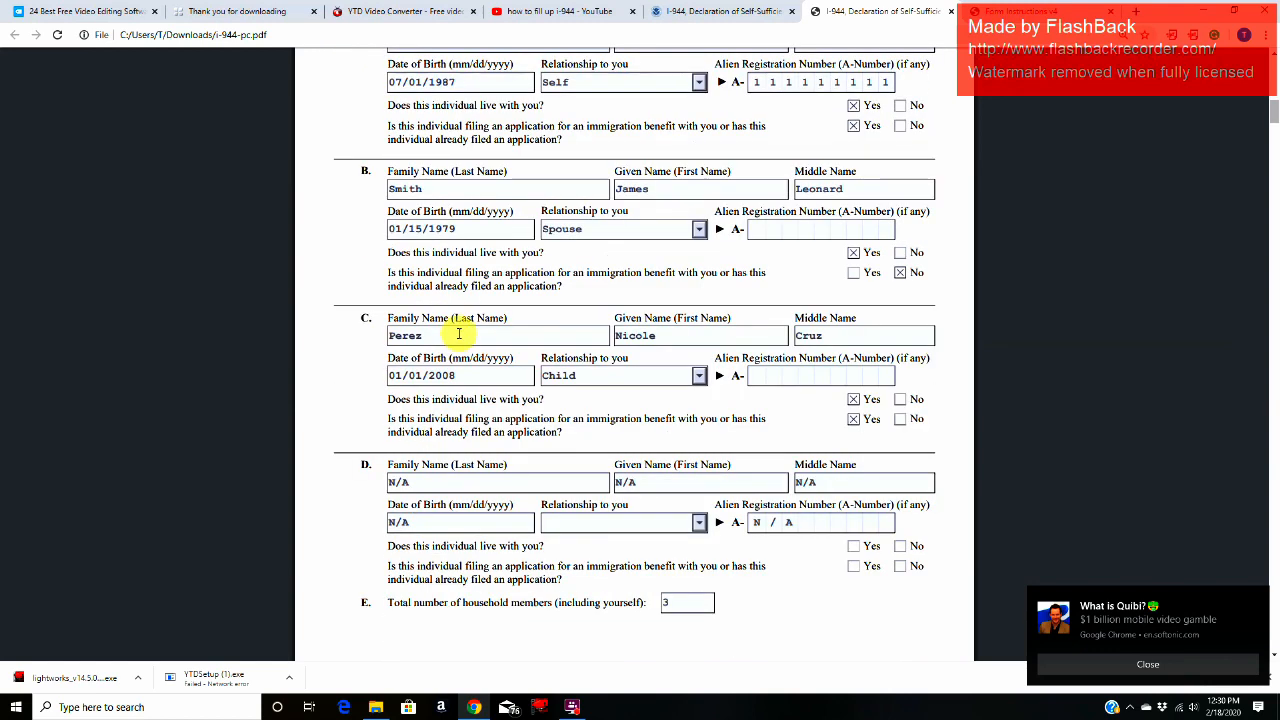
pyautogui.click(457, 333)
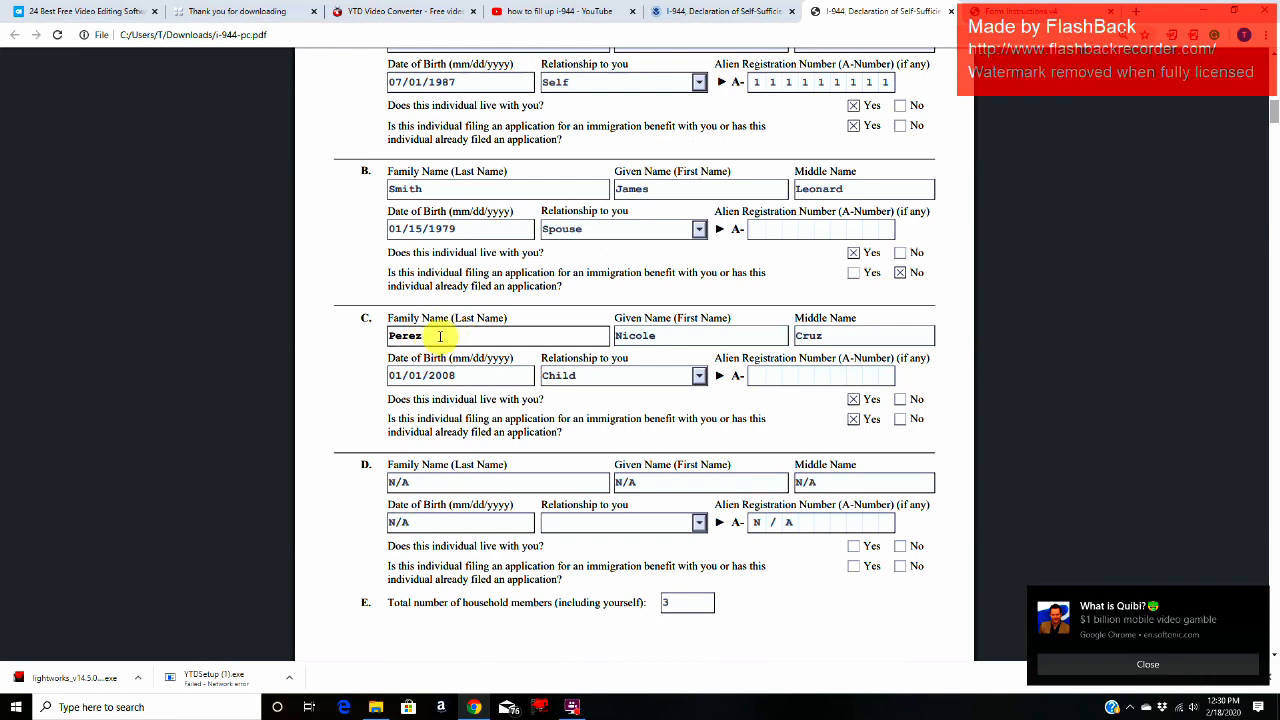
pyautogui.click(706, 339)
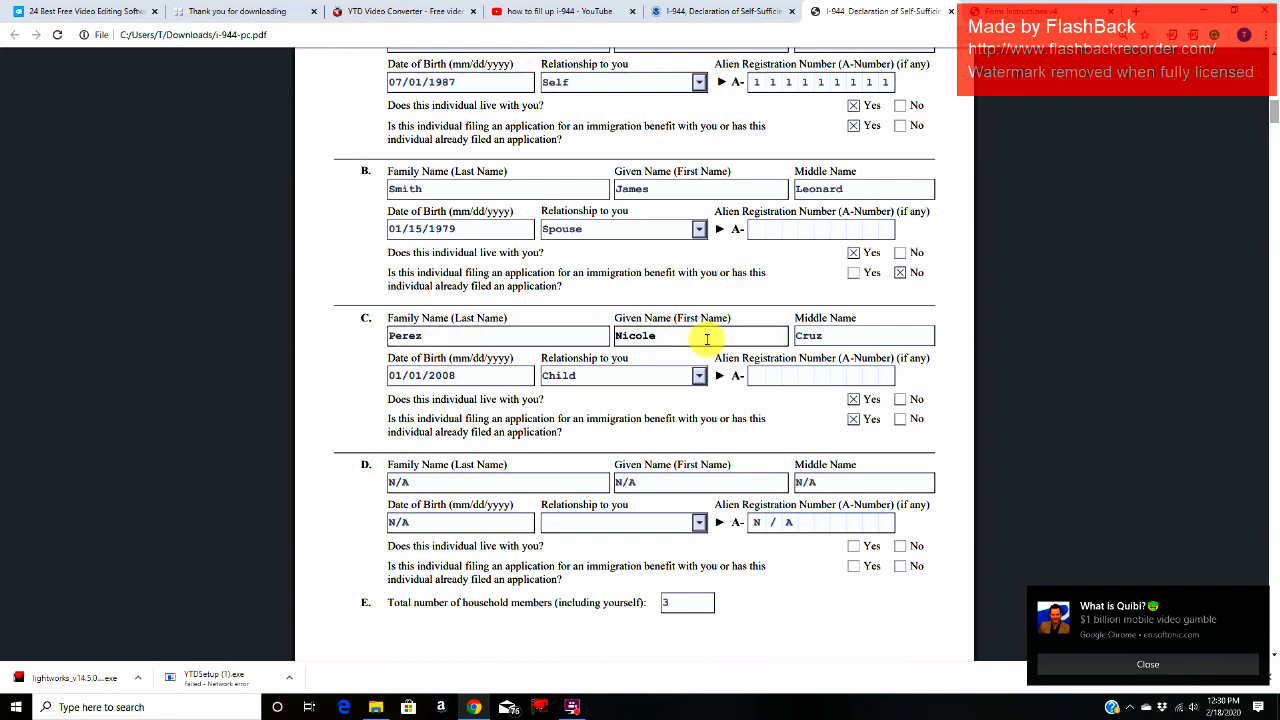
pyautogui.click(854, 331)
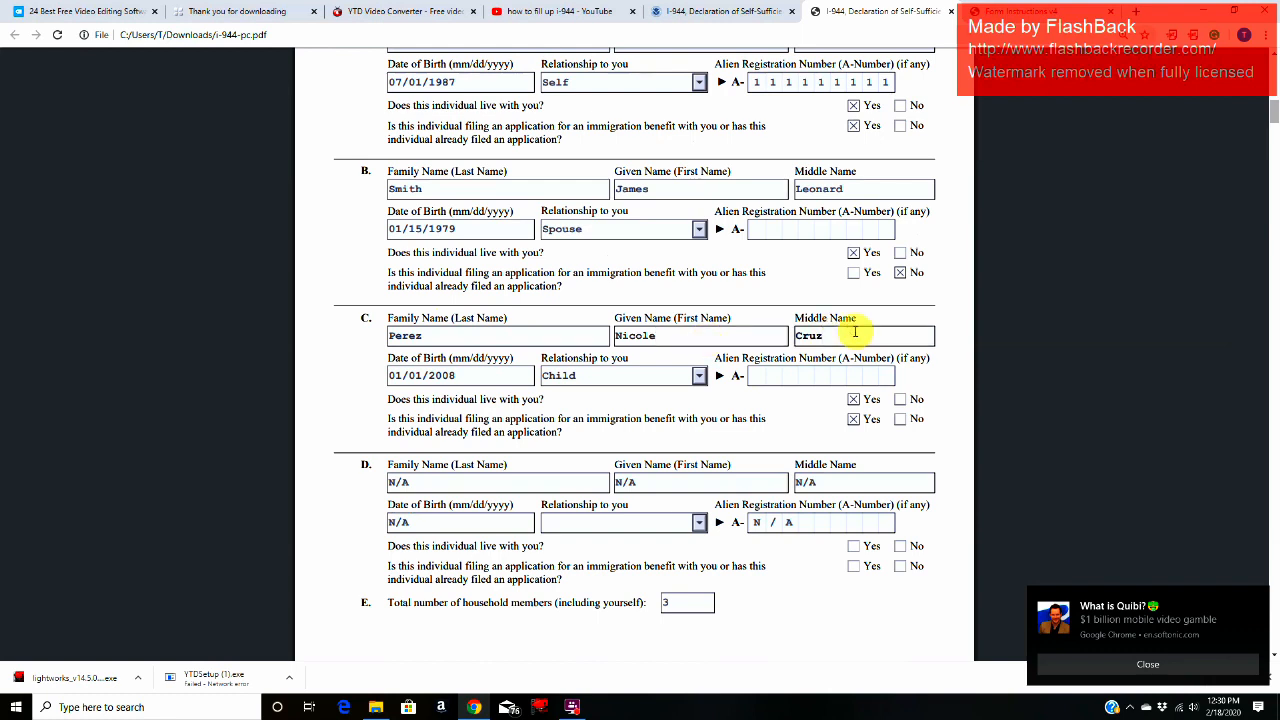
pyautogui.click(483, 377)
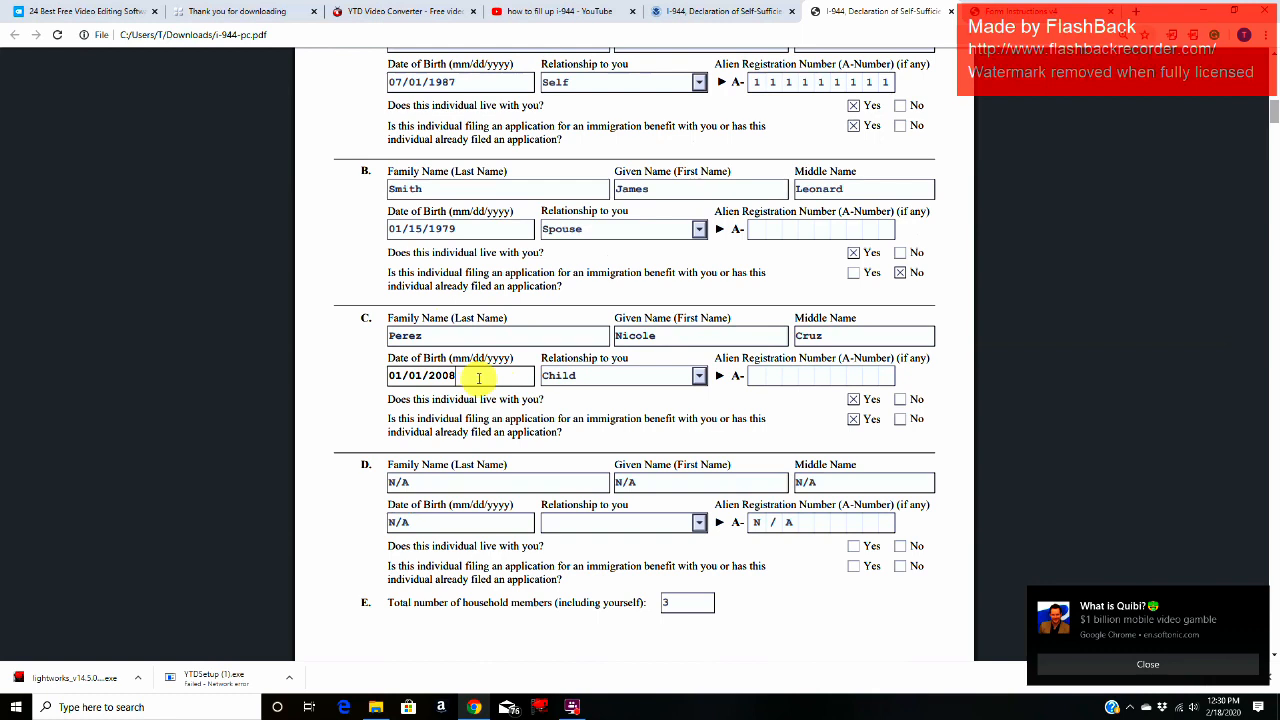
pyautogui.click(617, 378)
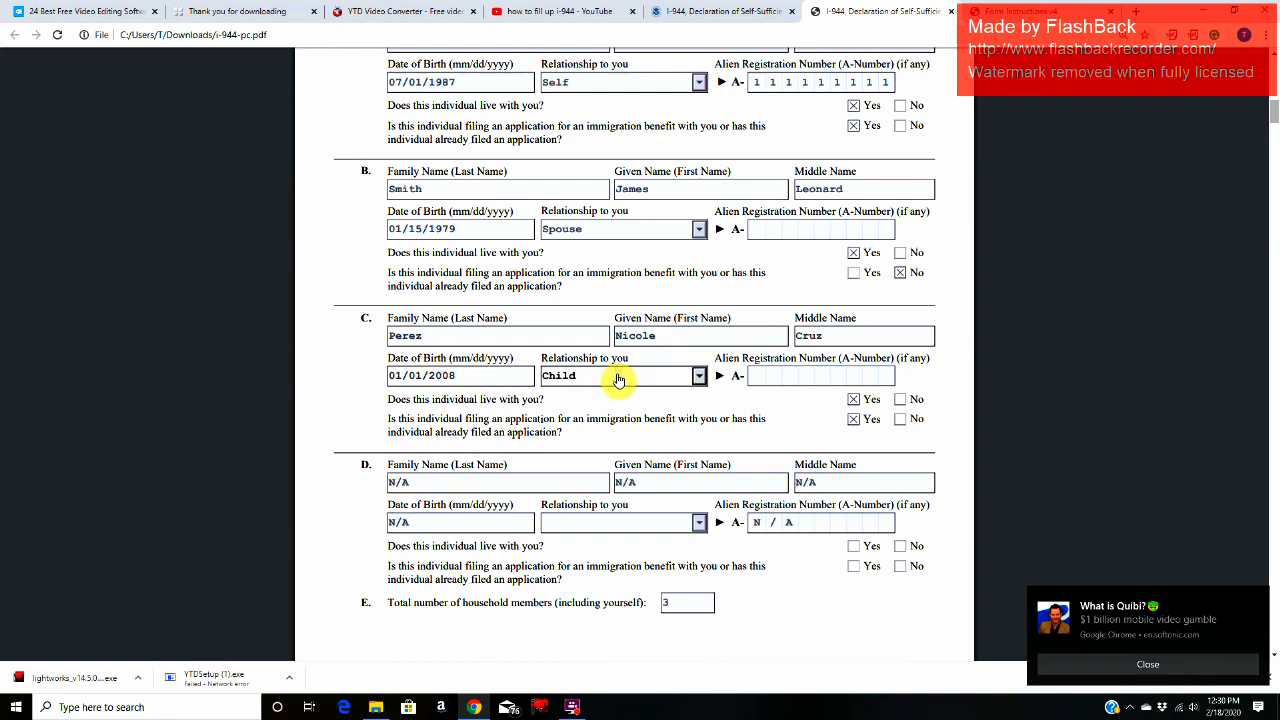
pyautogui.click(773, 370)
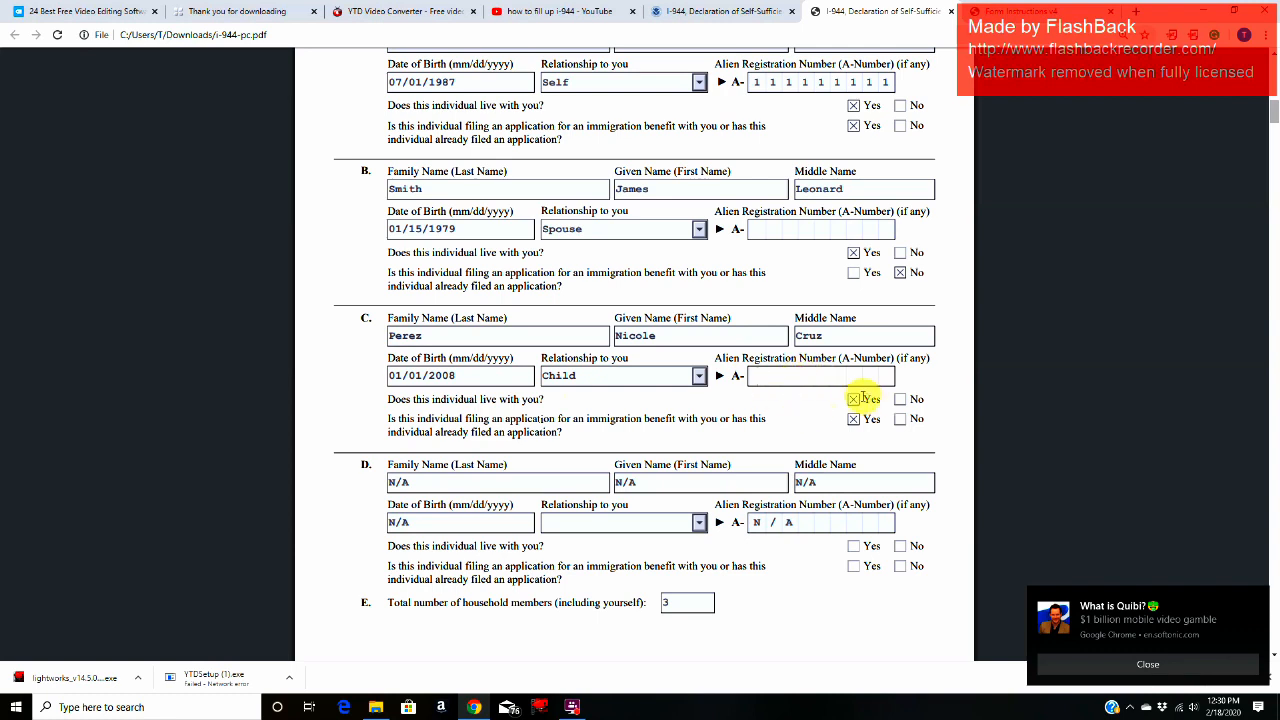
# Step: Read entry C's questions on whether the child lives with the applicant and is filing for an immigration benefit
pyautogui.moveTo(389, 402); pyautogui.dragTo(540, 399)
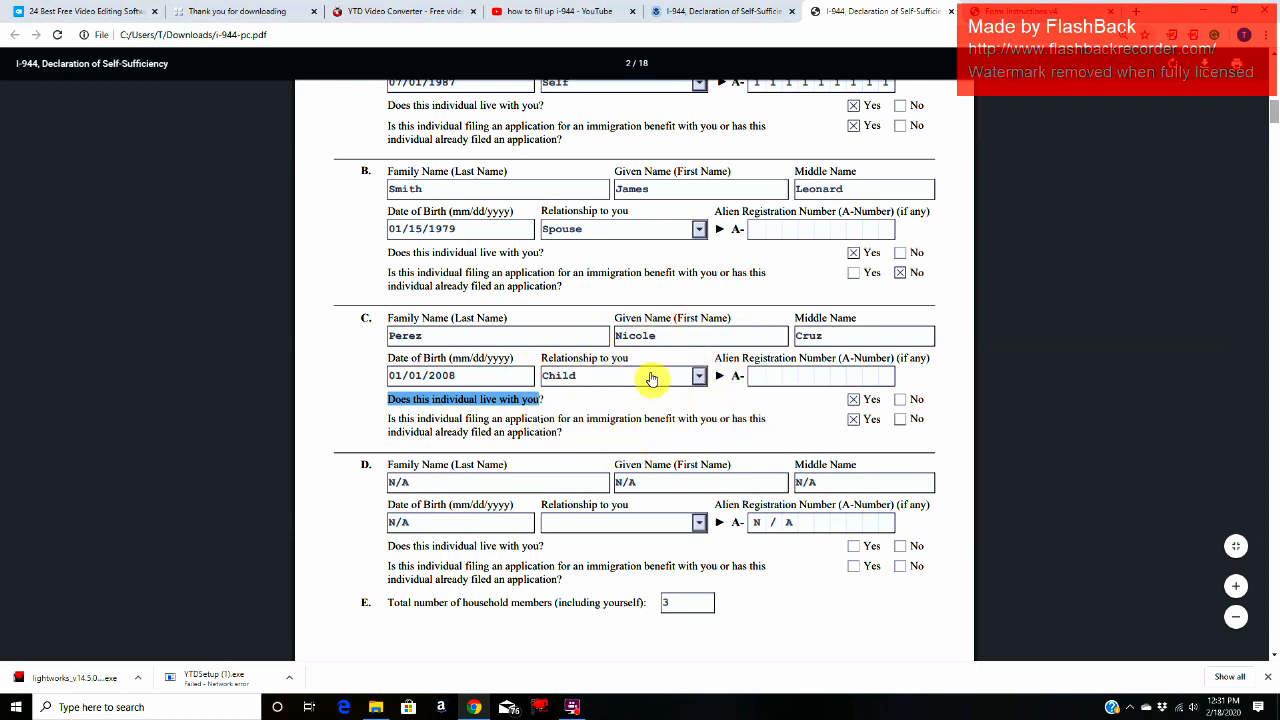
pyautogui.click(634, 418)
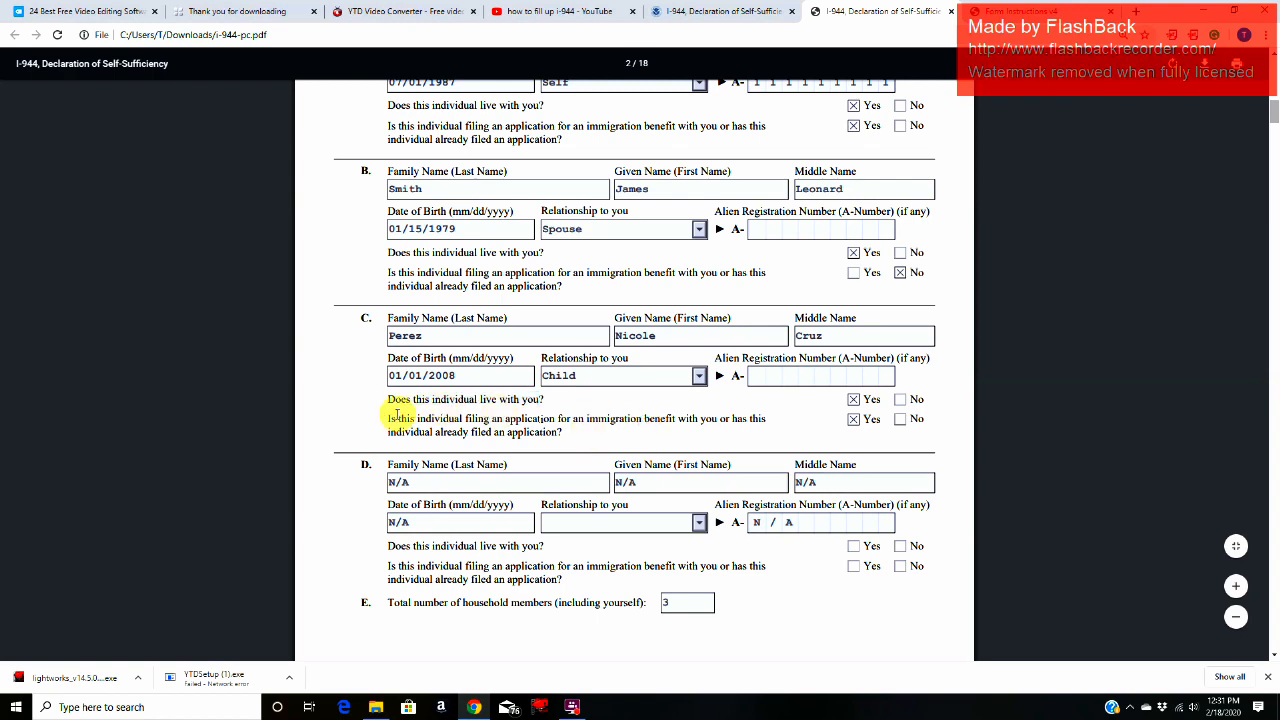
pyautogui.moveTo(386, 420); pyautogui.dragTo(766, 421)
pyautogui.moveTo(662, 430); pyautogui.dragTo(564, 435)
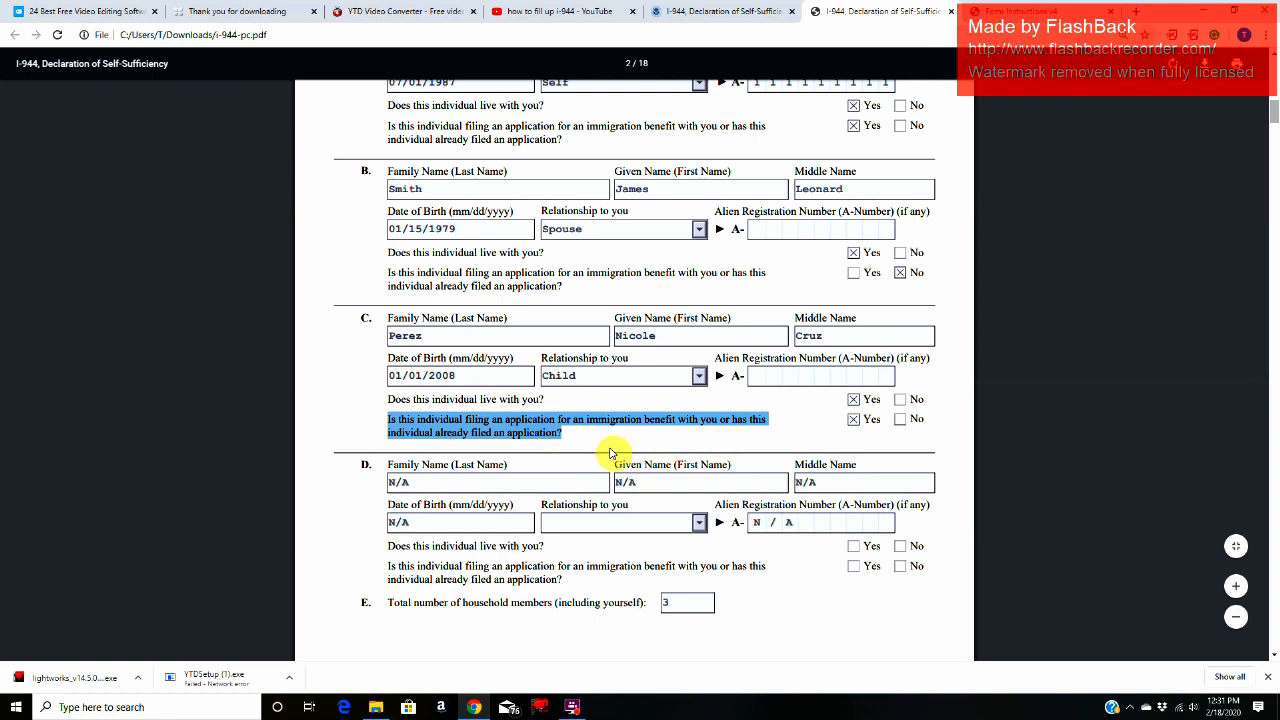
pyautogui.click(570, 432)
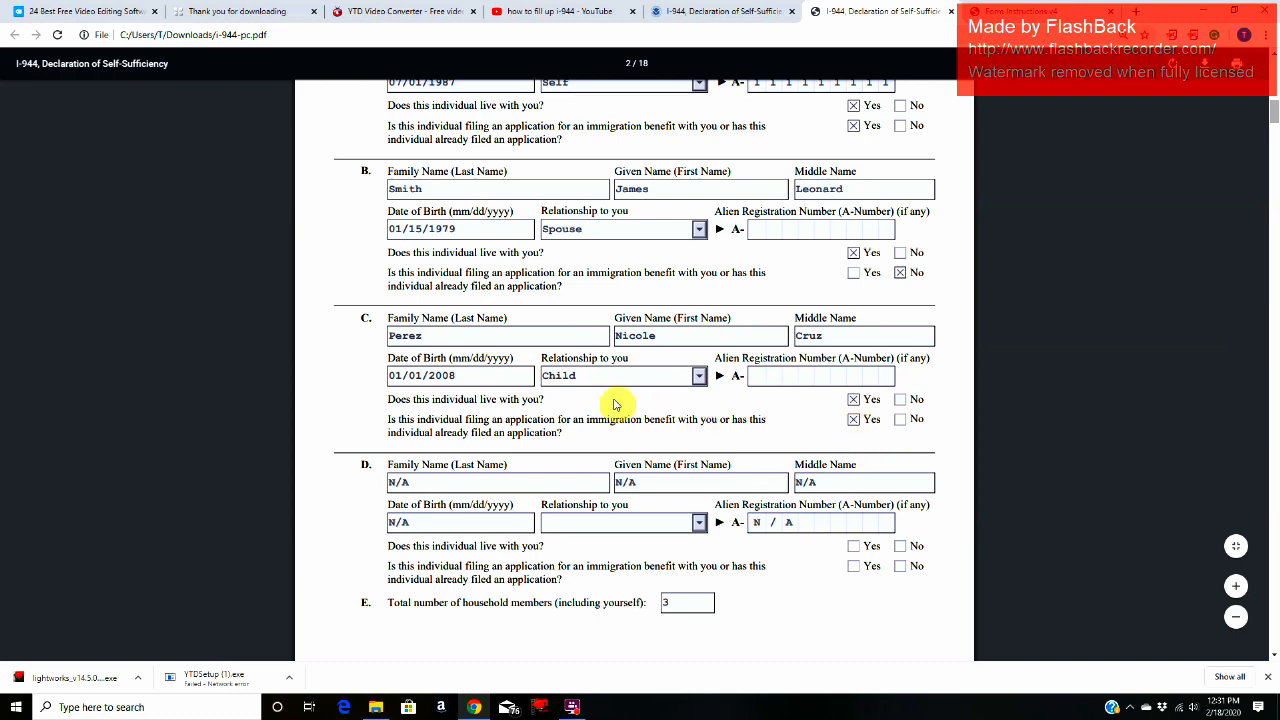
# Step: Check household member entry D and the Part 2 instruction to use Part 9, Additional Information, for extra space
pyautogui.scroll(-1, 618, 401)
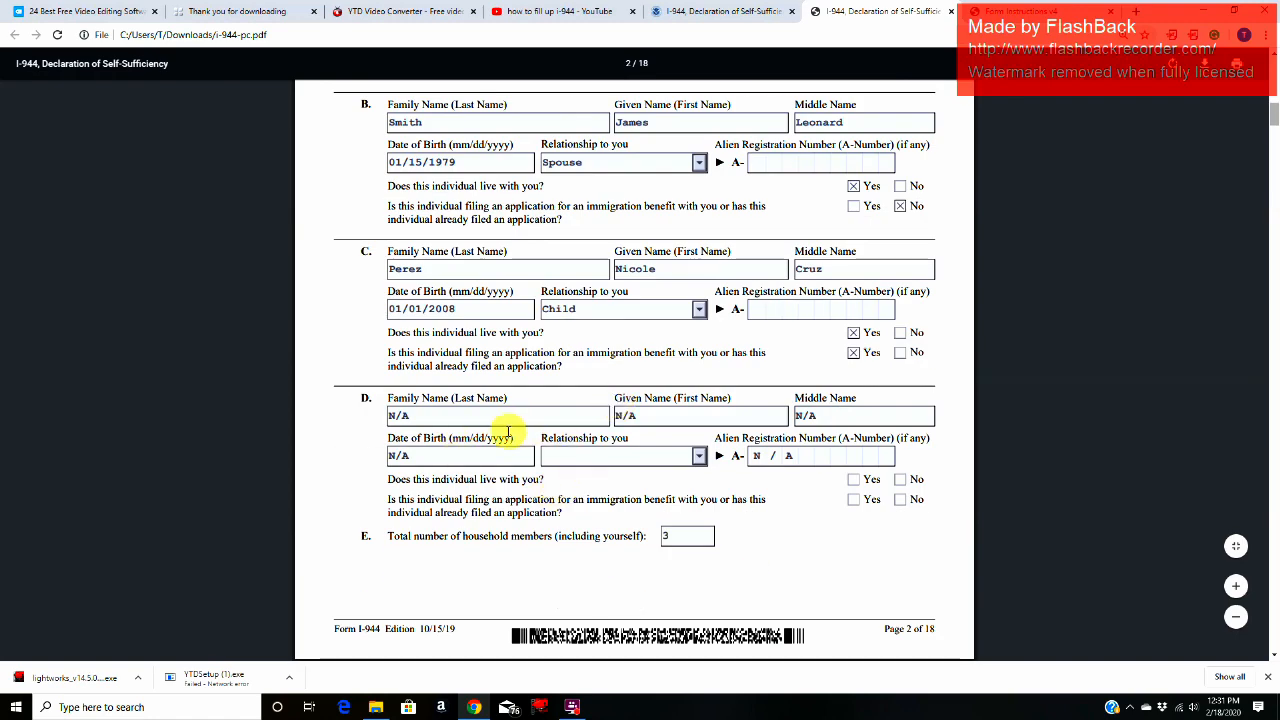
pyautogui.click(478, 456)
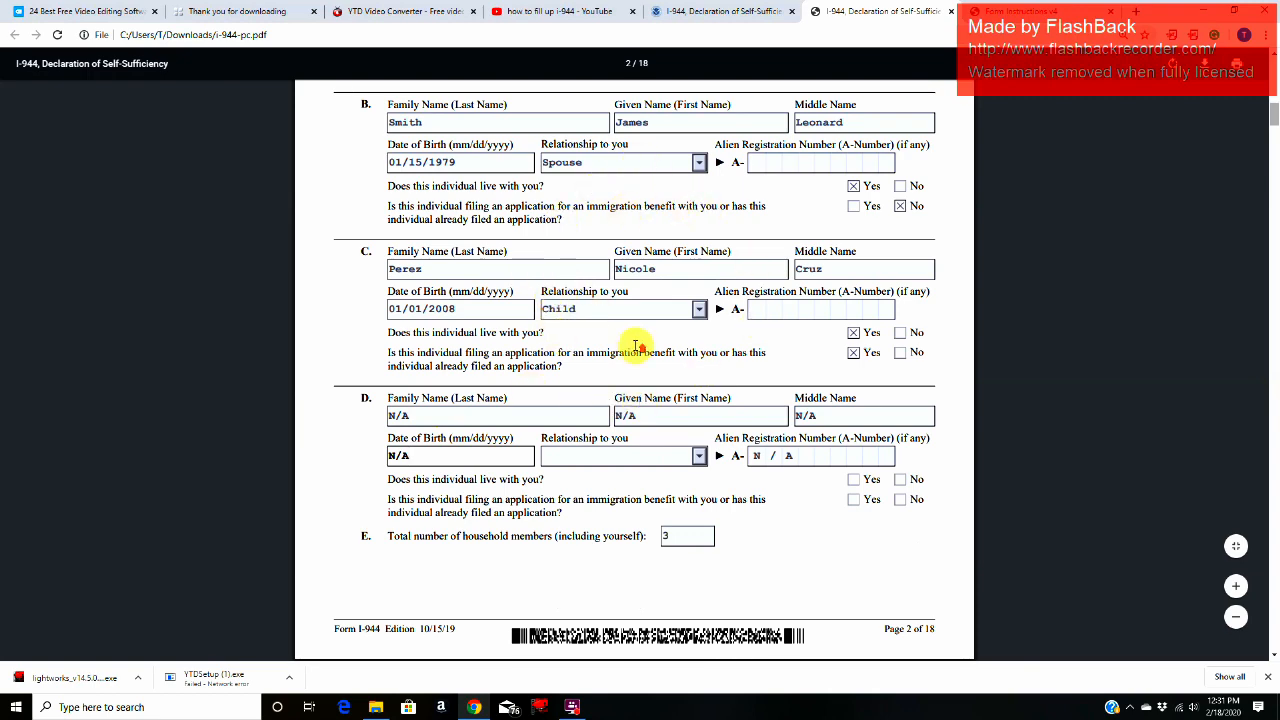
pyautogui.scroll(3, 636, 346)
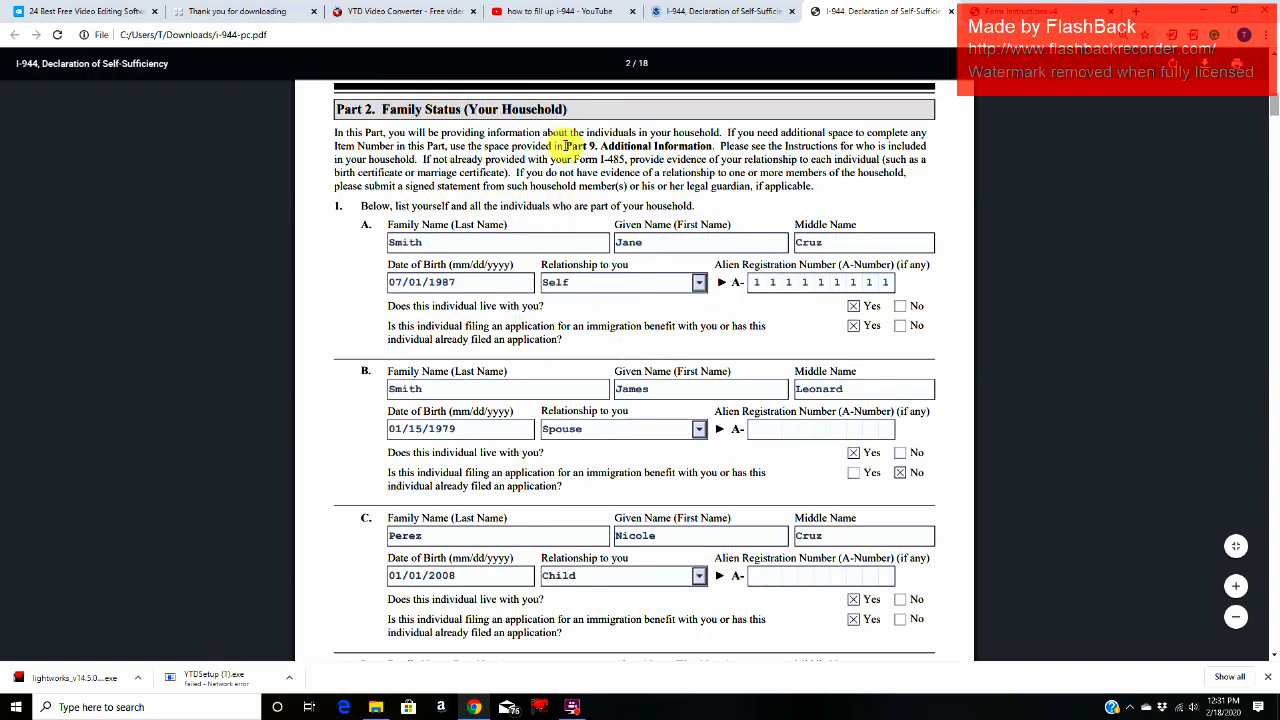
pyautogui.moveTo(566, 146); pyautogui.dragTo(690, 146)
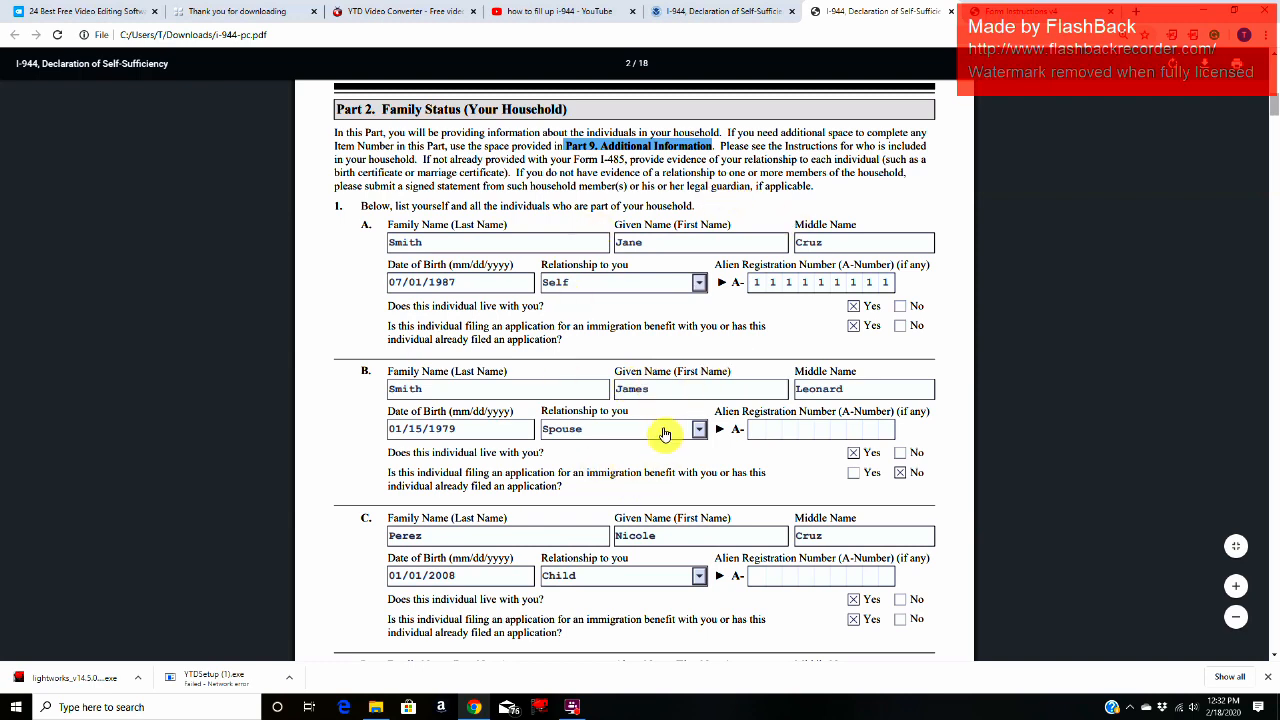
pyautogui.scroll(-2, 664, 433)
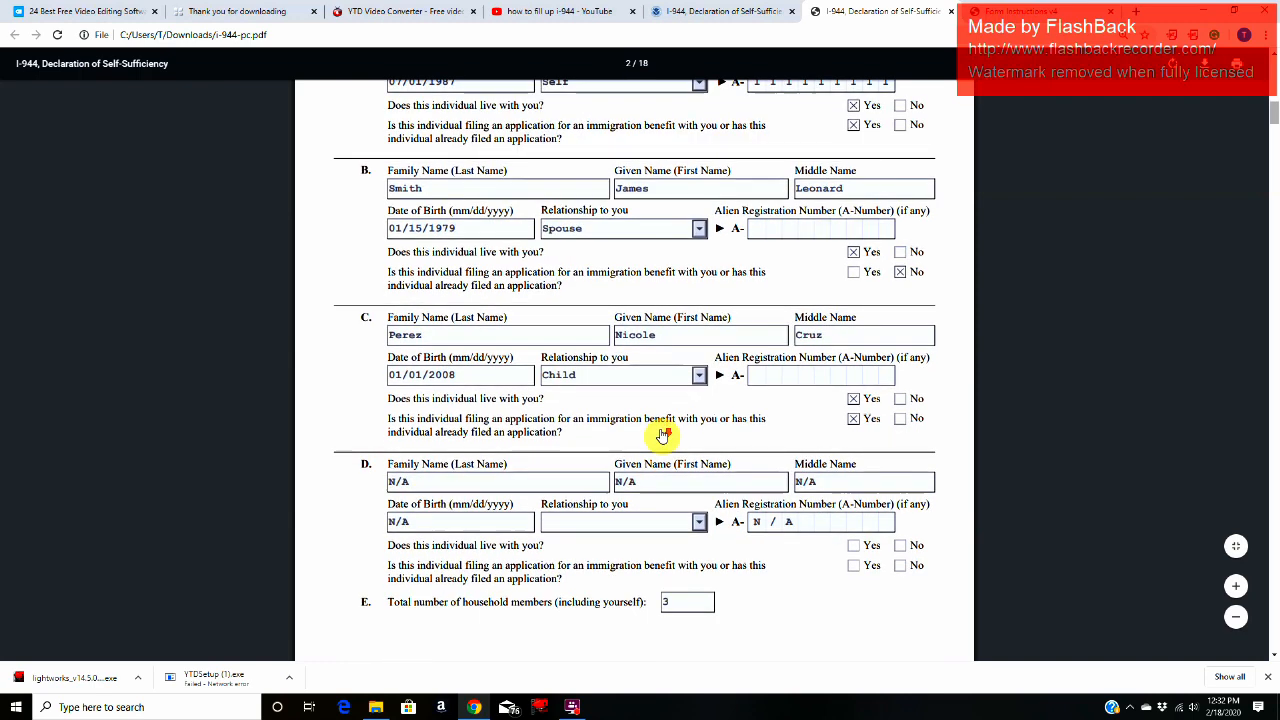
# Step: Review Part 2 item E, the total number of household members including the applicant
pyautogui.scroll(-1, 661, 435)
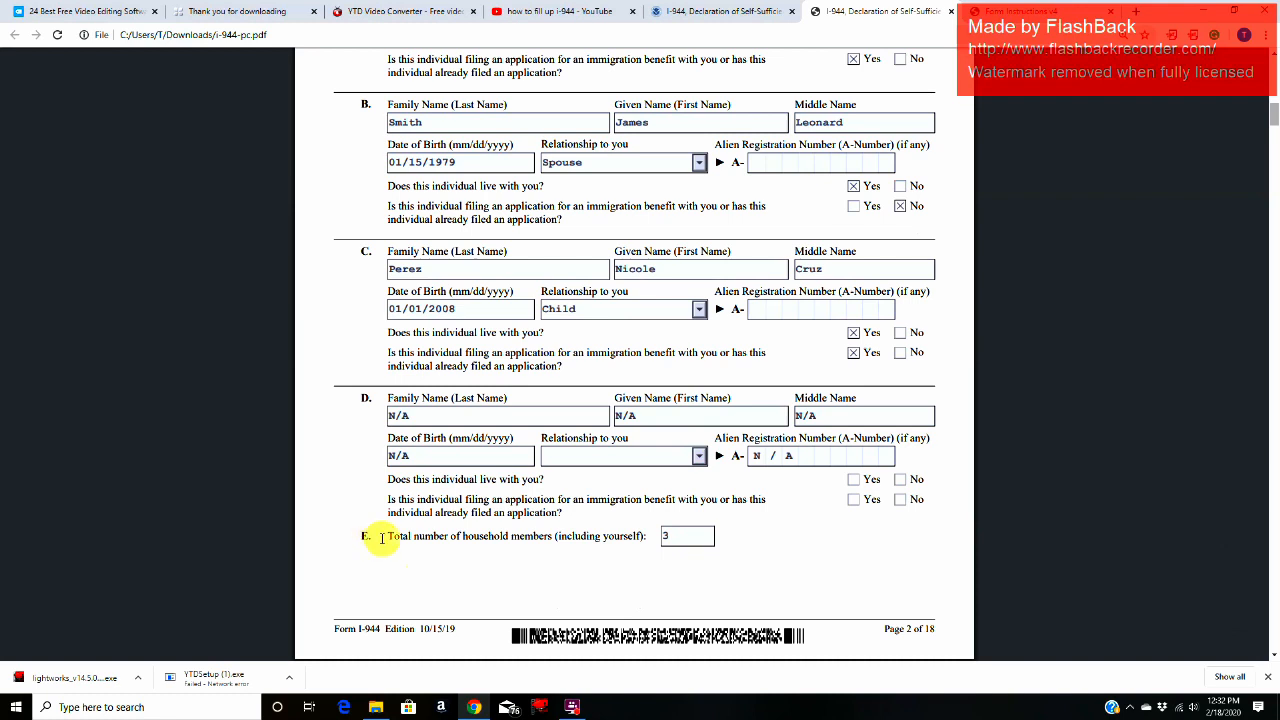
pyautogui.moveTo(381, 538); pyautogui.dragTo(621, 533)
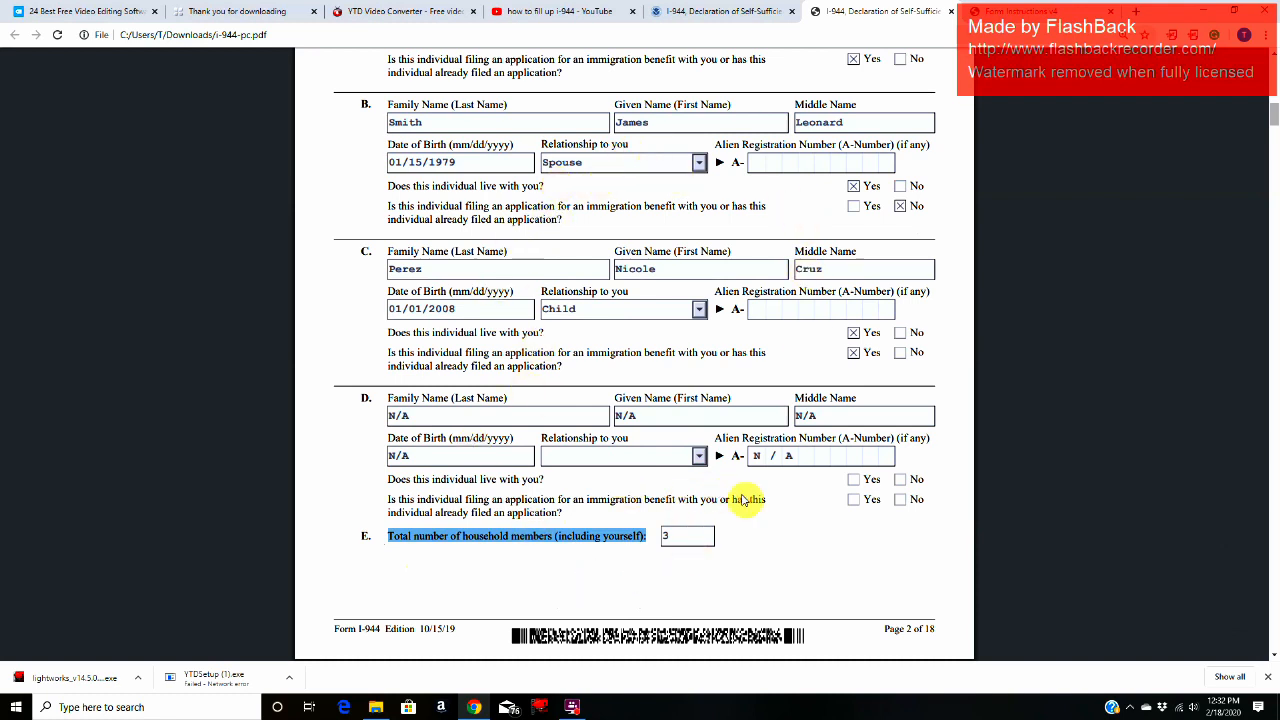
pyautogui.click(671, 538)
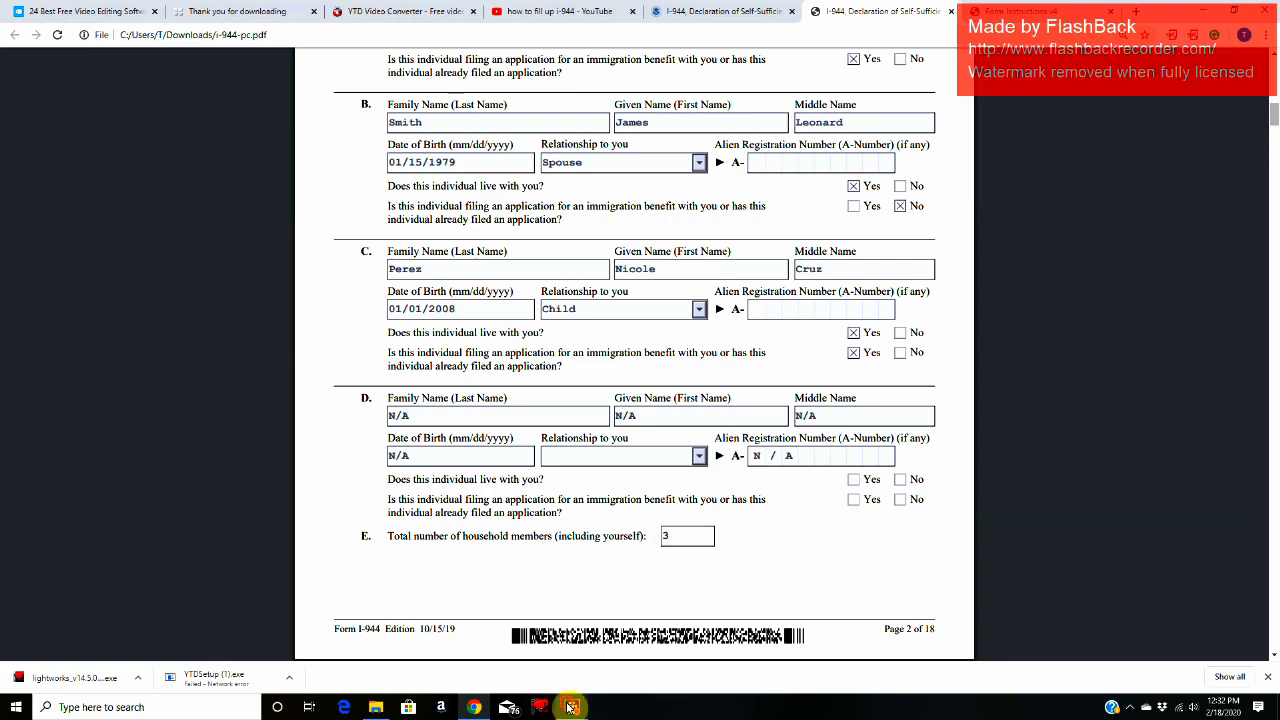
pyautogui.click(571, 707)
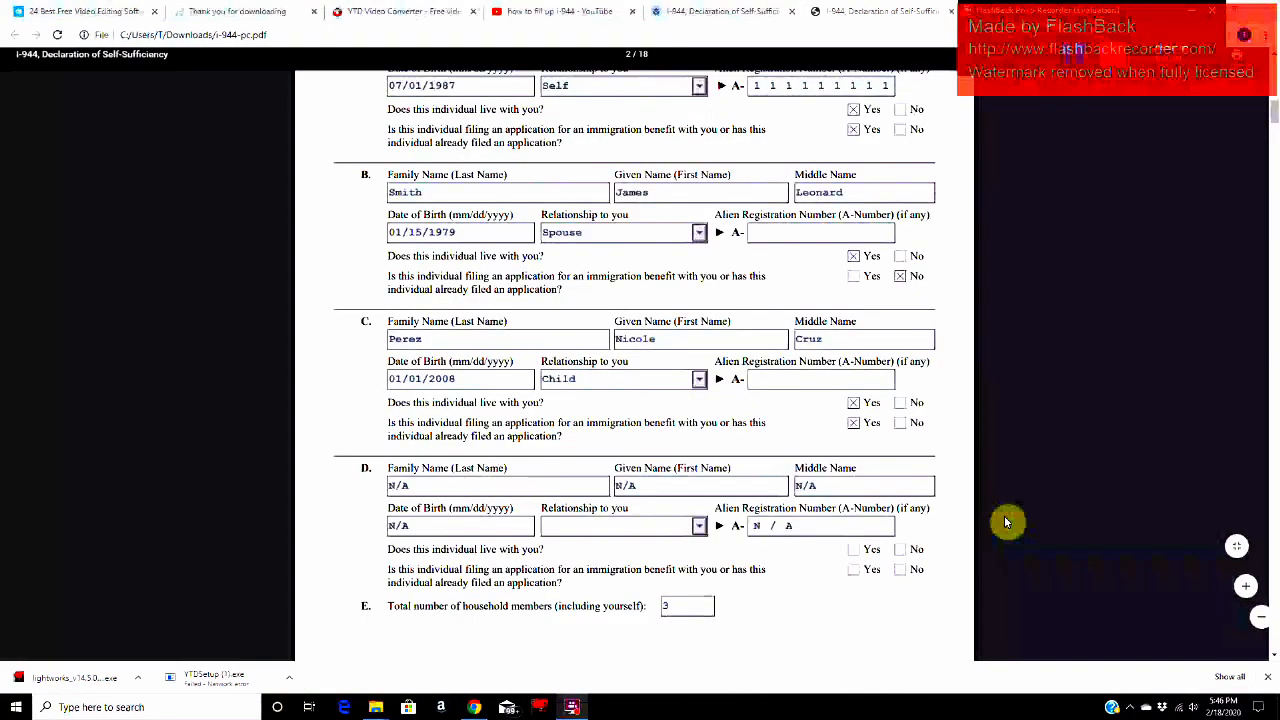
# Step: Read the Part 3 heading and introduction on household assets, resources and financial status, including the Part 9 additional space instruction
pyautogui.scroll(-8, 1006, 521)
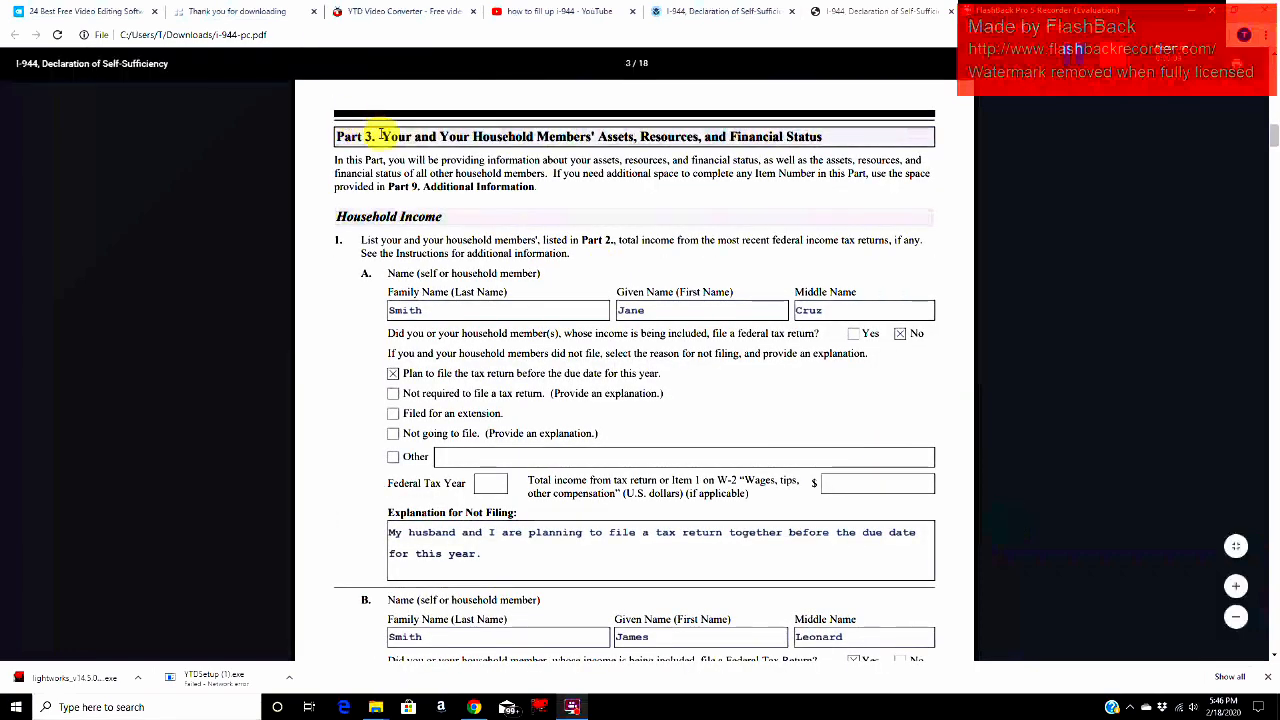
pyautogui.moveTo(378, 136); pyautogui.dragTo(838, 135)
pyautogui.moveTo(336, 160); pyautogui.dragTo(586, 163)
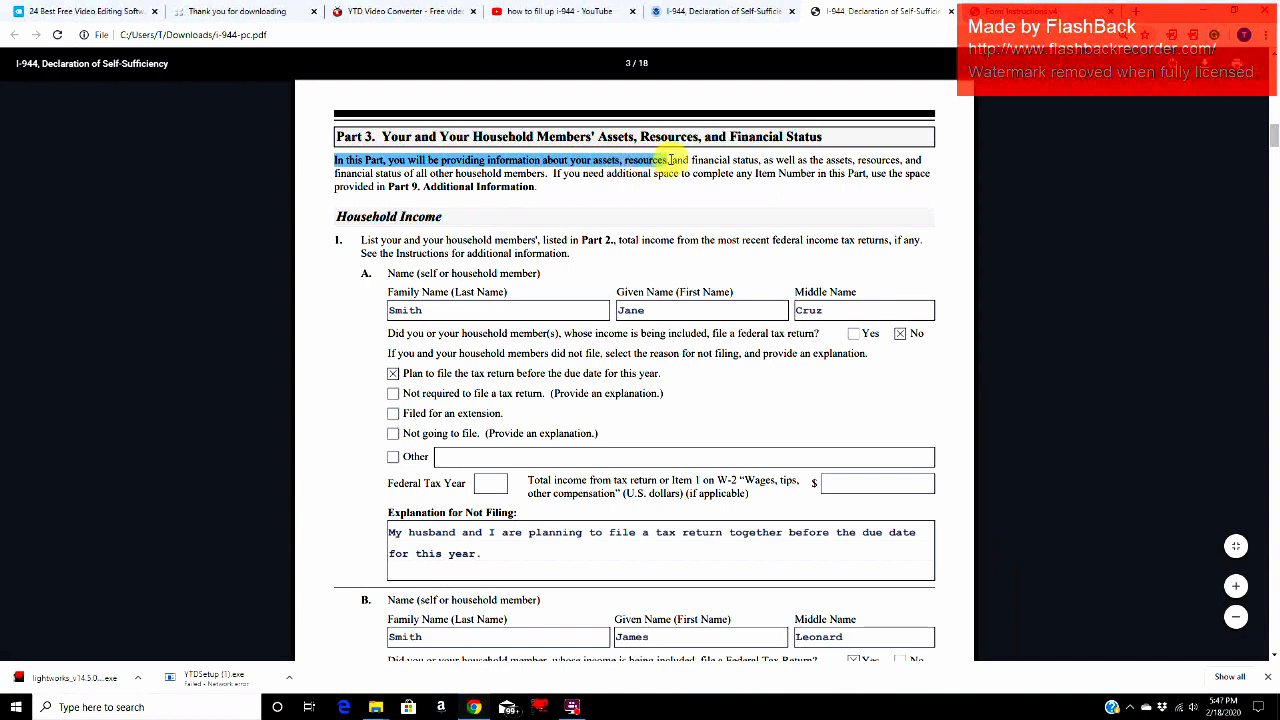
pyautogui.moveTo(670, 160); pyautogui.dragTo(517, 190)
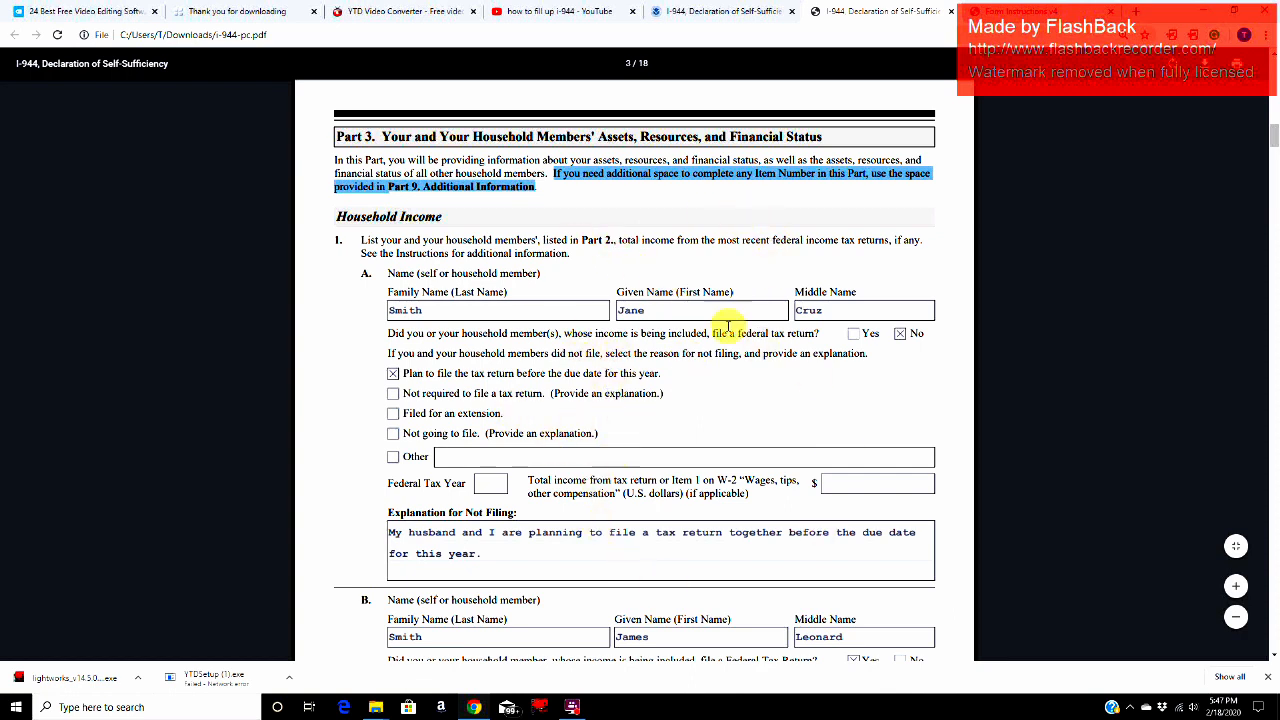
# Step: Read the Household Income item 1 instruction on listing total income from recent federal tax returns for members listed in Part 2
pyautogui.moveTo(341, 219); pyautogui.dragTo(458, 218)
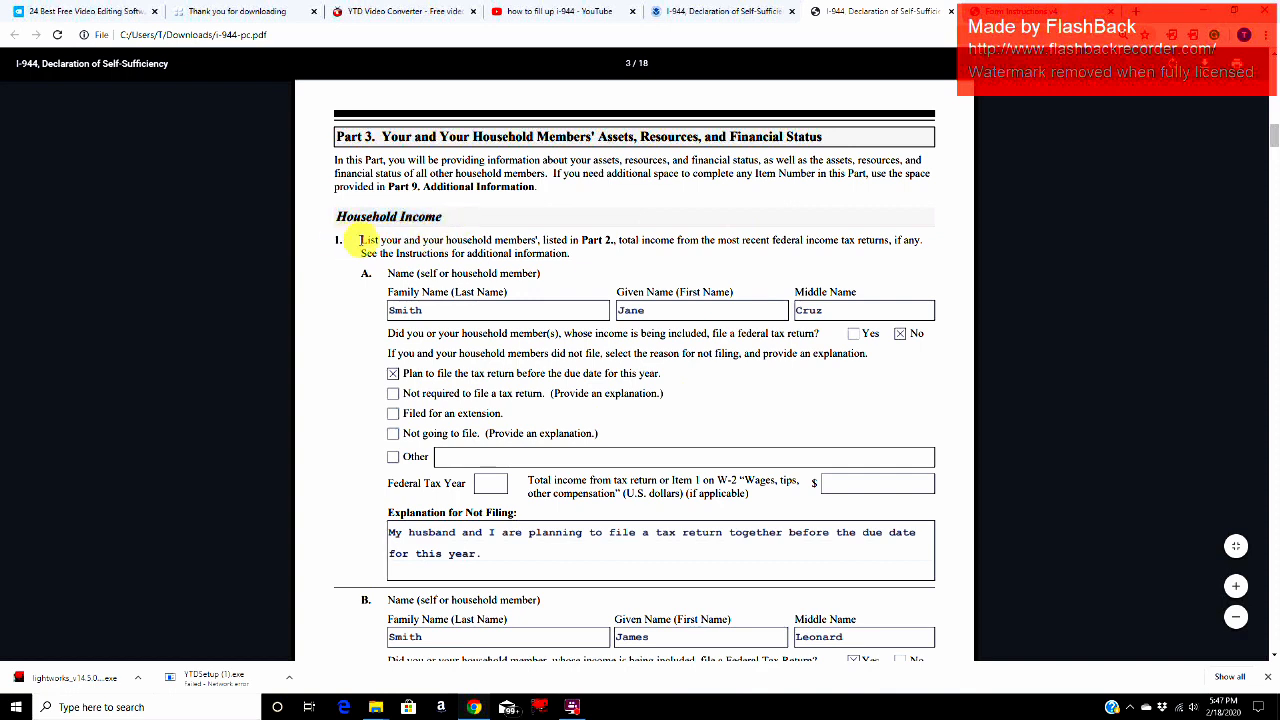
pyautogui.click(360, 240)
pyautogui.moveTo(430, 240); pyautogui.dragTo(936, 242)
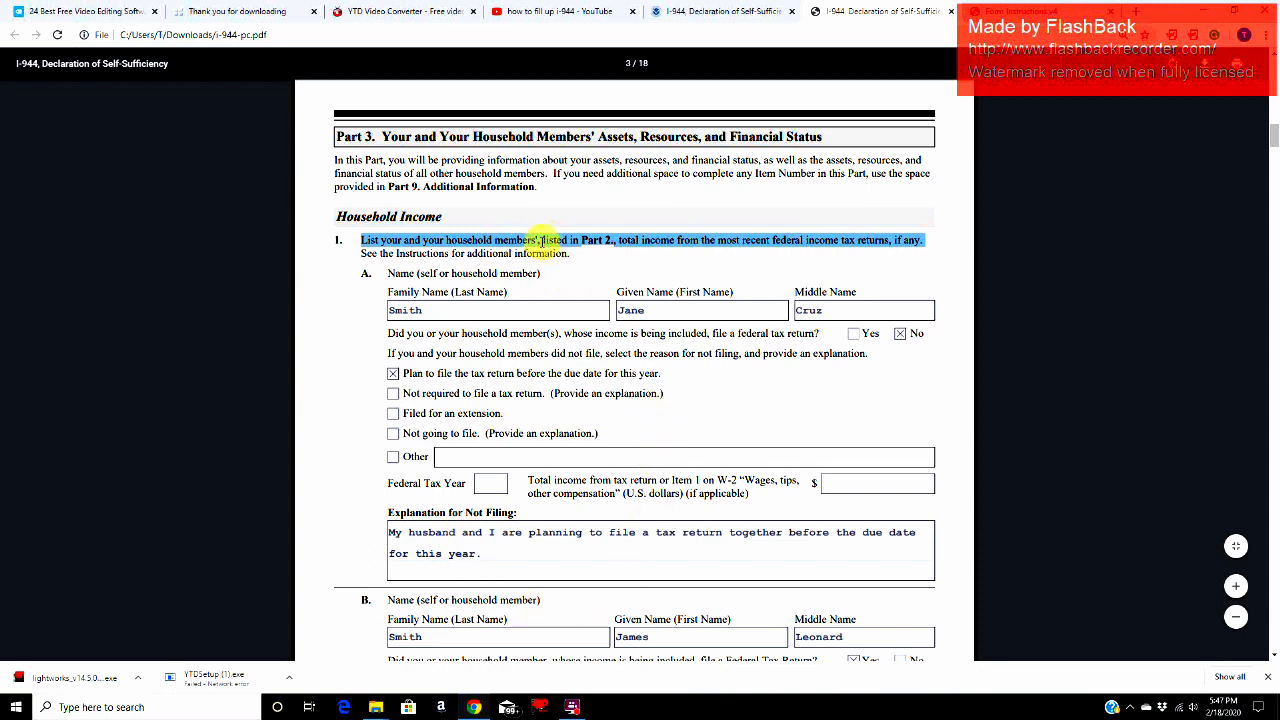
pyautogui.moveTo(540, 241); pyautogui.dragTo(616, 242)
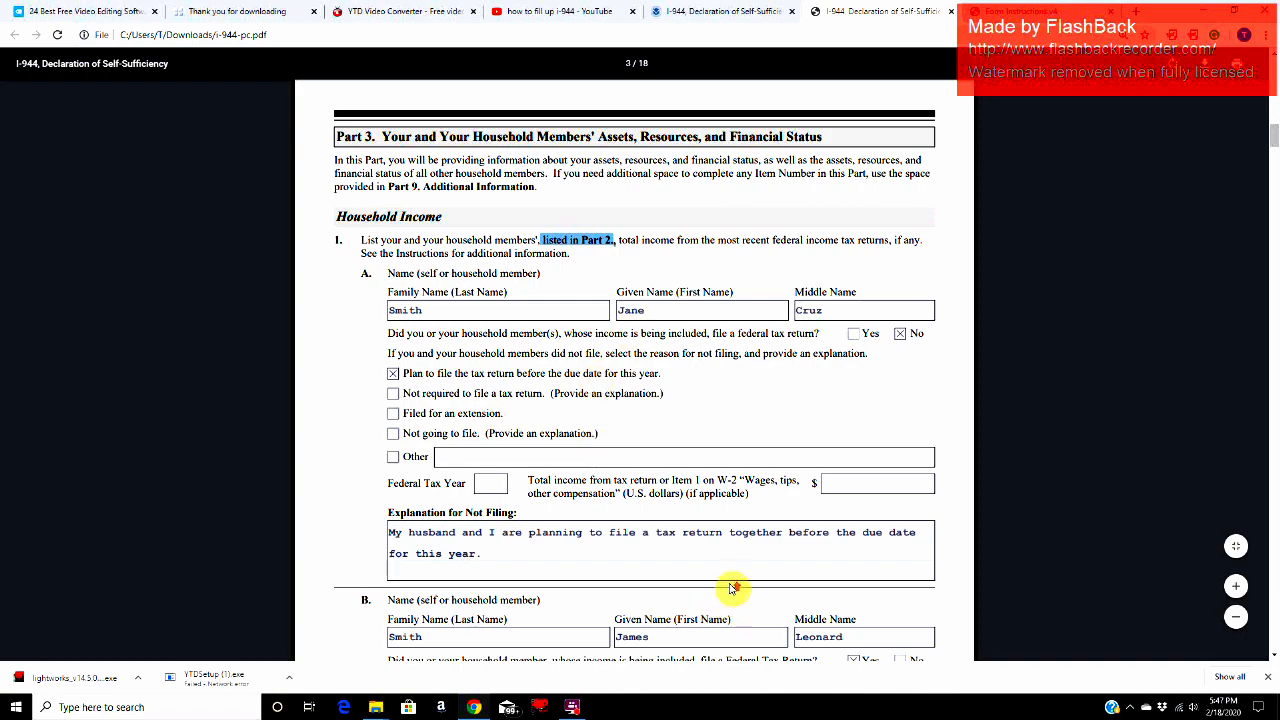
# Step: Go back to Part 2 and recheck the household members in entries A to C and the item E total
pyautogui.scroll(5, 727, 583)
pyautogui.scroll(5, 727, 583)
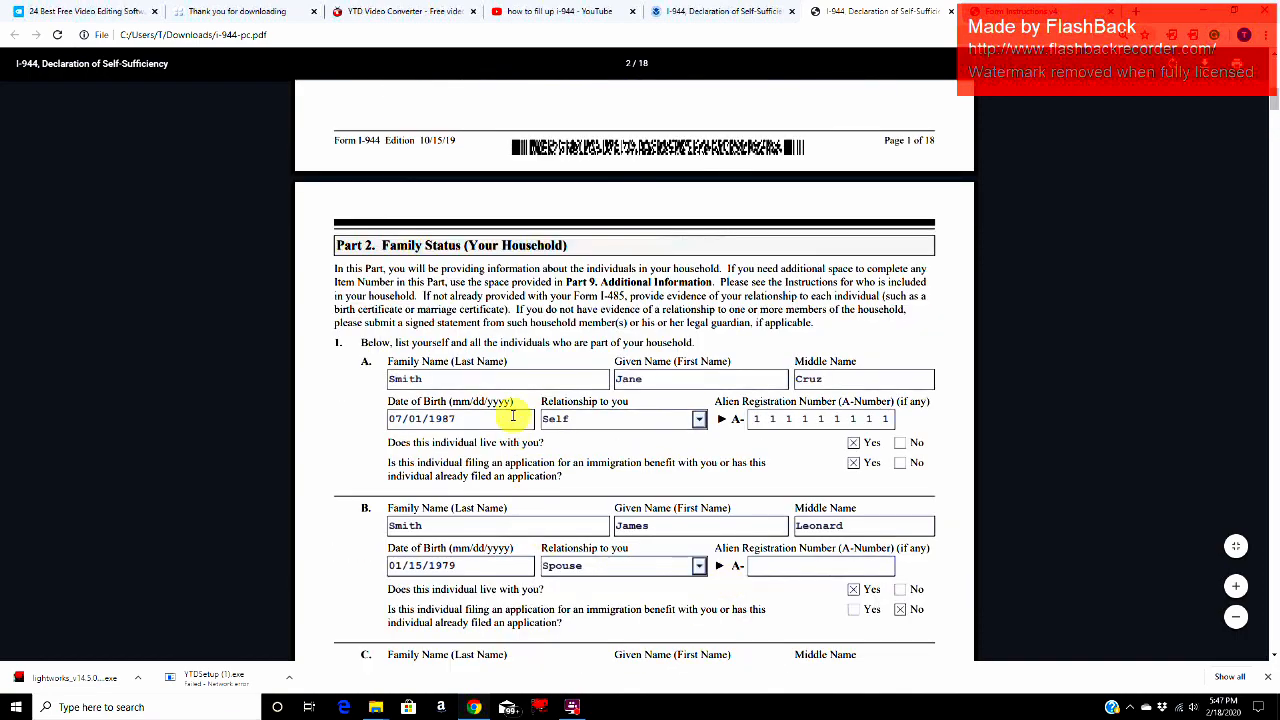
pyautogui.click(506, 385)
pyautogui.scroll(-2, 490, 420)
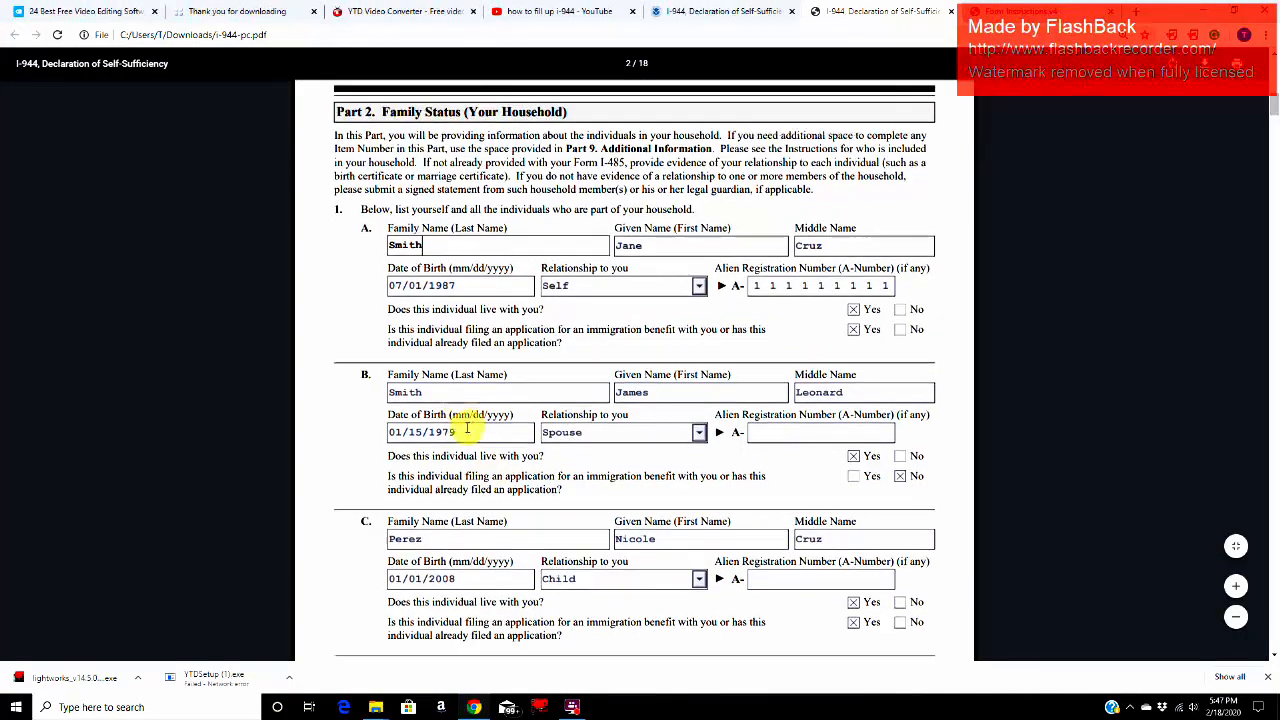
pyautogui.click(459, 393)
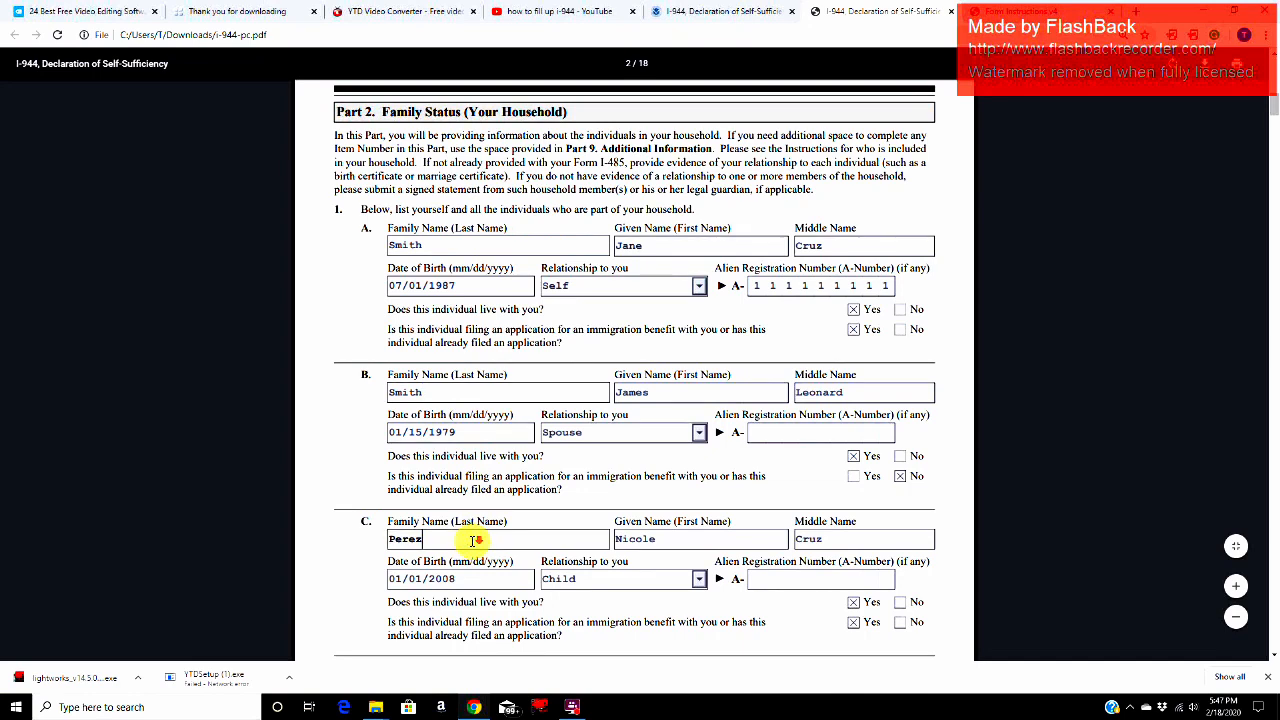
pyautogui.scroll(-4, 474, 541)
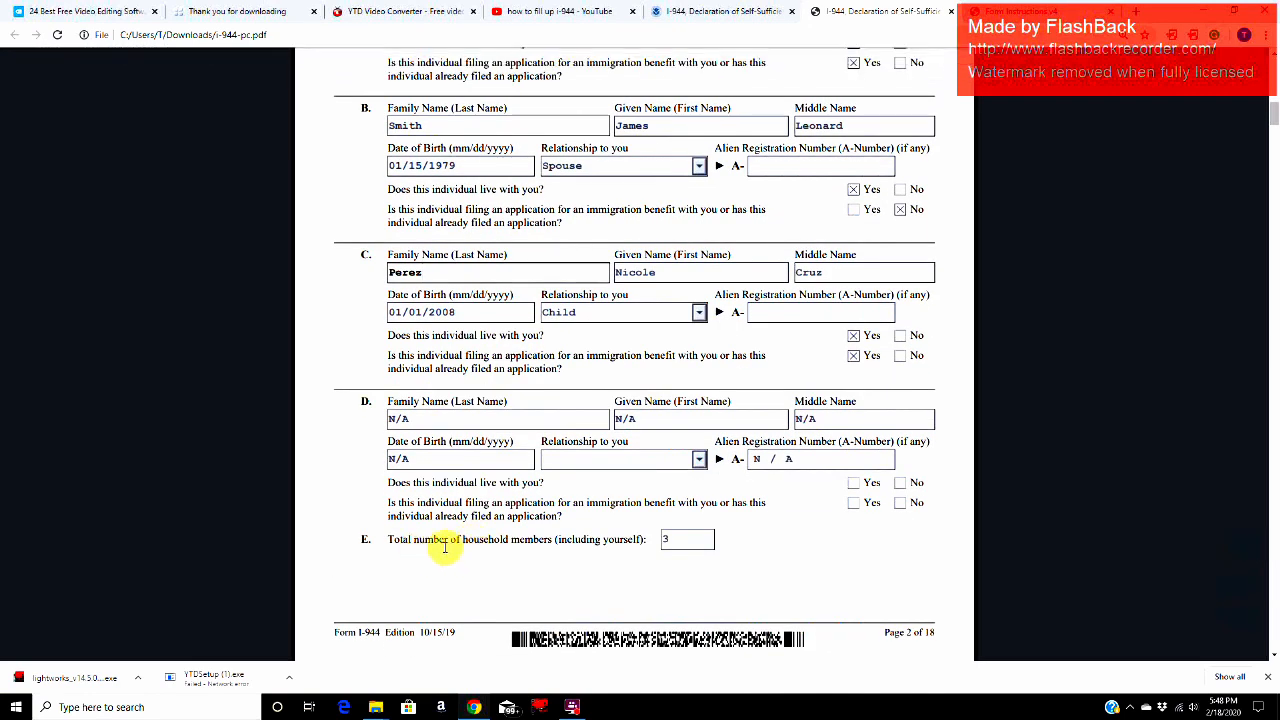
pyautogui.moveTo(390, 540); pyautogui.dragTo(659, 549)
pyautogui.click(687, 539)
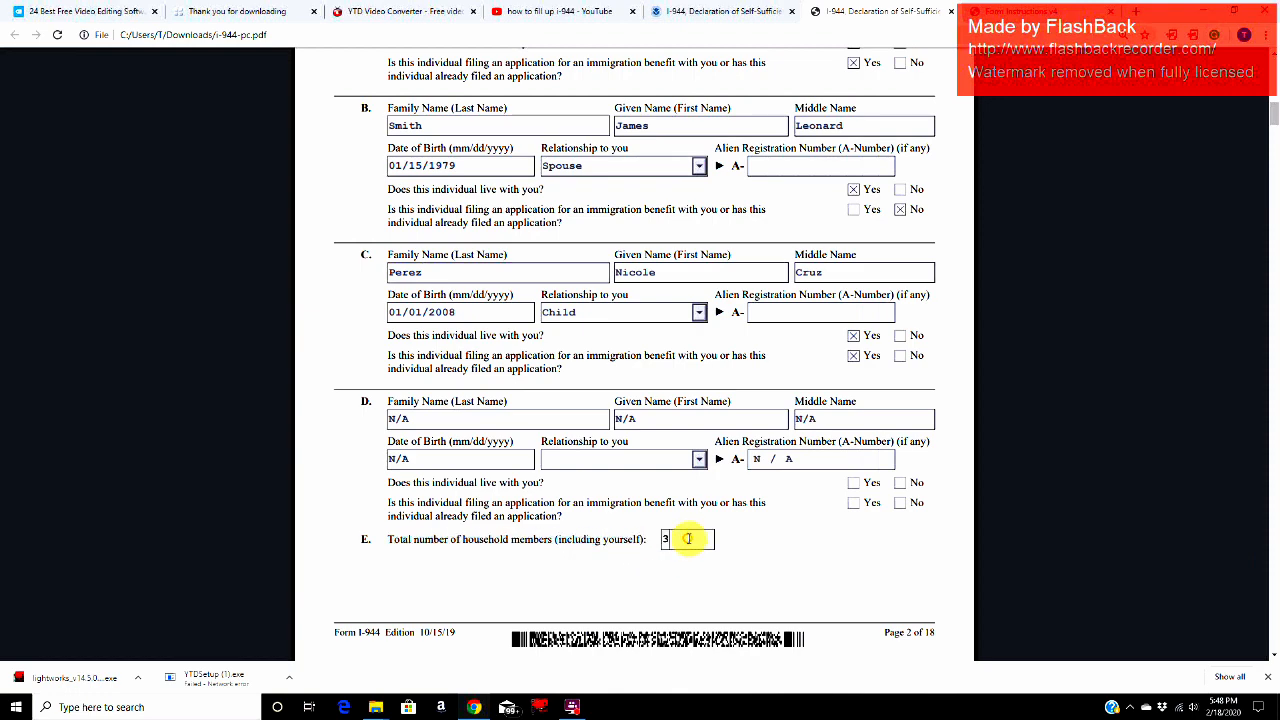
# Step: Return to Part 3 and examine entry A's name fields and the question on filing a federal tax return
pyautogui.scroll(-6, 688, 539)
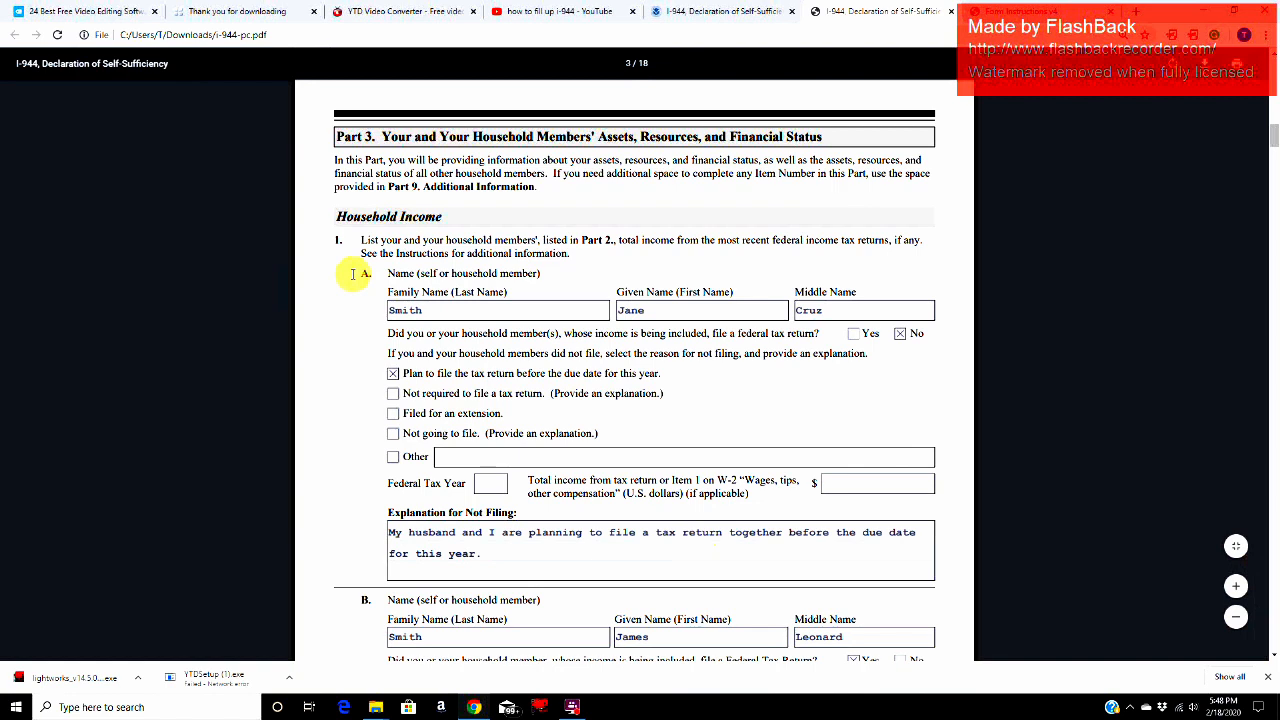
pyautogui.moveTo(390, 271); pyautogui.dragTo(463, 270)
pyautogui.click(431, 313)
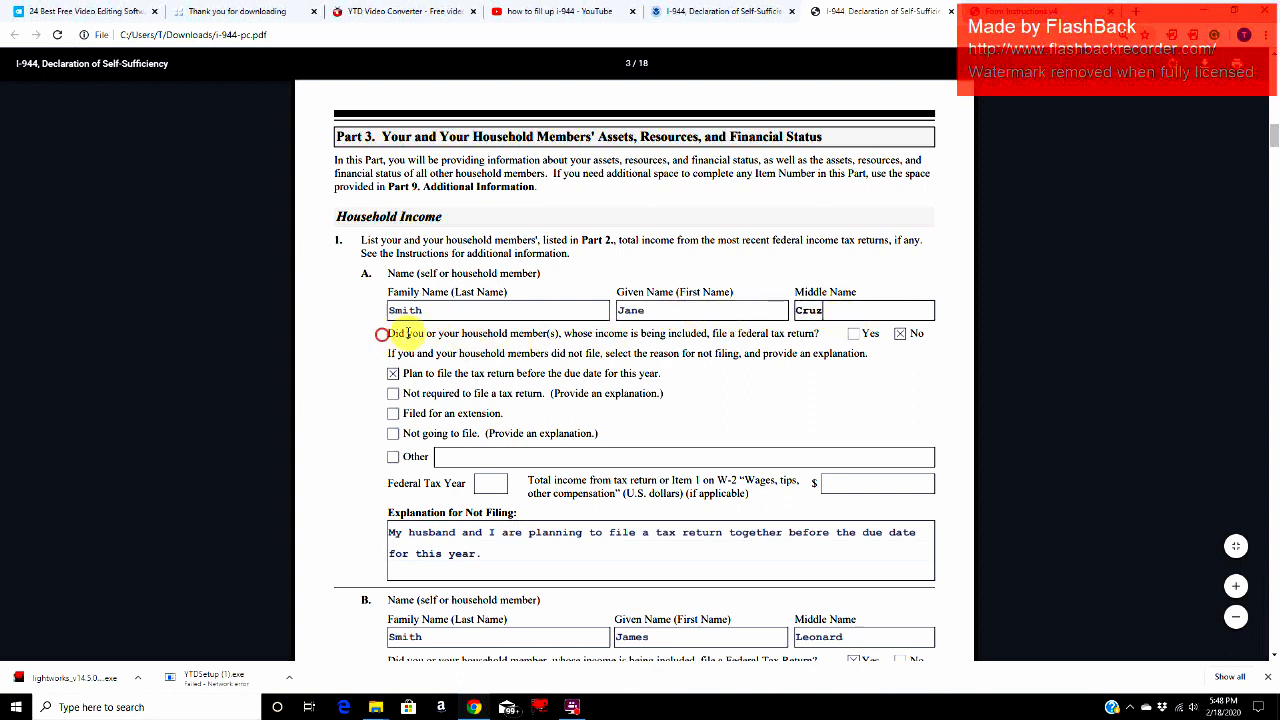
pyautogui.moveTo(408, 333); pyautogui.dragTo(796, 335)
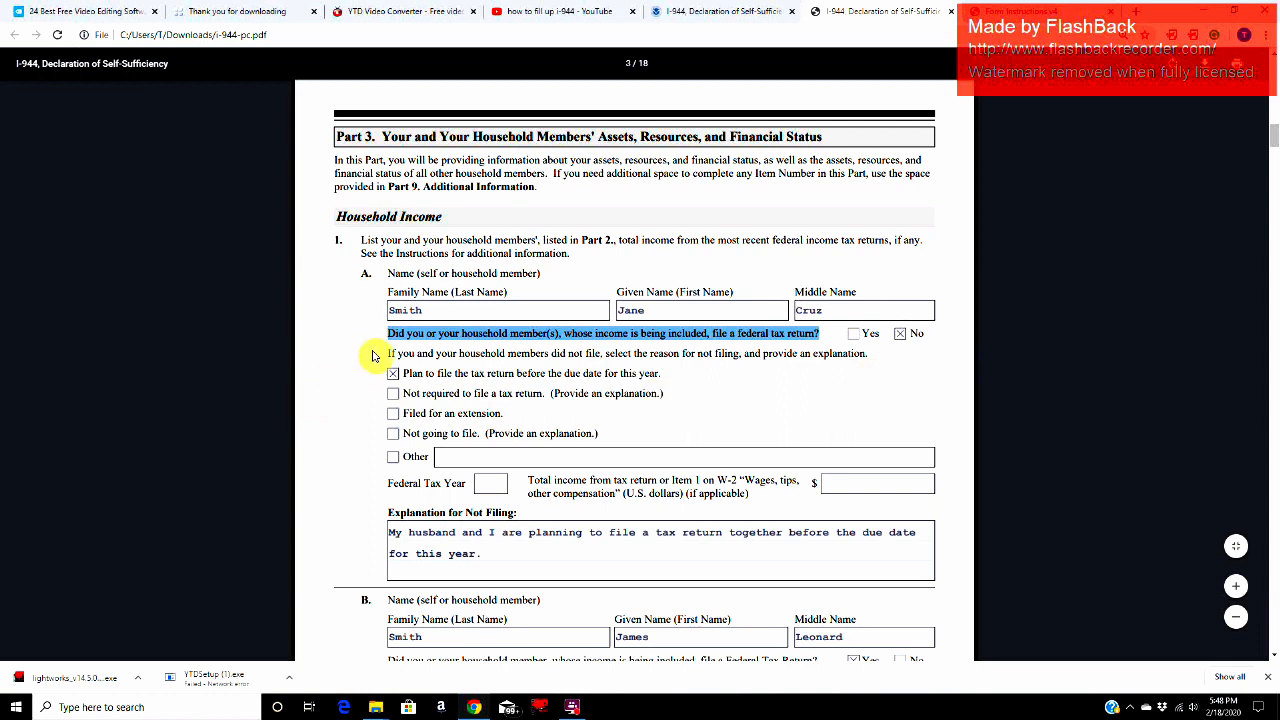
# Step: Review entry A's reason for not filing, "Plan to file the tax return before the due date for this year", and its written explanation
pyautogui.moveTo(398, 354); pyautogui.dragTo(868, 354)
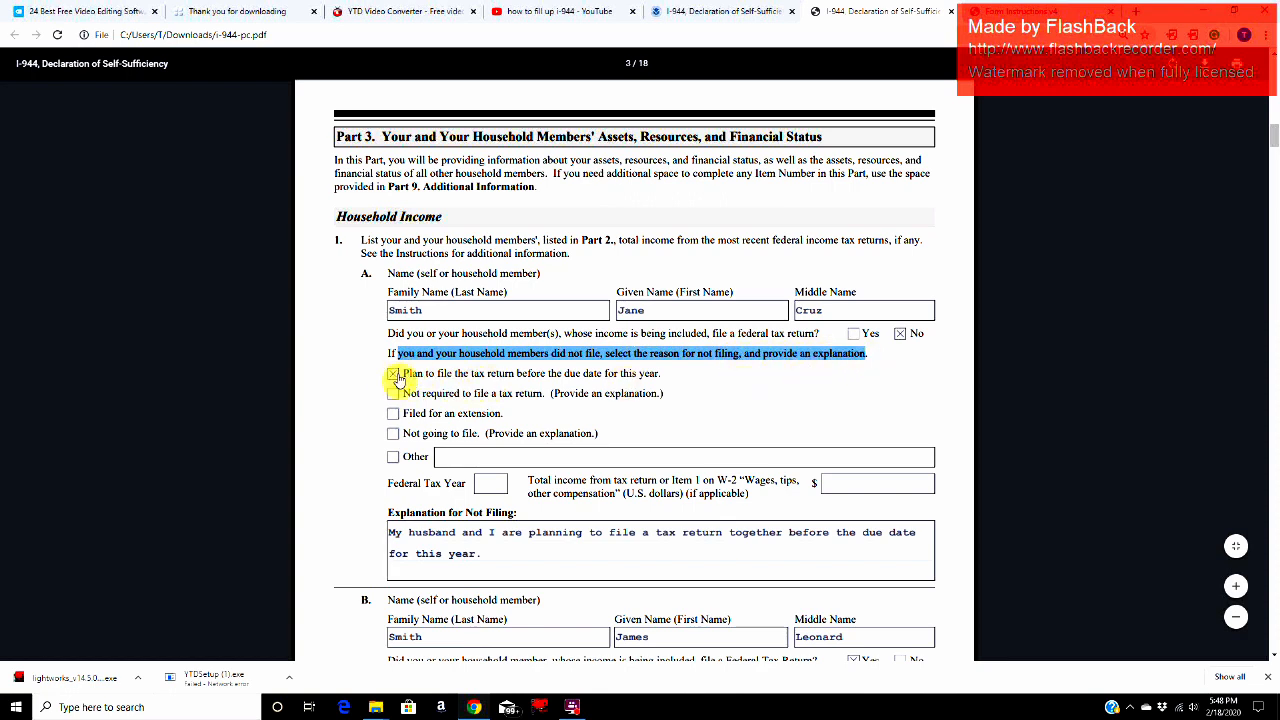
pyautogui.moveTo(396, 373); pyautogui.dragTo(443, 373)
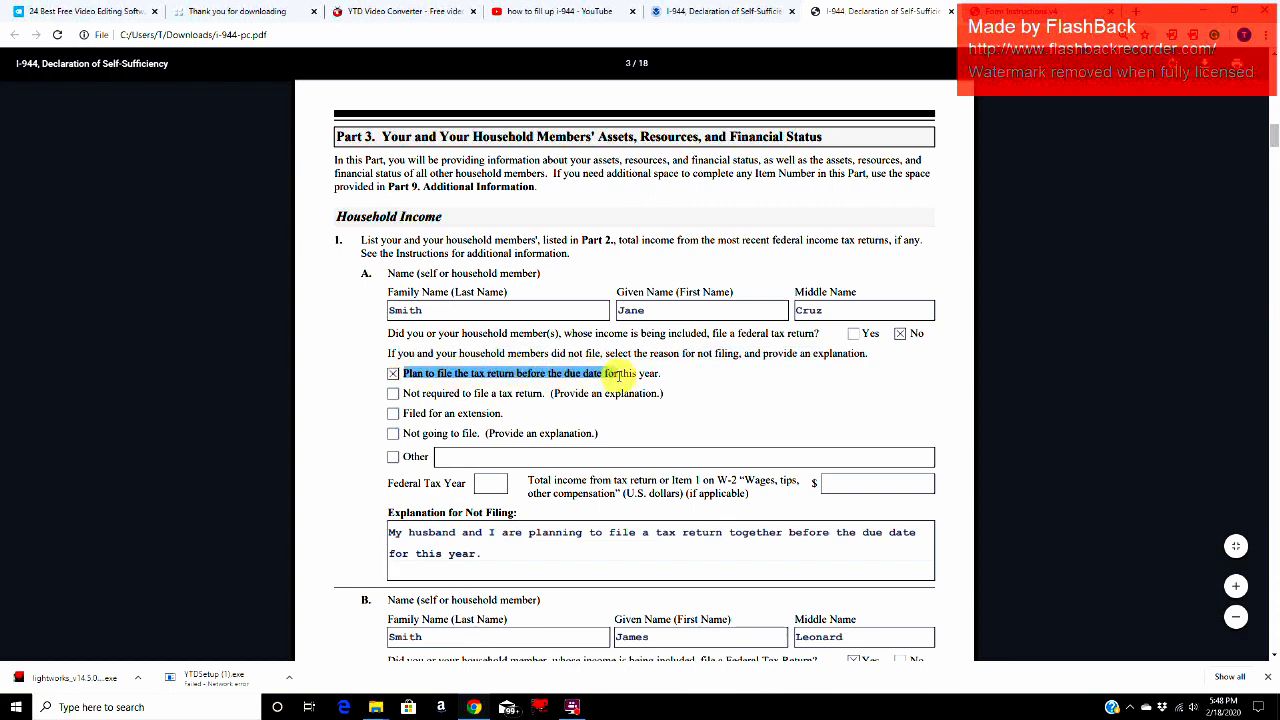
pyautogui.moveTo(620, 375); pyautogui.dragTo(666, 372)
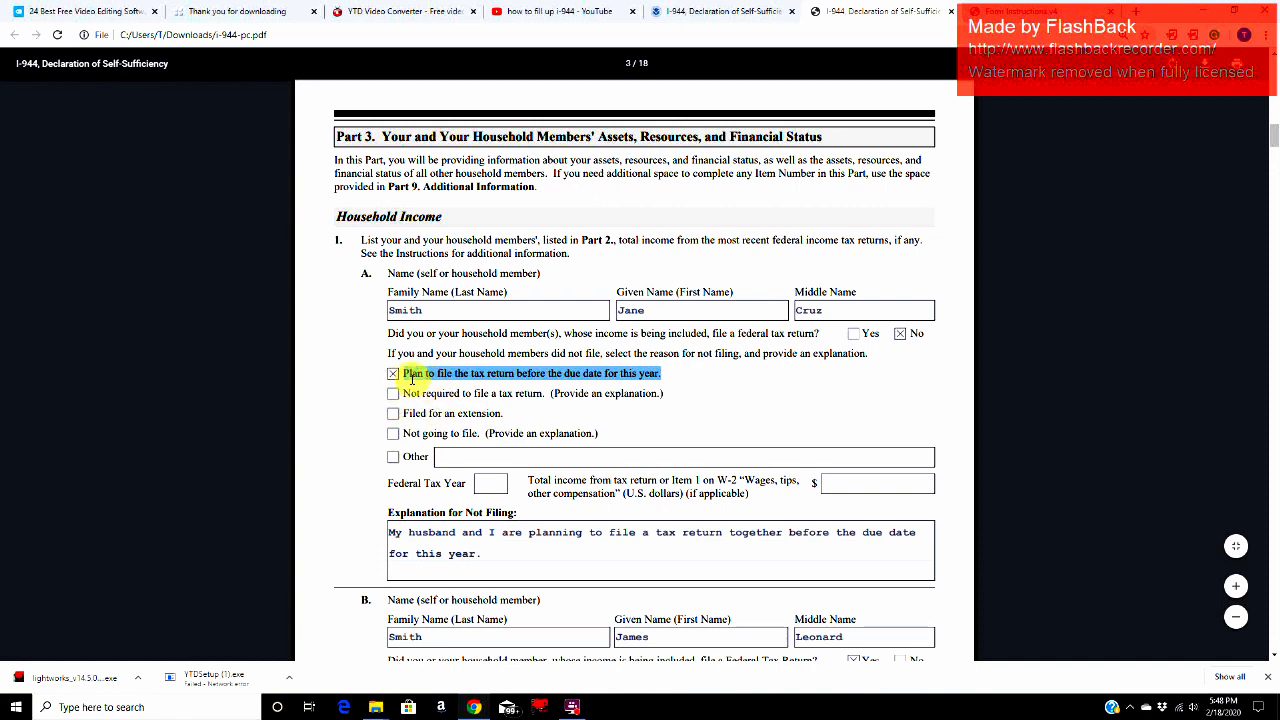
pyautogui.click(509, 549)
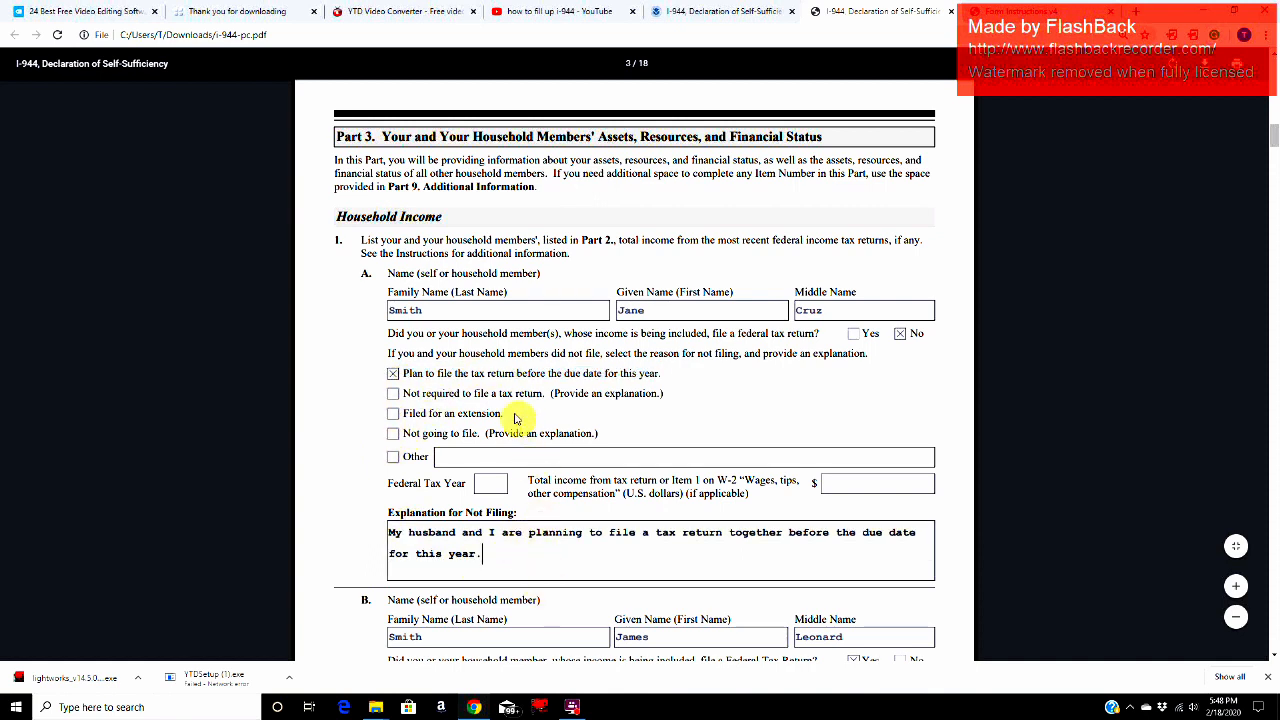
pyautogui.moveTo(401, 372); pyautogui.dragTo(670, 375)
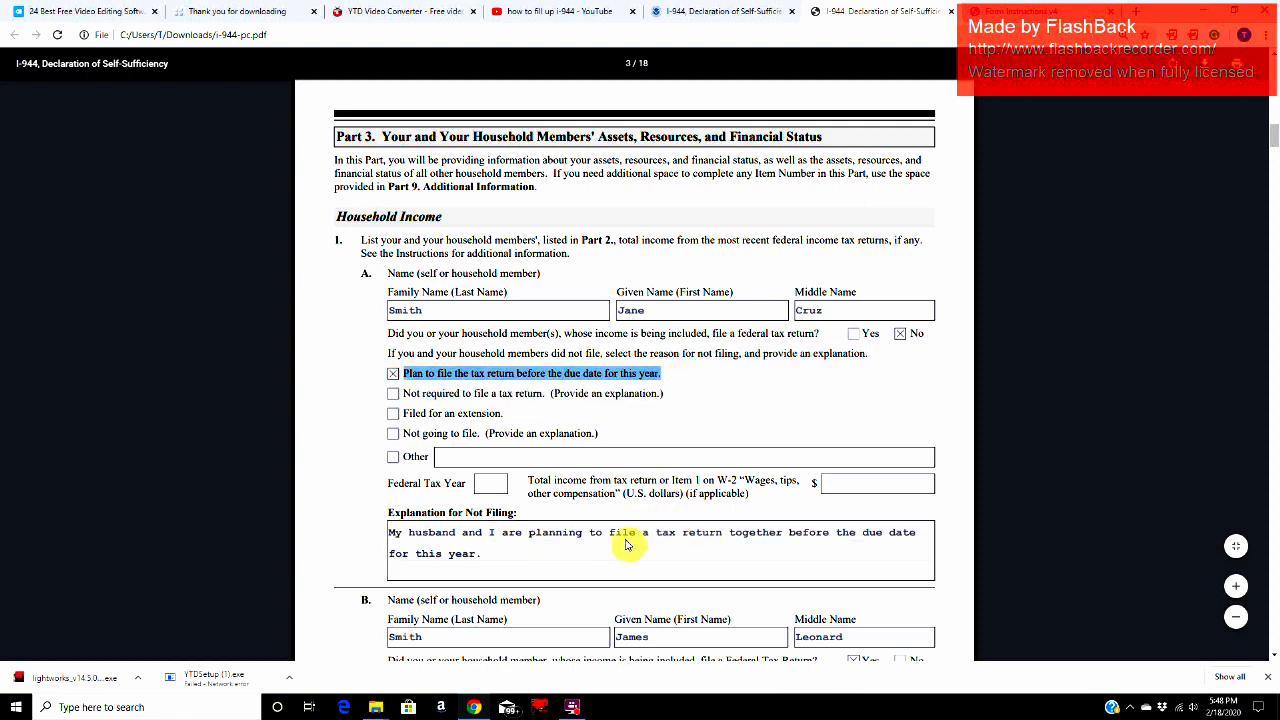
pyautogui.scroll(-2, 520, 400)
pyautogui.click(510, 345)
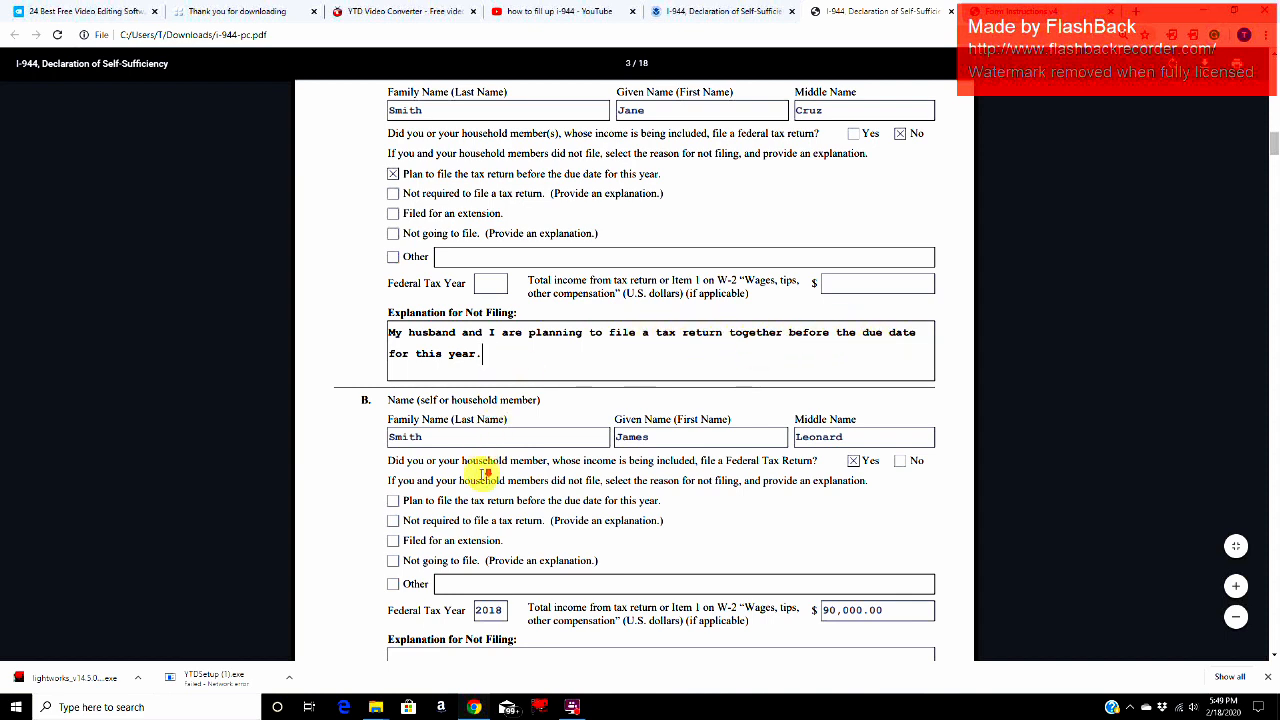
# Step: Examine the spouse's family, given and middle name fields in Part 3 entry B
pyautogui.scroll(-2, 483, 474)
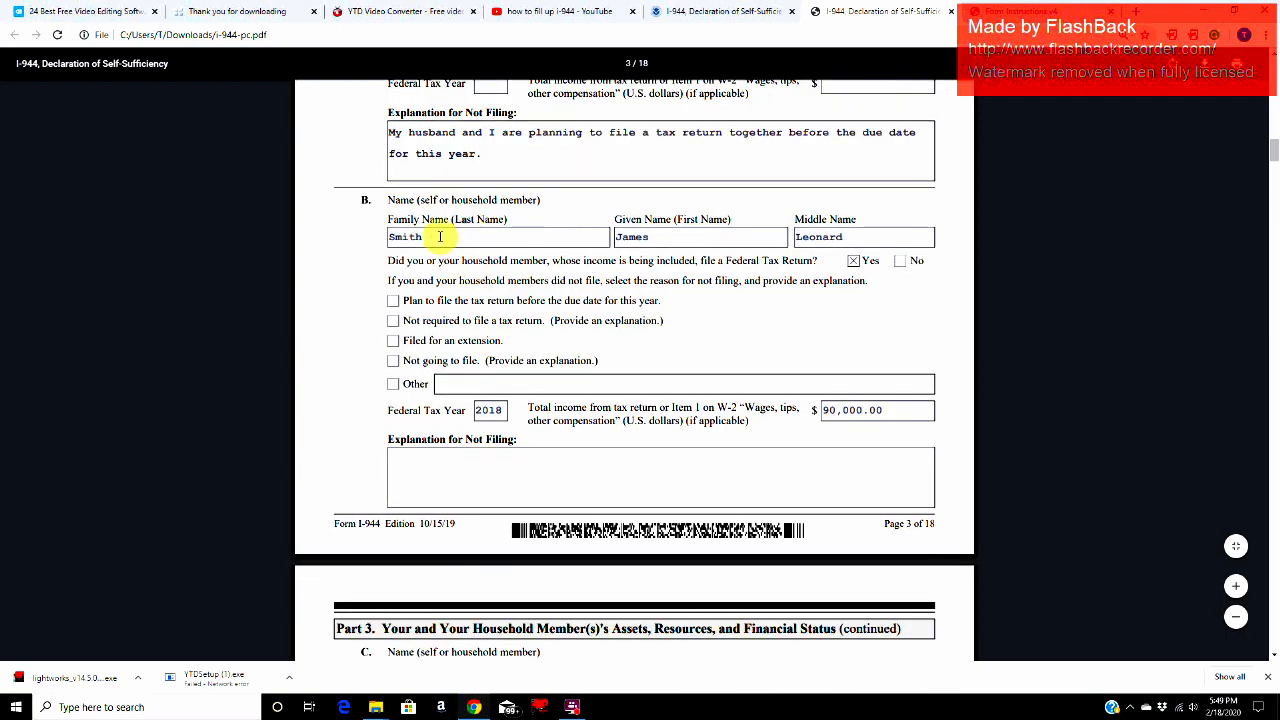
pyautogui.click(438, 236)
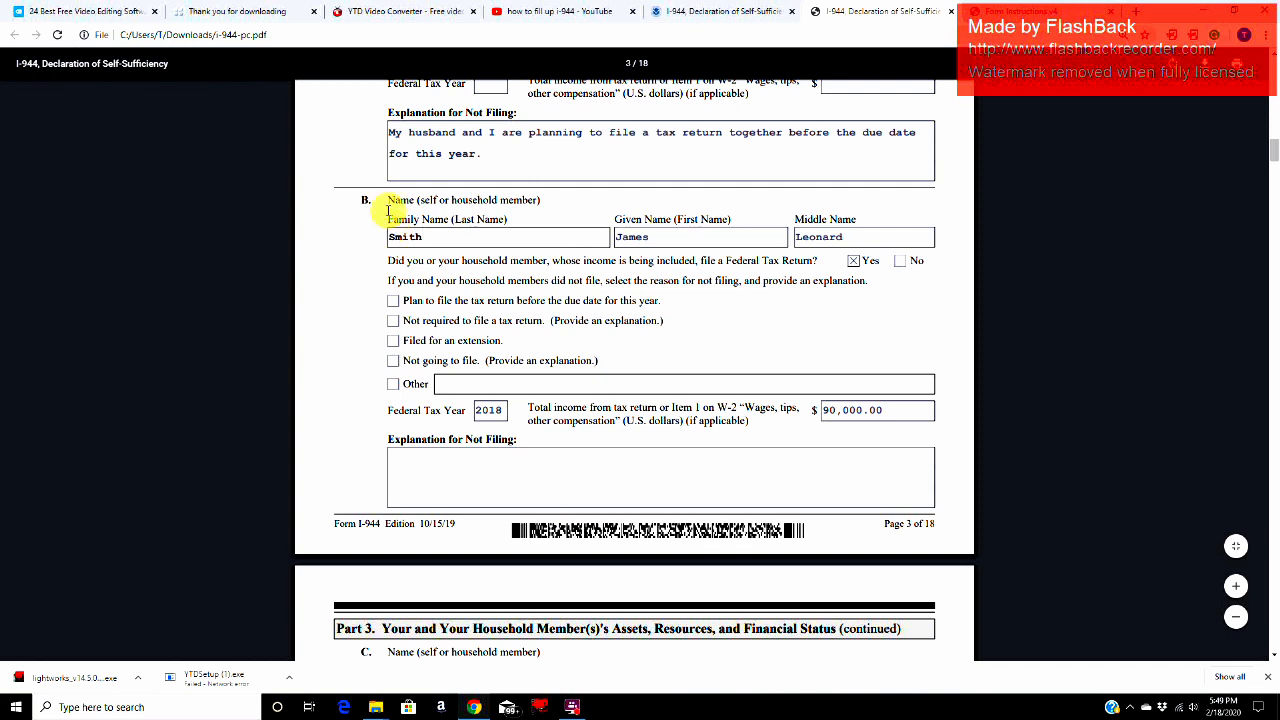
pyautogui.click(447, 239)
pyautogui.click(693, 244)
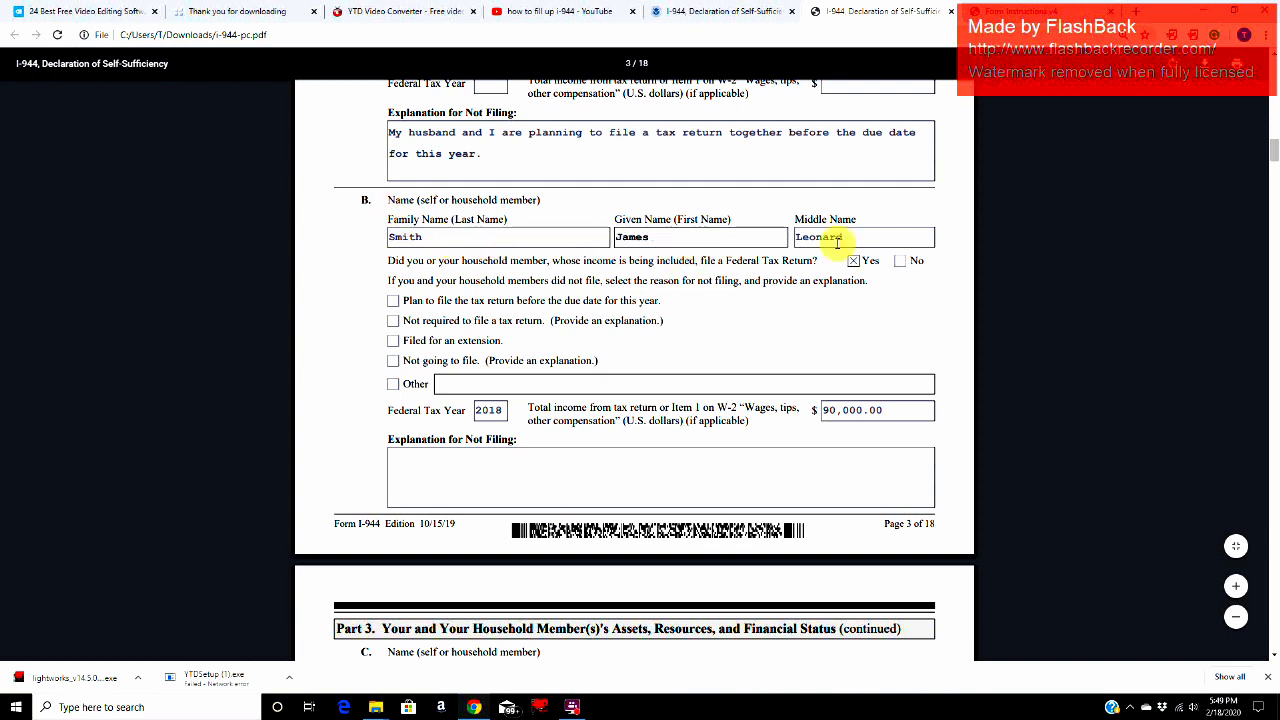
pyautogui.click(873, 241)
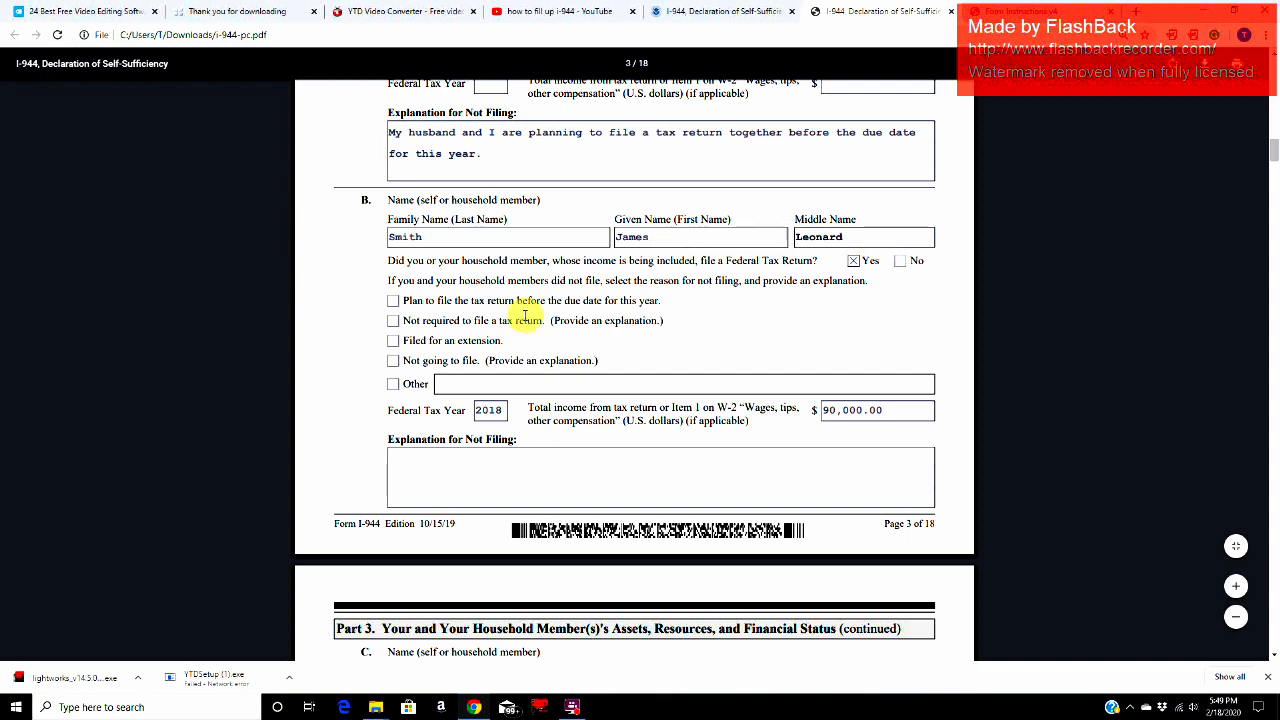
# Step: Review entry B's federal tax return question, Federal Tax Year and total income from the tax return or W-2
pyautogui.moveTo(386, 260); pyautogui.dragTo(876, 266)
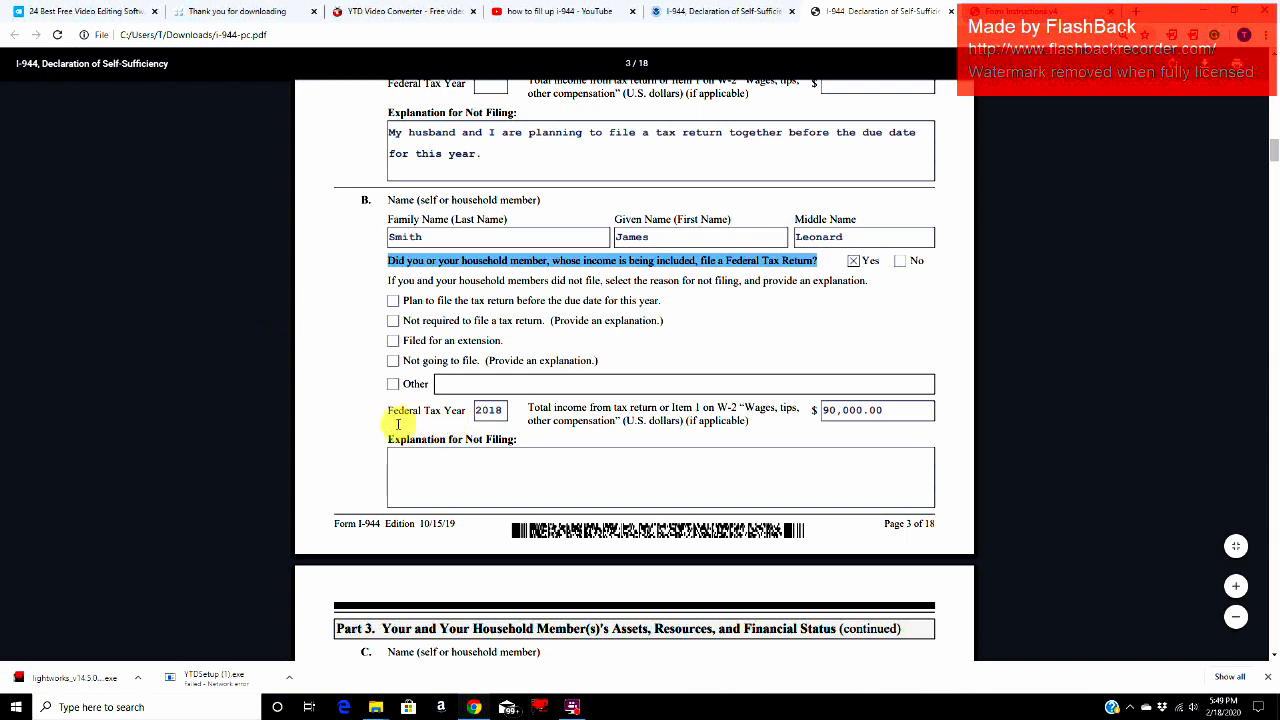
pyautogui.moveTo(379, 413); pyautogui.dragTo(650, 409)
pyautogui.click(502, 410)
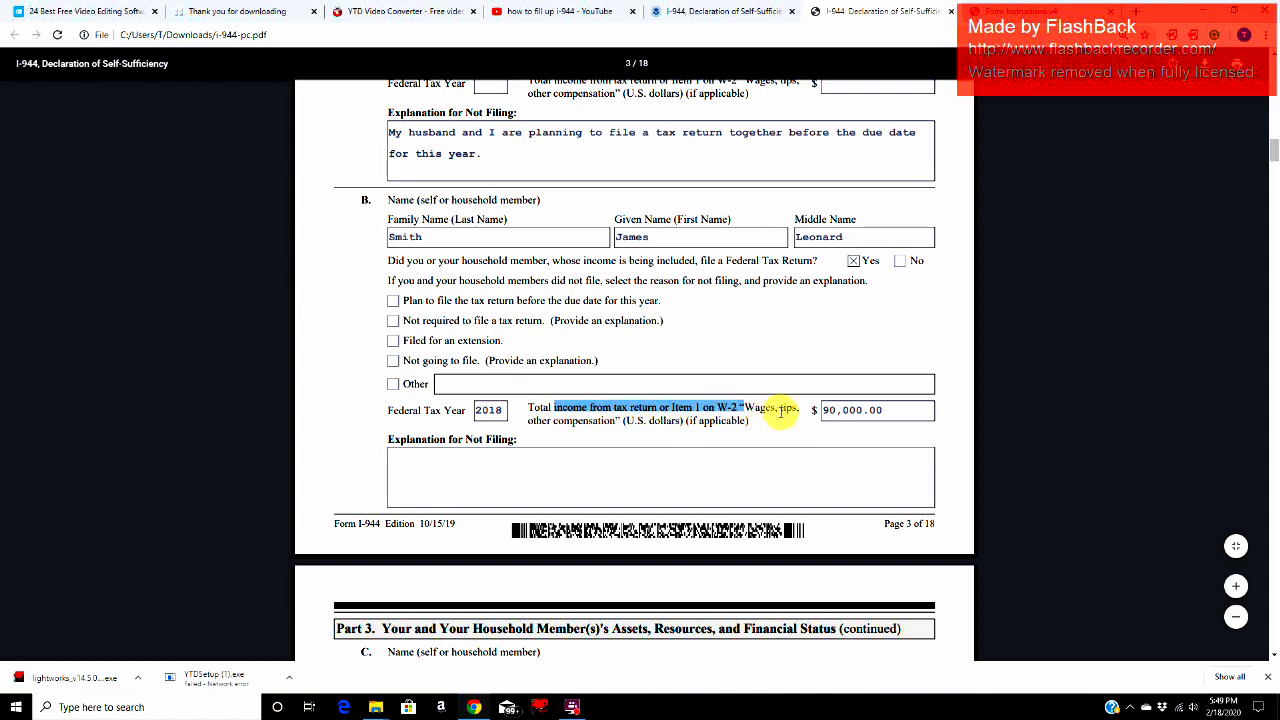
pyautogui.click(782, 410)
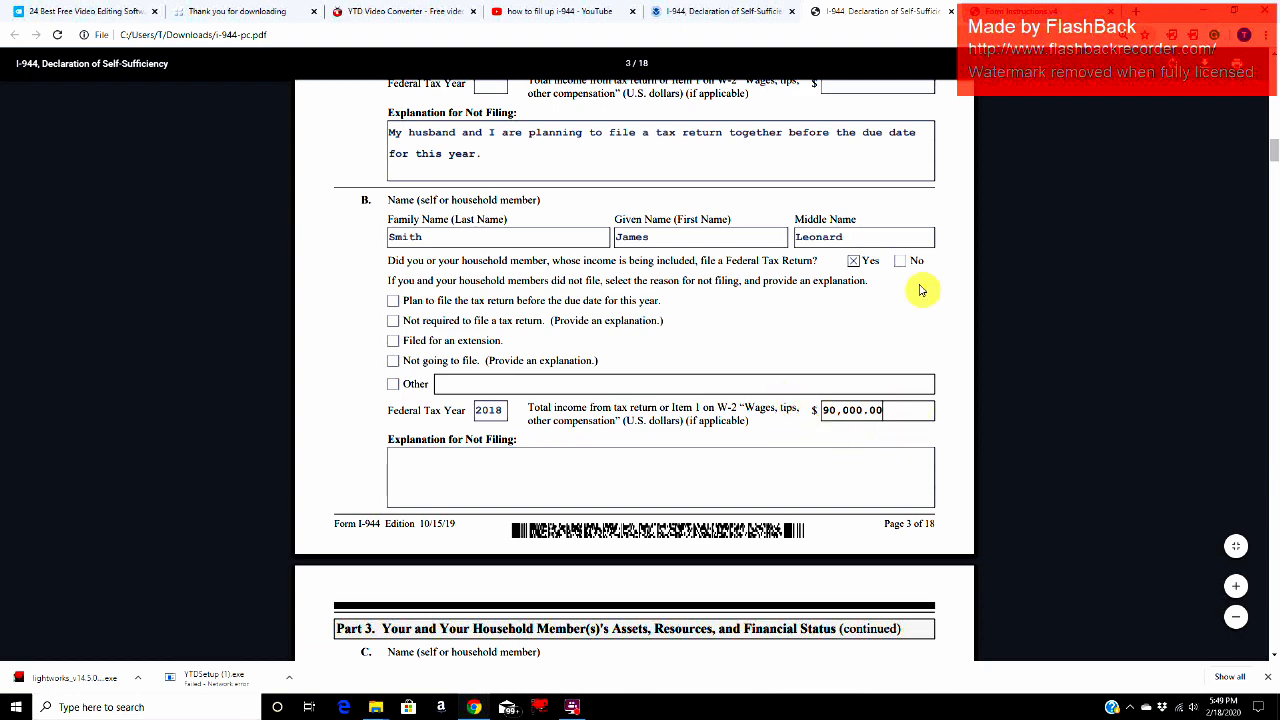
# Step: Examine the continued Part 3 heading and entry C's family, given and middle name fields
pyautogui.scroll(-4, 707, 458)
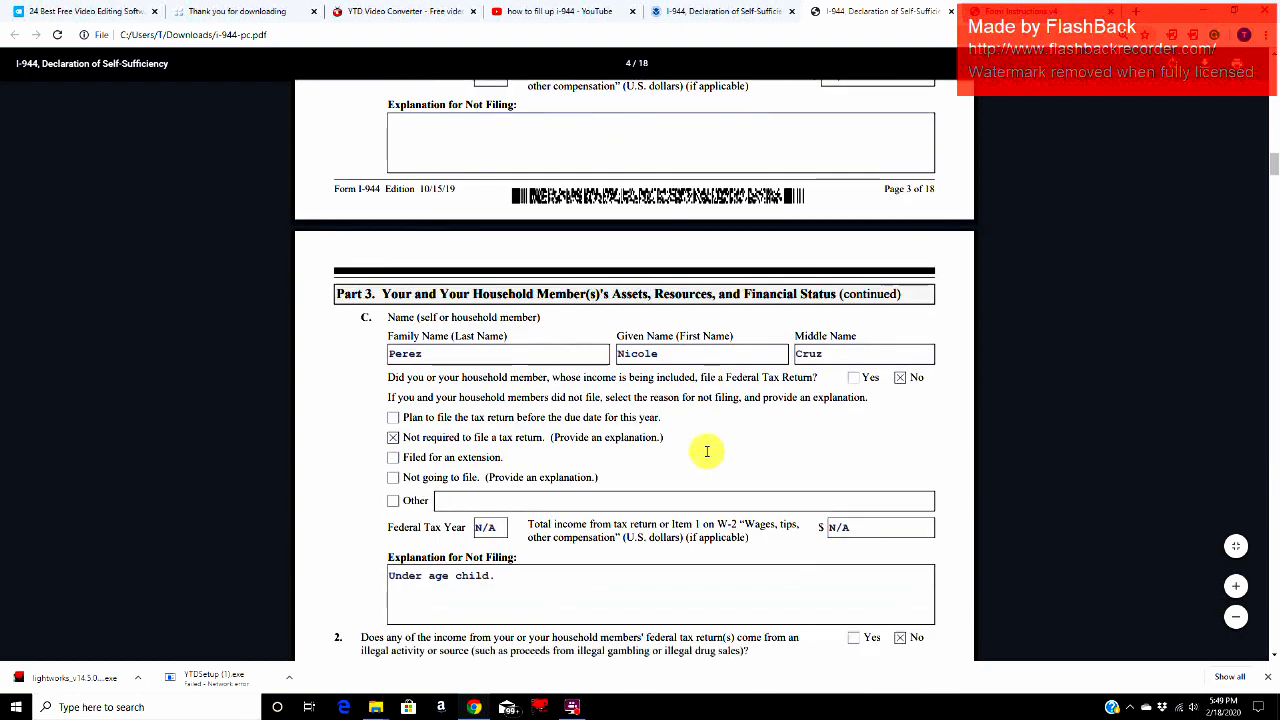
pyautogui.moveTo(381, 228); pyautogui.dragTo(856, 230)
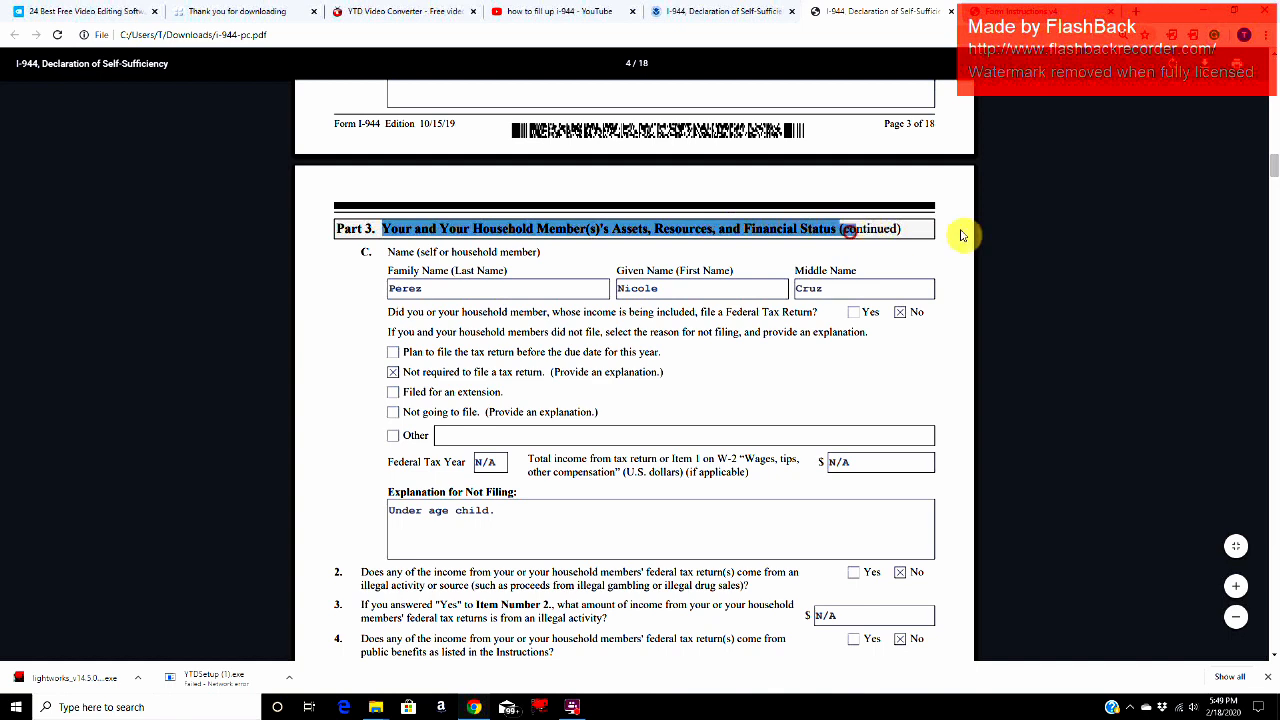
pyautogui.click(908, 124)
pyautogui.click(474, 293)
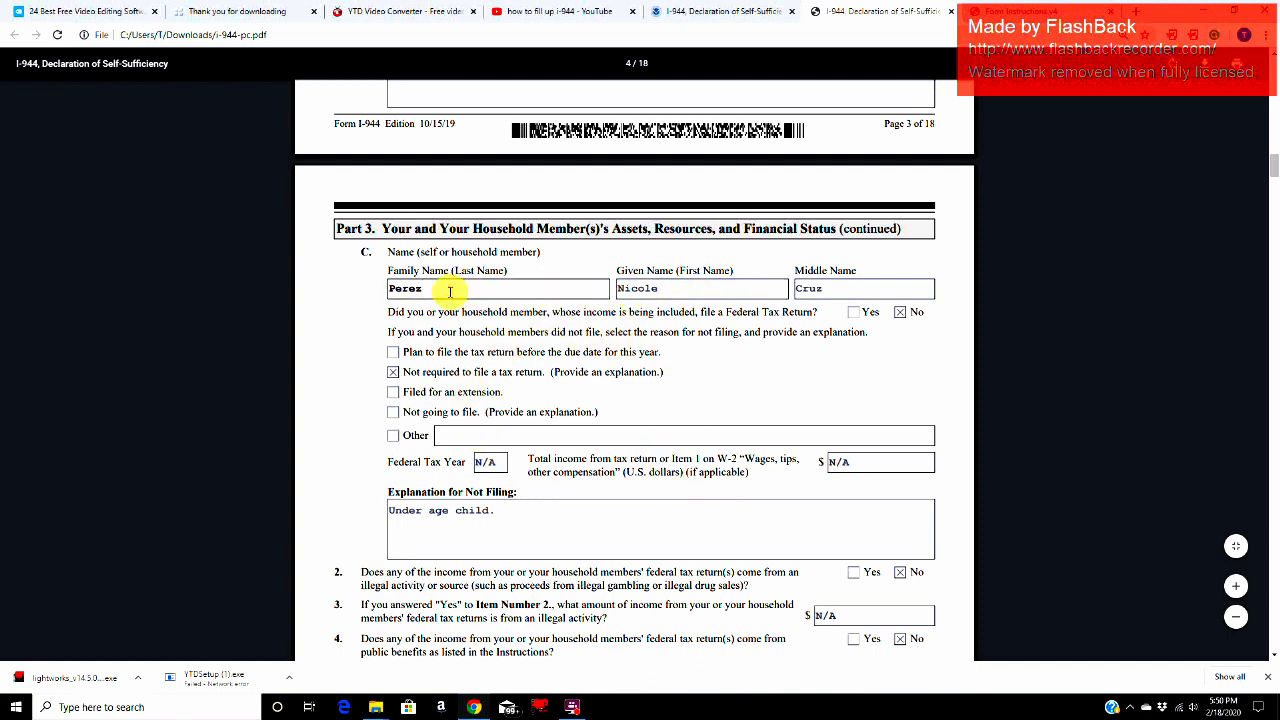
pyautogui.click(699, 288)
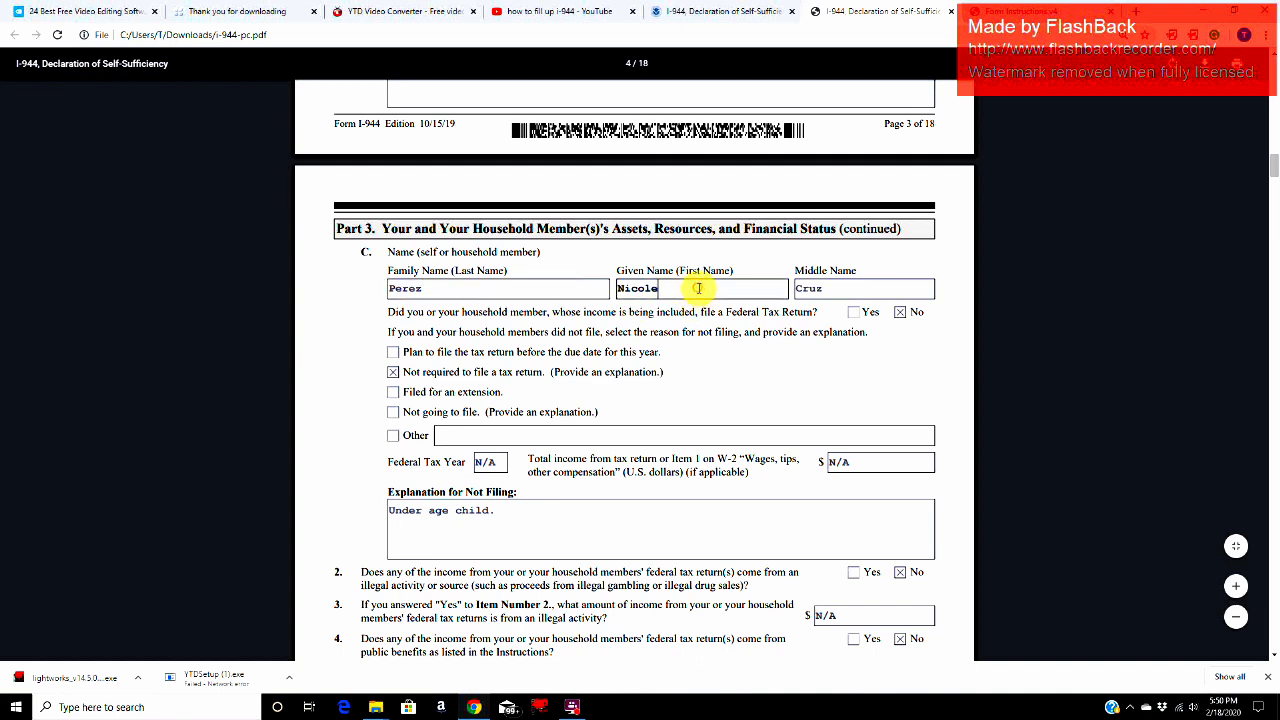
pyautogui.click(846, 295)
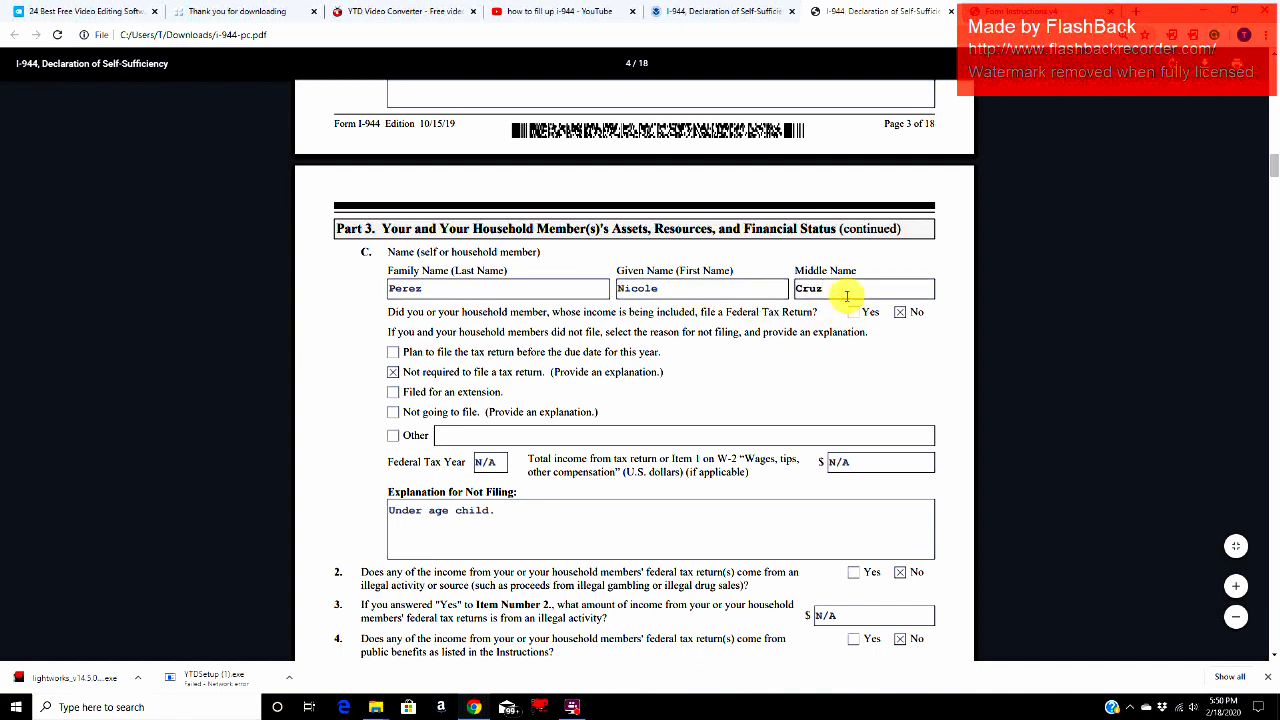
# Step: Review entry C's federal tax return question, the "Not required to file a tax return" reason and the Explanation for Not Filing
pyautogui.moveTo(382, 313); pyautogui.dragTo(831, 314)
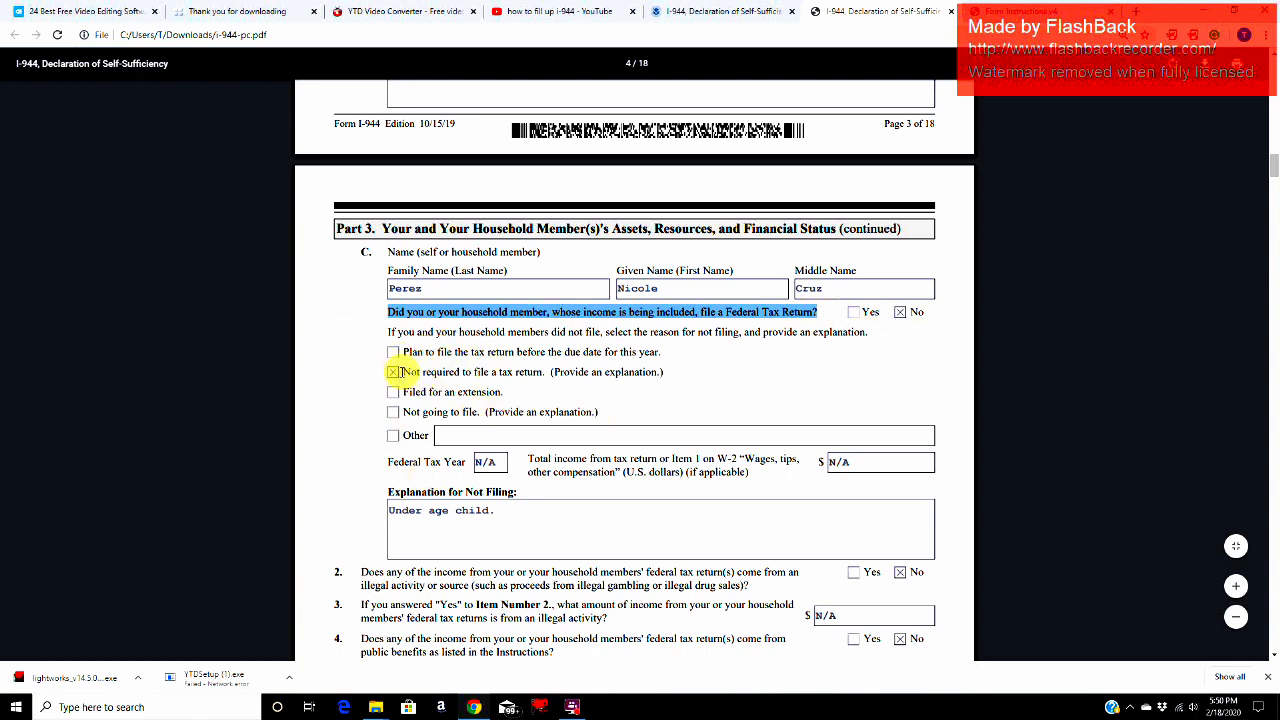
pyautogui.moveTo(405, 371); pyautogui.dragTo(560, 372)
pyautogui.scroll(-1, 541, 394)
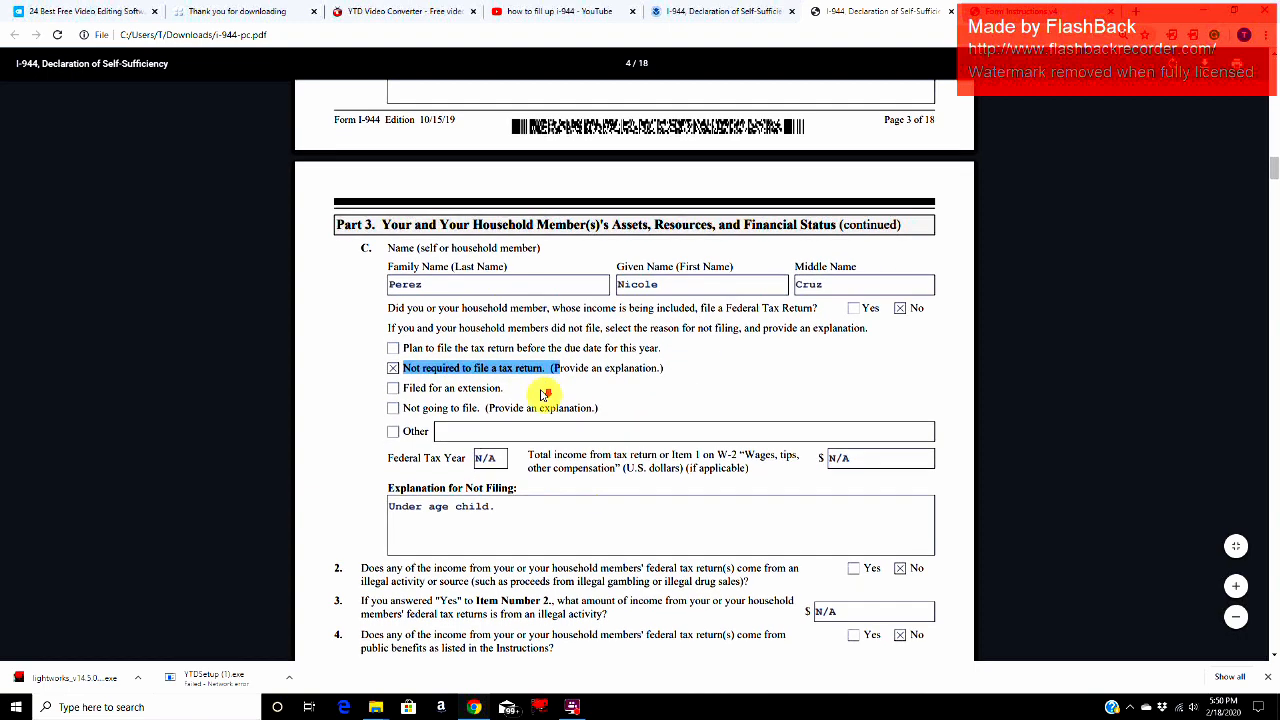
pyautogui.scroll(-1, 520, 386)
pyautogui.click(497, 377)
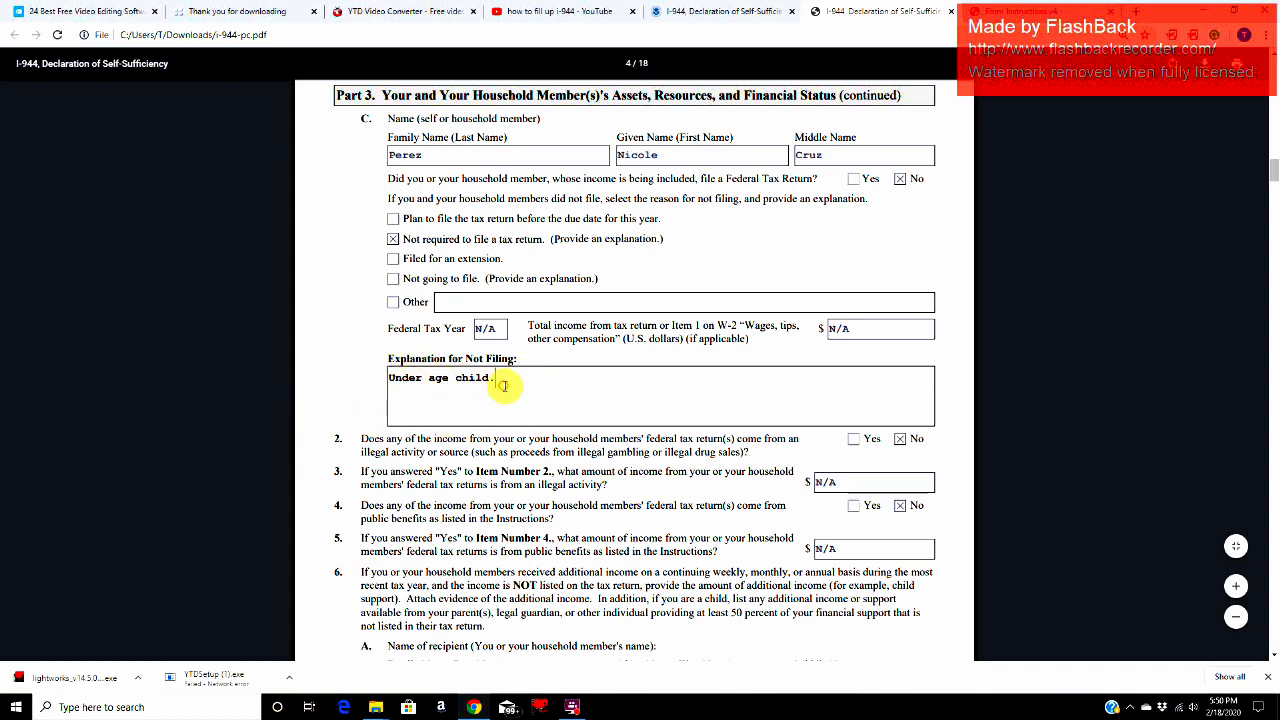
pyautogui.moveTo(389, 381); pyautogui.dragTo(487, 378)
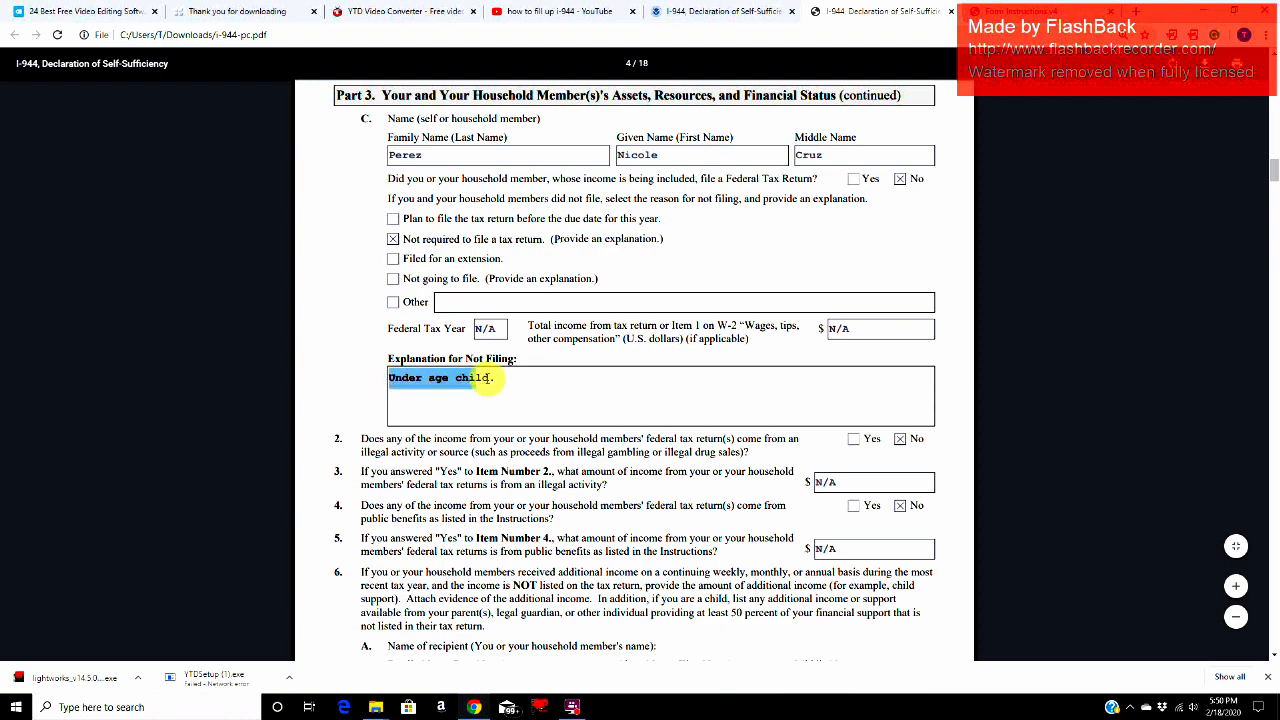
# Step: Read Items 2 and 3 on federal tax return income from illegal activity, including the answer and amount fields
pyautogui.scroll(-1, 688, 384)
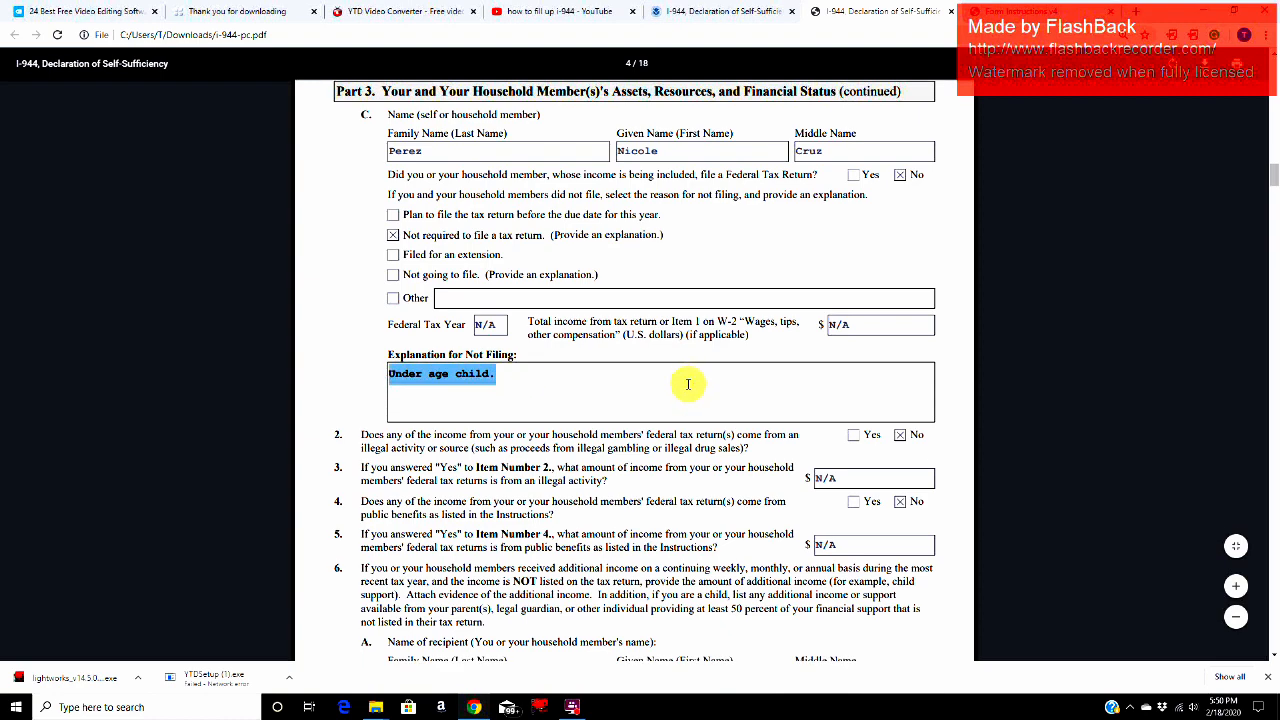
pyautogui.click(360, 306)
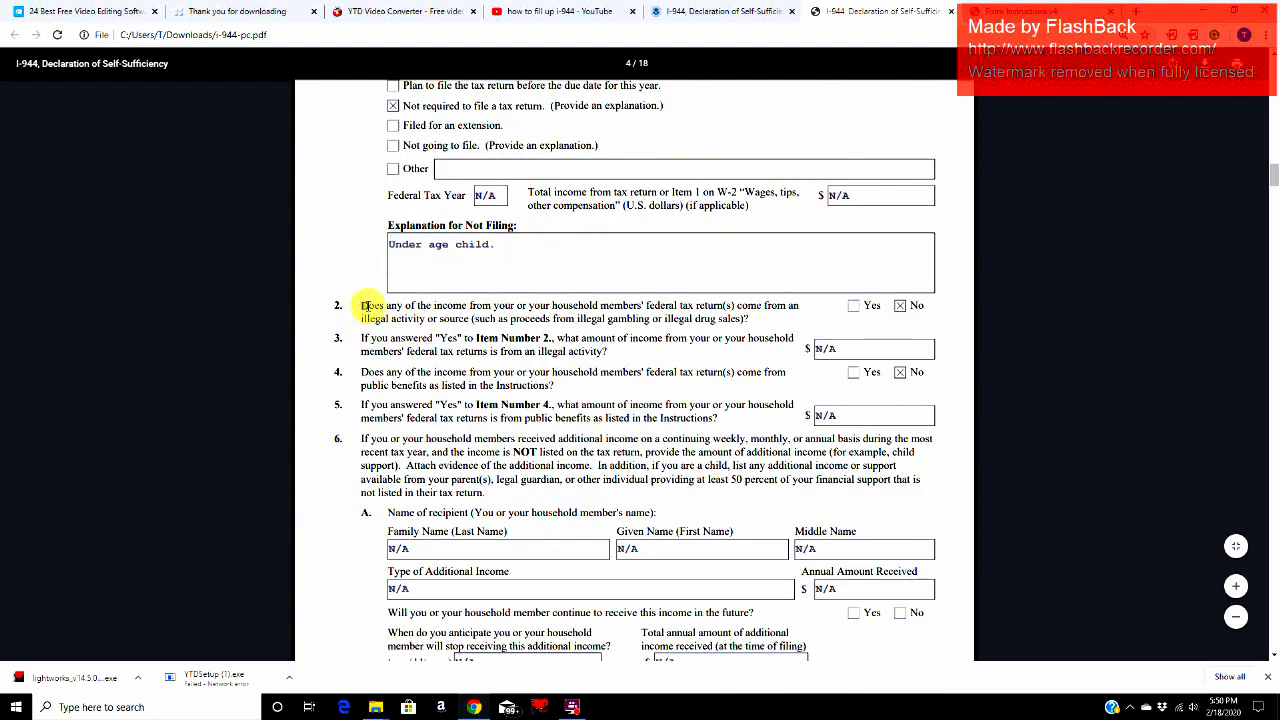
pyautogui.moveTo(364, 306); pyautogui.dragTo(970, 308)
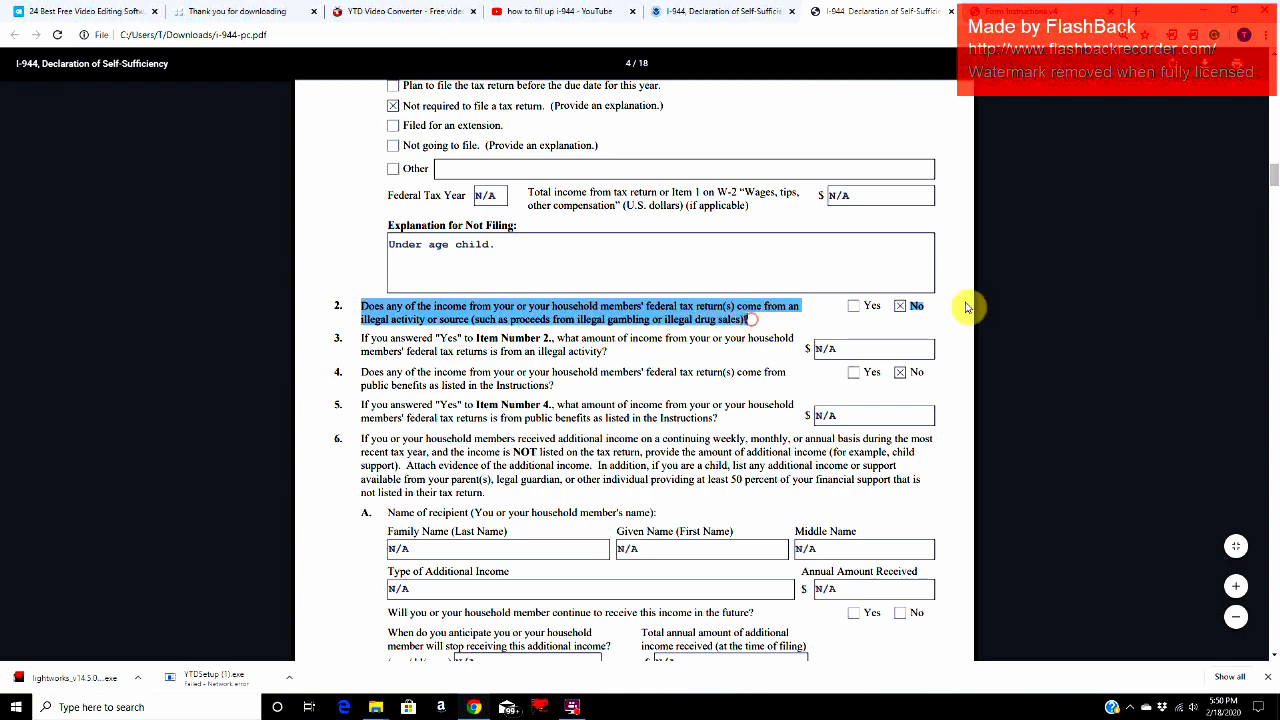
pyautogui.click(930, 314)
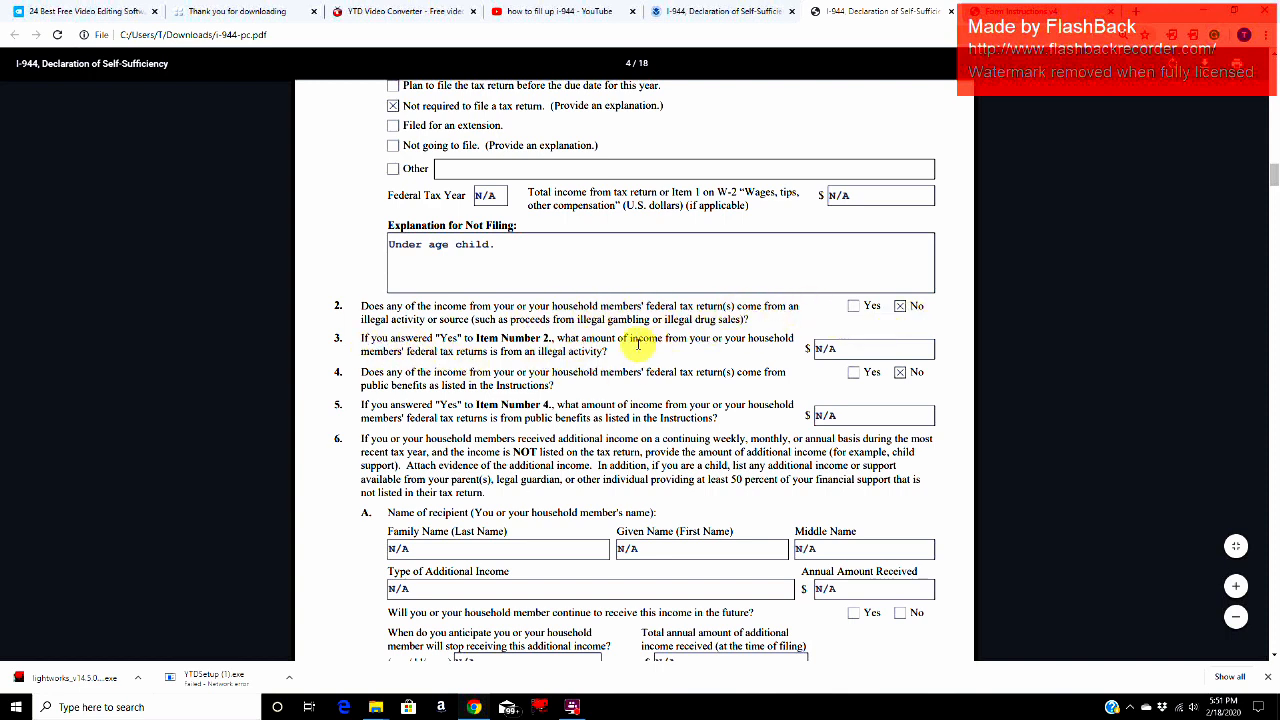
pyautogui.click(874, 351)
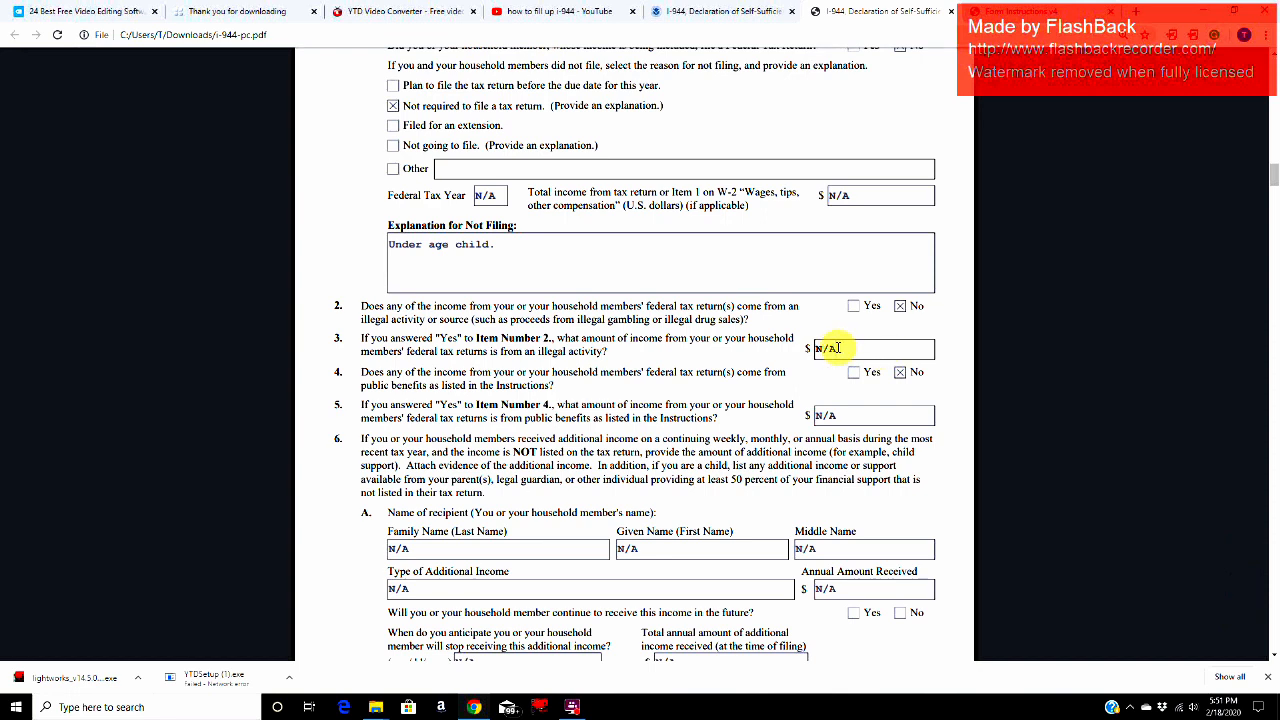
# Step: Read Items 4 and 5 on tax return income from public benefits, including the amount field
pyautogui.moveTo(362, 374); pyautogui.dragTo(543, 386)
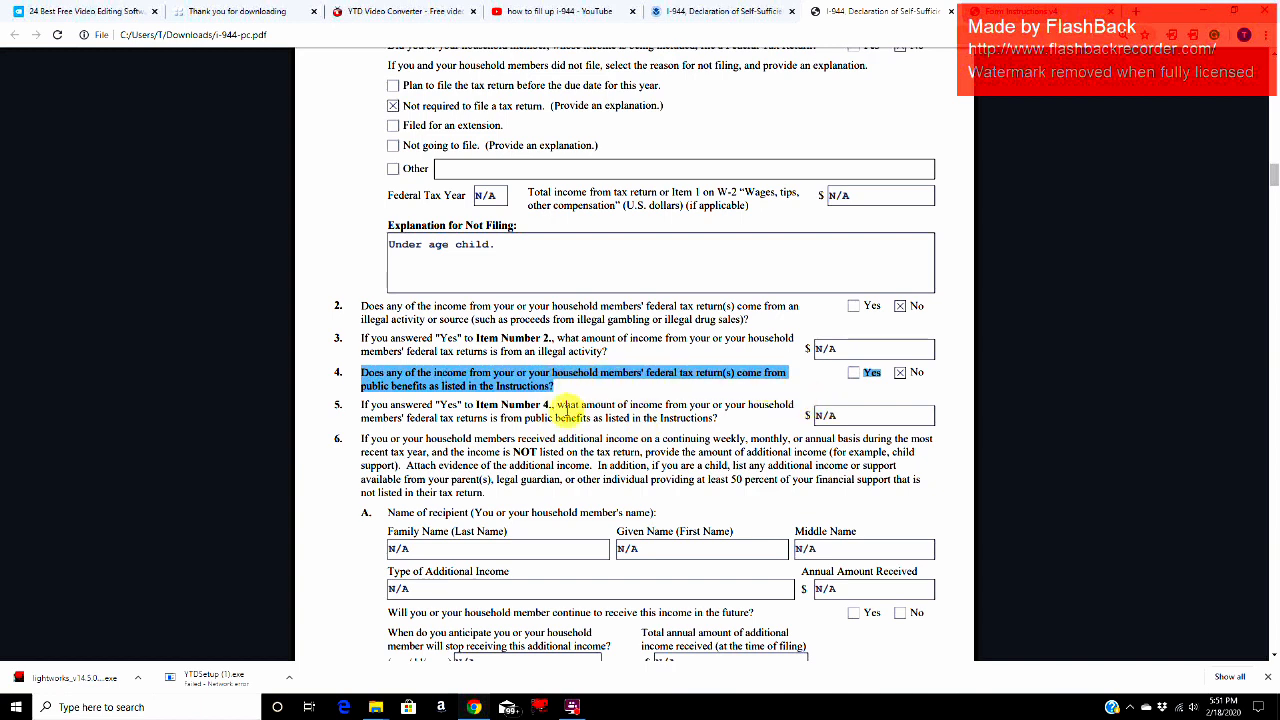
pyautogui.click(567, 410)
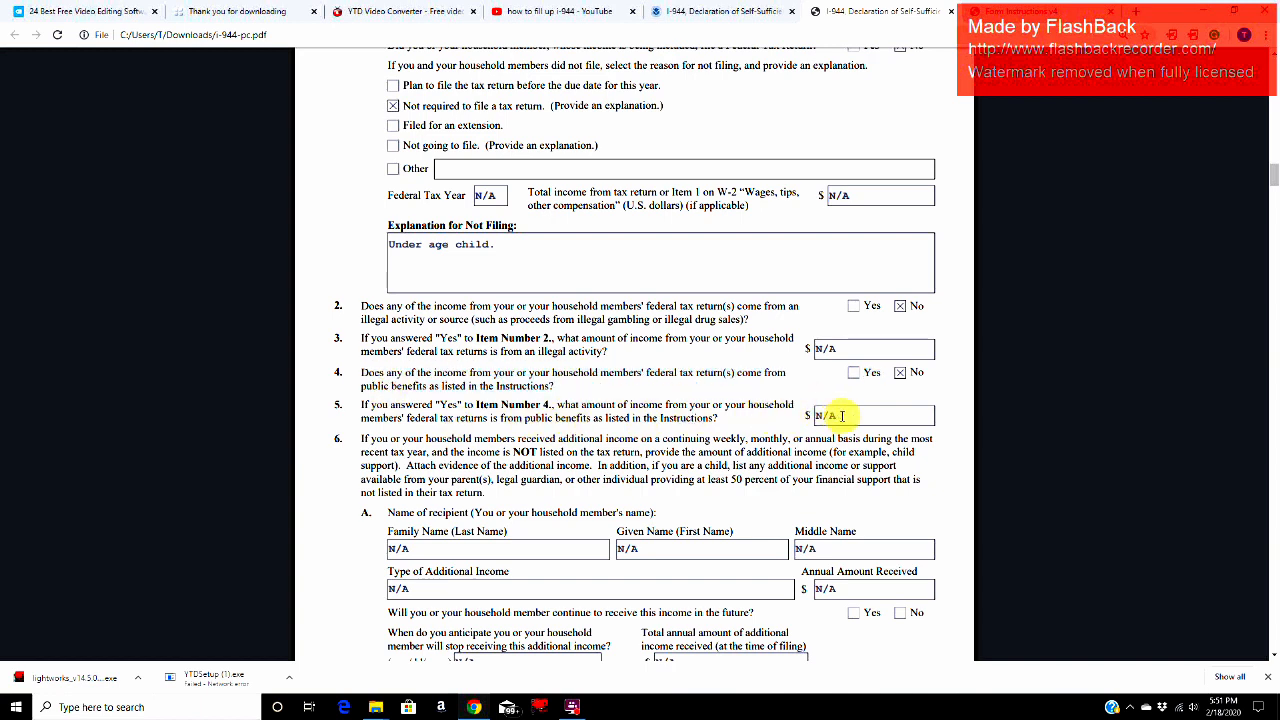
pyautogui.moveTo(816, 415); pyautogui.dragTo(849, 416)
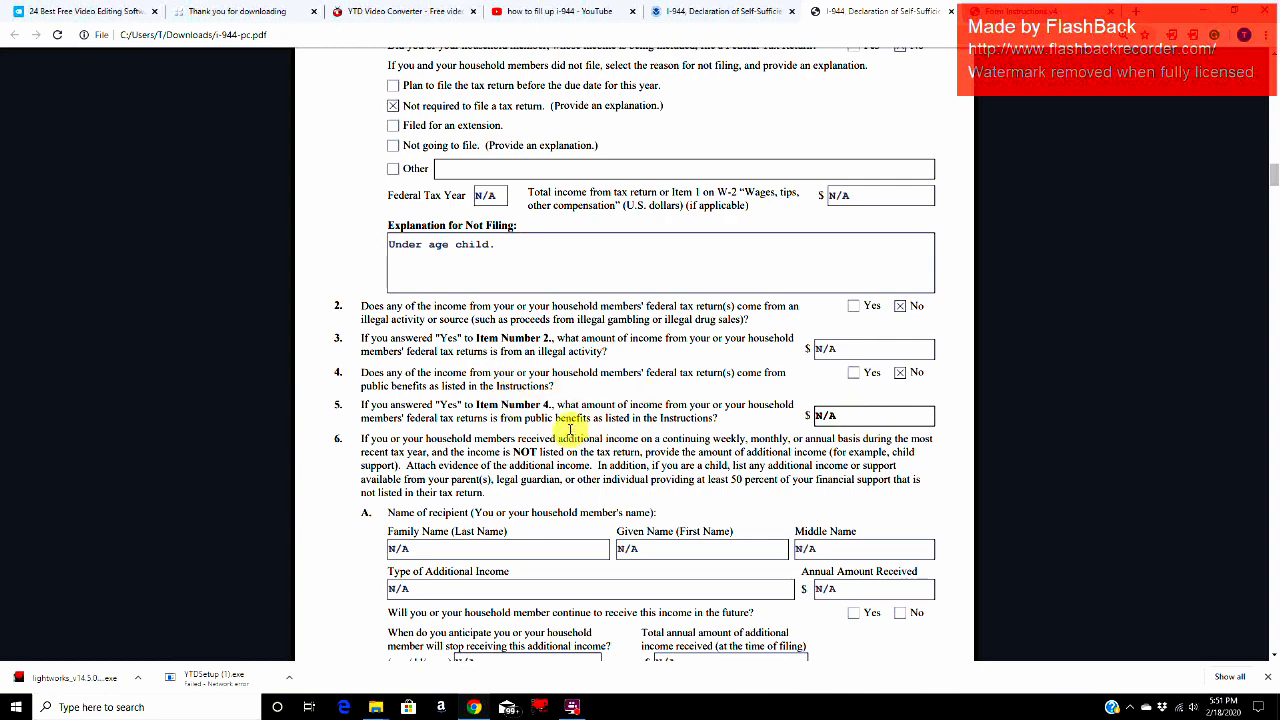
# Step: Read Item 6 on additional income not listed on the tax return and check recipient A's name and income type fields
pyautogui.scroll(-2, 564, 502)
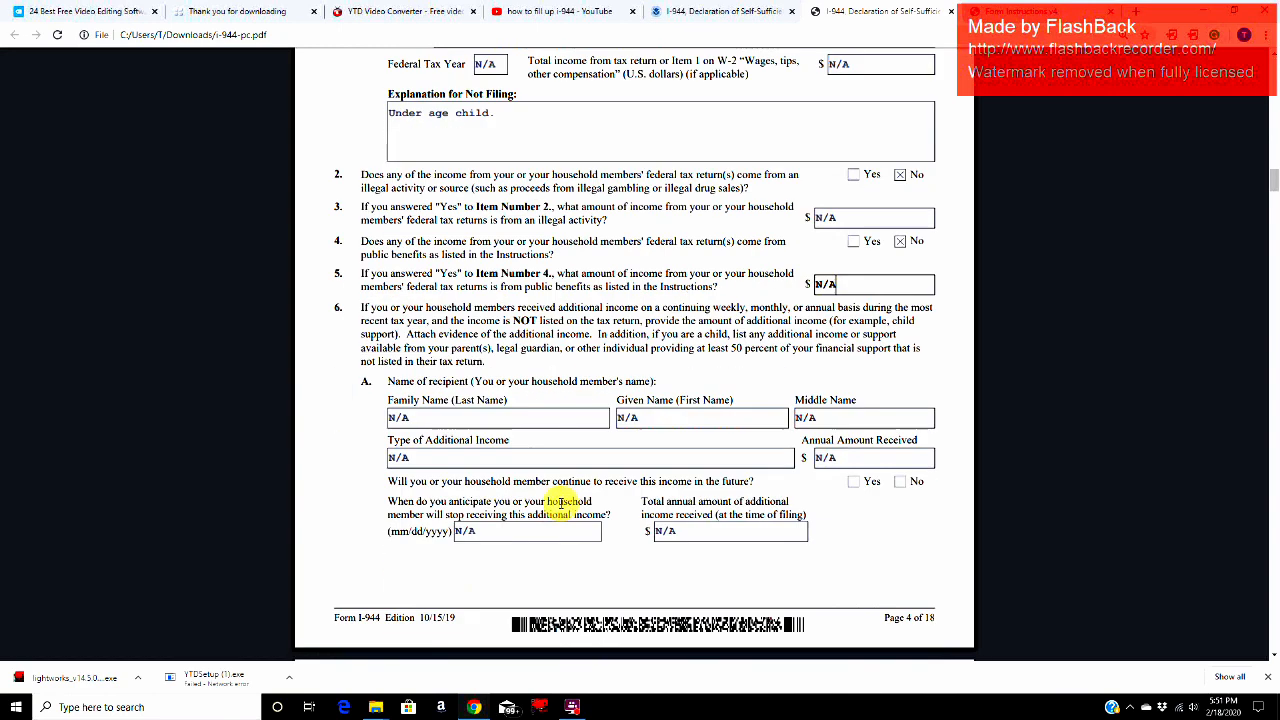
pyautogui.moveTo(367, 305); pyautogui.dragTo(491, 360)
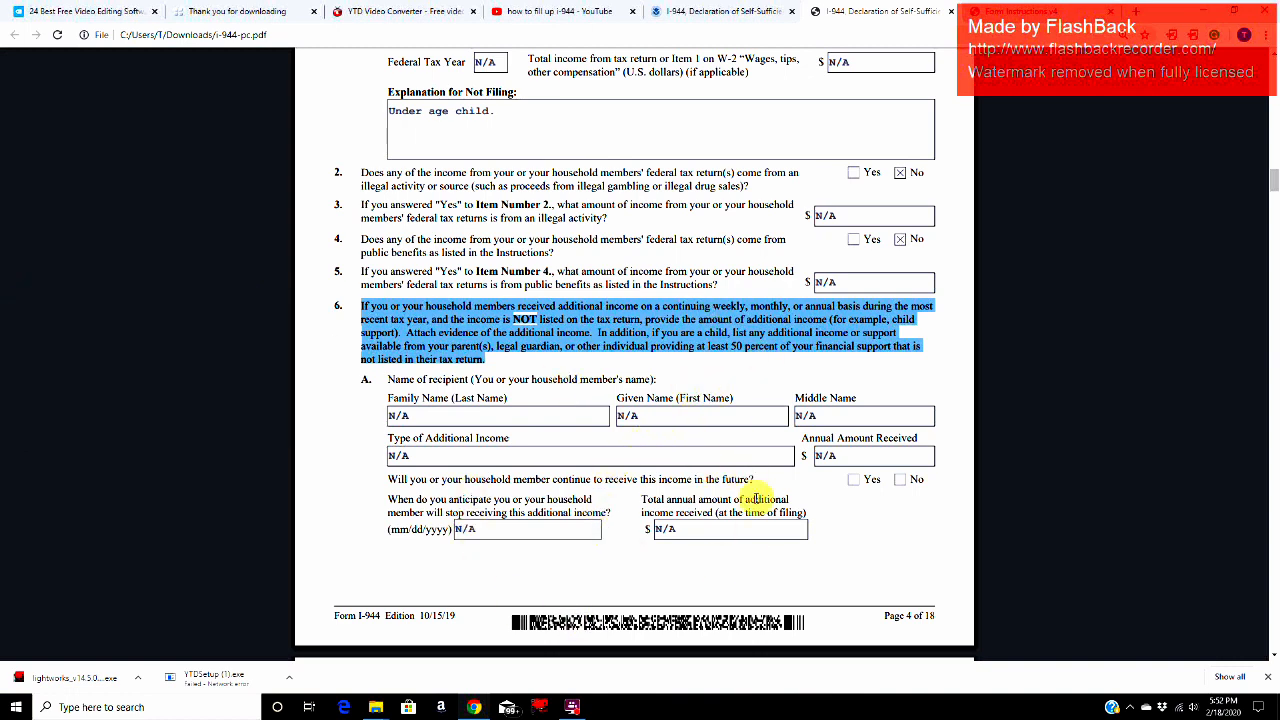
pyautogui.click(667, 458)
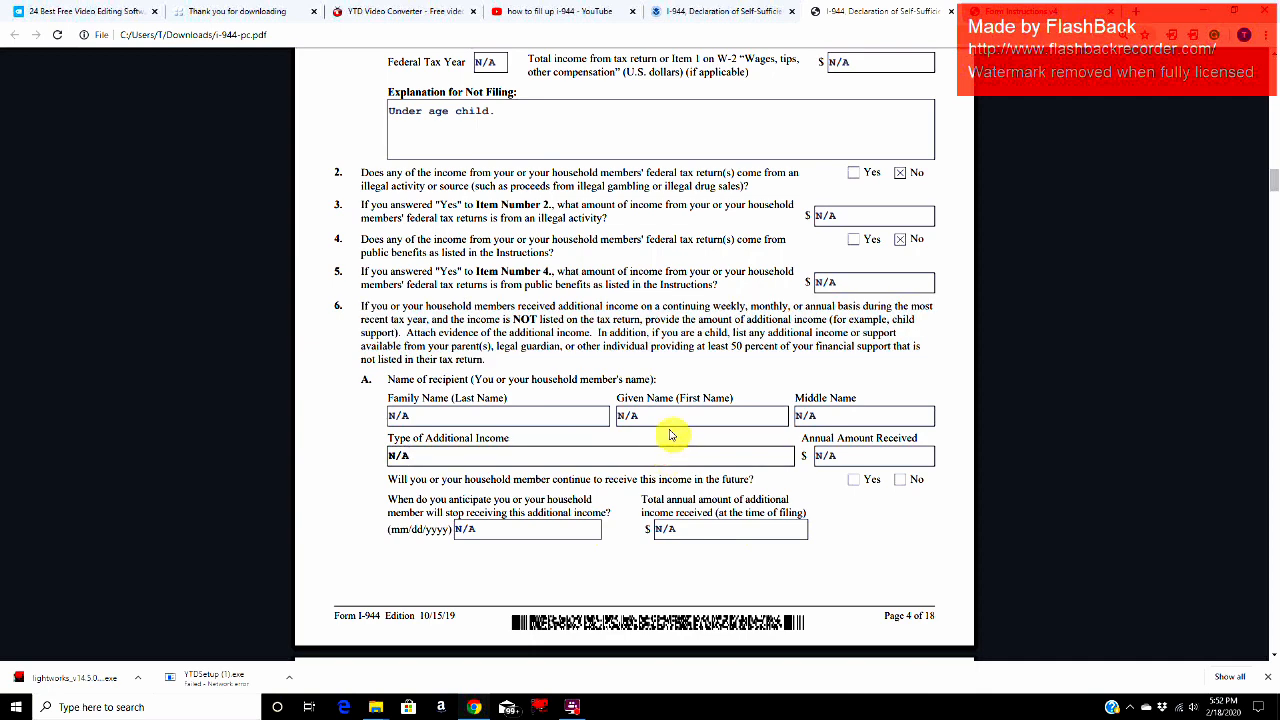
pyautogui.click(668, 414)
pyautogui.click(363, 386)
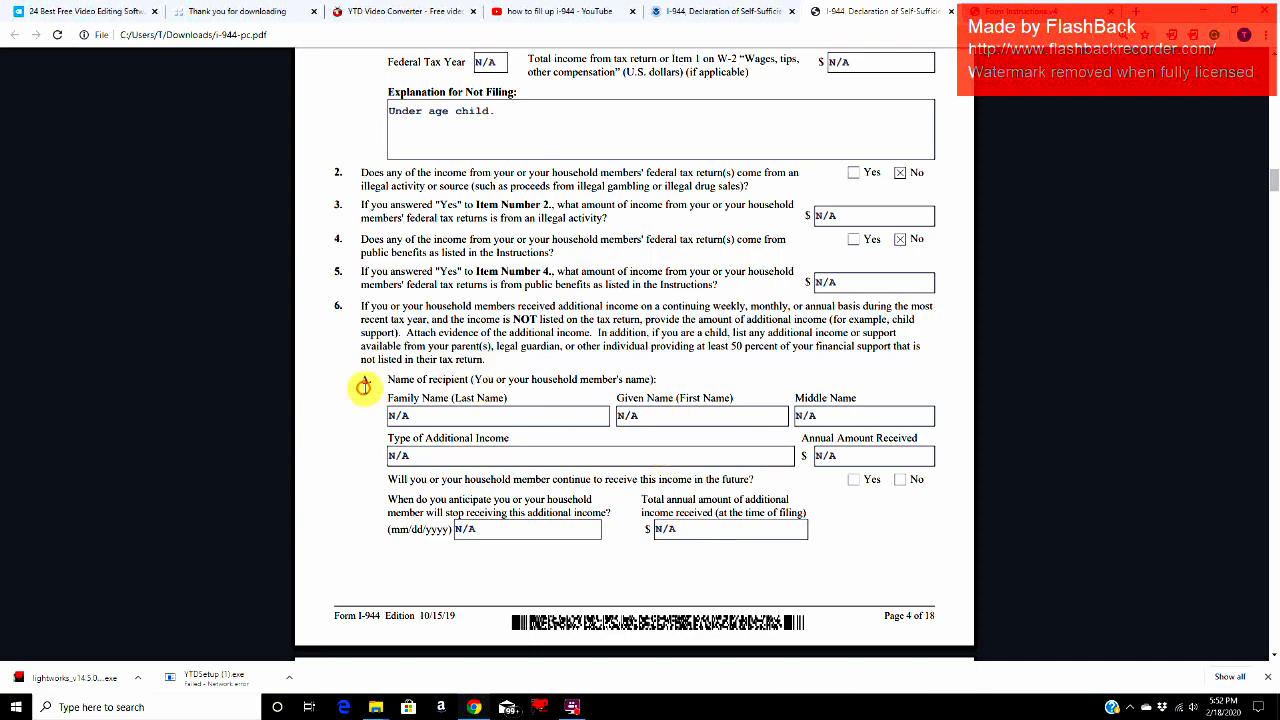
# Step: Look over Item 6 recipient sections B to D and return to recipient A's given name field
pyautogui.scroll(-10, 363, 386)
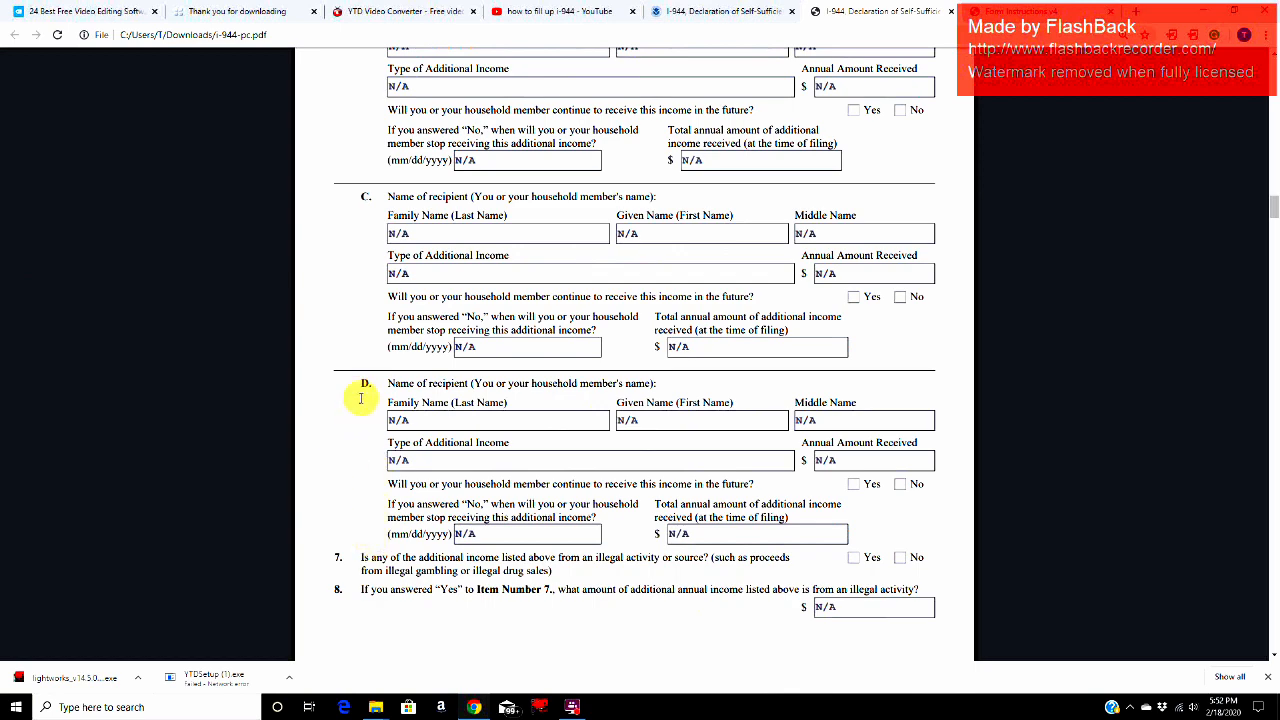
pyautogui.scroll(3, 528, 480)
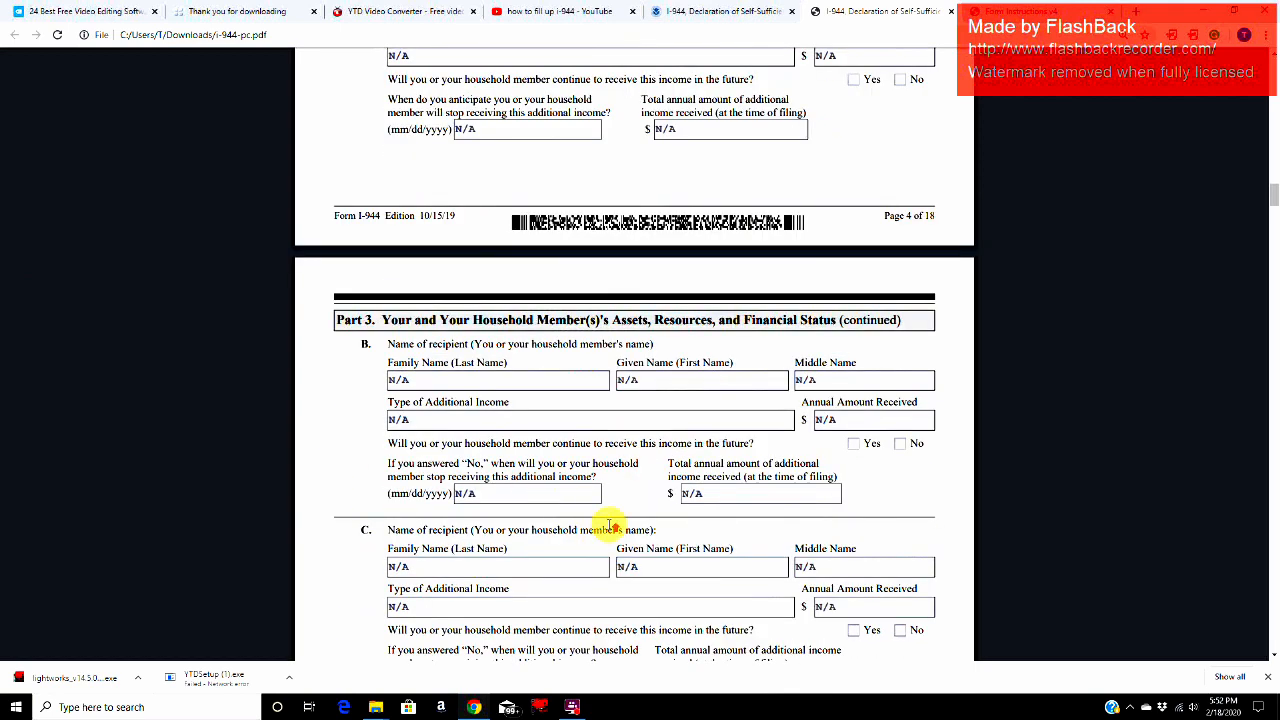
pyautogui.scroll(4, 610, 525)
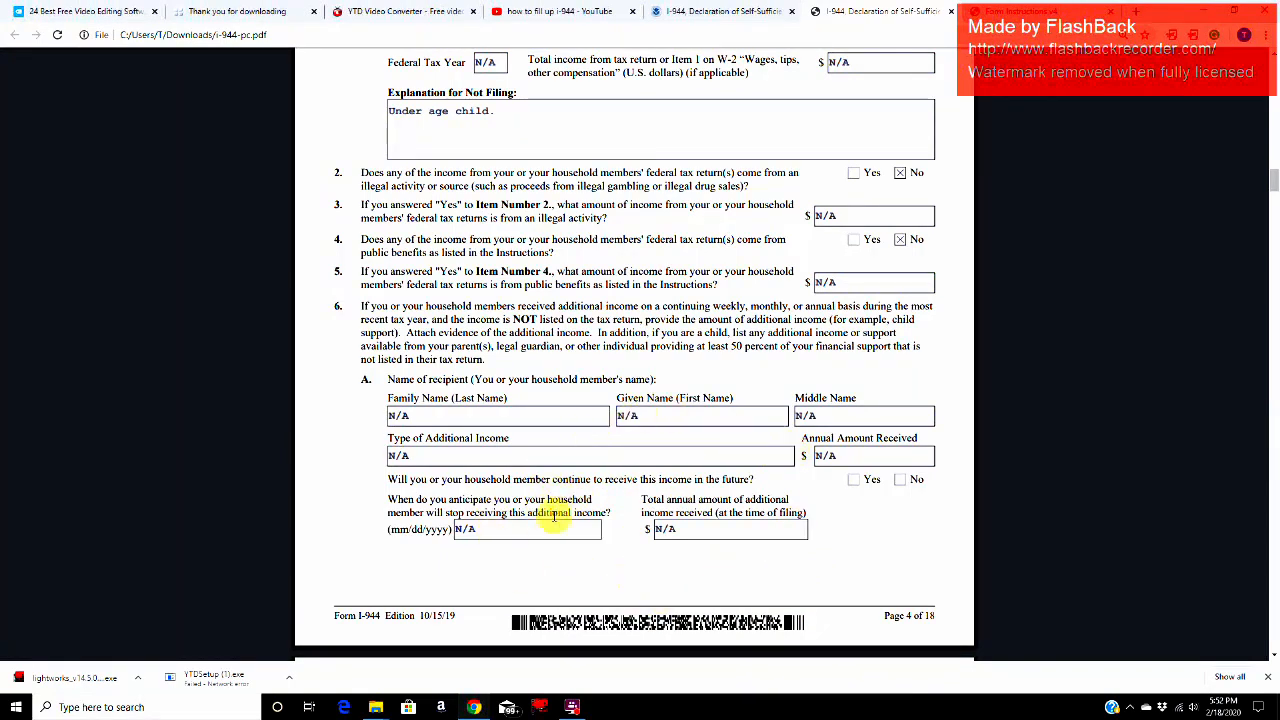
pyautogui.click(705, 421)
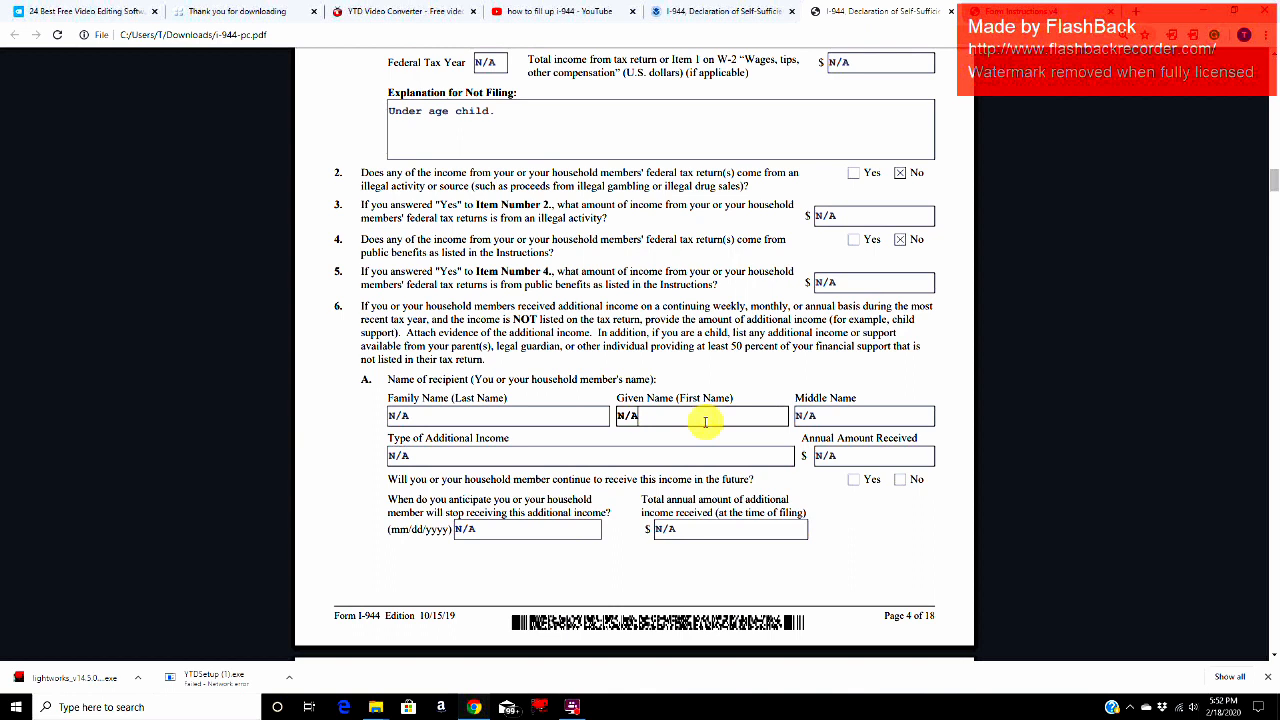
# Step: Revisit household income entries A to C in Item 1 and return to Item 6
pyautogui.scroll(4, 705, 421)
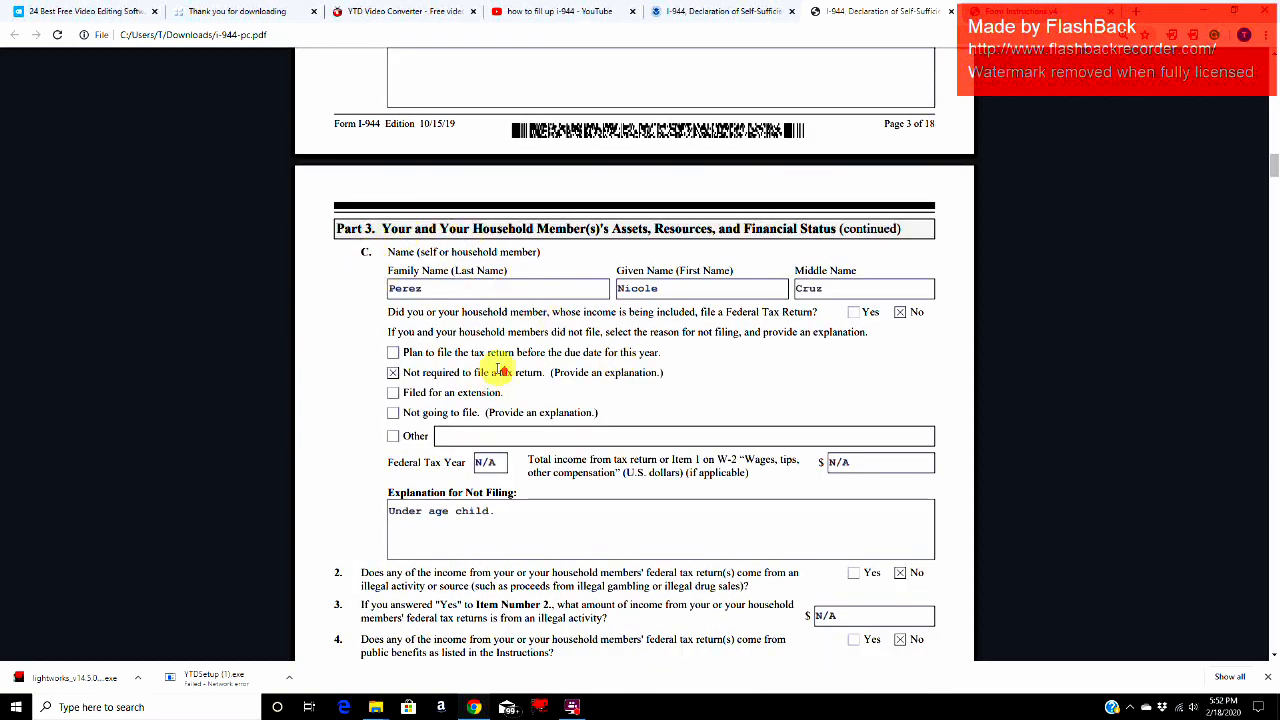
pyautogui.scroll(3, 500, 370)
pyautogui.scroll(2, 500, 370)
pyautogui.scroll(1, 500, 370)
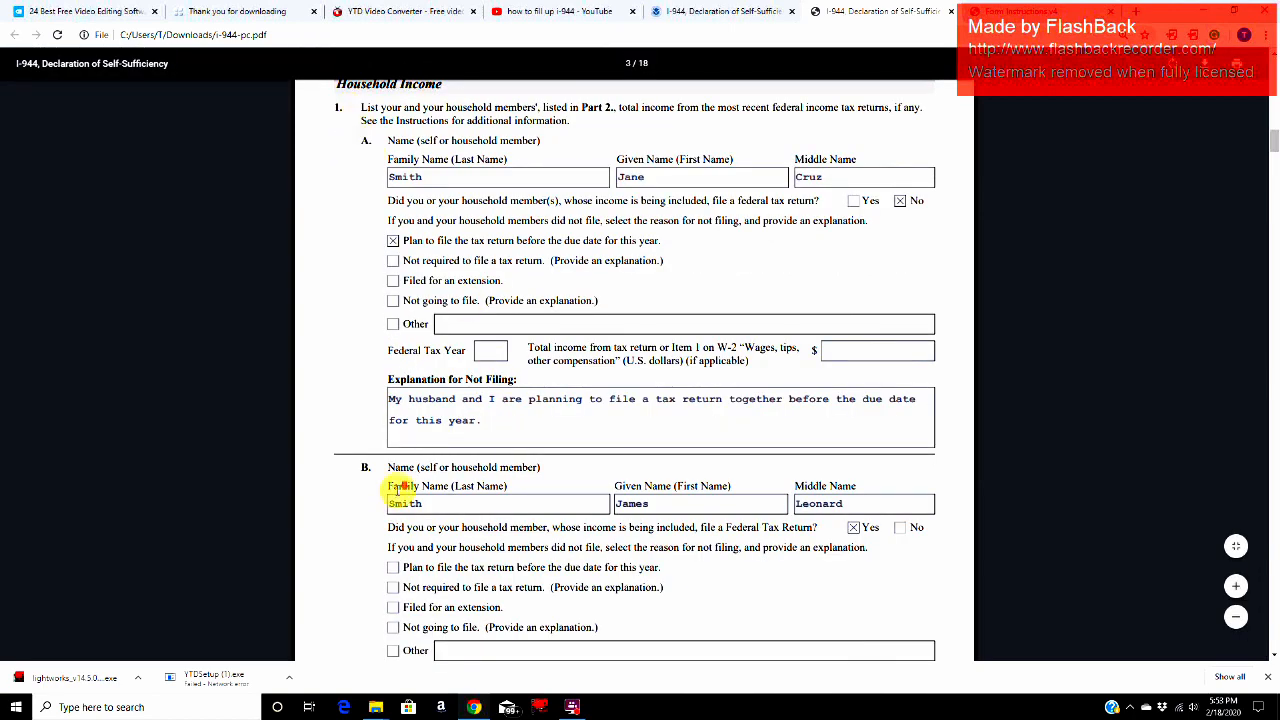
pyautogui.scroll(-10, 400, 490)
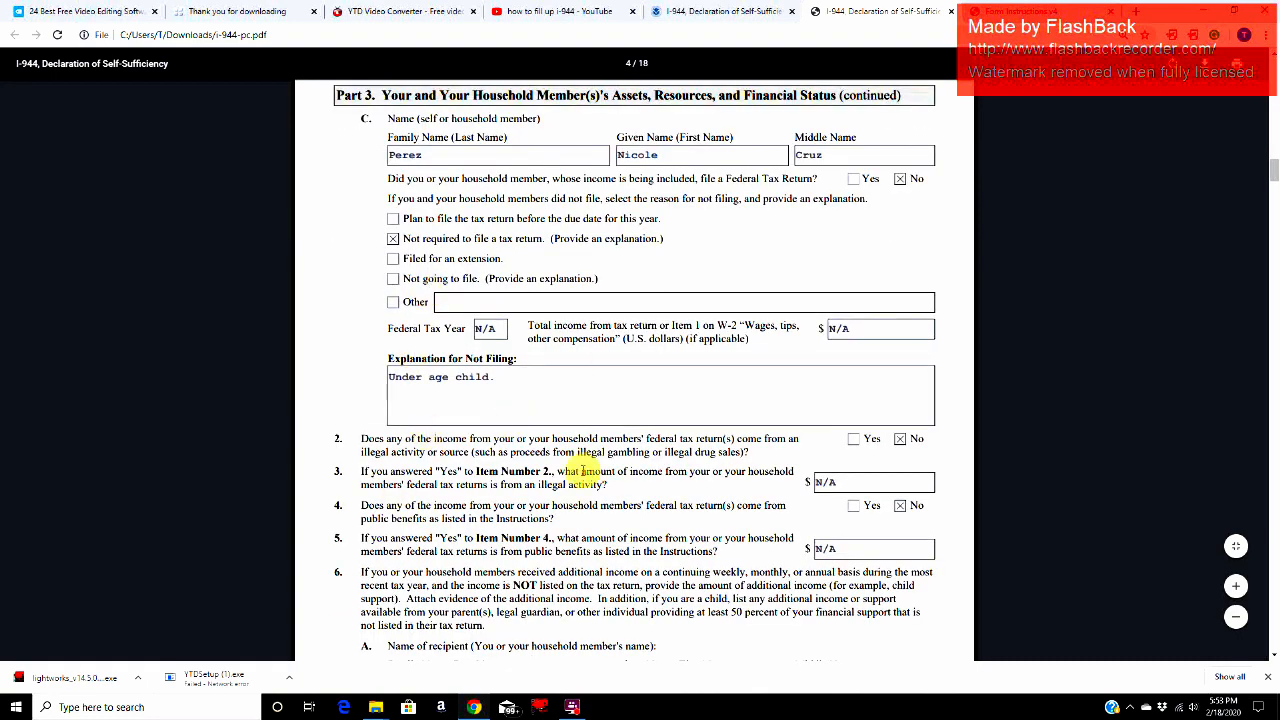
pyautogui.scroll(-4, 557, 407)
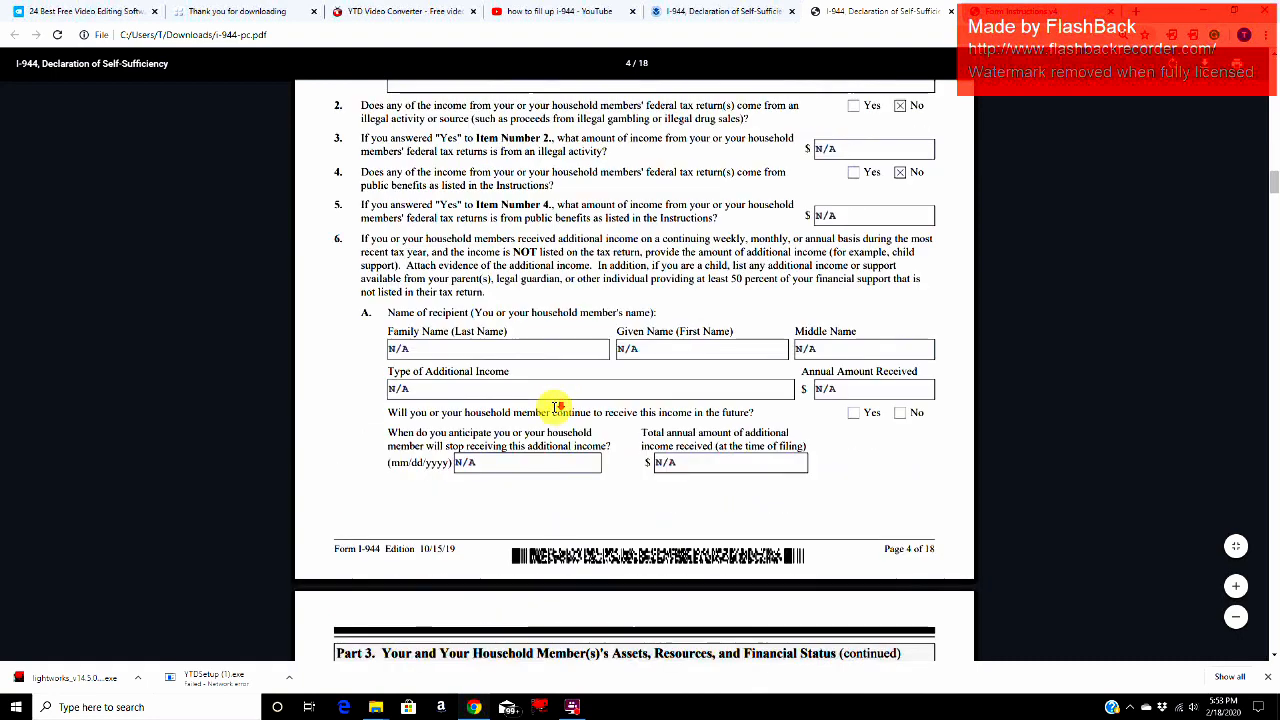
# Step: Examine Item 6 recipient B's family name, given name and Type of Additional Income fields
pyautogui.scroll(-3, 552, 409)
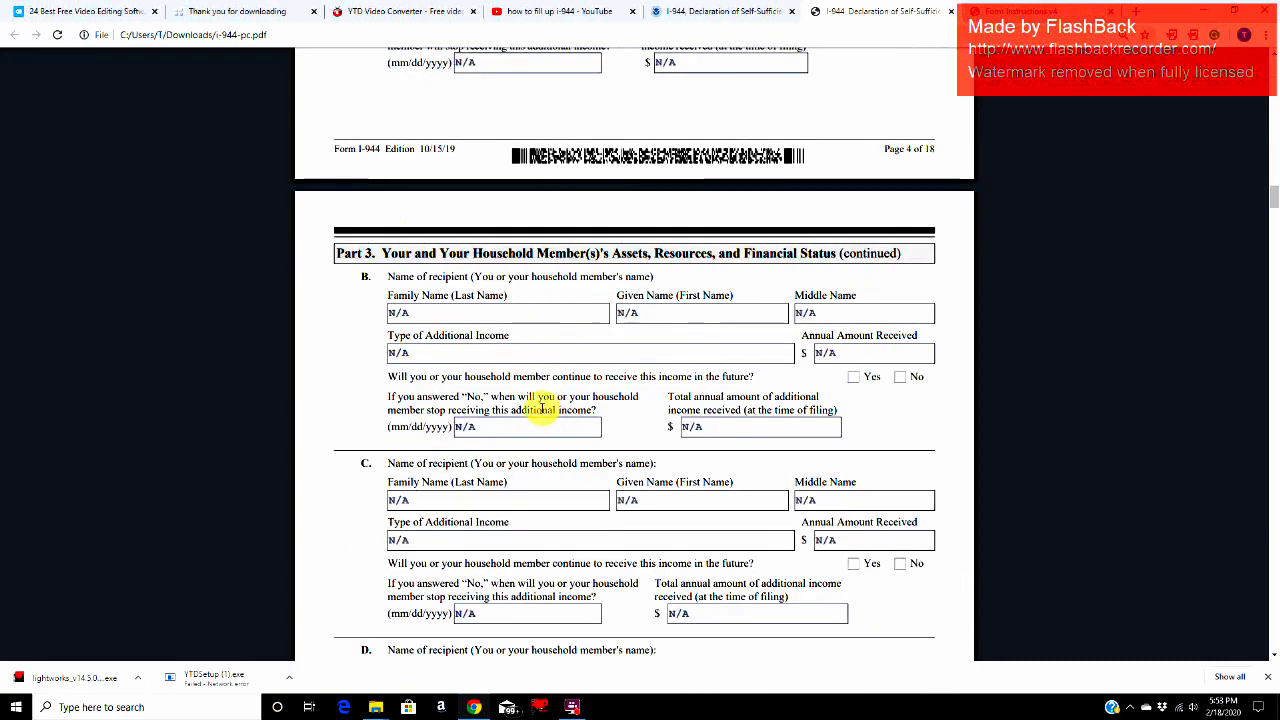
pyautogui.click(559, 355)
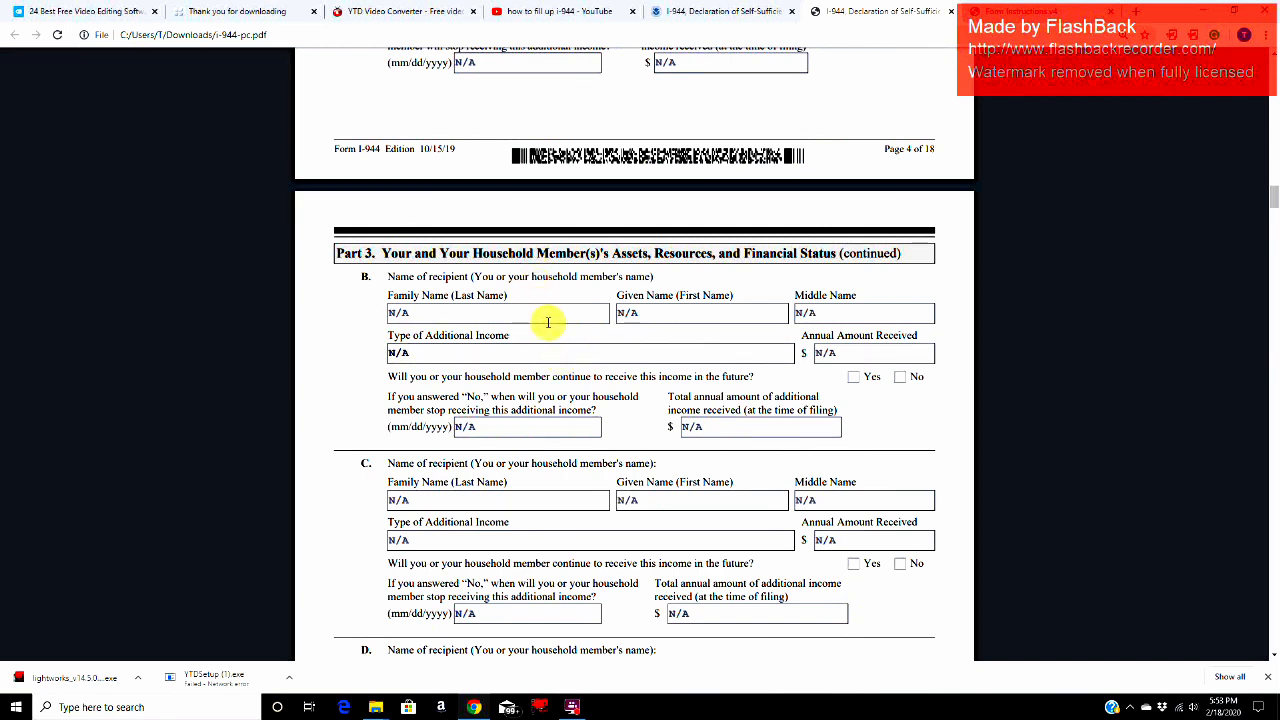
pyautogui.click(547, 321)
pyautogui.click(536, 358)
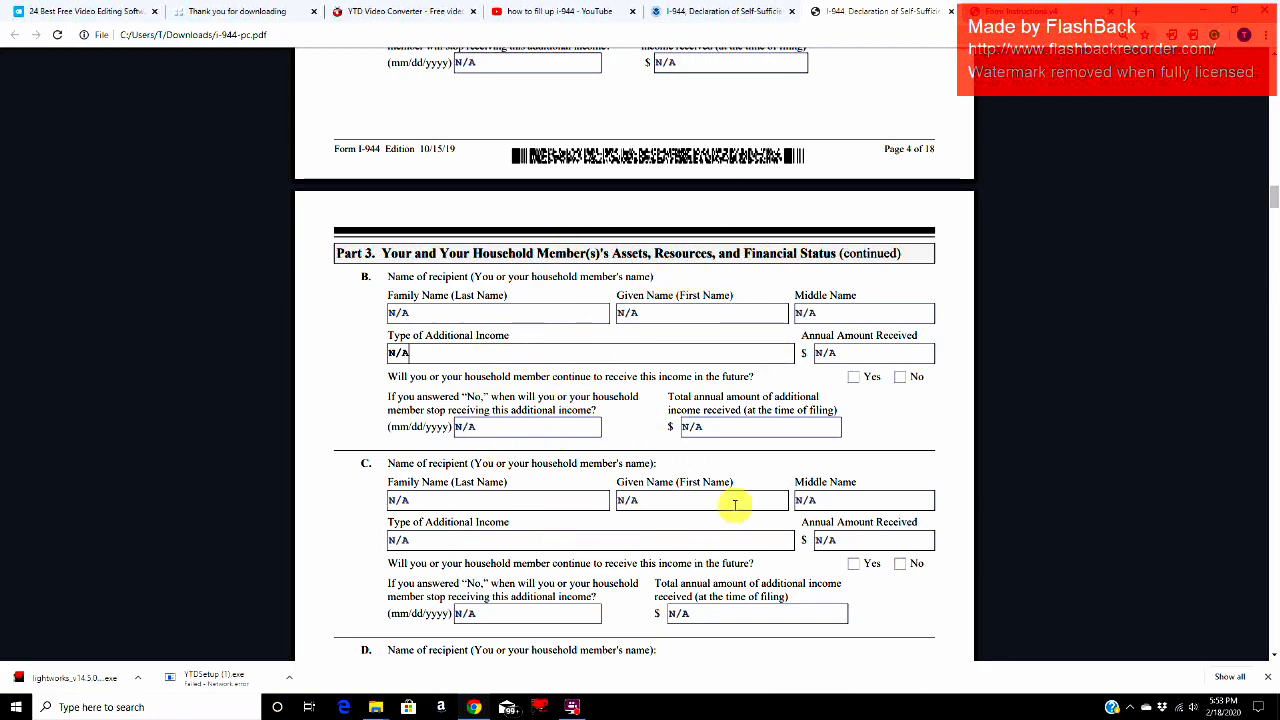
pyautogui.click(682, 313)
# Step: Check recipient A's total annual amount of additional income received at the time of filing
pyautogui.scroll(3, 688, 313)
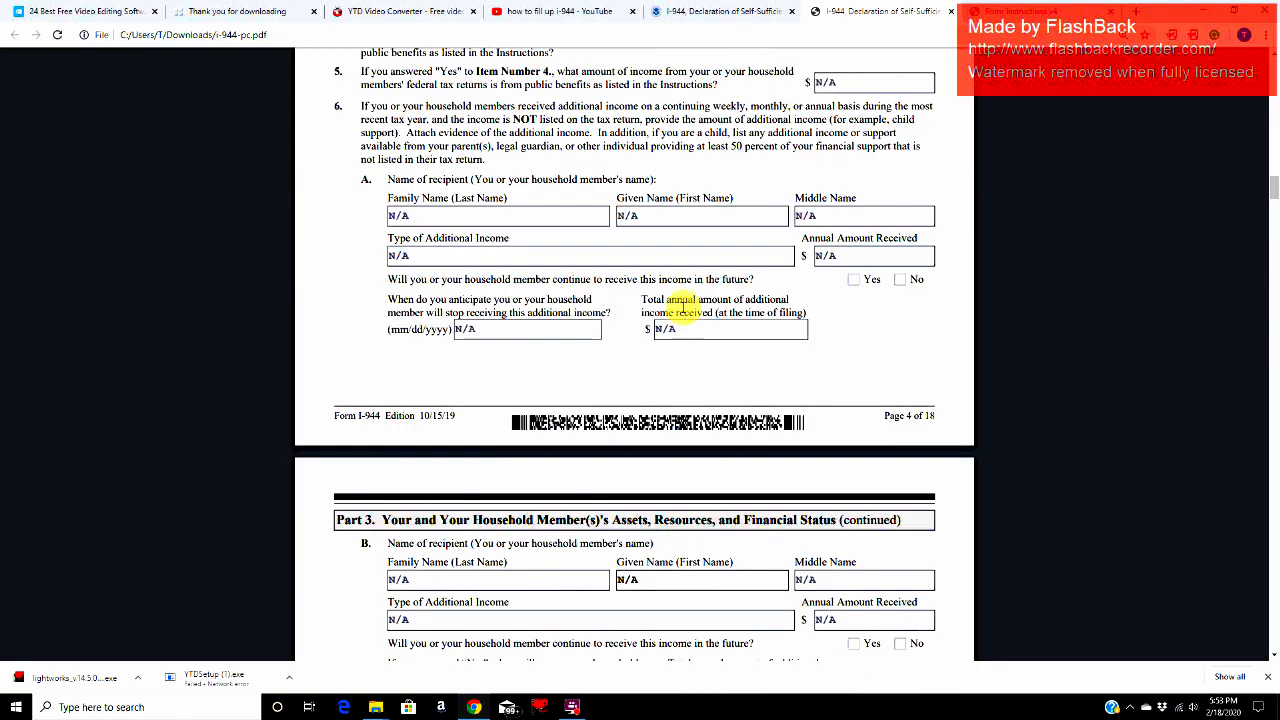
pyautogui.click(686, 328)
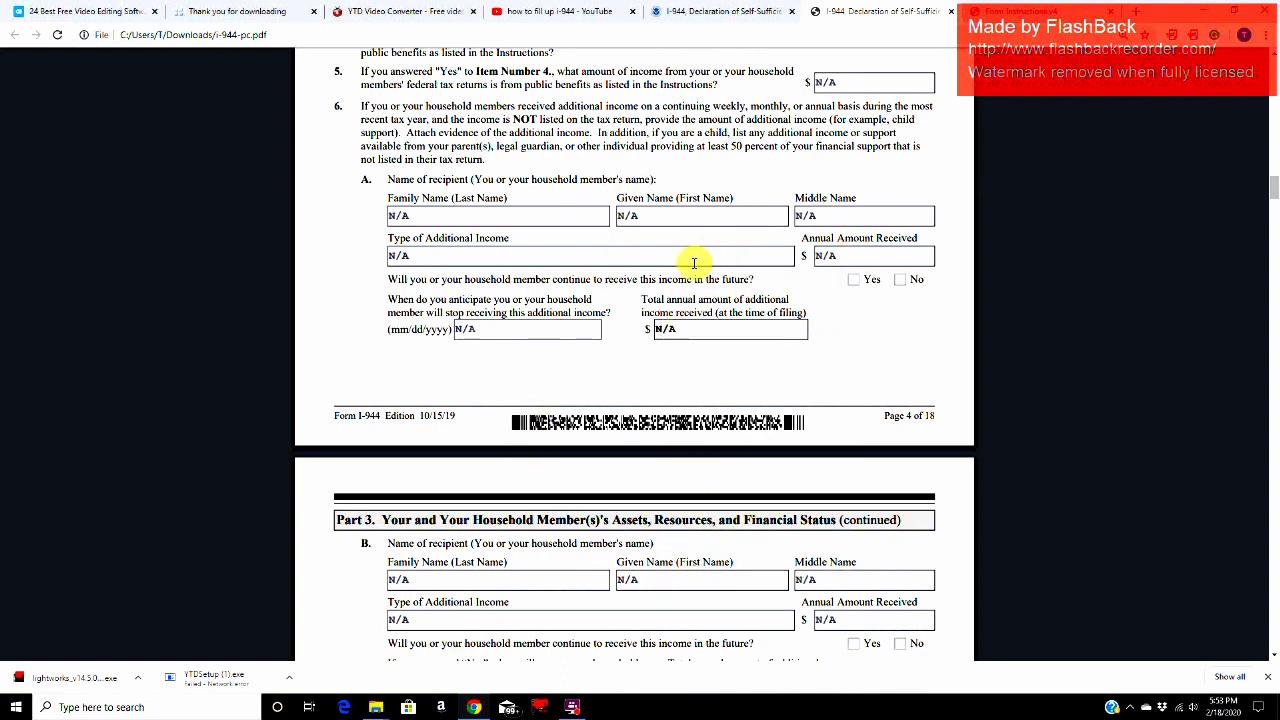
pyautogui.scroll(-5, 678, 388)
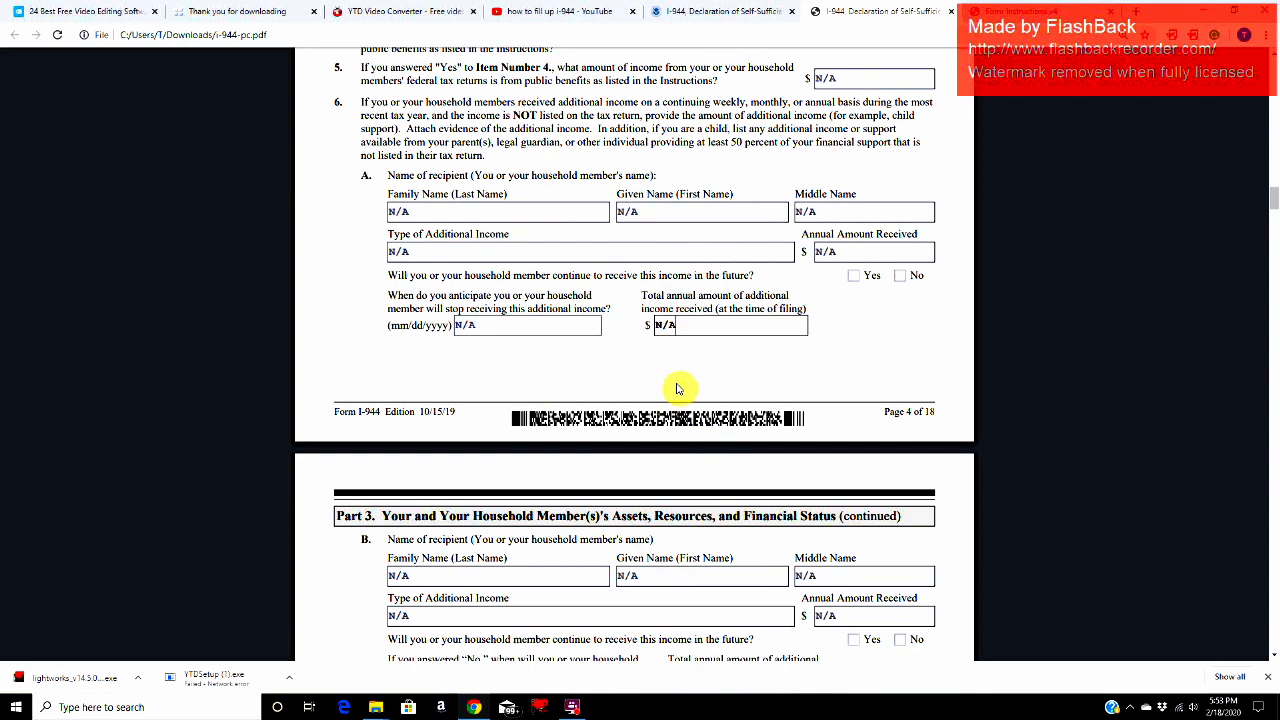
# Step: Go to Part 3 Item 9 on household assets and read its instructions, including the paragraph for child applicants
pyautogui.scroll(-1, 603, 615)
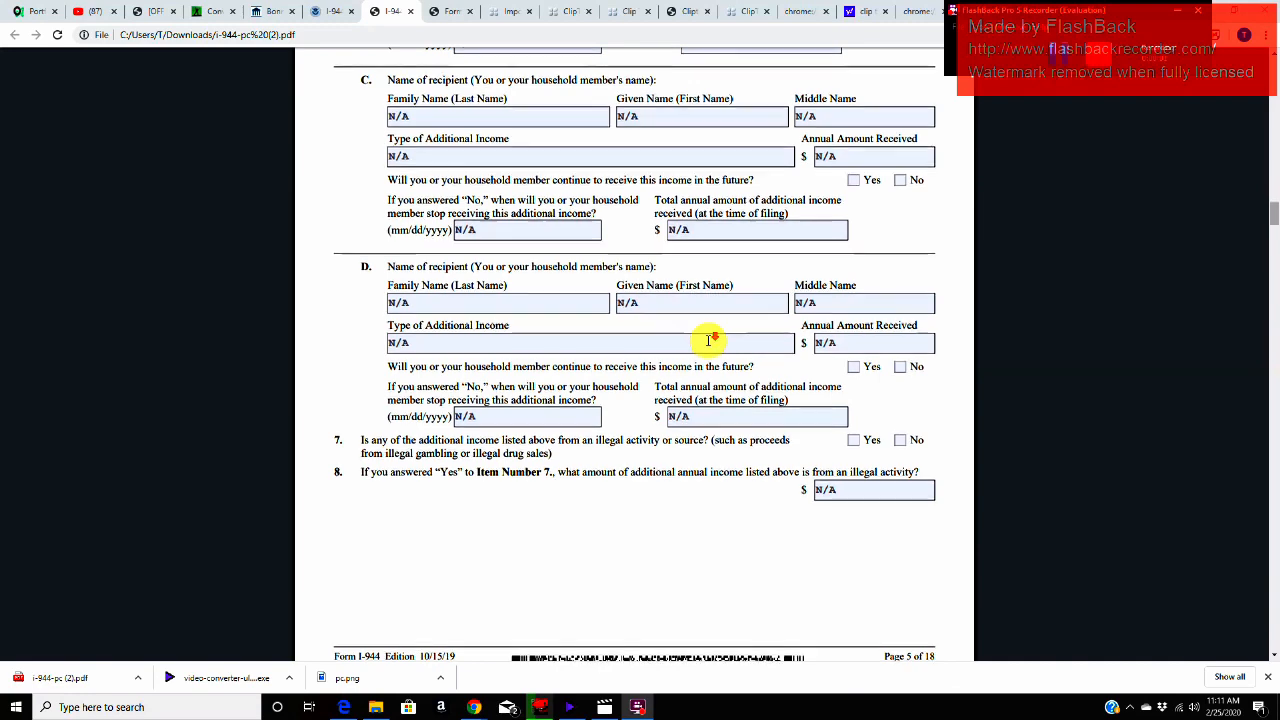
pyautogui.scroll(-3, 708, 340)
pyautogui.scroll(-5, 708, 340)
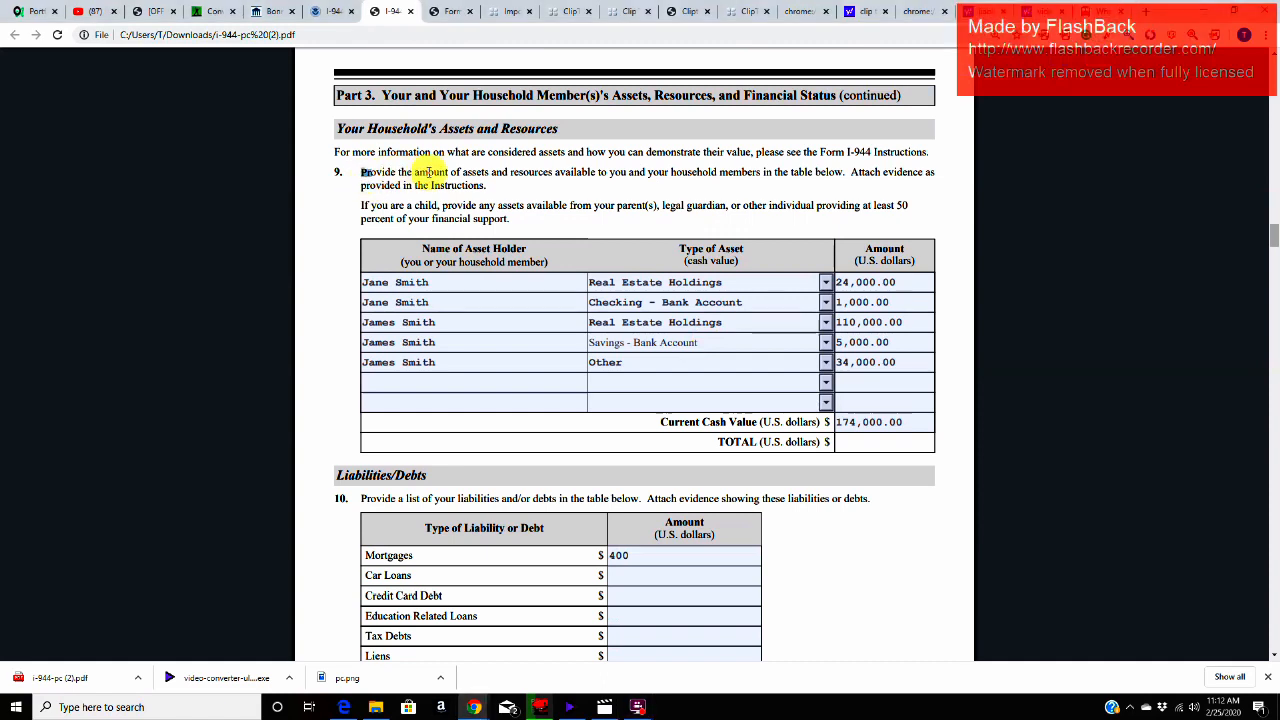
pyautogui.moveTo(430, 172); pyautogui.dragTo(836, 173)
pyautogui.moveTo(362, 205); pyautogui.dragTo(508, 220)
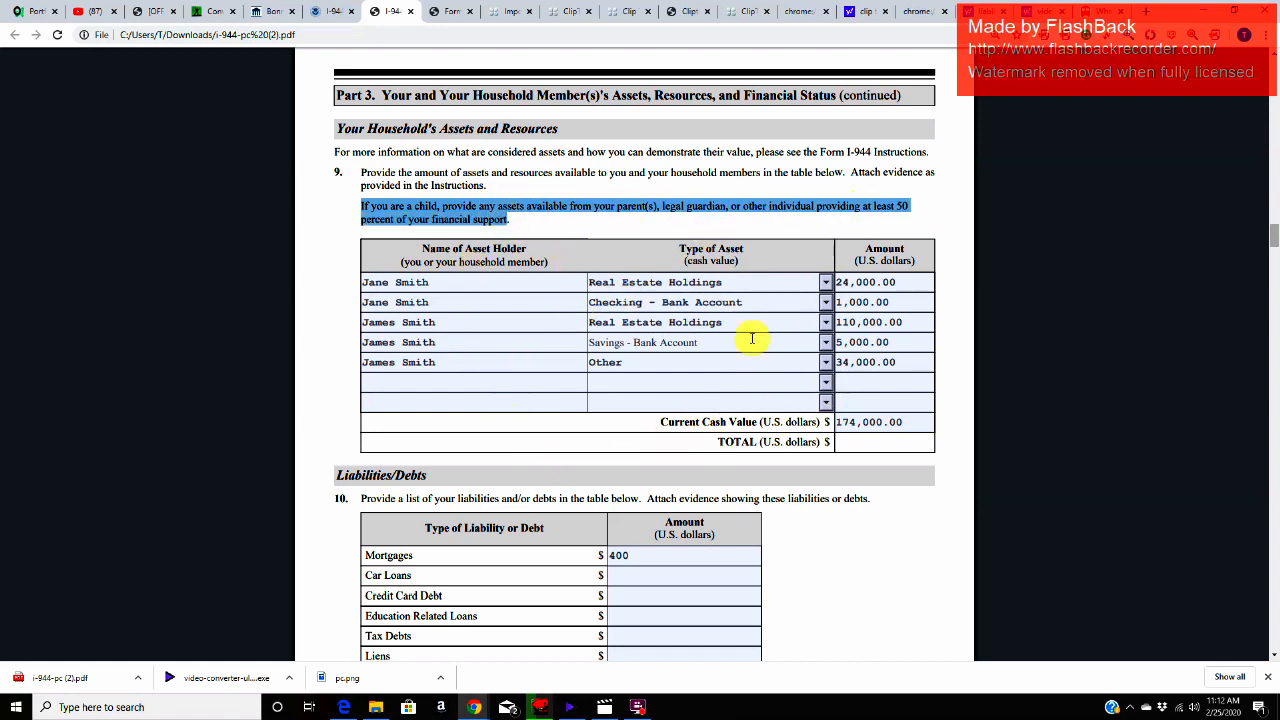
# Step: Examine the asset holder names and the holder, asset type and amount column headings in the Item 9 table
pyautogui.click(472, 281)
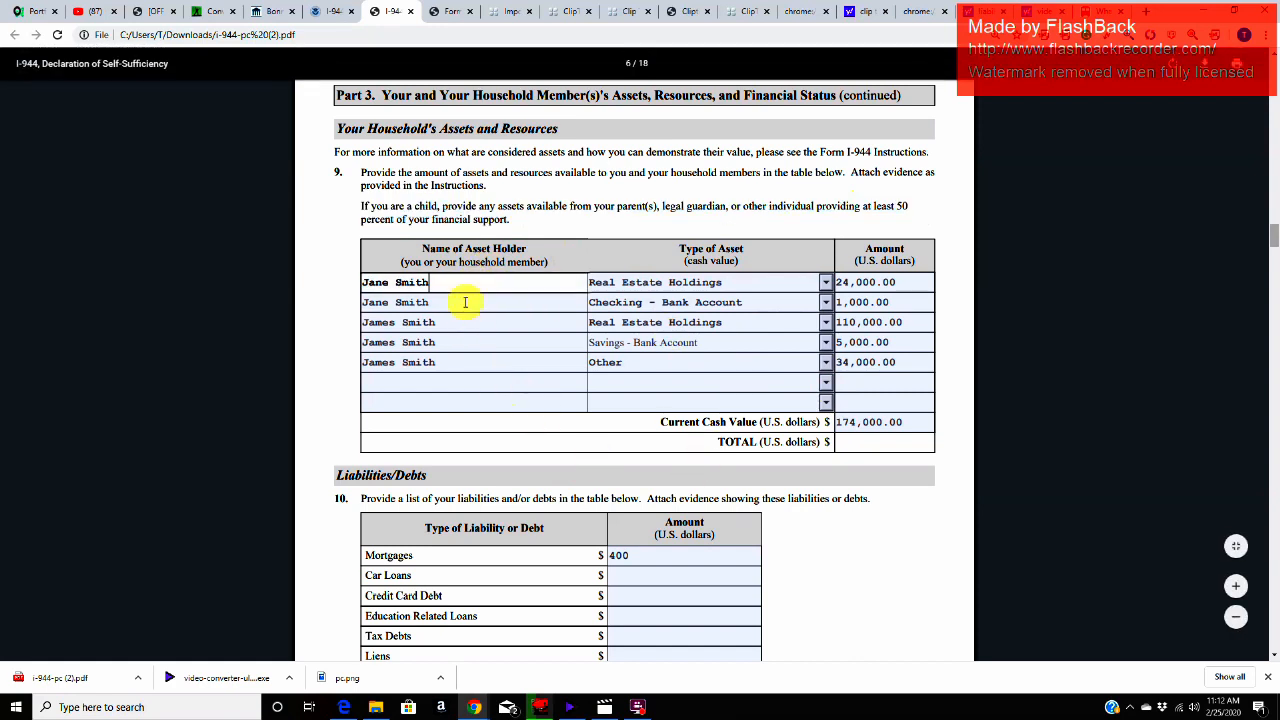
pyautogui.click(456, 304)
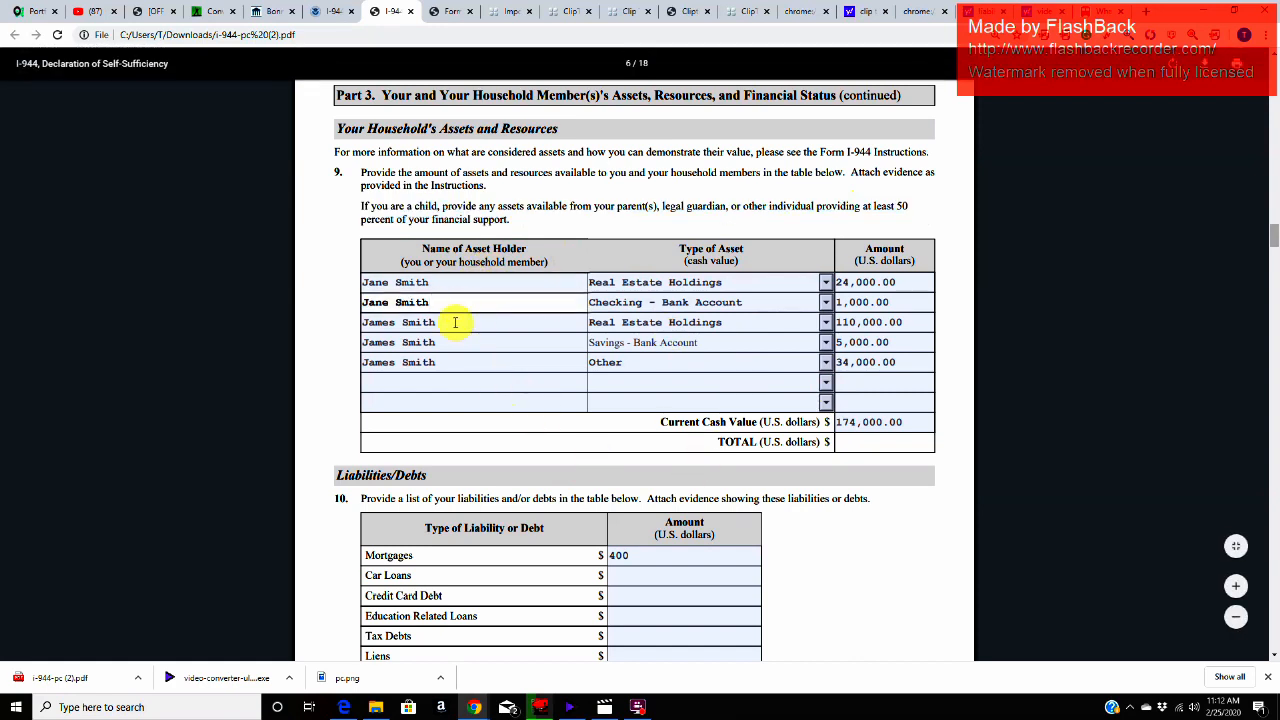
pyautogui.click(455, 322)
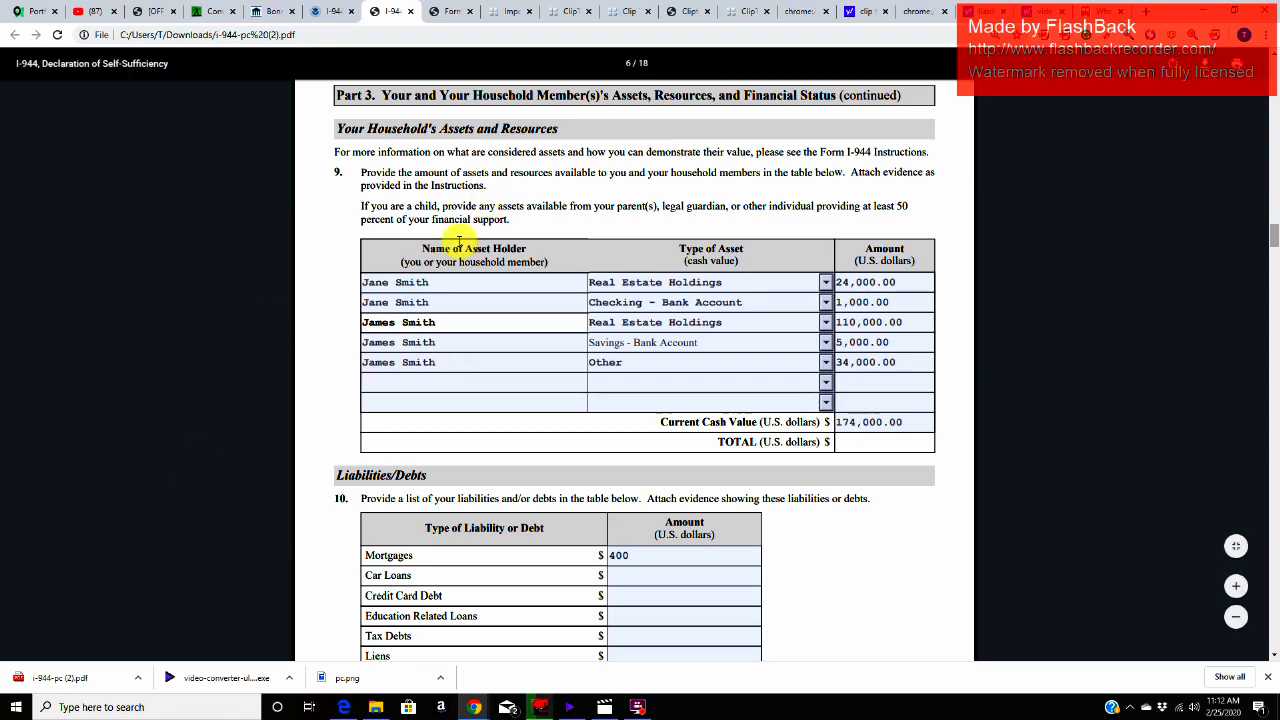
pyautogui.moveTo(415, 249); pyautogui.dragTo(541, 245)
pyautogui.moveTo(673, 249); pyautogui.dragTo(749, 249)
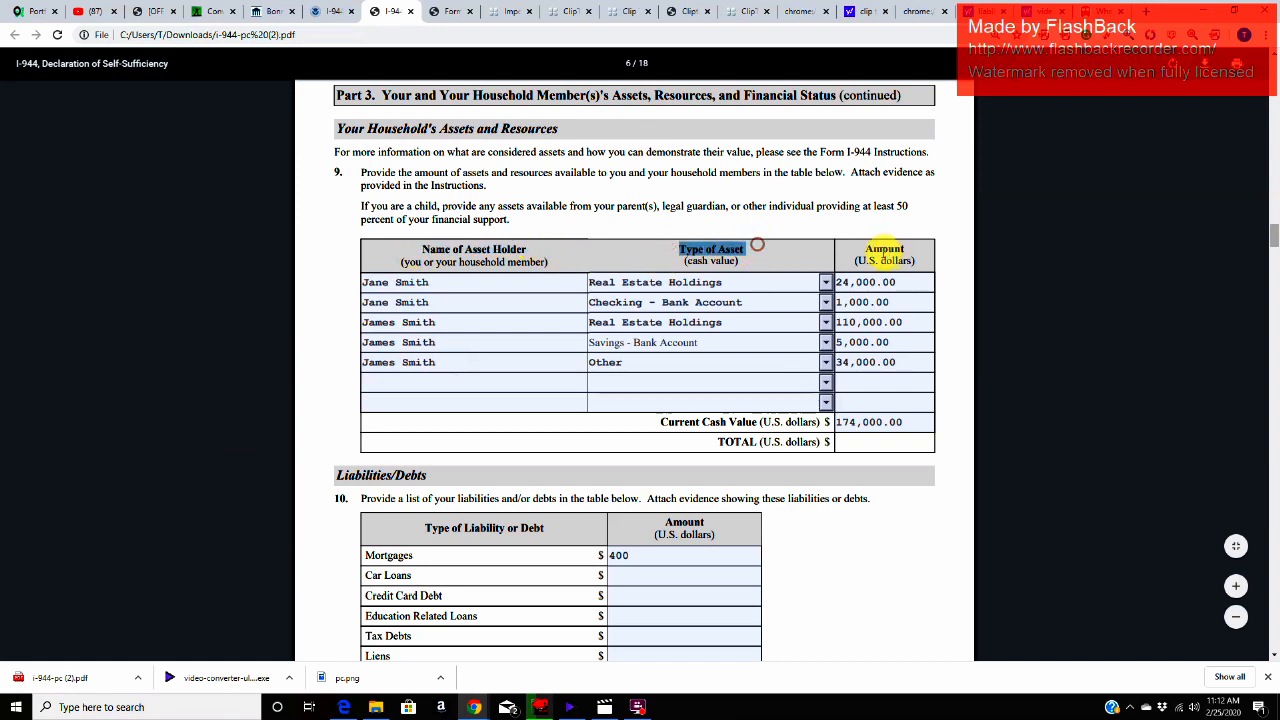
pyautogui.moveTo(862, 249); pyautogui.dragTo(910, 251)
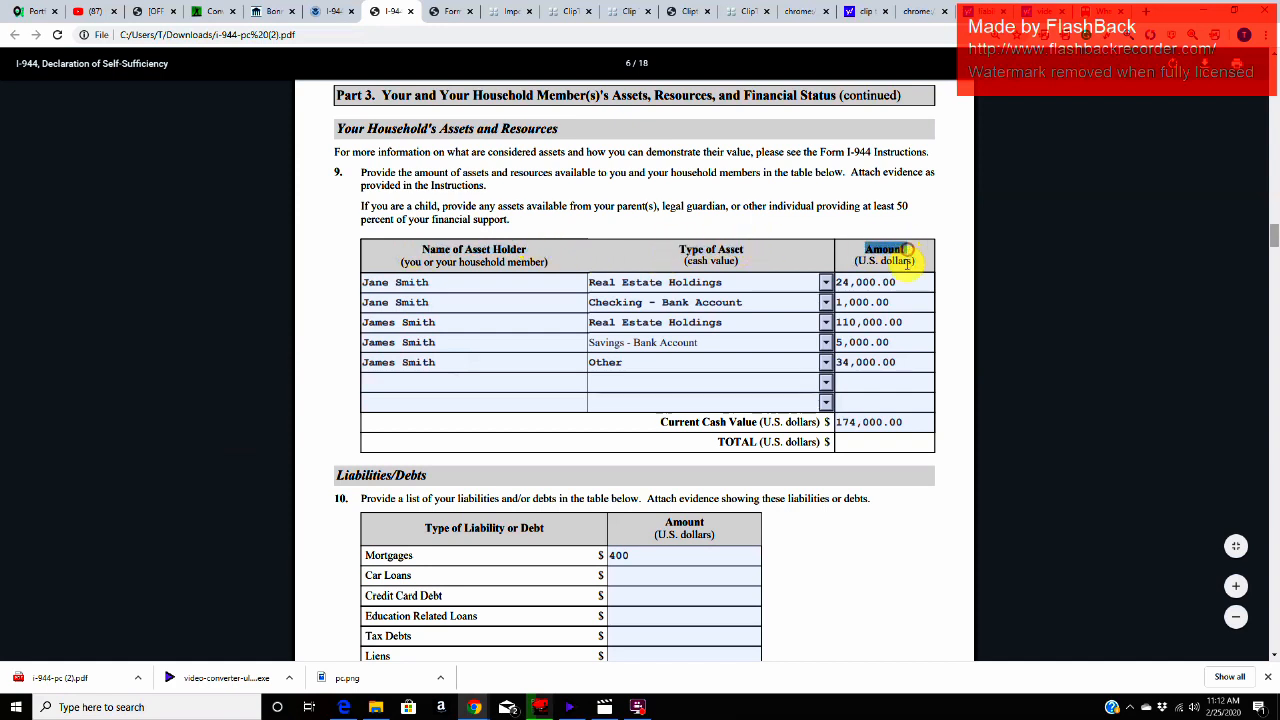
pyautogui.click(908, 284)
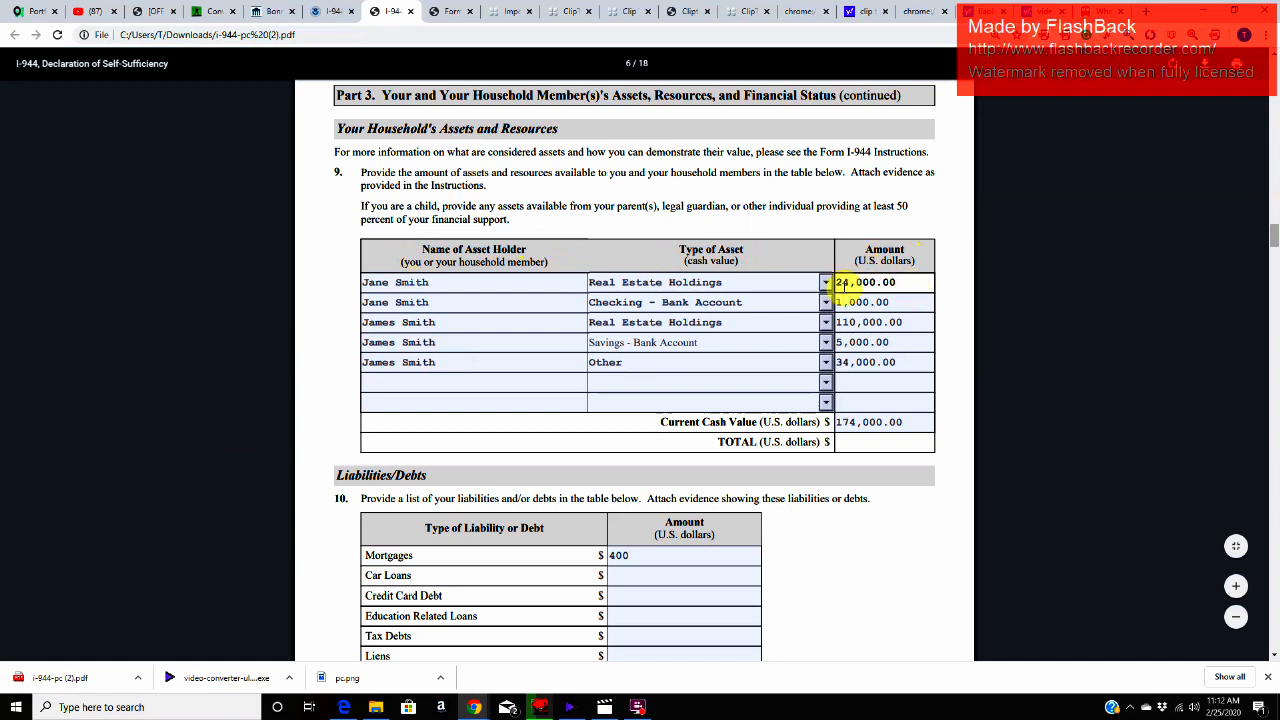
pyautogui.moveTo(858, 260); pyautogui.dragTo(912, 260)
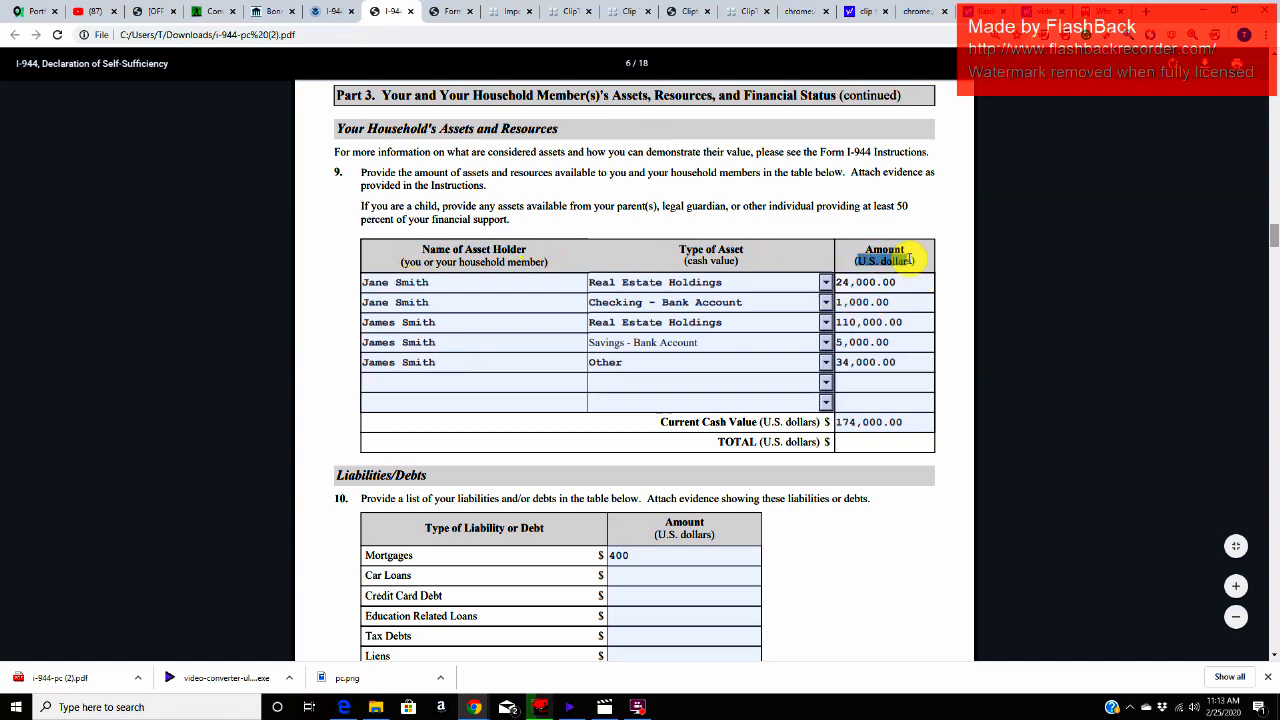
# Step: Review the holder, asset type and amount in the first two Item 9 rows, real estate holdings and checking account
pyautogui.click(430, 283)
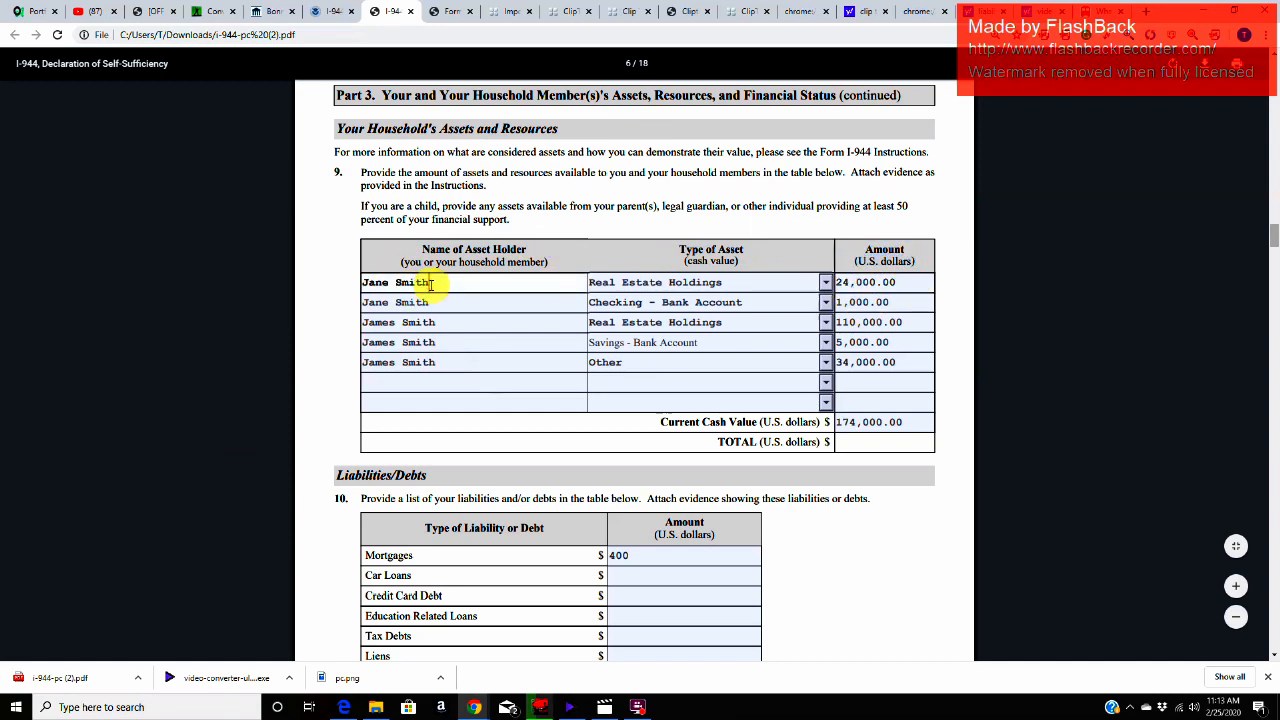
pyautogui.click(747, 289)
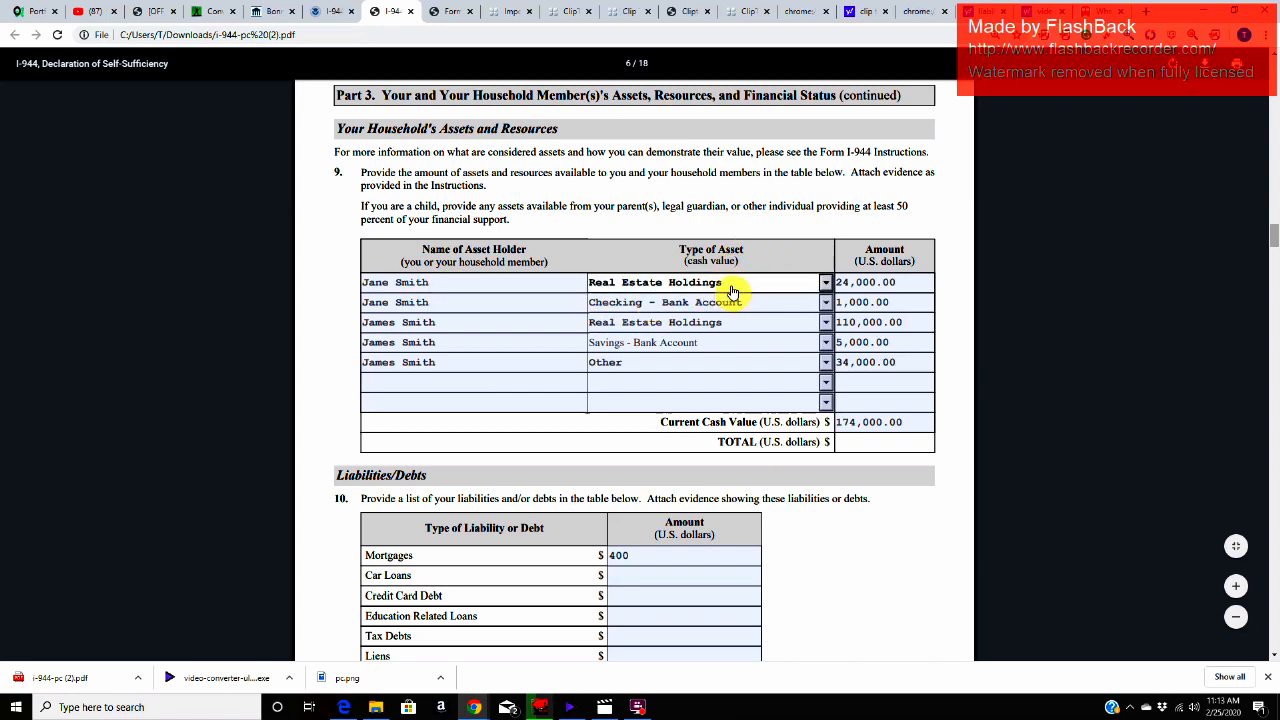
pyautogui.click(911, 284)
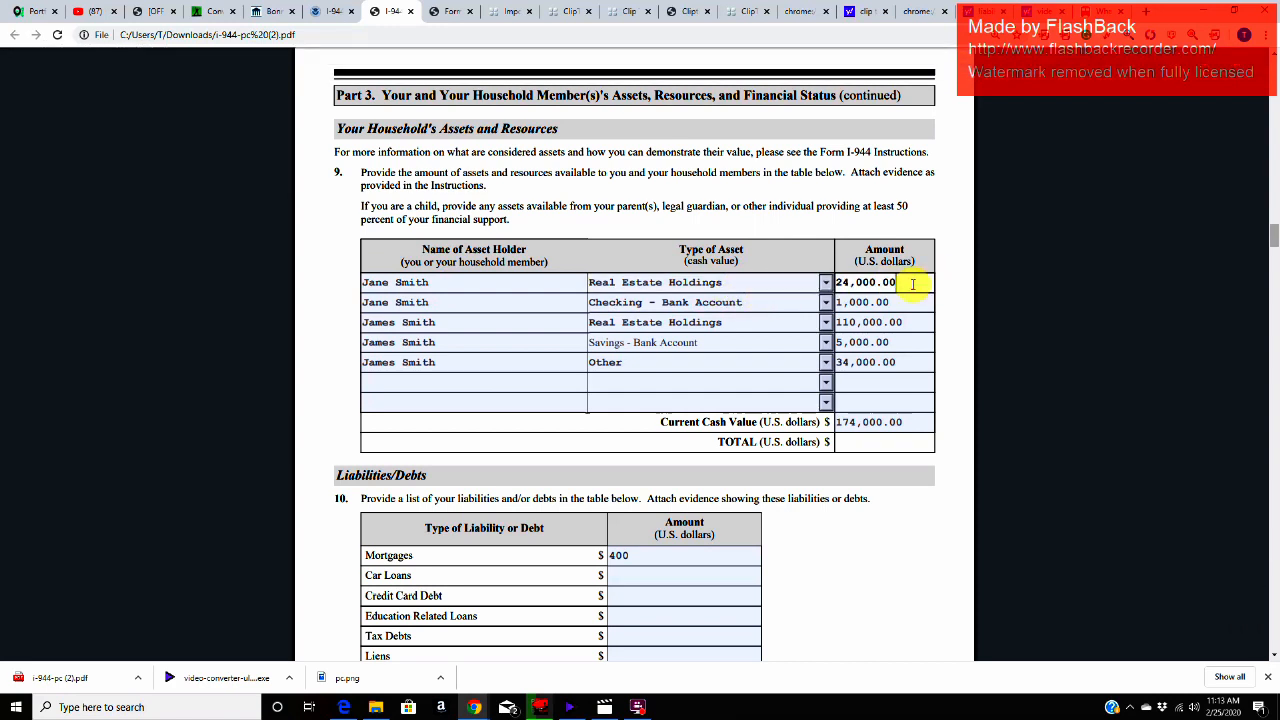
pyautogui.click(849, 287)
pyautogui.click(483, 300)
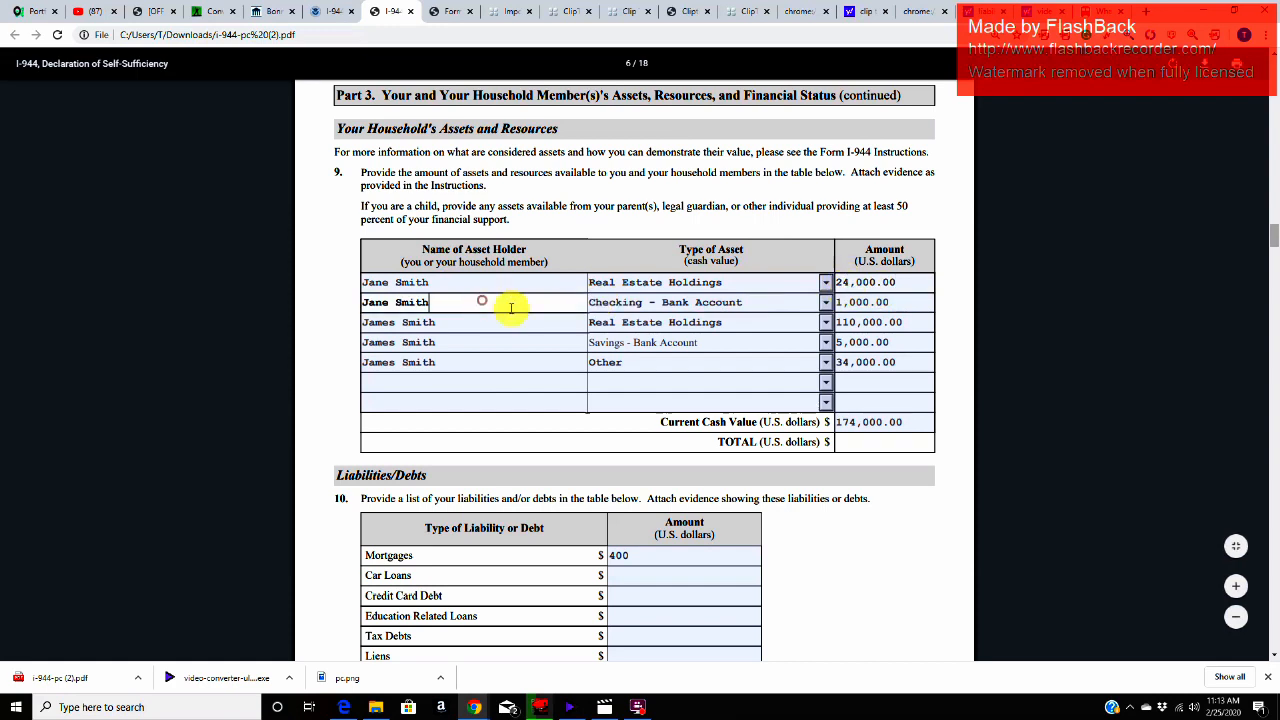
pyautogui.click(758, 310)
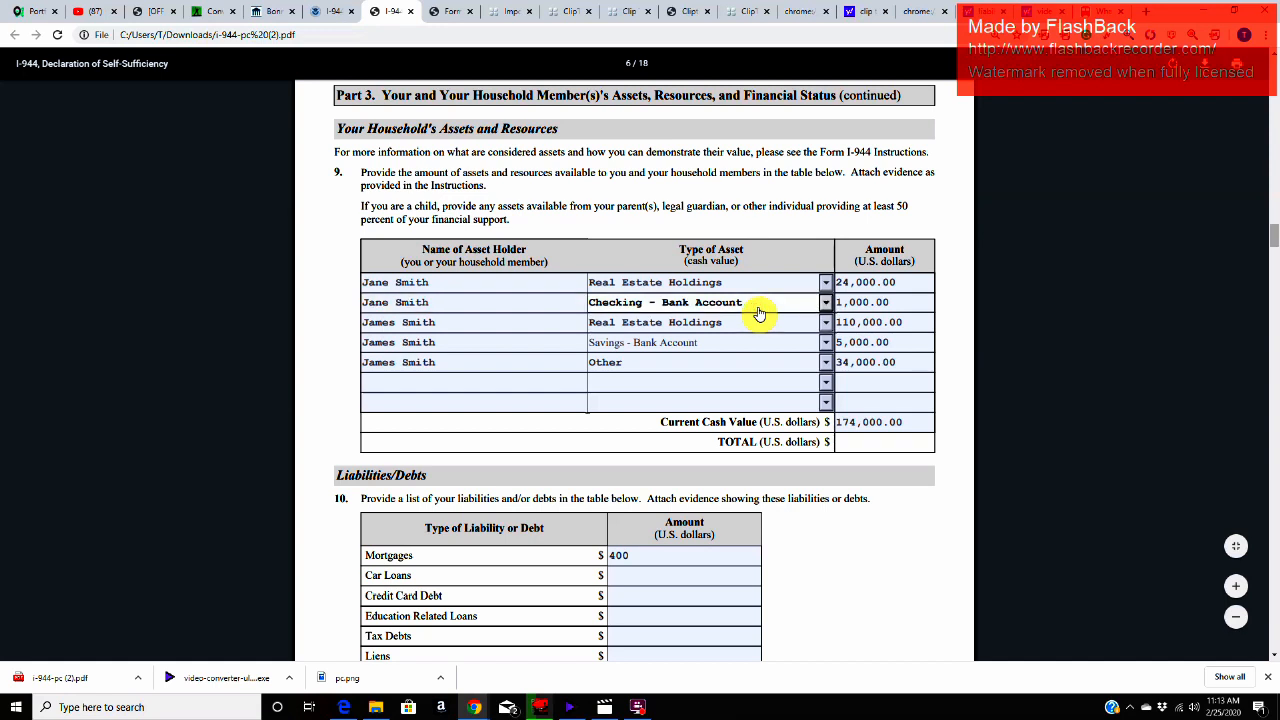
pyautogui.click(903, 306)
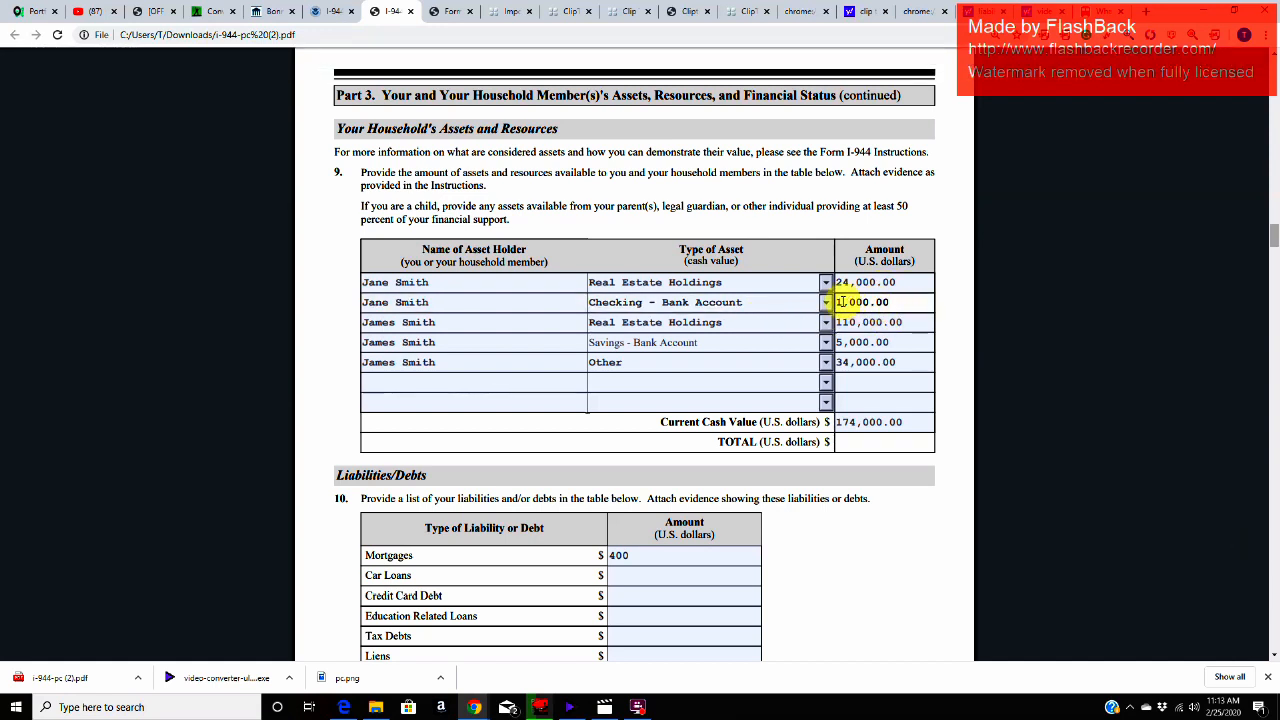
# Step: Review the third to fifth asset rows in Item 9, covering real estate holdings, savings account and other assets
pyautogui.click(460, 327)
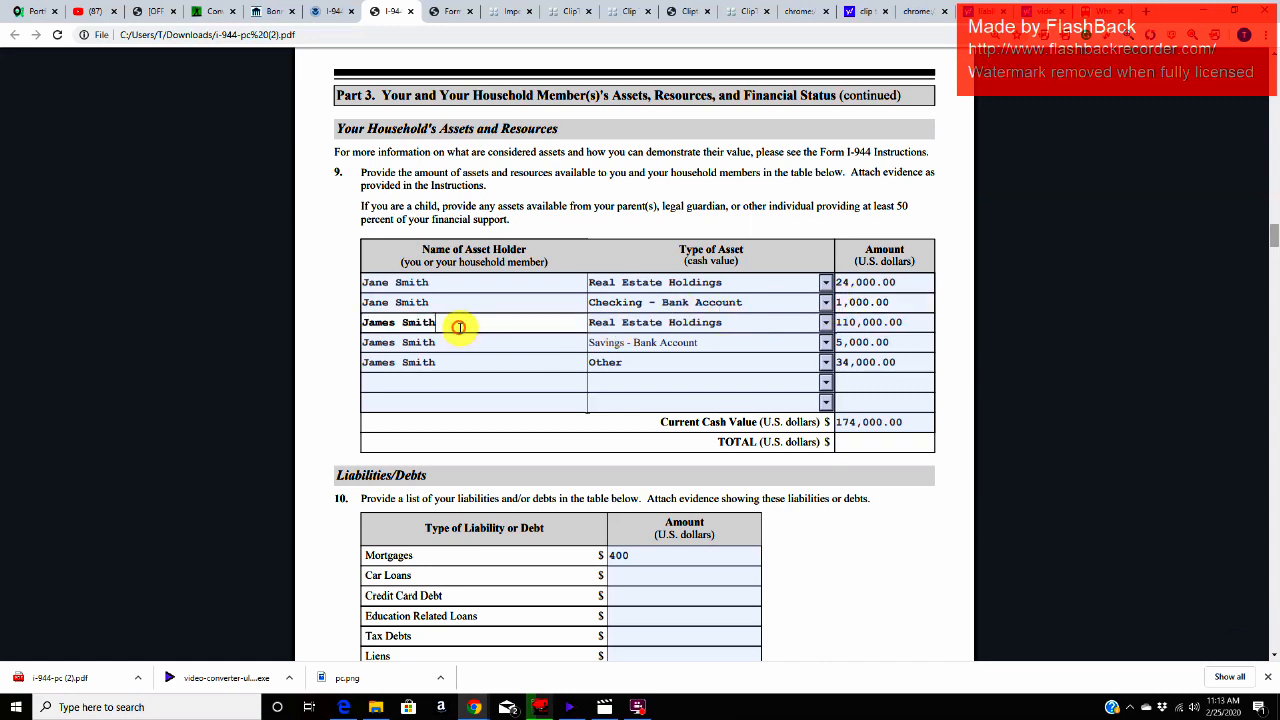
pyautogui.click(751, 326)
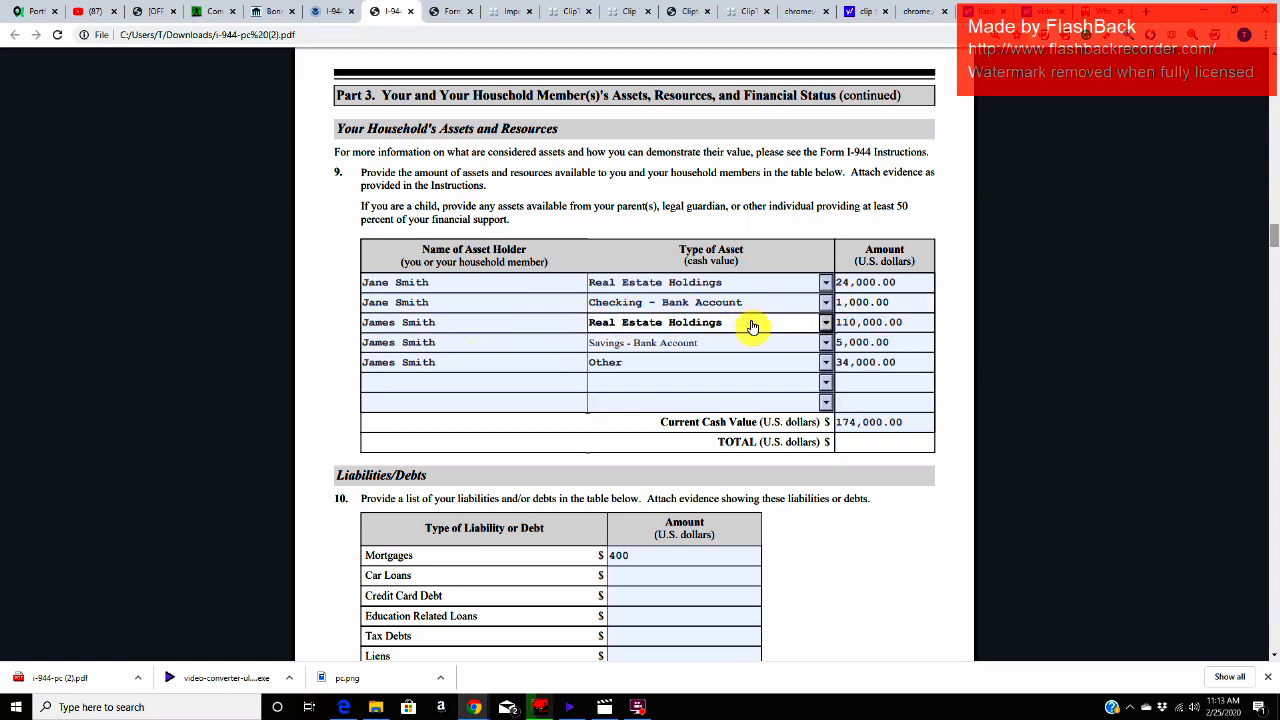
pyautogui.click(917, 325)
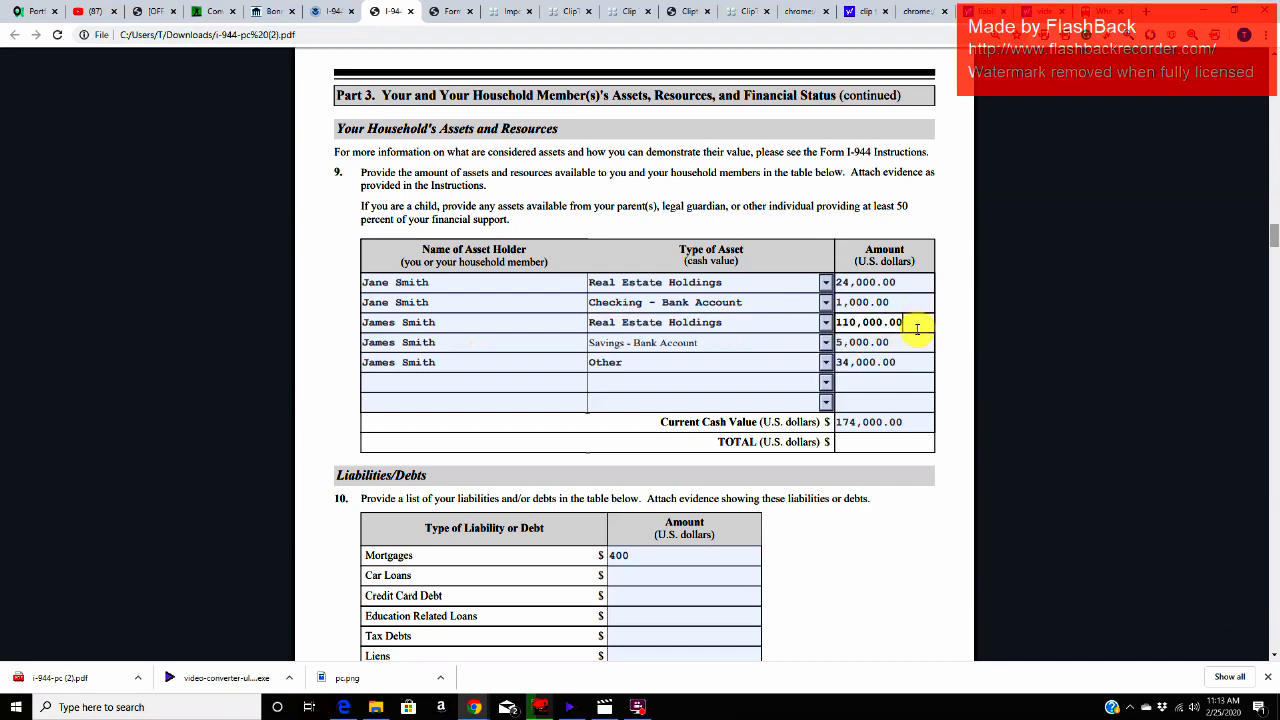
pyautogui.click(455, 346)
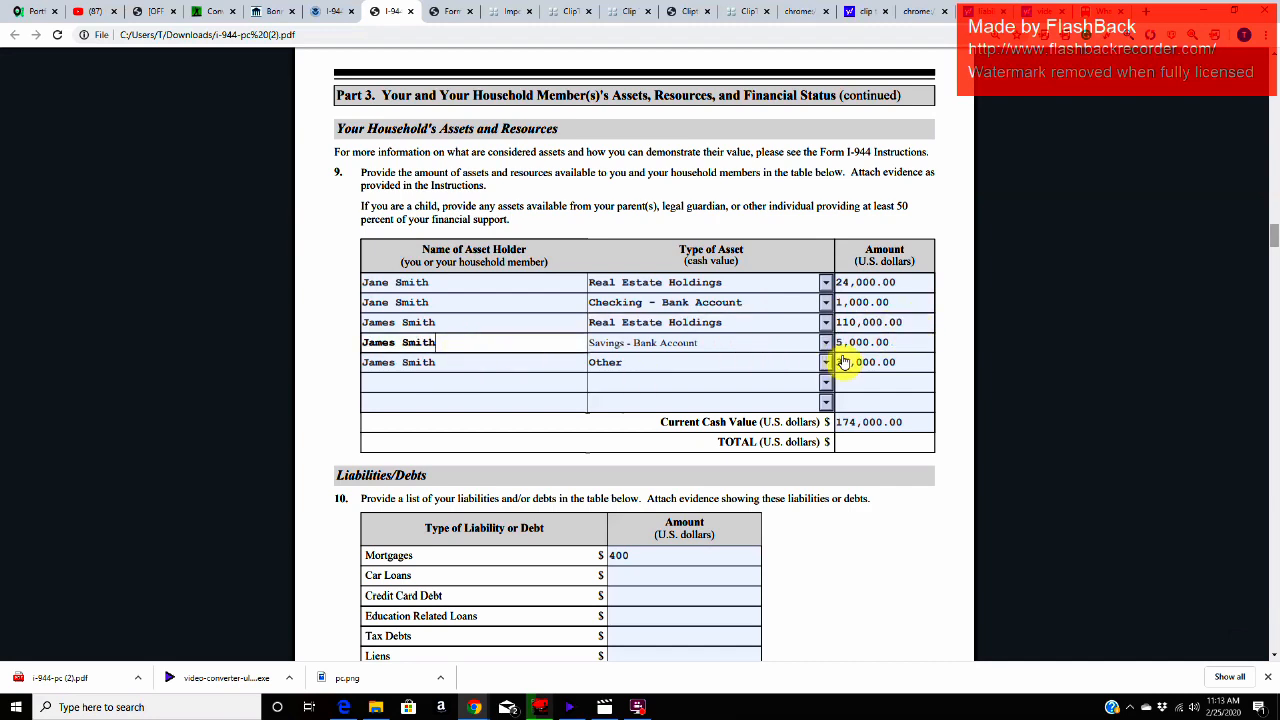
pyautogui.click(880, 342)
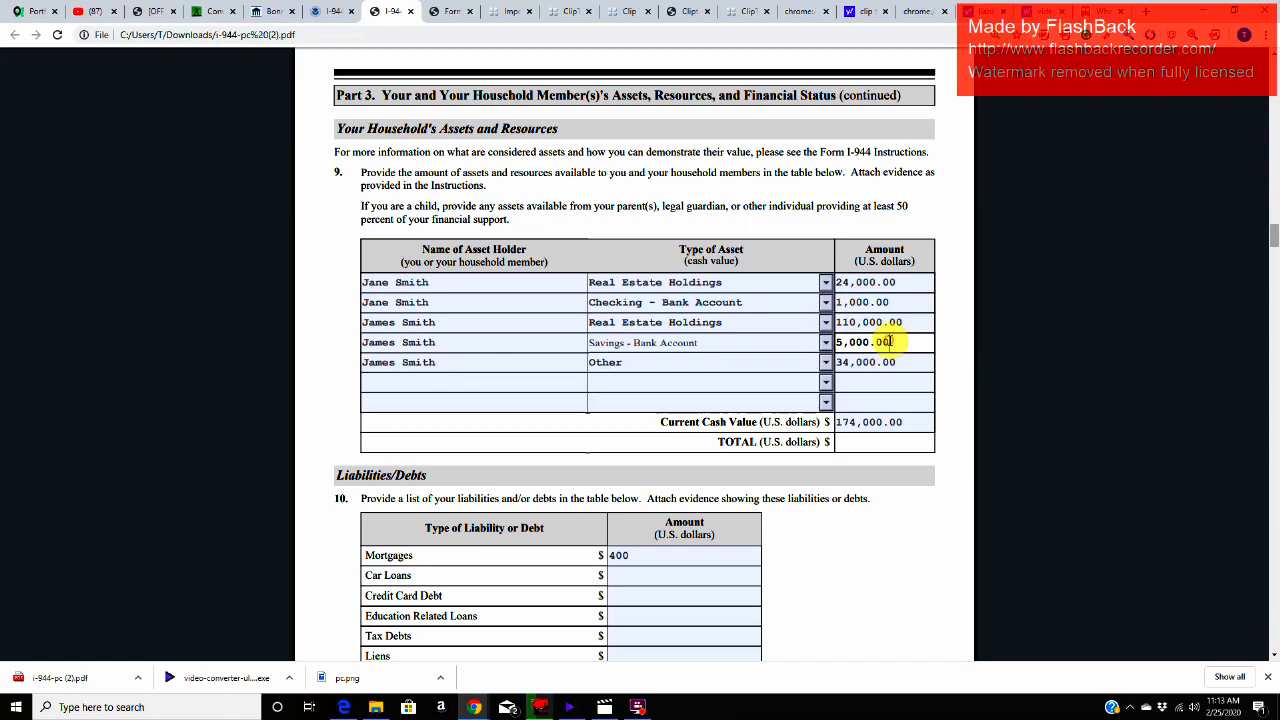
pyautogui.click(443, 362)
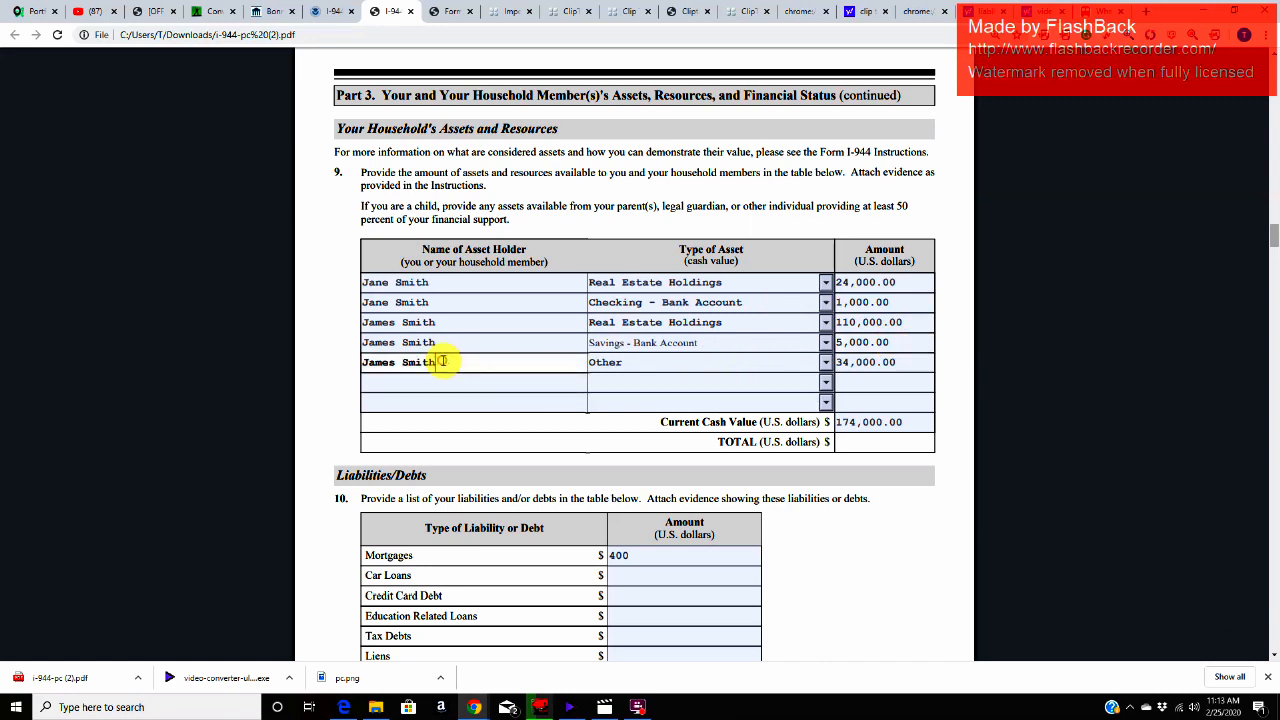
pyautogui.click(642, 369)
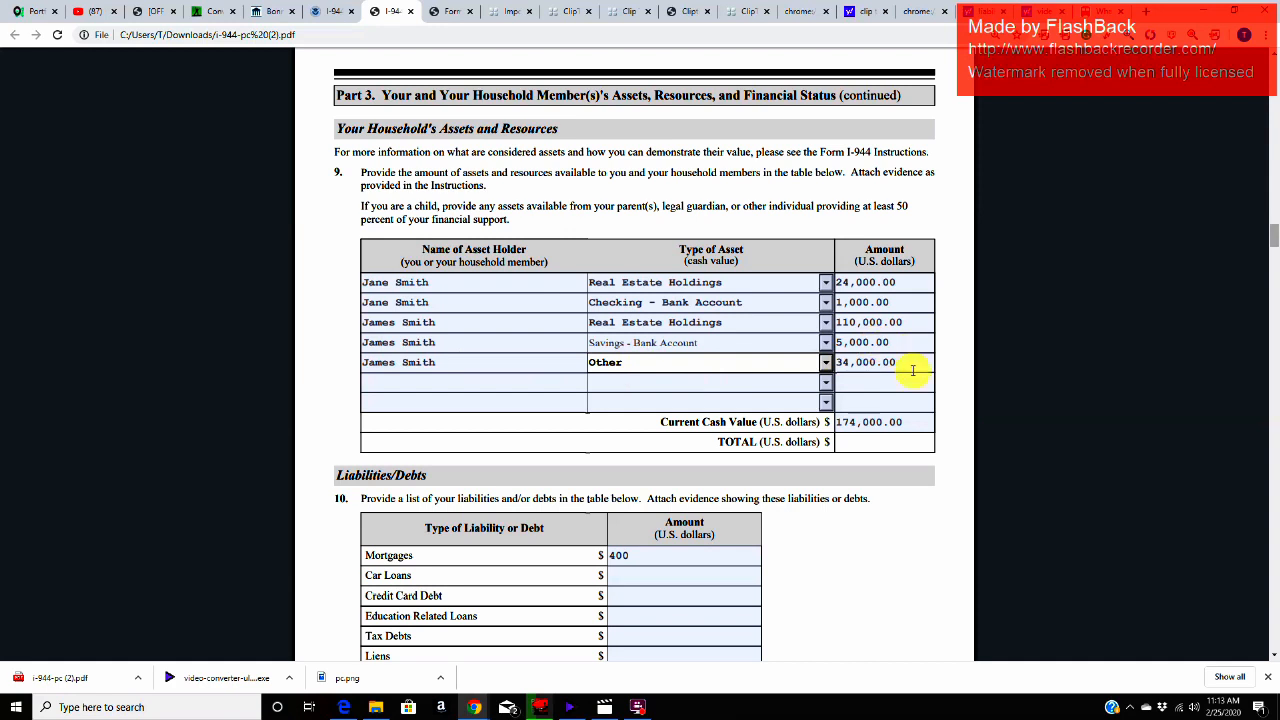
# Step: Check the individual asset amounts in Item 9 against the Current Cash Value and TOTAL fields
pyautogui.click(860, 282)
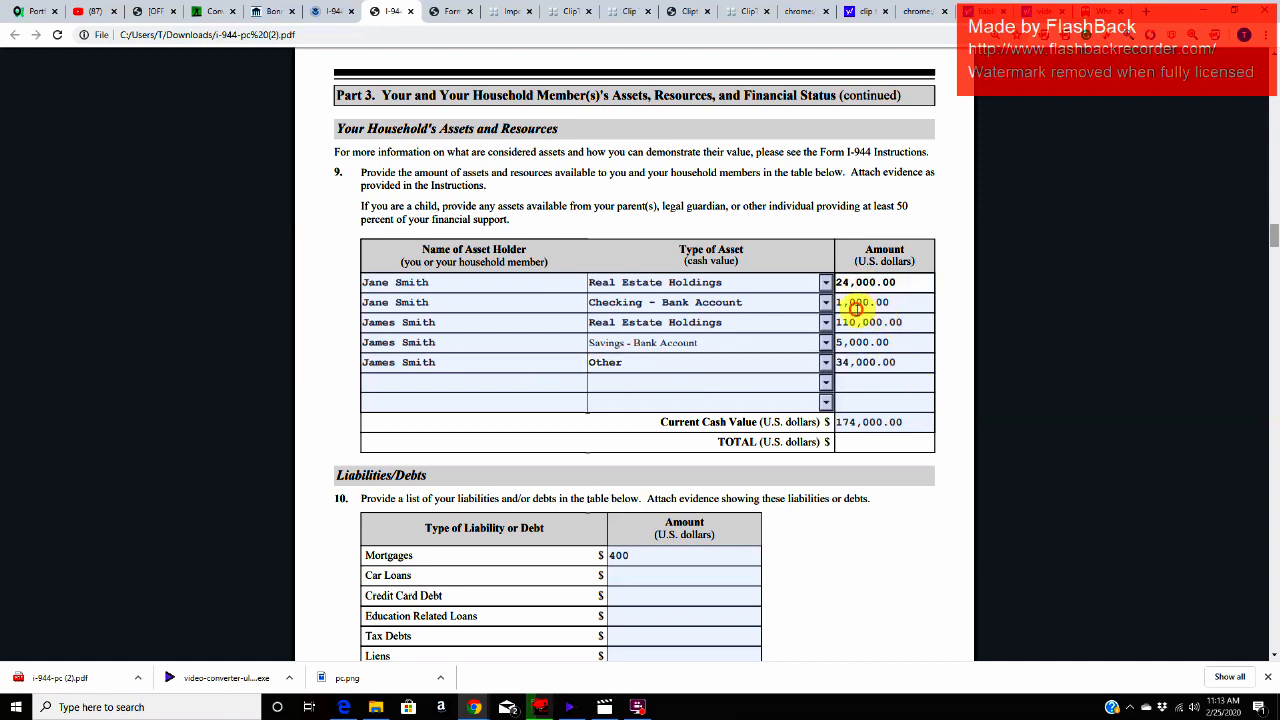
pyautogui.click(856, 309)
pyautogui.click(856, 325)
pyautogui.click(855, 343)
pyautogui.click(860, 377)
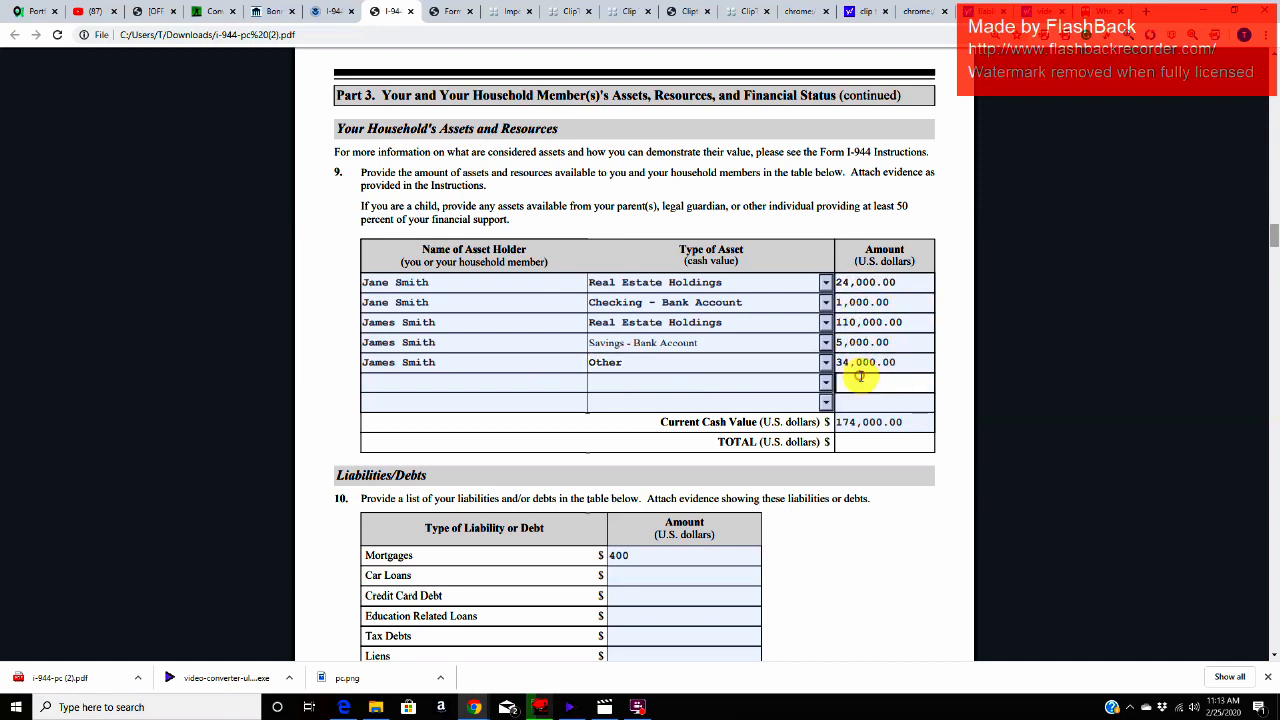
pyautogui.click(920, 423)
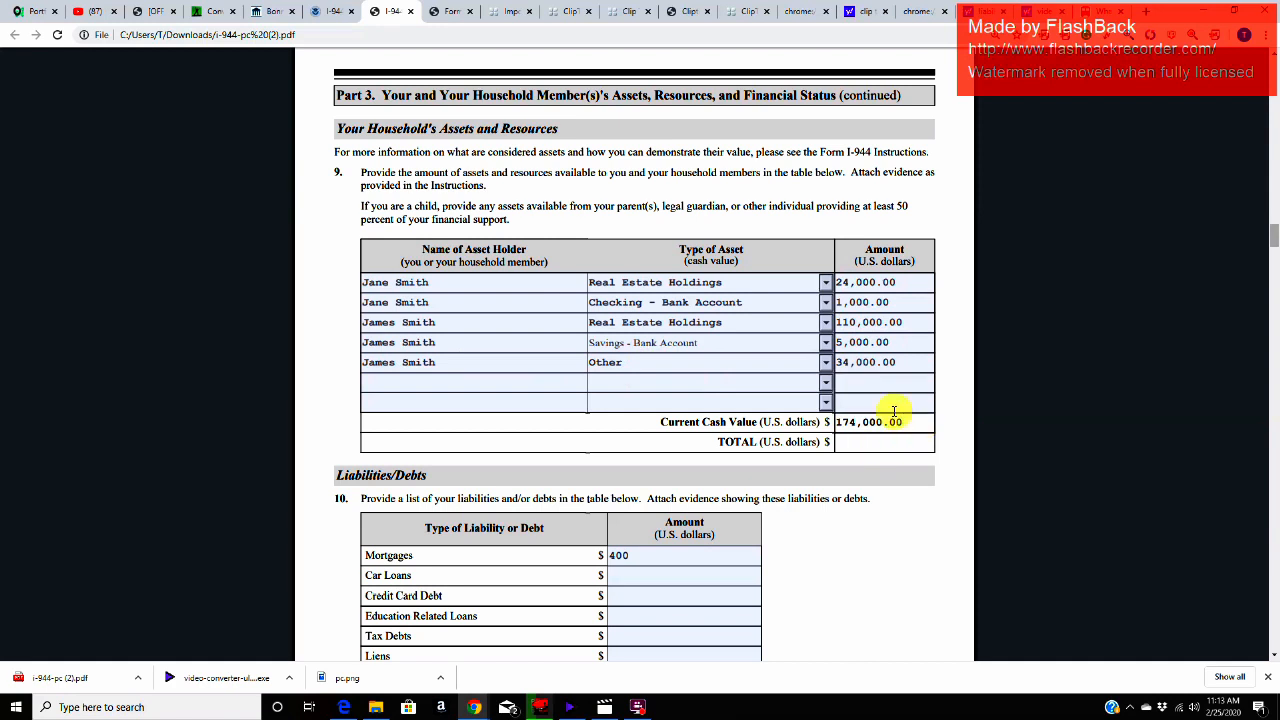
pyautogui.click(714, 442)
pyautogui.moveTo(746, 443); pyautogui.dragTo(875, 441)
pyautogui.click(874, 444)
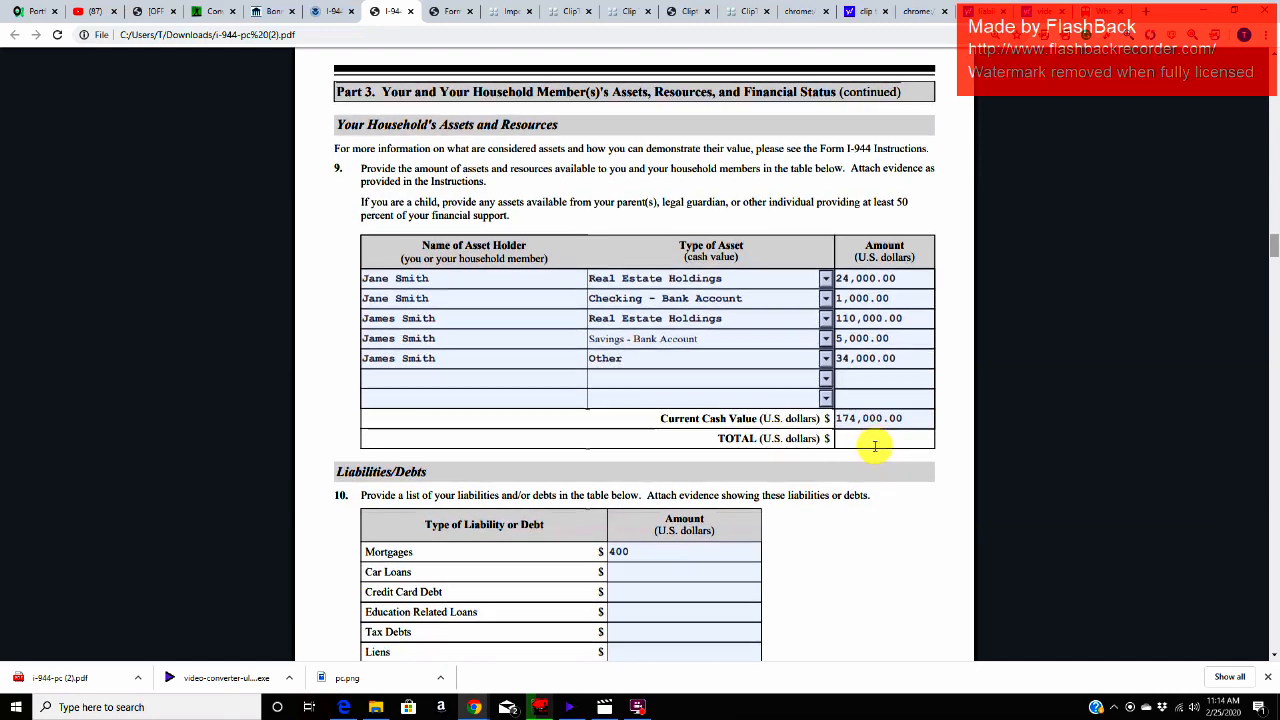
# Step: Read the Item 10 liabilities and debts instruction and examine the Mortgages amount
pyautogui.scroll(-3, 874, 442)
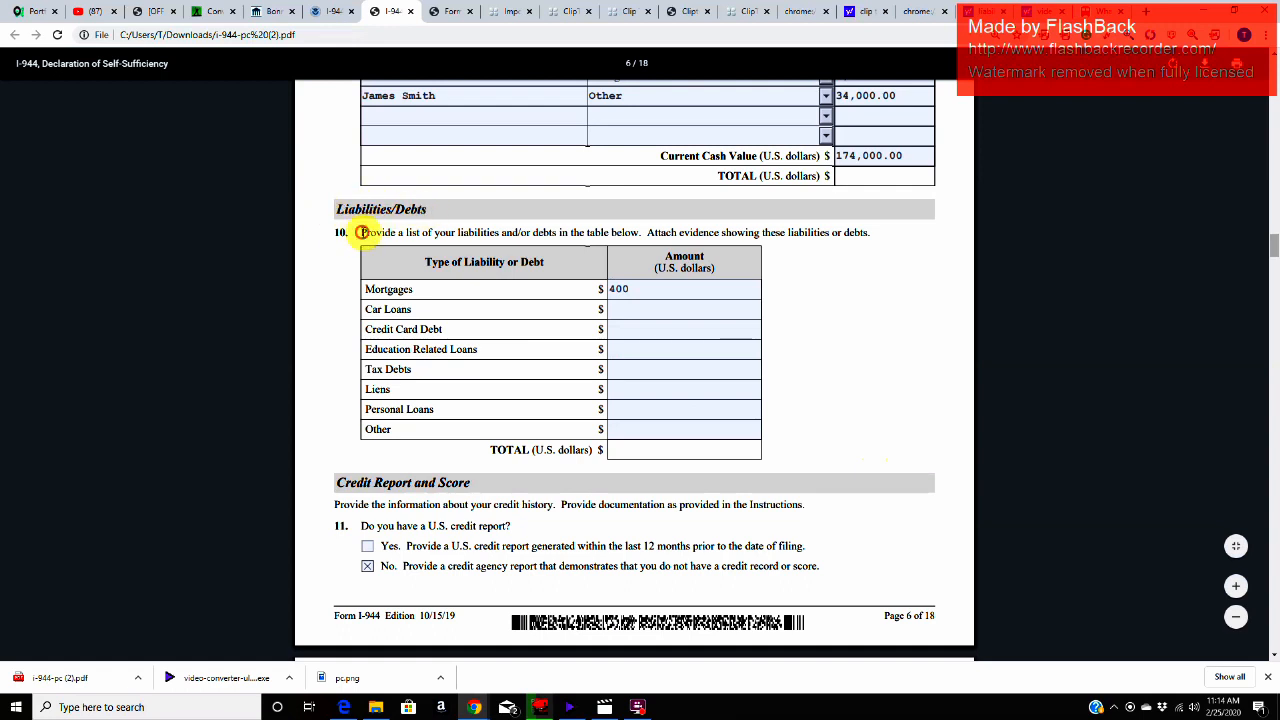
pyautogui.moveTo(362, 232); pyautogui.dragTo(633, 237)
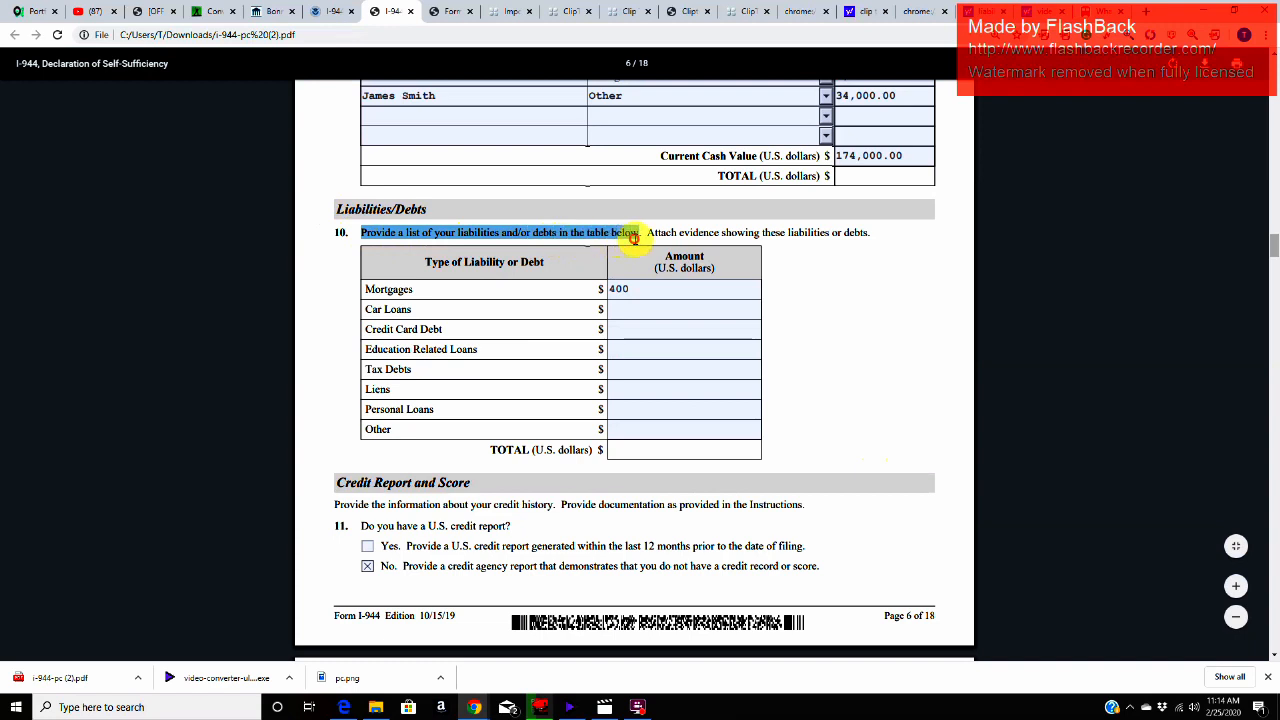
pyautogui.moveTo(637, 240); pyautogui.dragTo(645, 240)
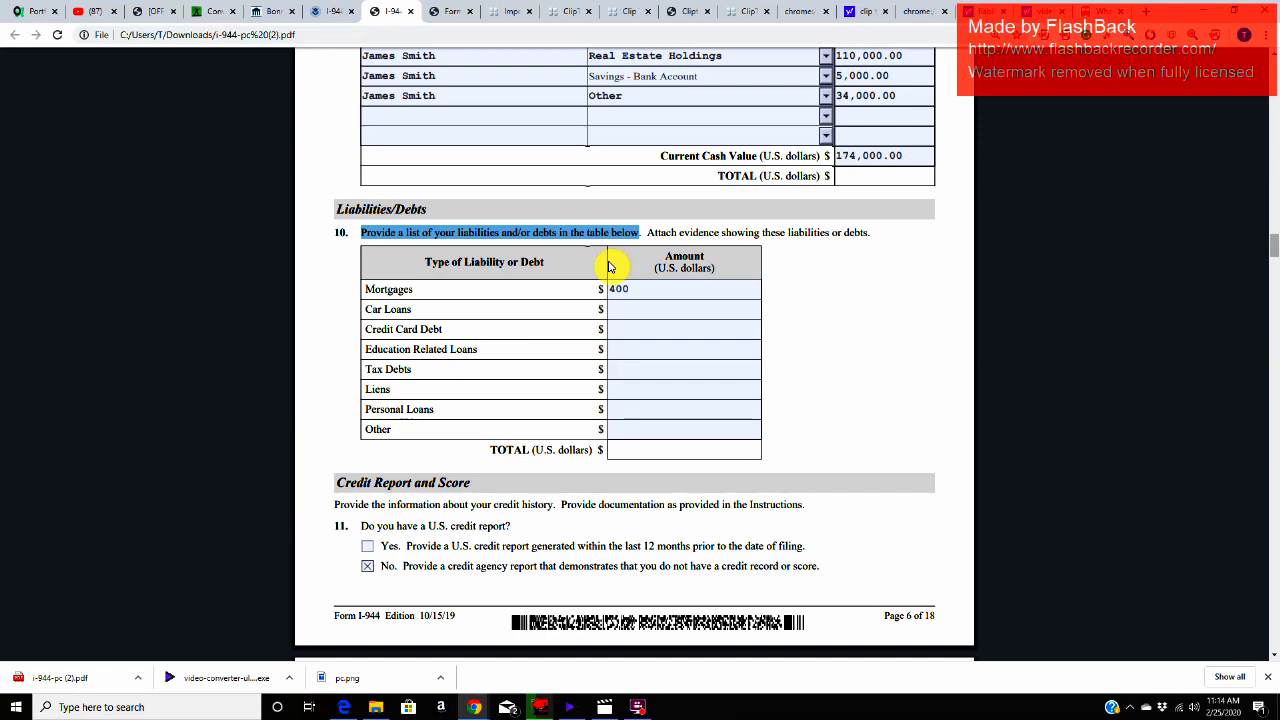
pyautogui.click(661, 284)
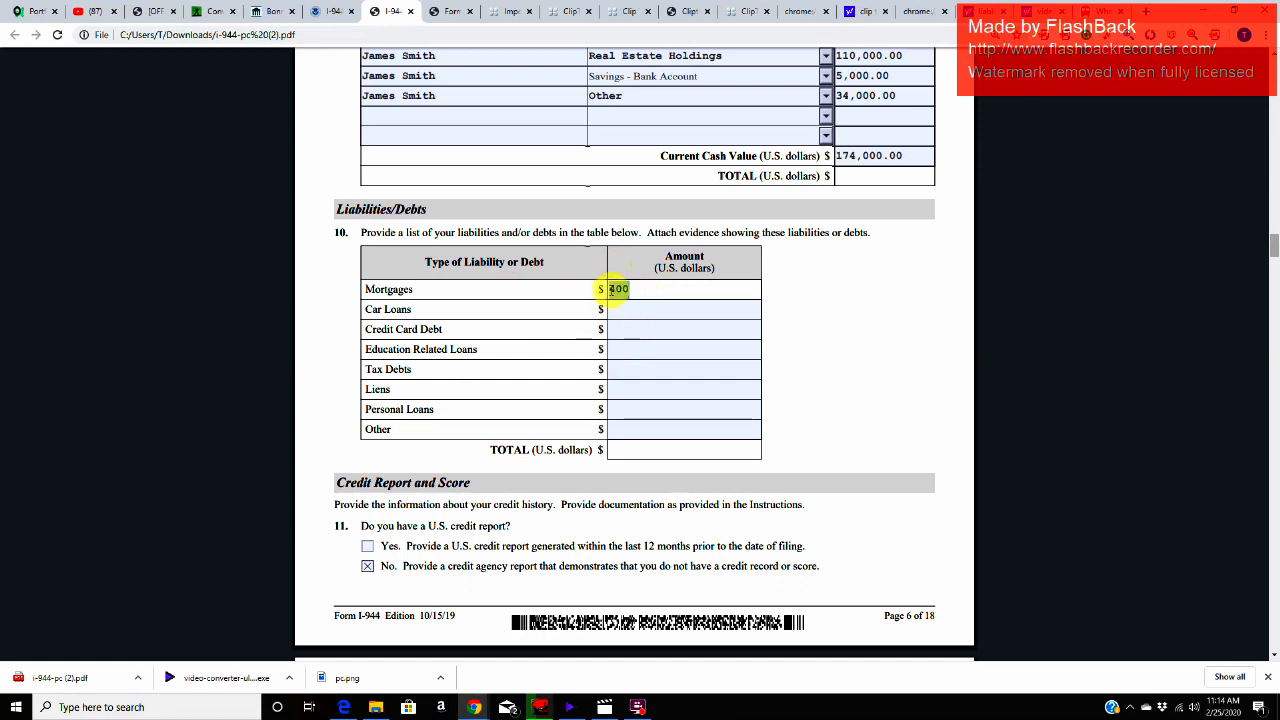
pyautogui.doubleClick(614, 289)
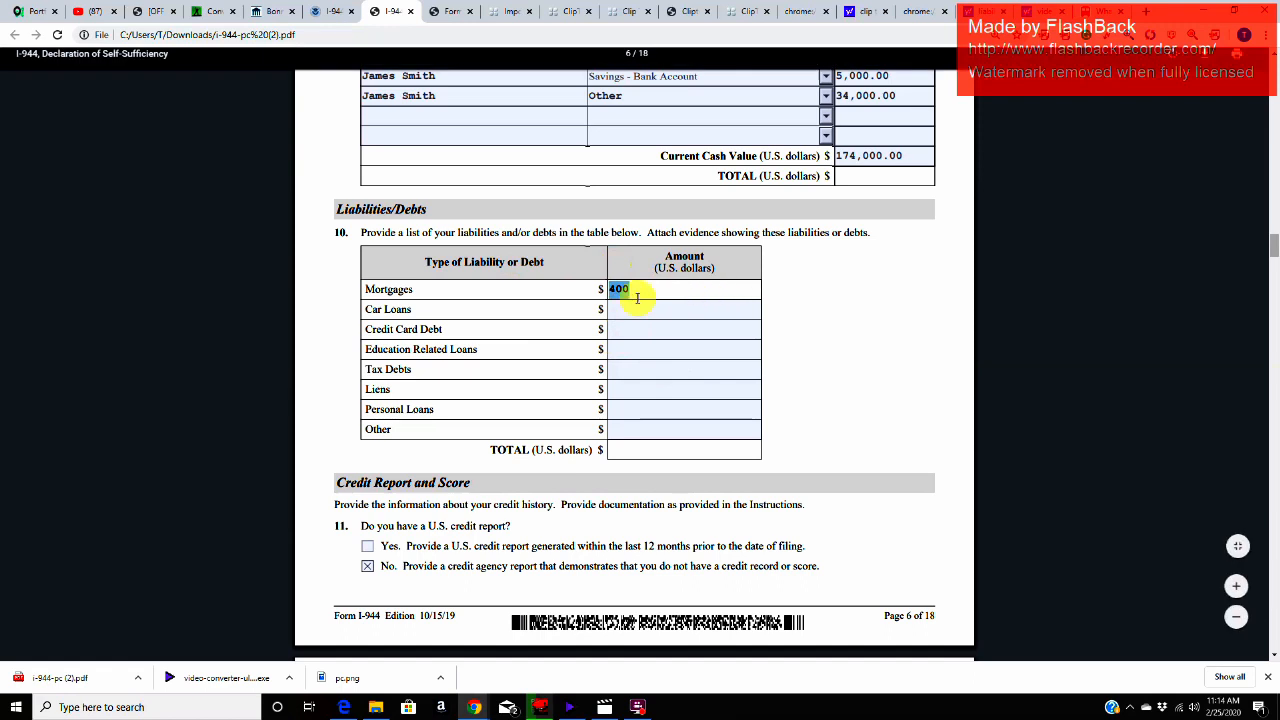
pyautogui.click(489, 302)
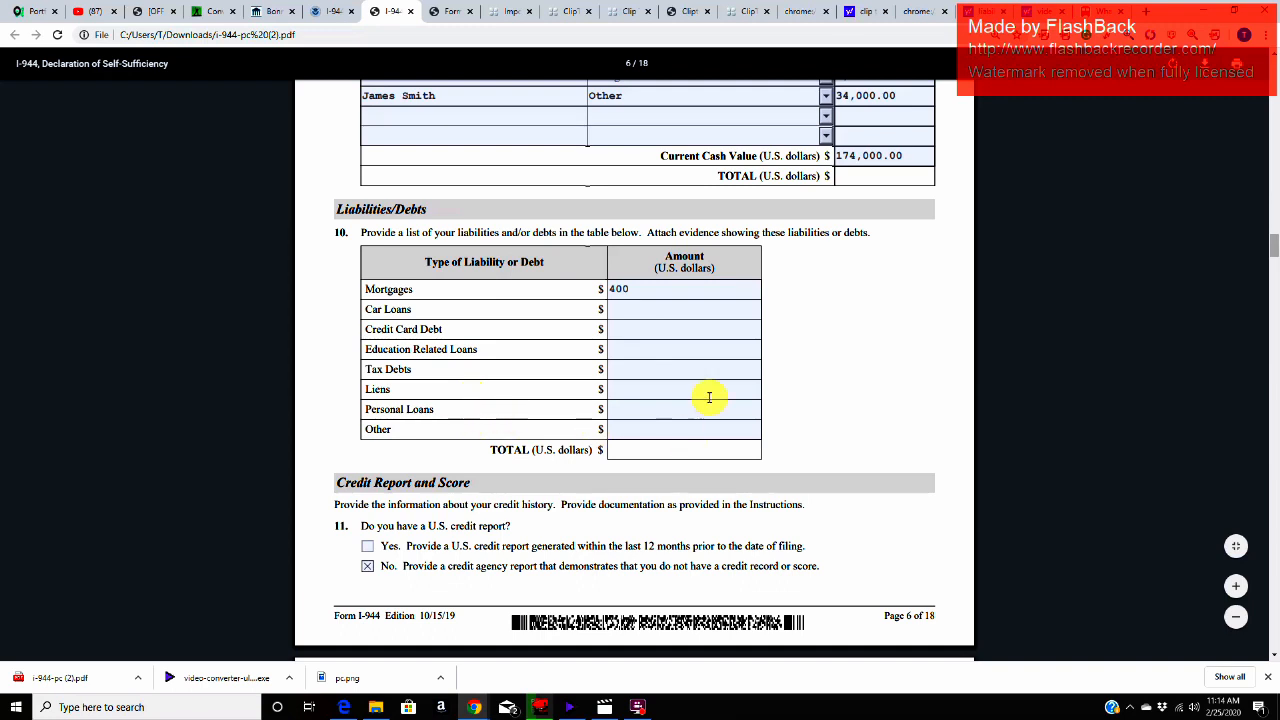
# Step: Look over the Item 10 amount fields for Other, Liens, Education Related Loans and Credit Card Debt
pyautogui.click(669, 432)
pyautogui.click(644, 396)
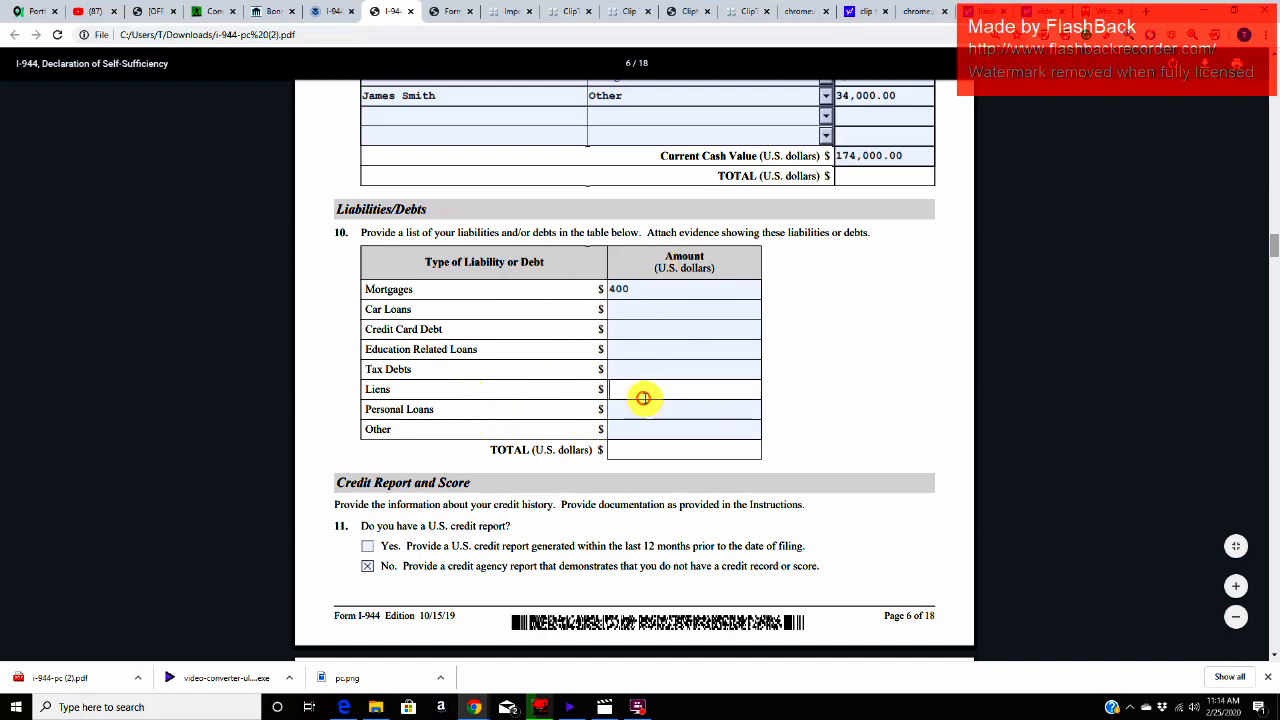
pyautogui.click(619, 350)
pyautogui.click(622, 331)
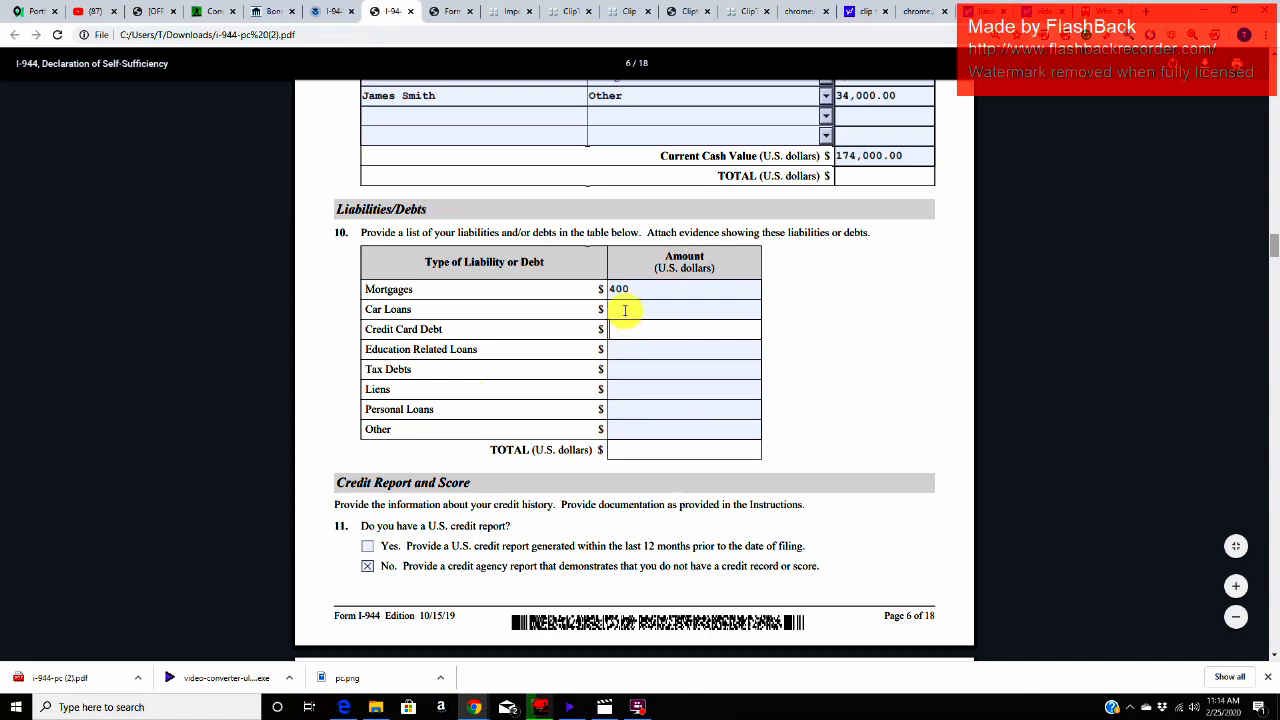
# Step: Check the Car Loans amount field and the TOTAL field in the Item 10 liabilities table
pyautogui.click(625, 310)
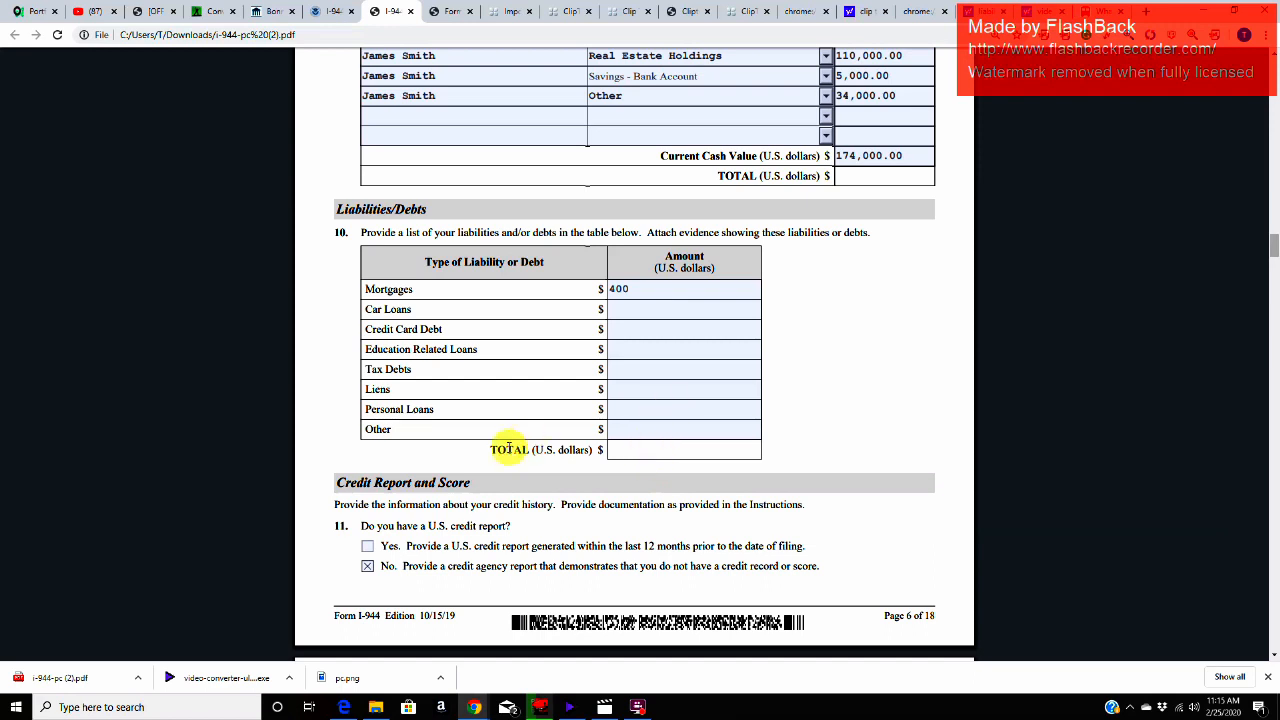
pyautogui.moveTo(494, 451); pyautogui.dragTo(637, 451)
pyautogui.click(637, 450)
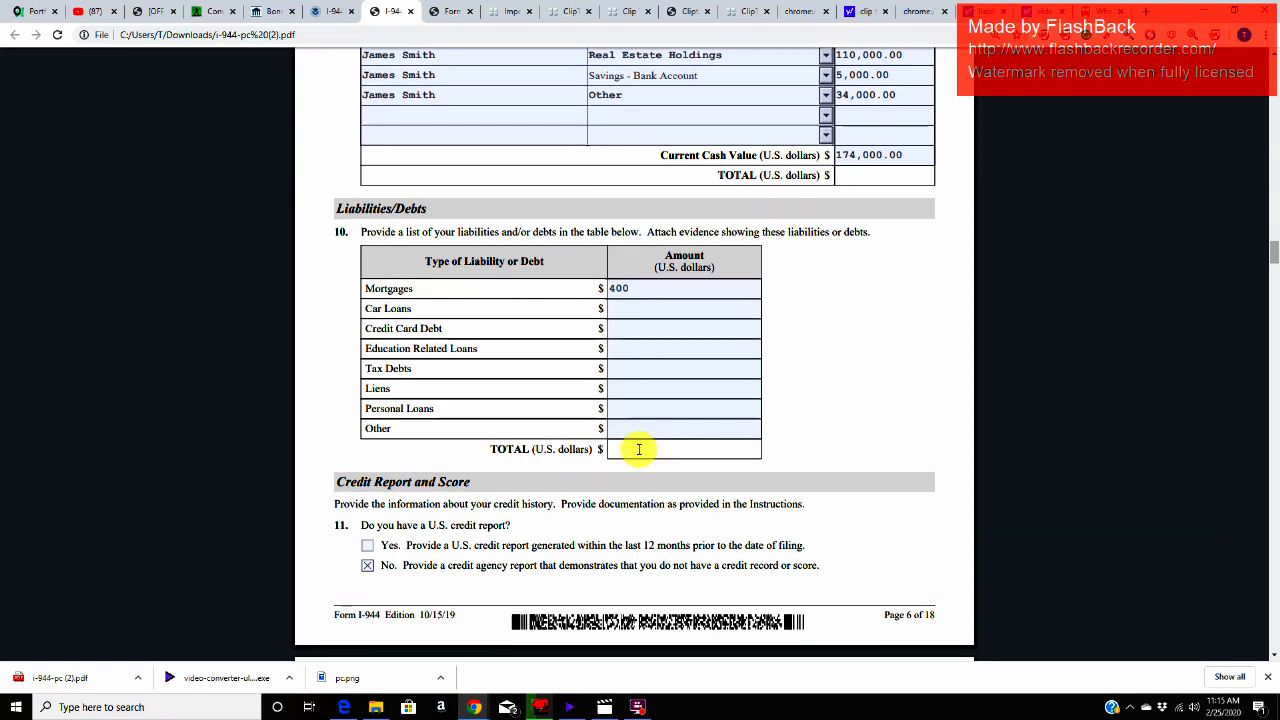
# Step: Read the Credit Report and Score instruction and look over Item 11 about having a U.S. credit report
pyautogui.scroll(-2, 600, 420)
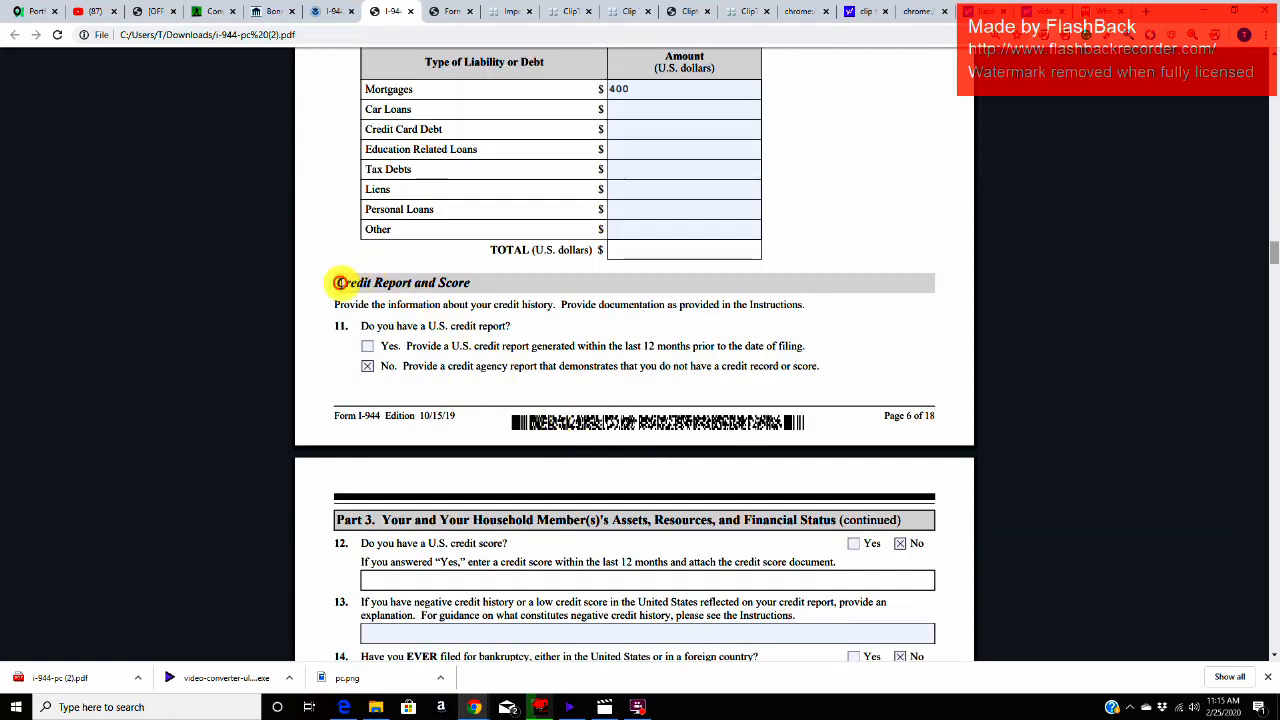
pyautogui.moveTo(338, 283); pyautogui.dragTo(470, 282)
pyautogui.moveTo(336, 306); pyautogui.dragTo(555, 306)
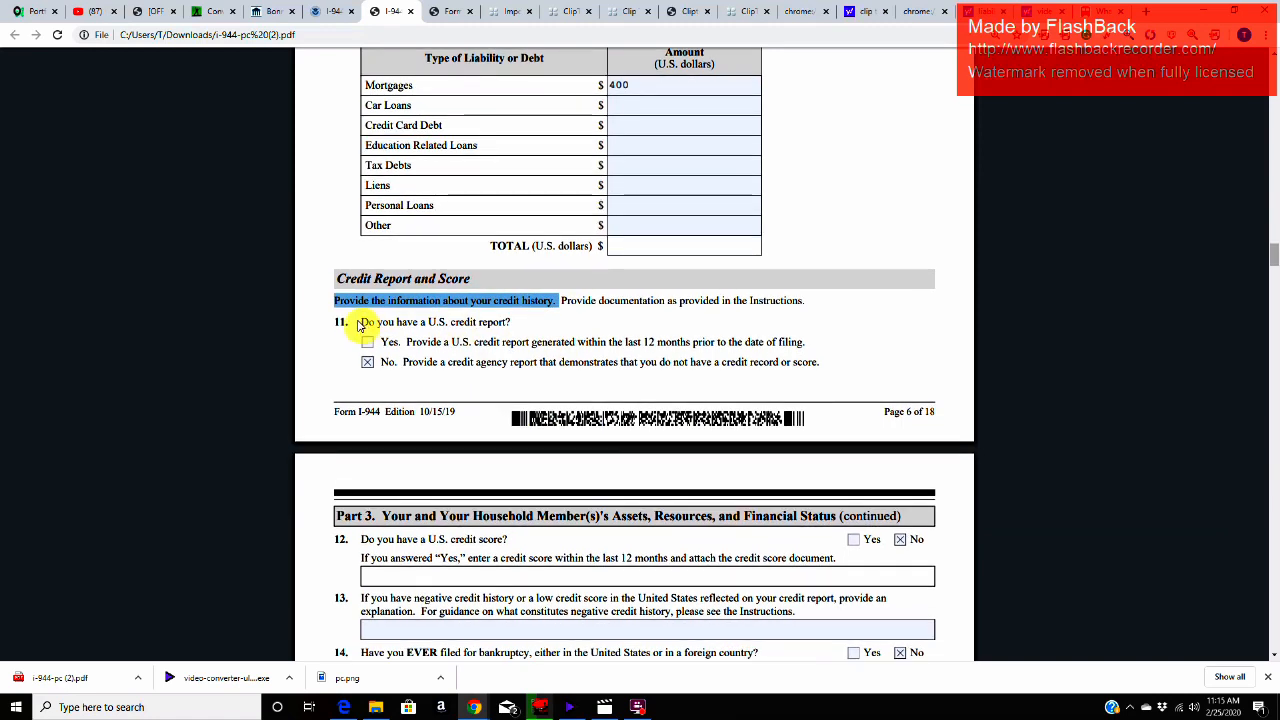
pyautogui.scroll(-1, 363, 327)
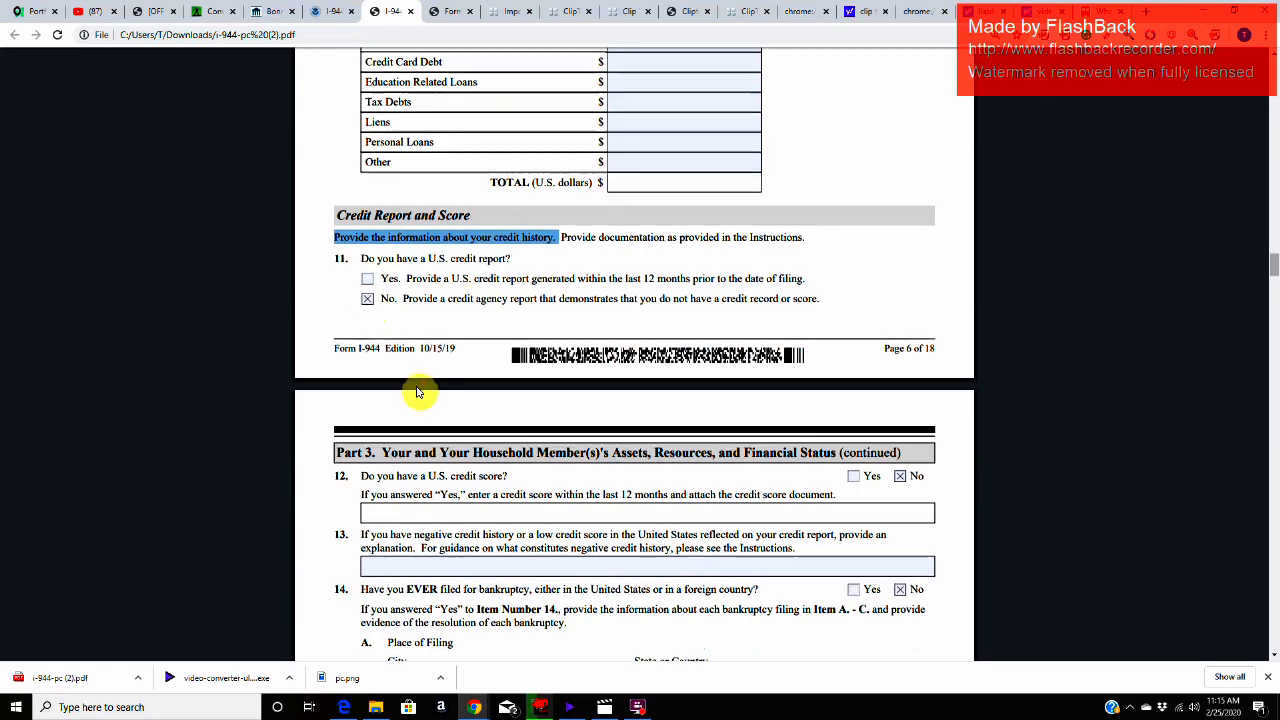
# Step: Read Item 12 about a U.S. credit score, including its score field and the instruction for a "Yes" answer
pyautogui.scroll(-3, 418, 391)
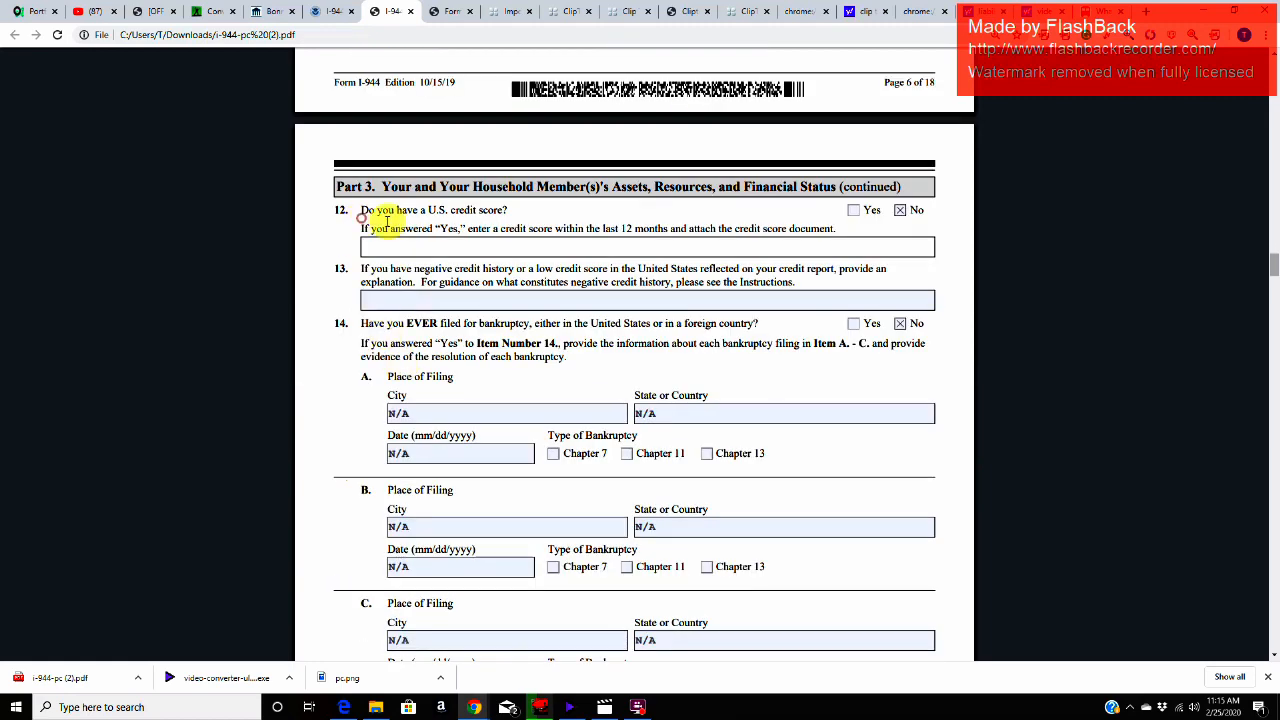
pyautogui.moveTo(361, 211); pyautogui.dragTo(527, 208)
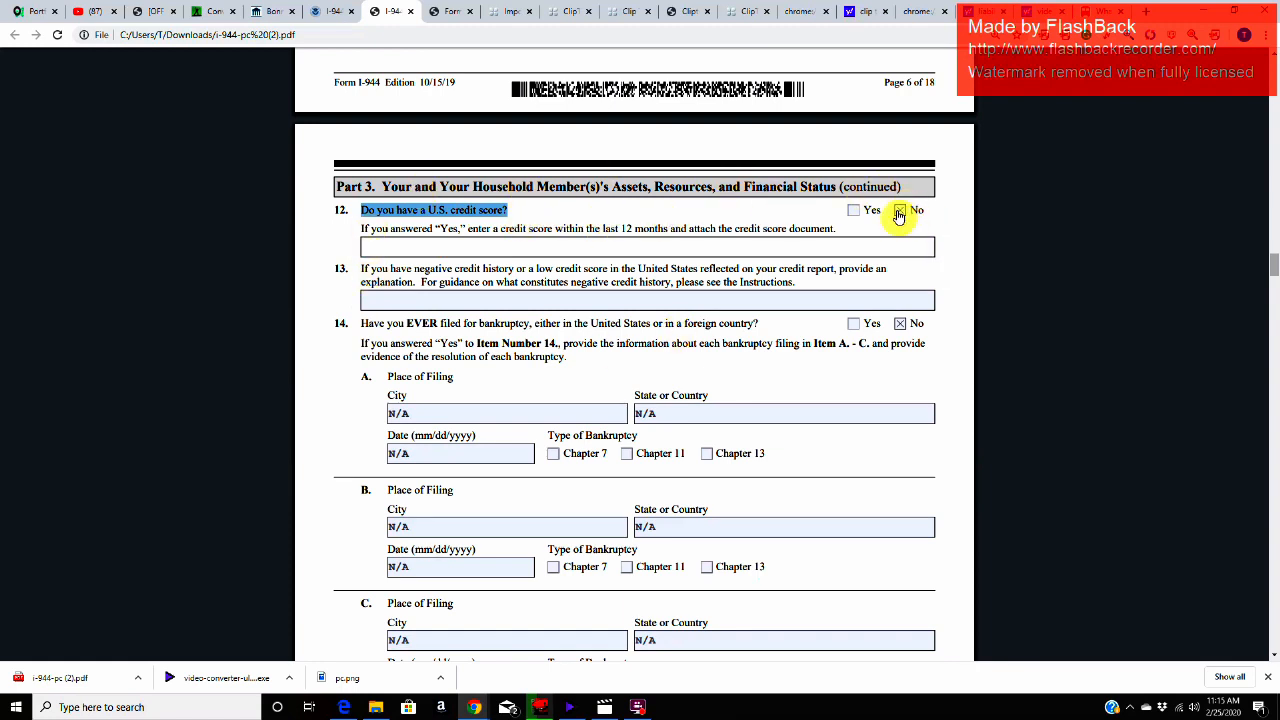
pyautogui.click(560, 253)
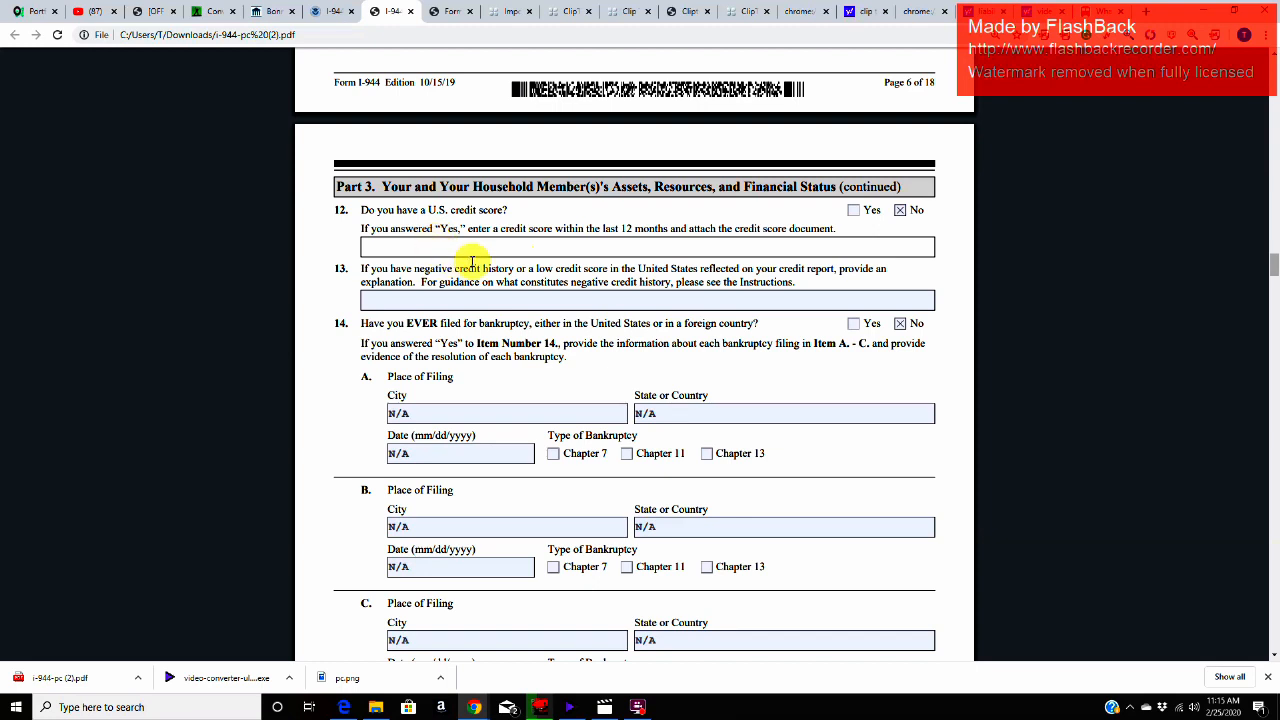
pyautogui.moveTo(461, 233); pyautogui.dragTo(668, 229)
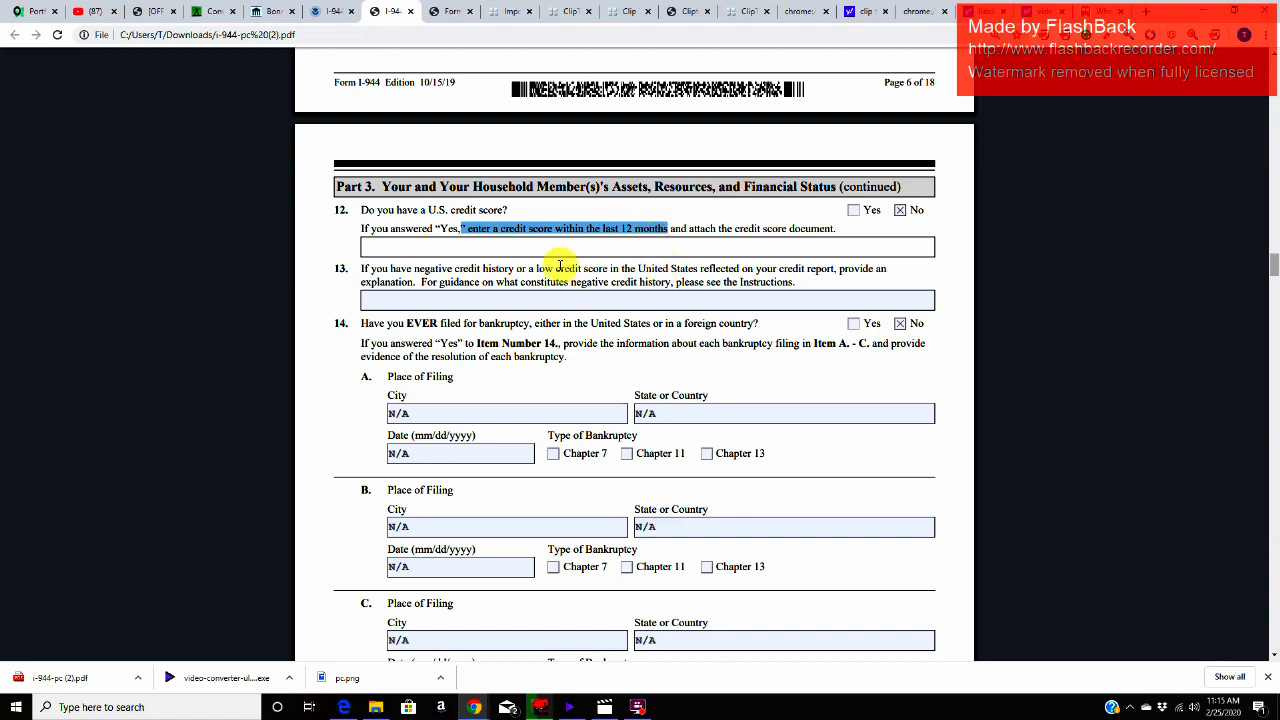
# Step: Read Item 13 on negative credit history or a low credit score and examine its explanation field
pyautogui.tripleClick(356, 271)
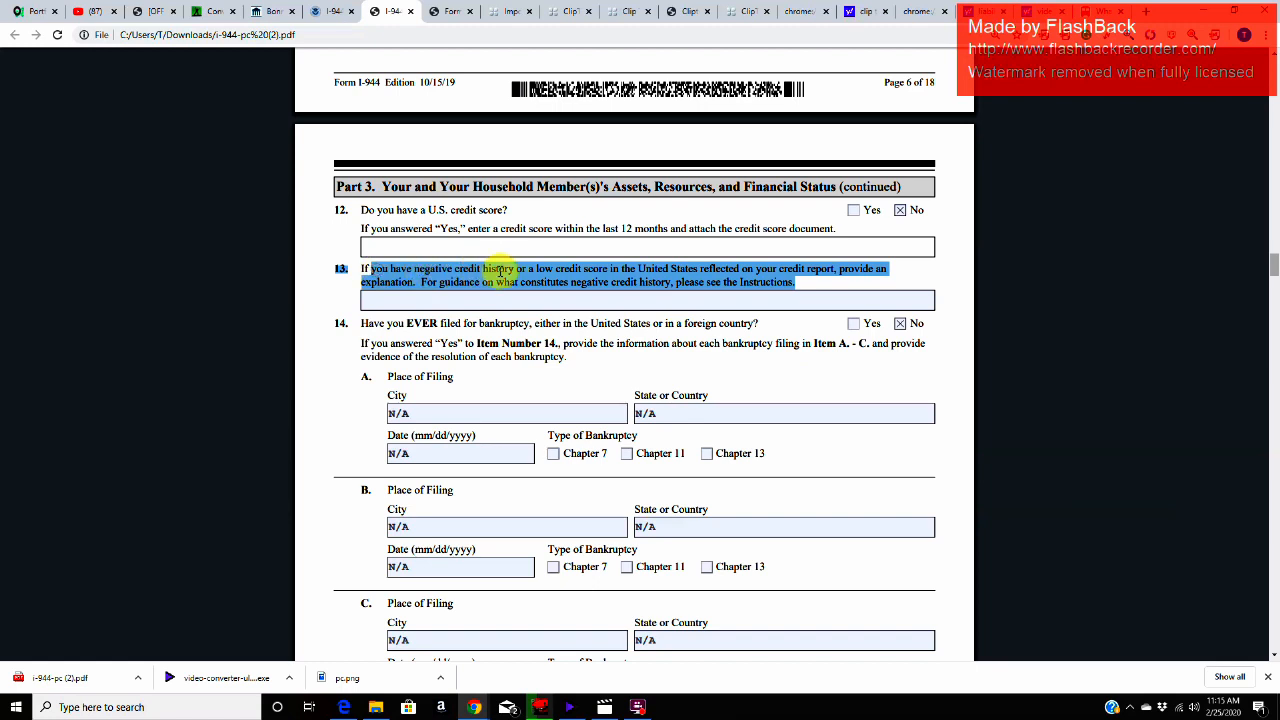
pyautogui.click(693, 269)
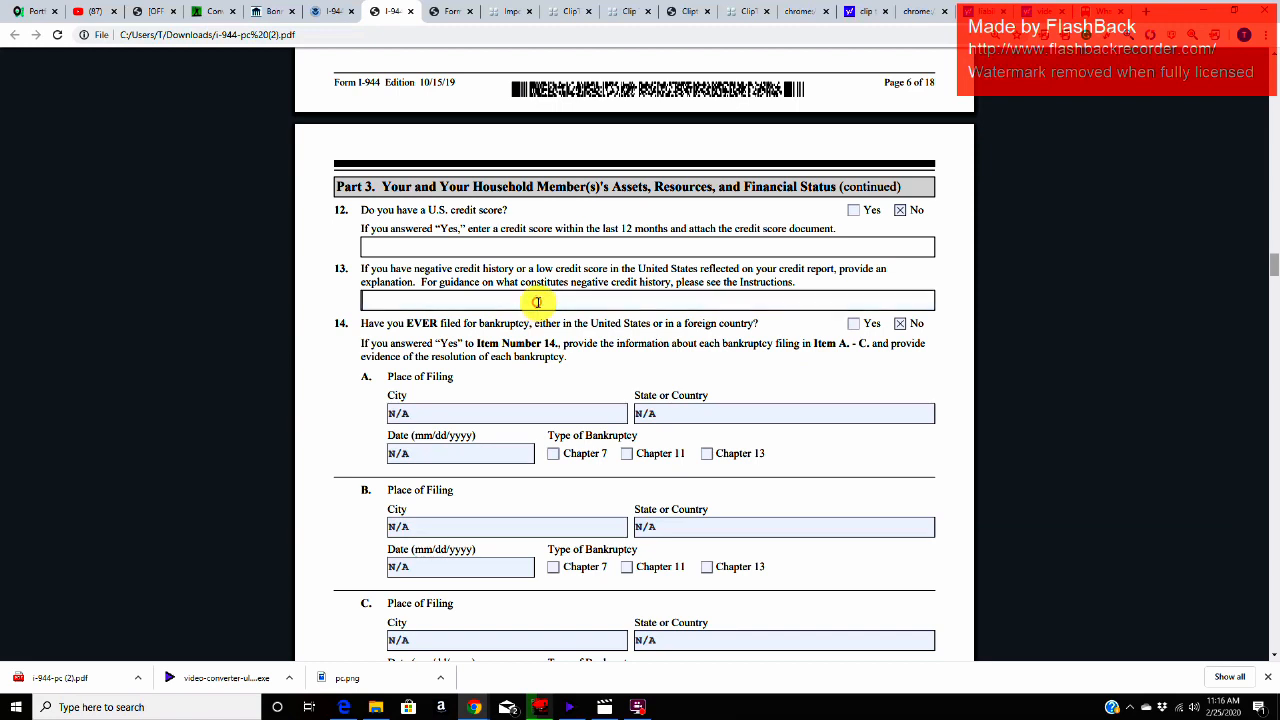
pyautogui.click(501, 304)
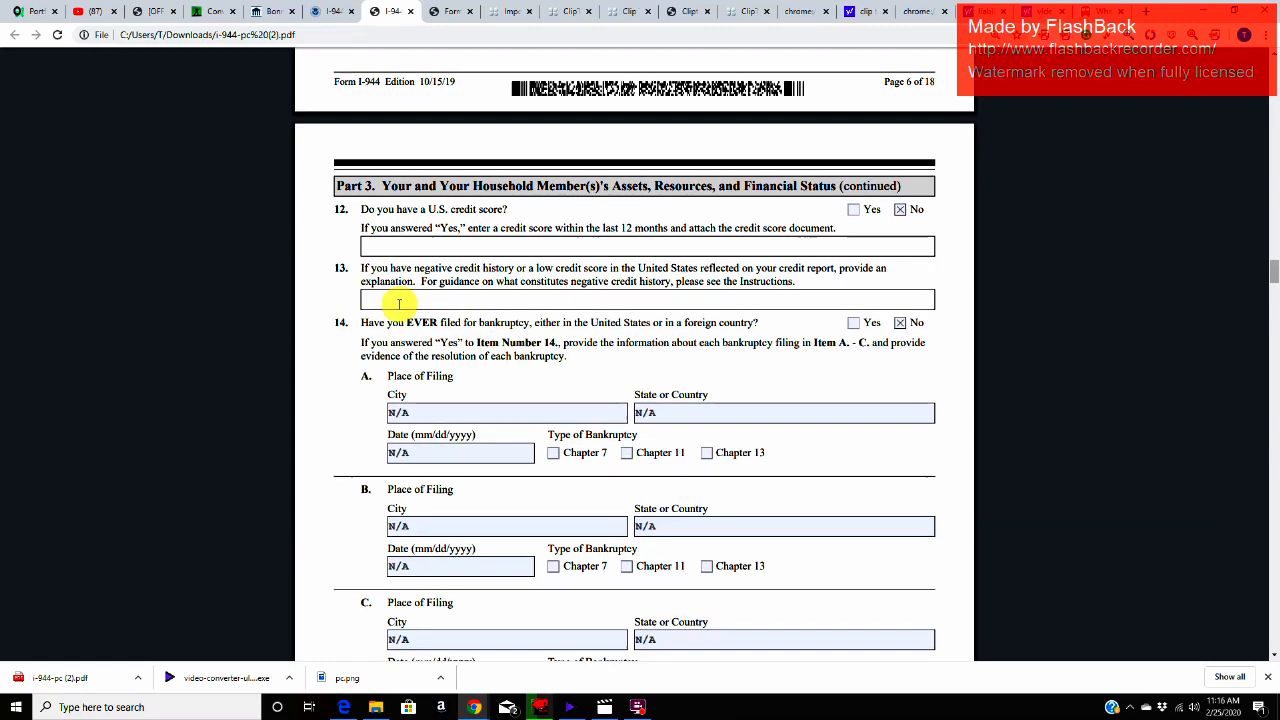
# Step: Review the Item 14 bankruptcy question and its place of filing and date fields in Items A to C
pyautogui.scroll(-4, 385, 300)
pyautogui.moveTo(362, 127); pyautogui.dragTo(760, 127)
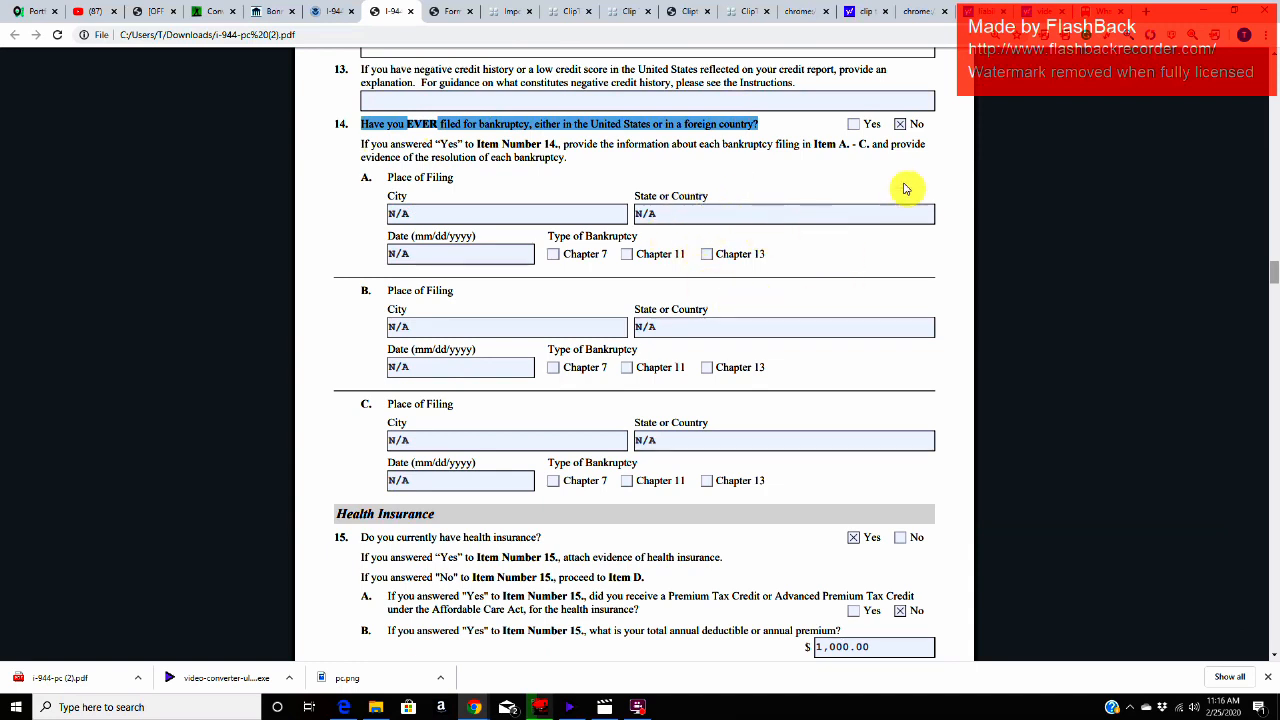
pyautogui.click(752, 214)
pyautogui.click(688, 328)
pyautogui.click(565, 447)
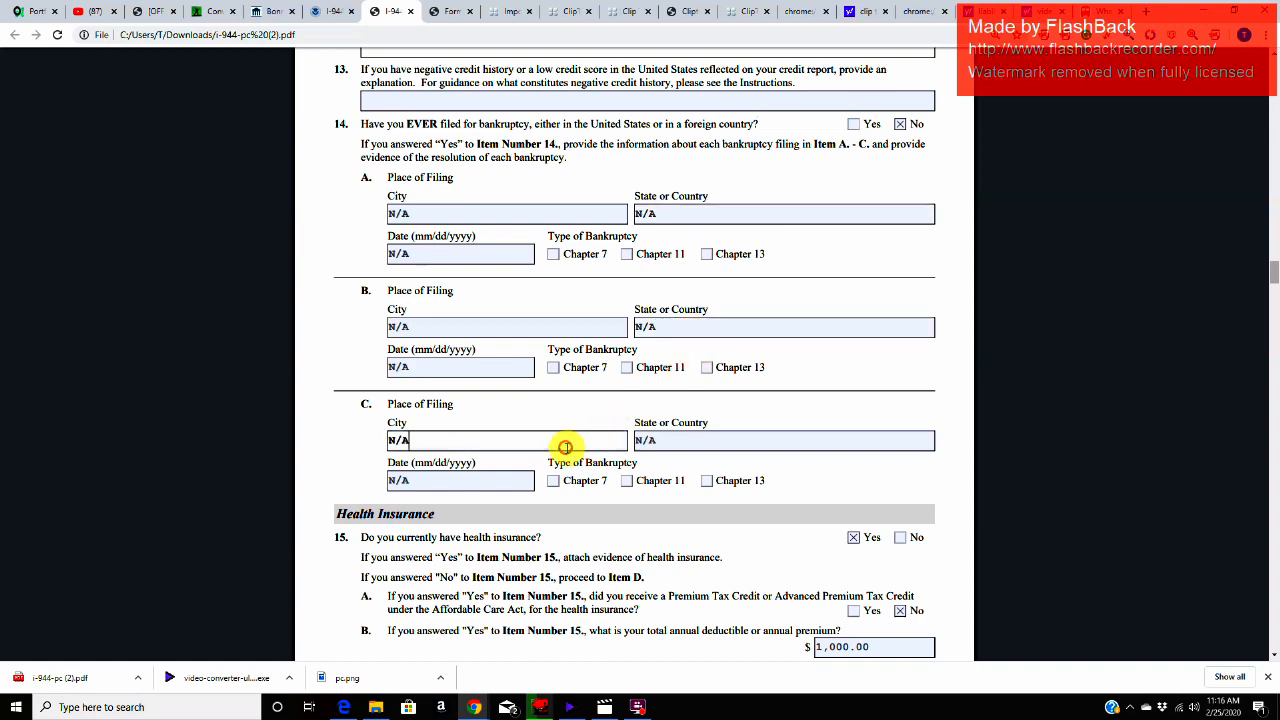
pyautogui.click(487, 482)
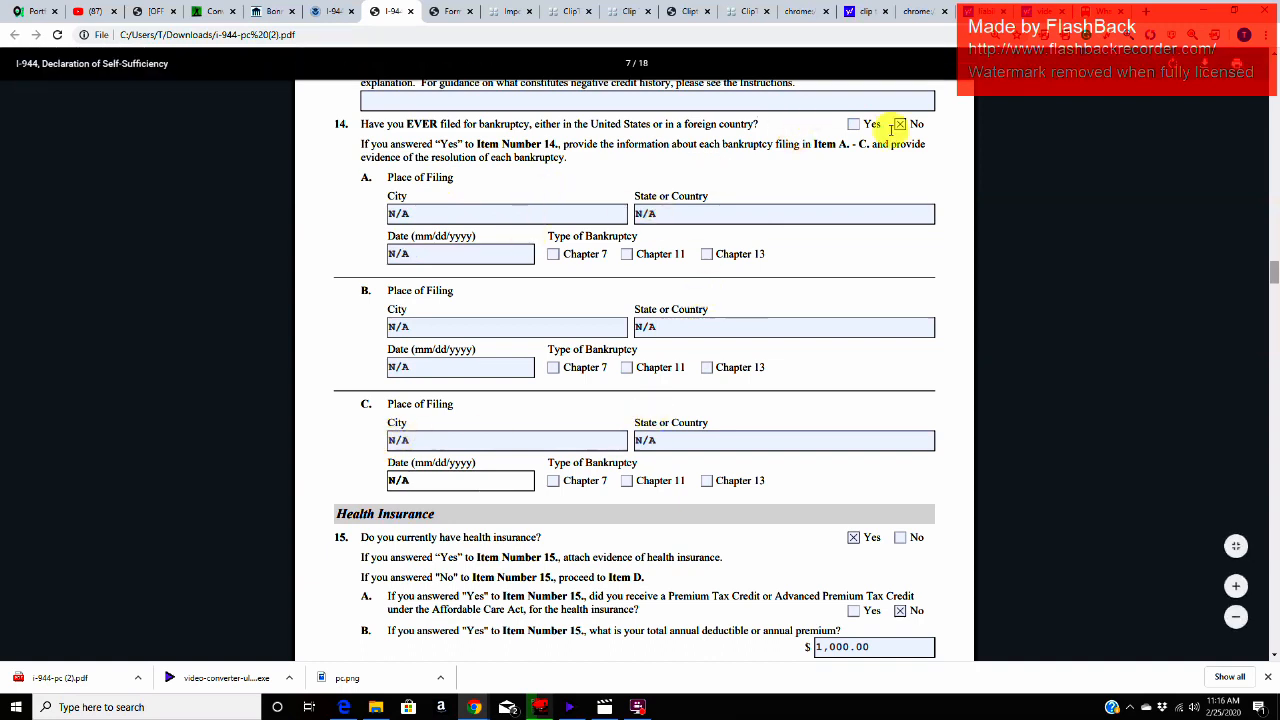
pyautogui.click(550, 217)
pyautogui.click(491, 249)
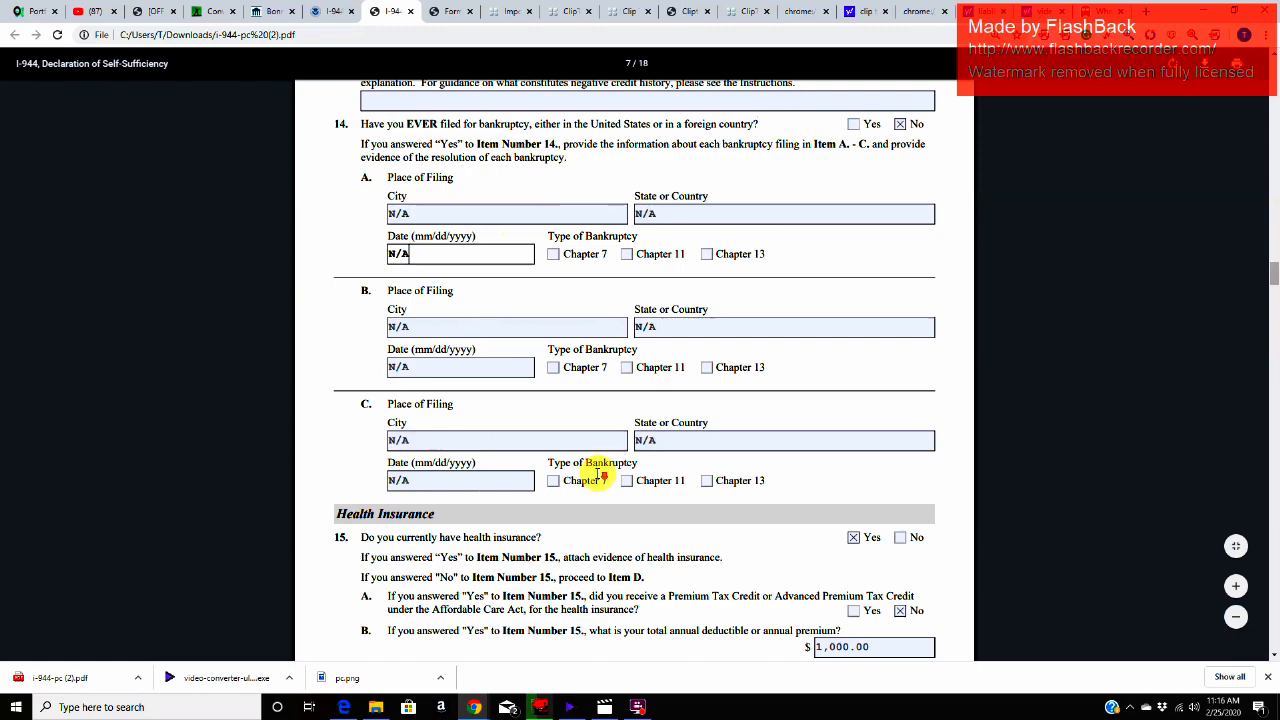
# Step: Read the Item 15 health insurance question and its evidence instruction, and glance ahead at Item D on page 8
pyautogui.scroll(-2, 598, 475)
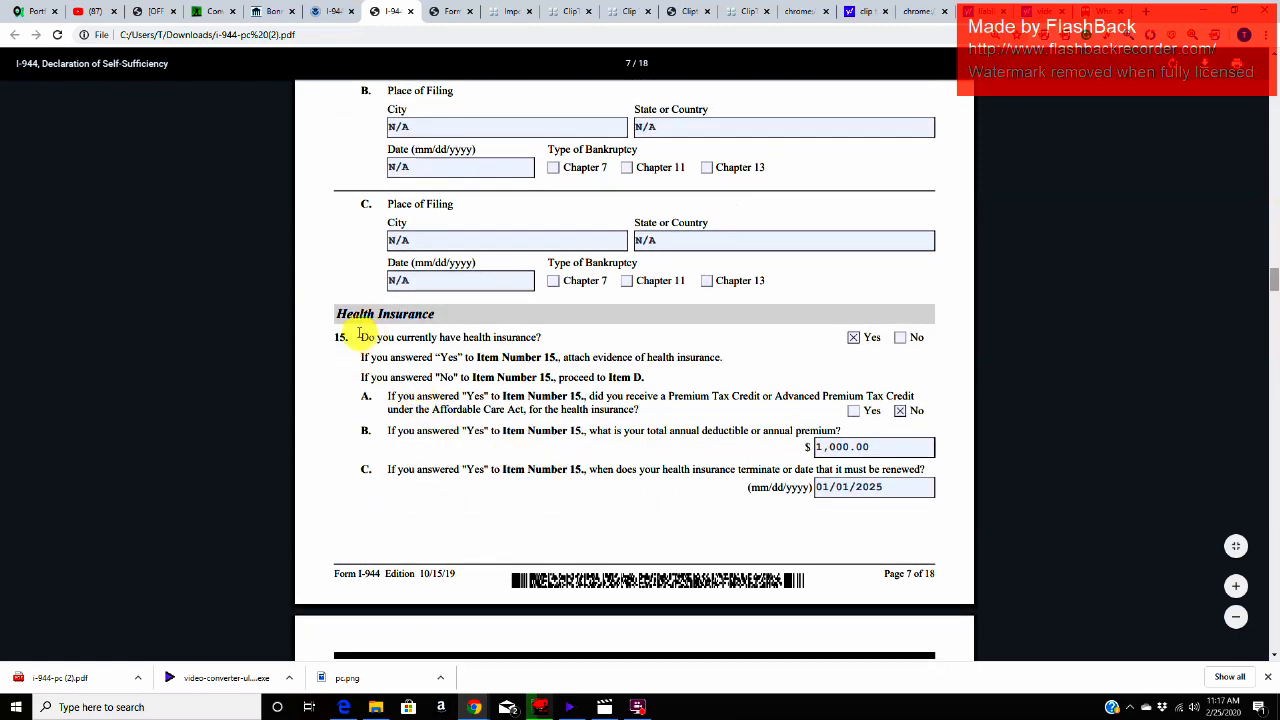
pyautogui.moveTo(360, 337); pyautogui.dragTo(552, 341)
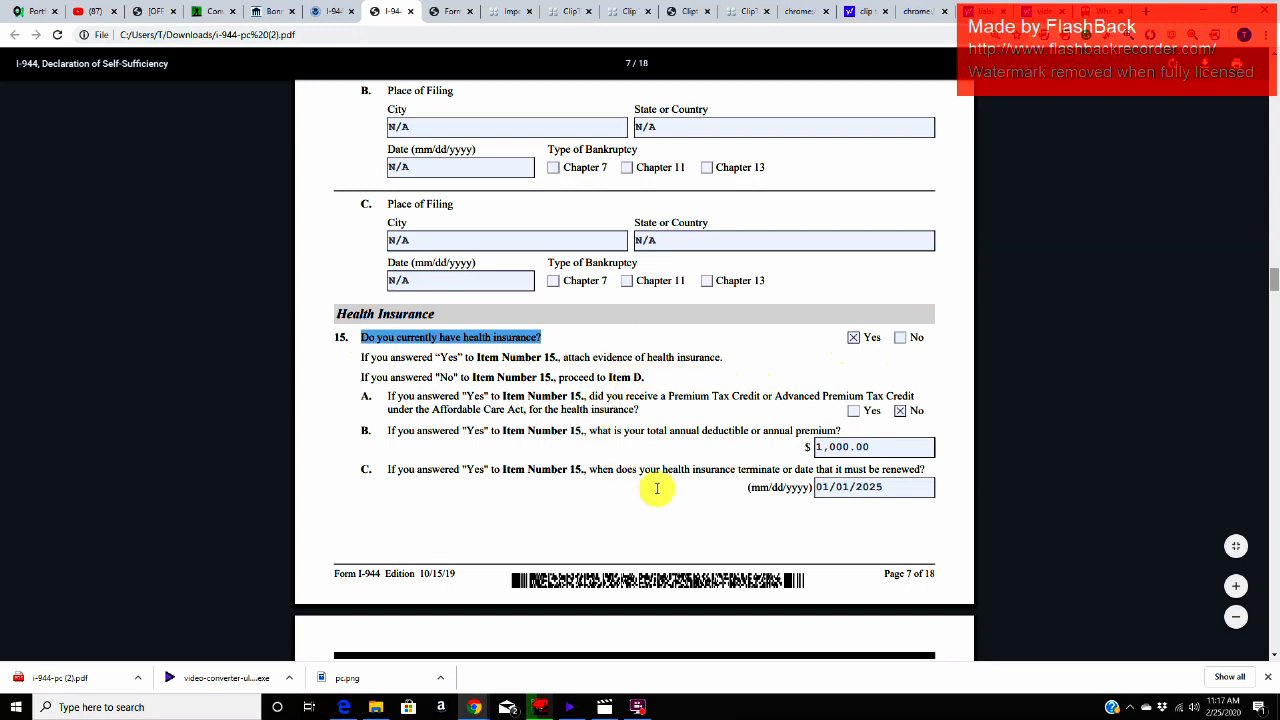
pyautogui.click(726, 362)
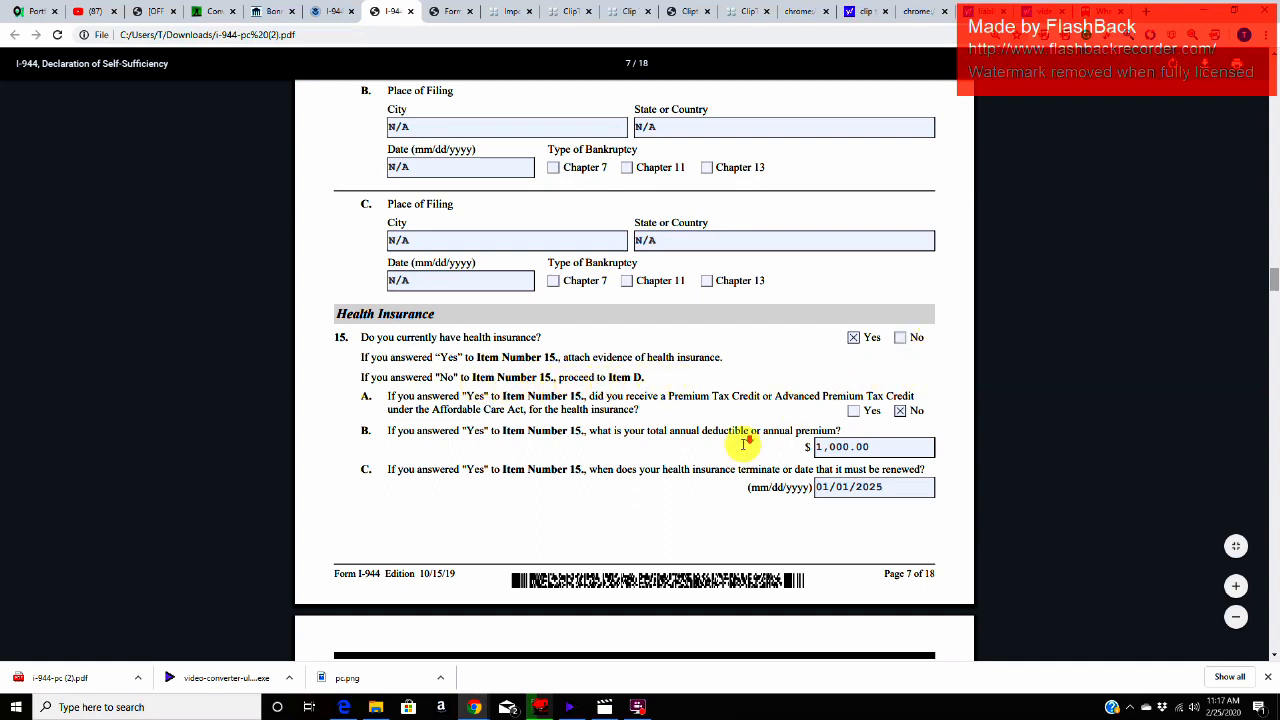
pyautogui.scroll(-3, 743, 437)
pyautogui.scroll(-1, 736, 447)
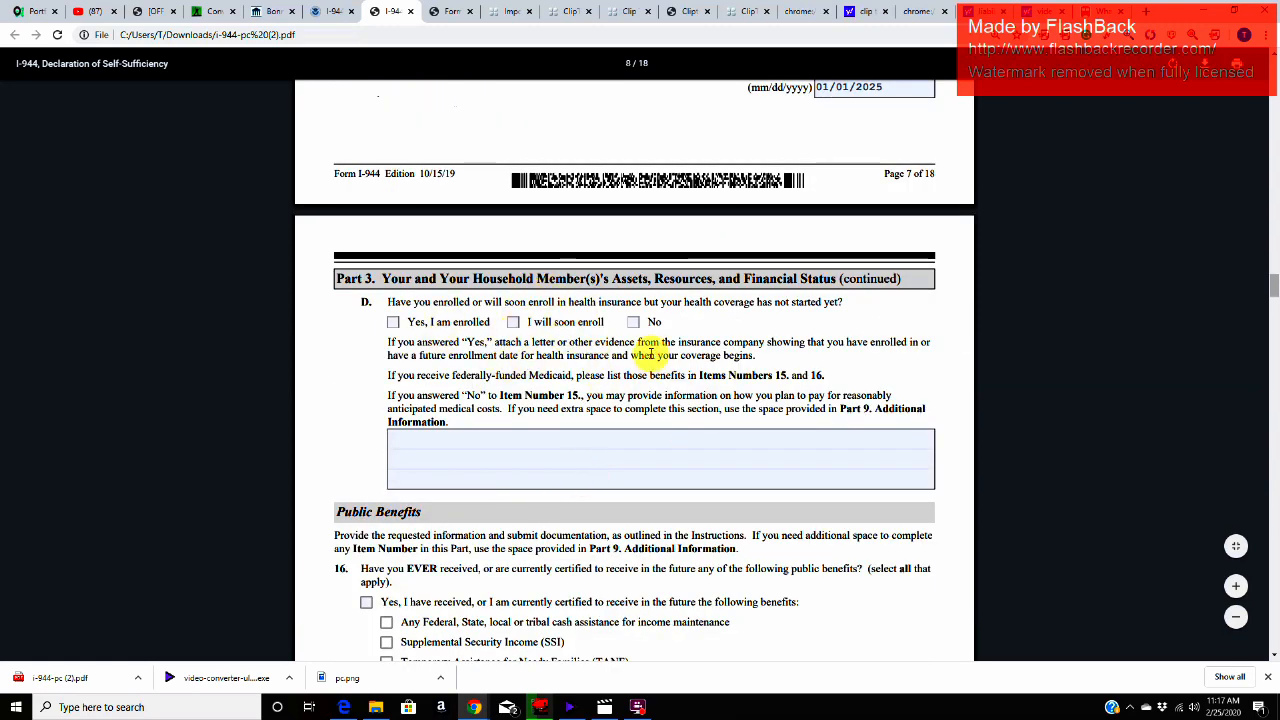
pyautogui.scroll(2, 651, 353)
pyautogui.scroll(3, 651, 353)
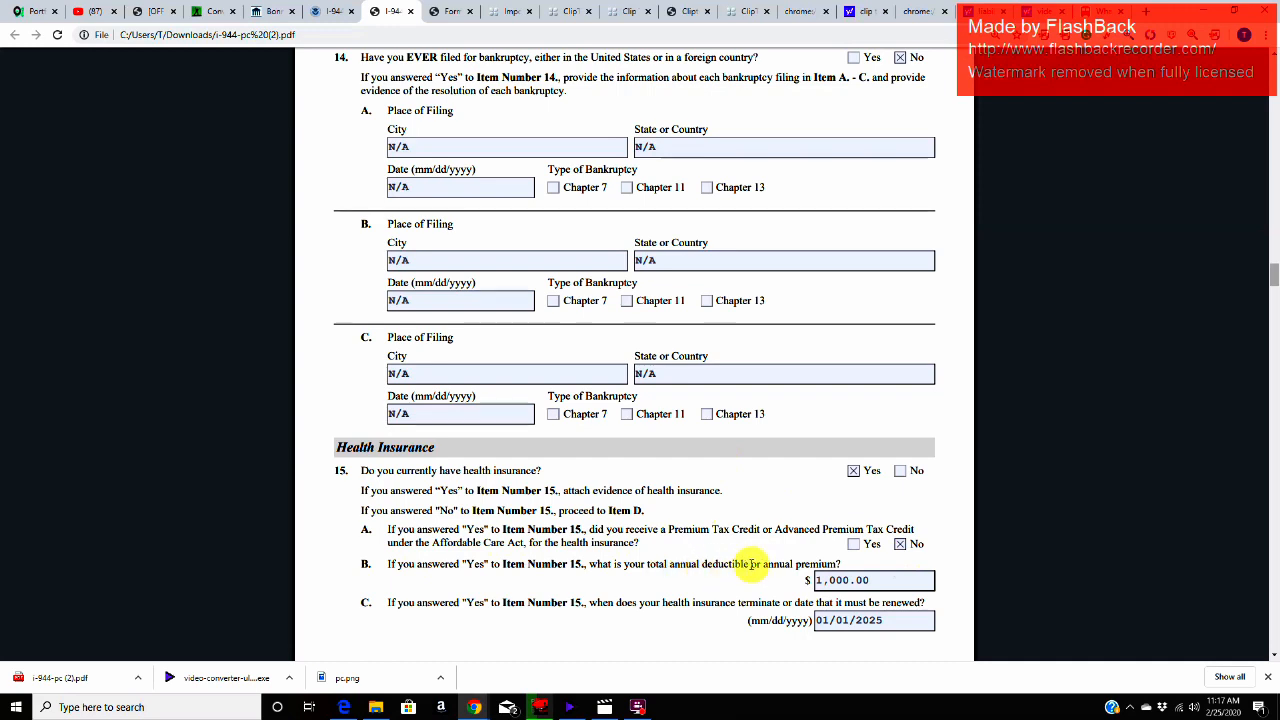
# Step: Examine the annual deductible or premium amount in Item 15.B and the termination or renewal date in Item 15.C
pyautogui.click(880, 582)
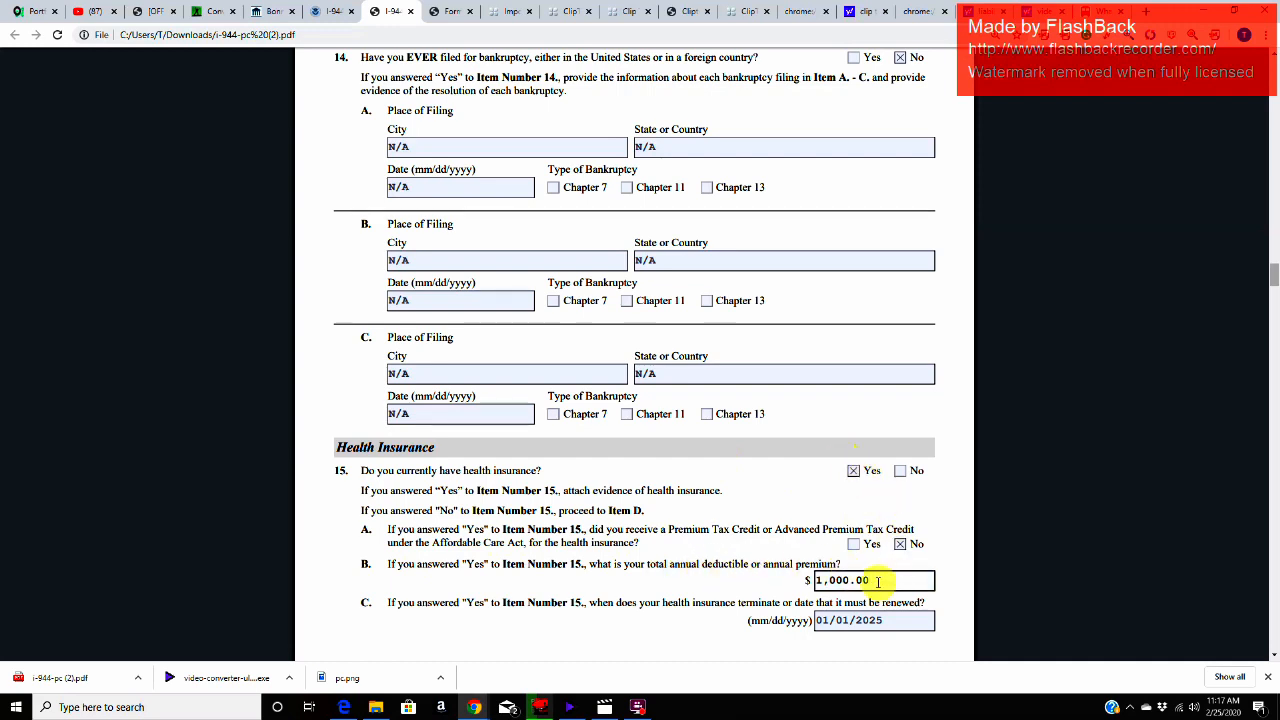
pyautogui.moveTo(872, 578); pyautogui.dragTo(817, 579)
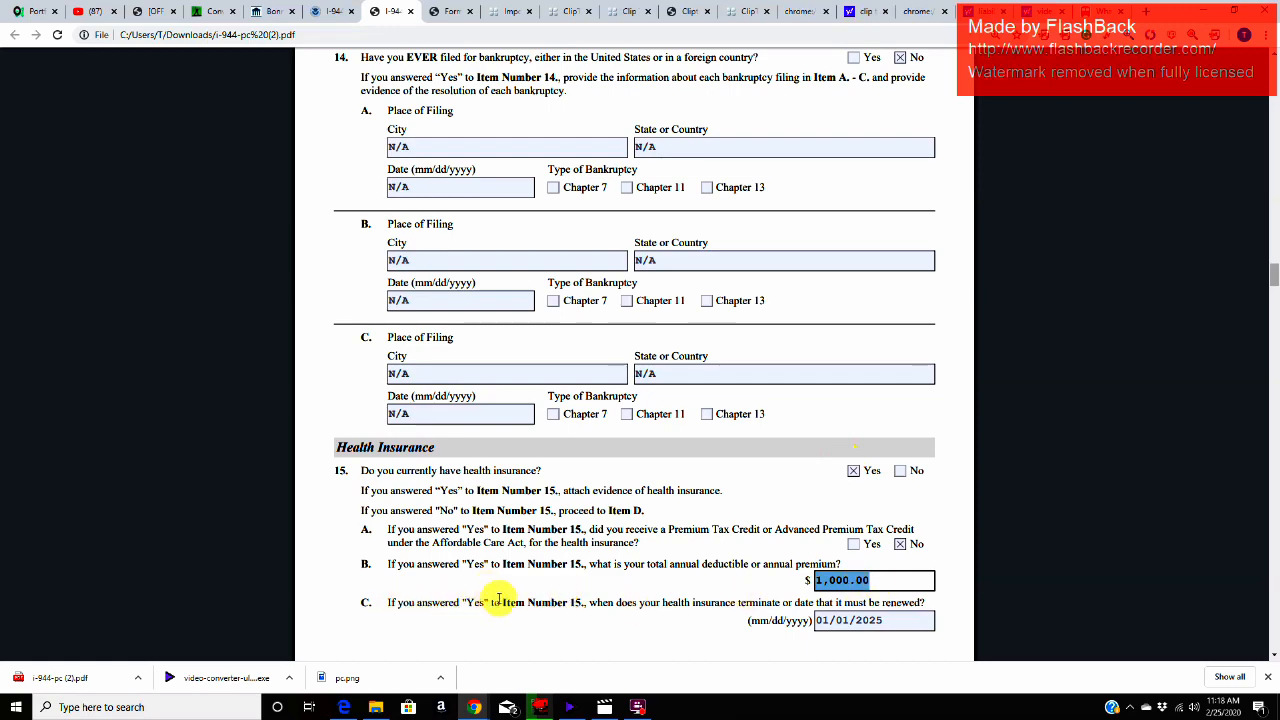
pyautogui.scroll(-1, 502, 600)
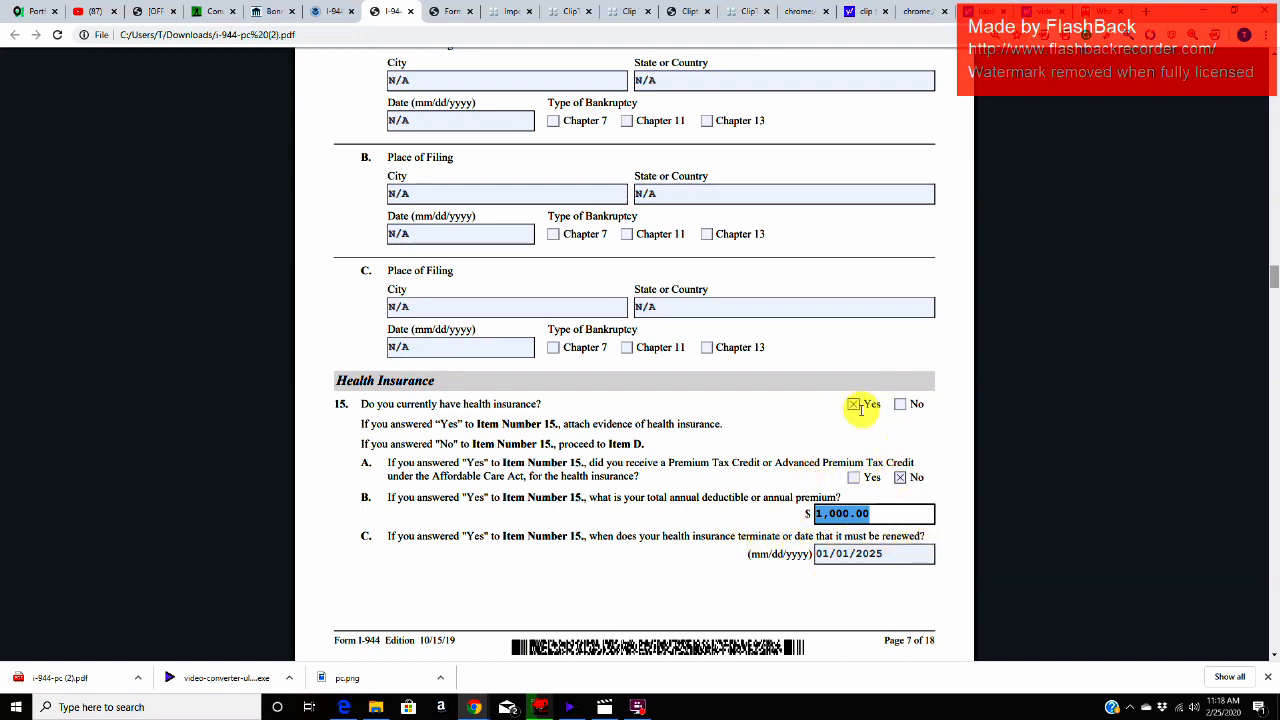
pyautogui.click(900, 556)
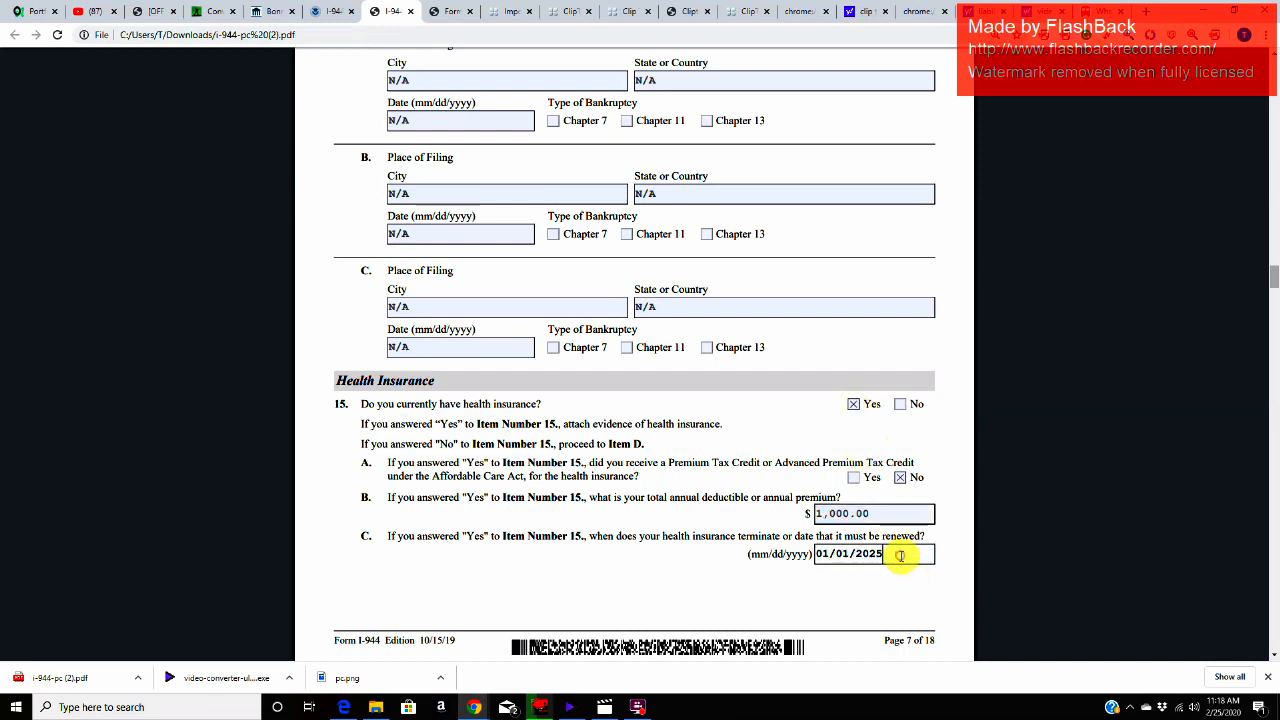
pyautogui.click(840, 556)
pyautogui.moveTo(820, 556); pyautogui.dragTo(868, 556)
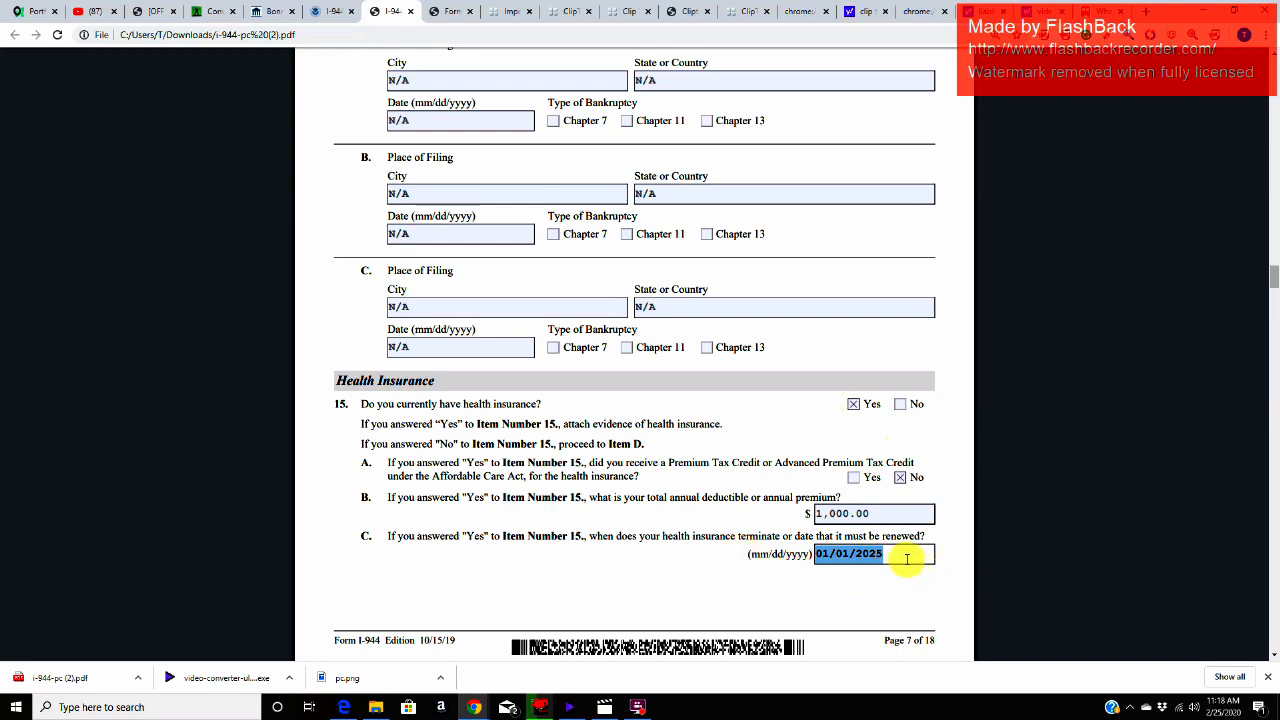
pyautogui.click(905, 558)
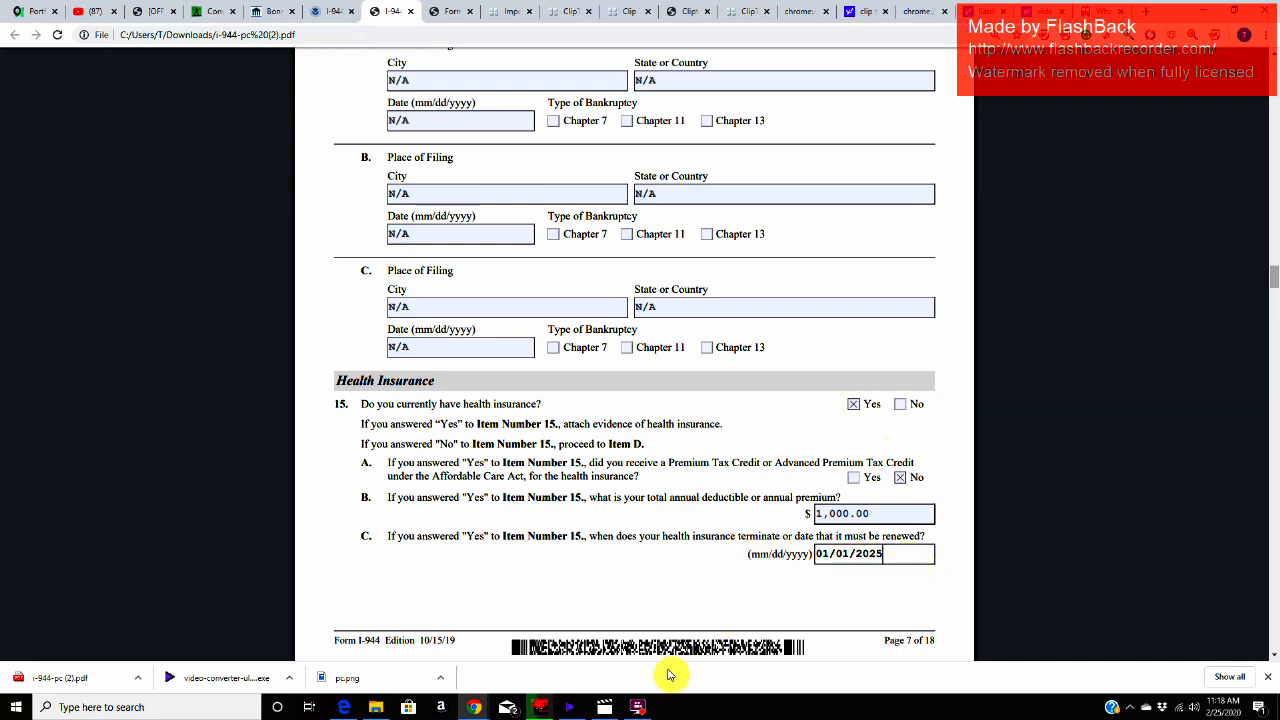
pyautogui.click(640, 708)
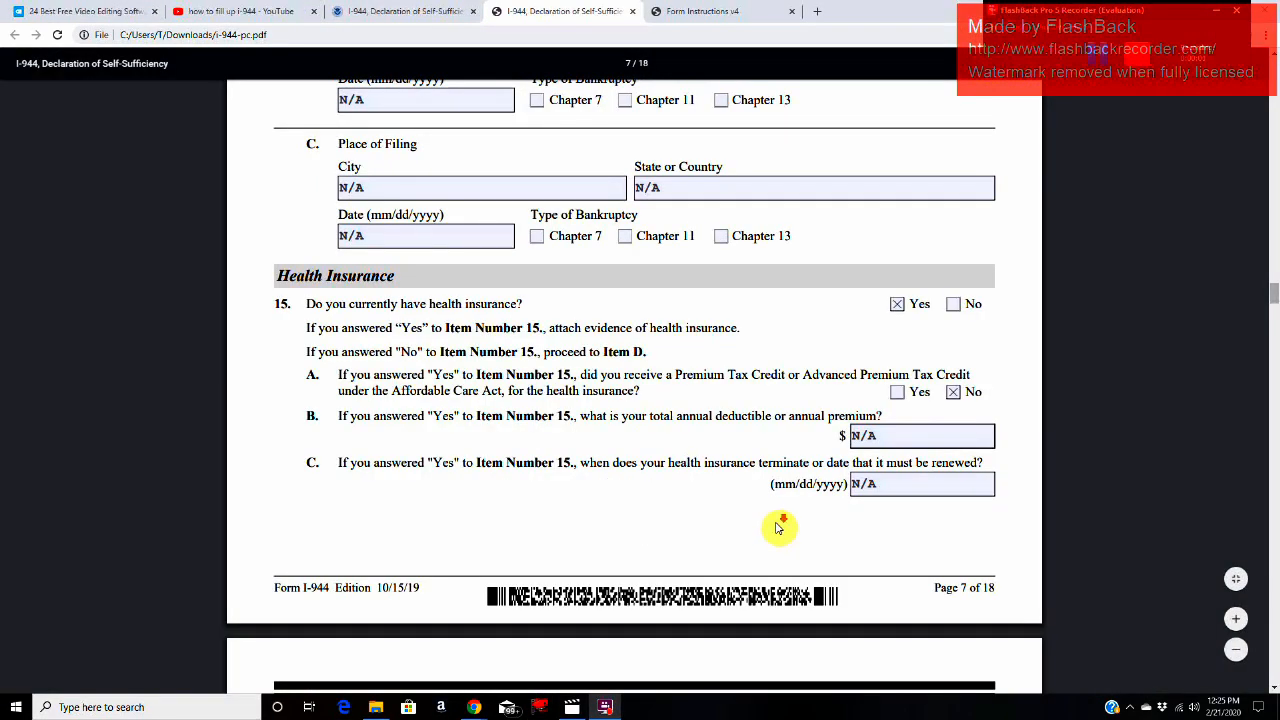
# Step: Read the Item 15.D question on upcoming health insurance enrollment and the evidence instruction for a "Yes" answer
pyautogui.scroll(-5, 781, 527)
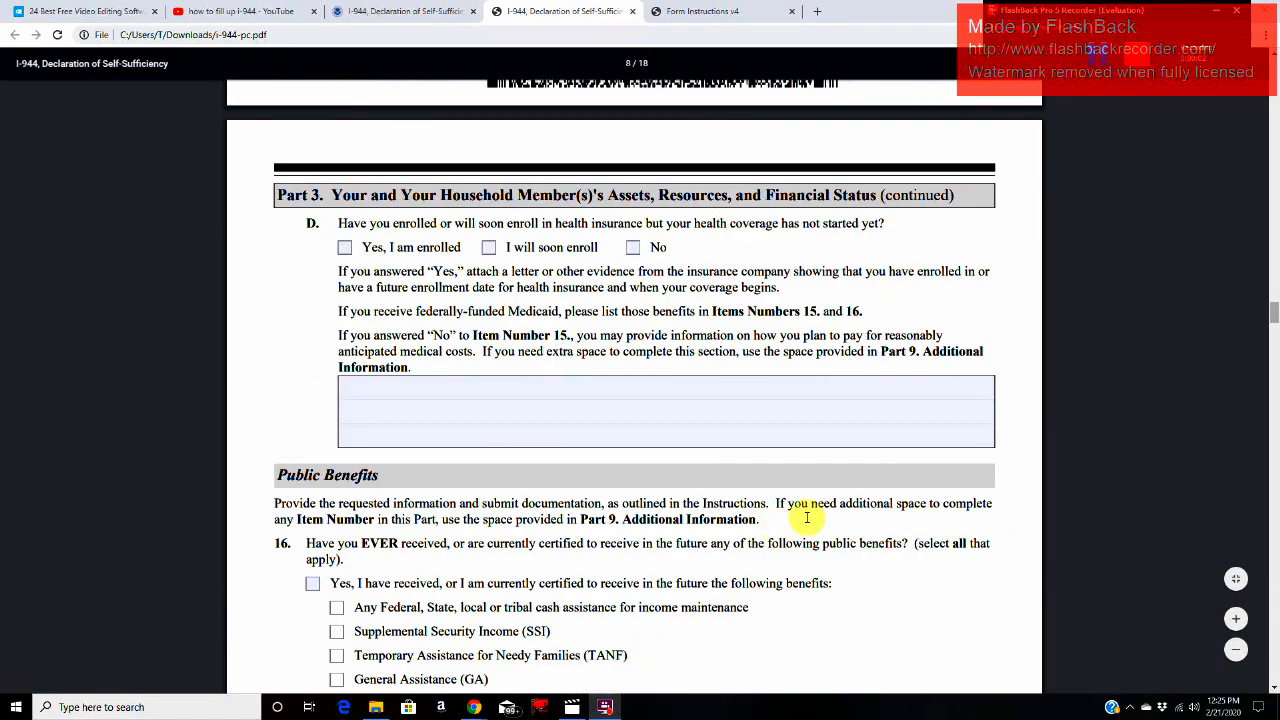
pyautogui.scroll(-1, 806, 517)
pyautogui.moveTo(338, 142); pyautogui.dragTo(879, 157)
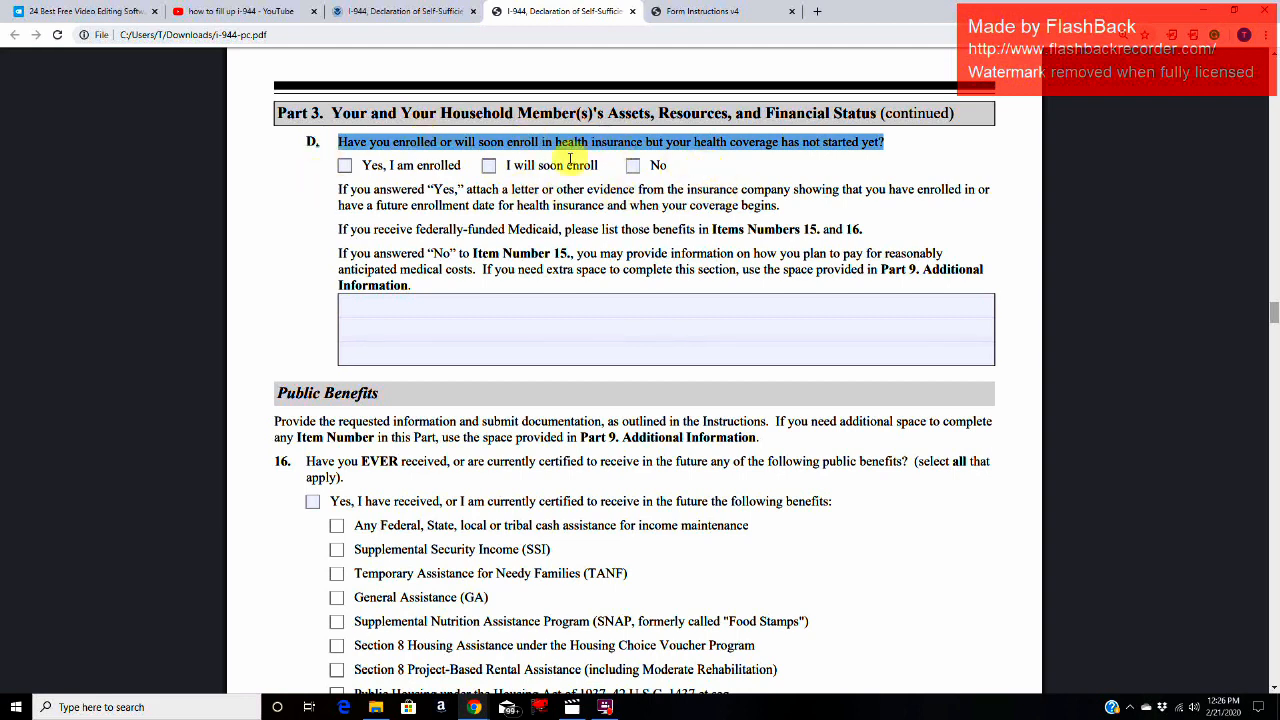
pyautogui.click(328, 192)
pyautogui.moveTo(328, 192)
pyautogui.mouseDown()
pyautogui.moveTo(1011, 194)
pyautogui.moveTo(391, 206)
pyautogui.moveTo(773, 211)
pyautogui.mouseUp()
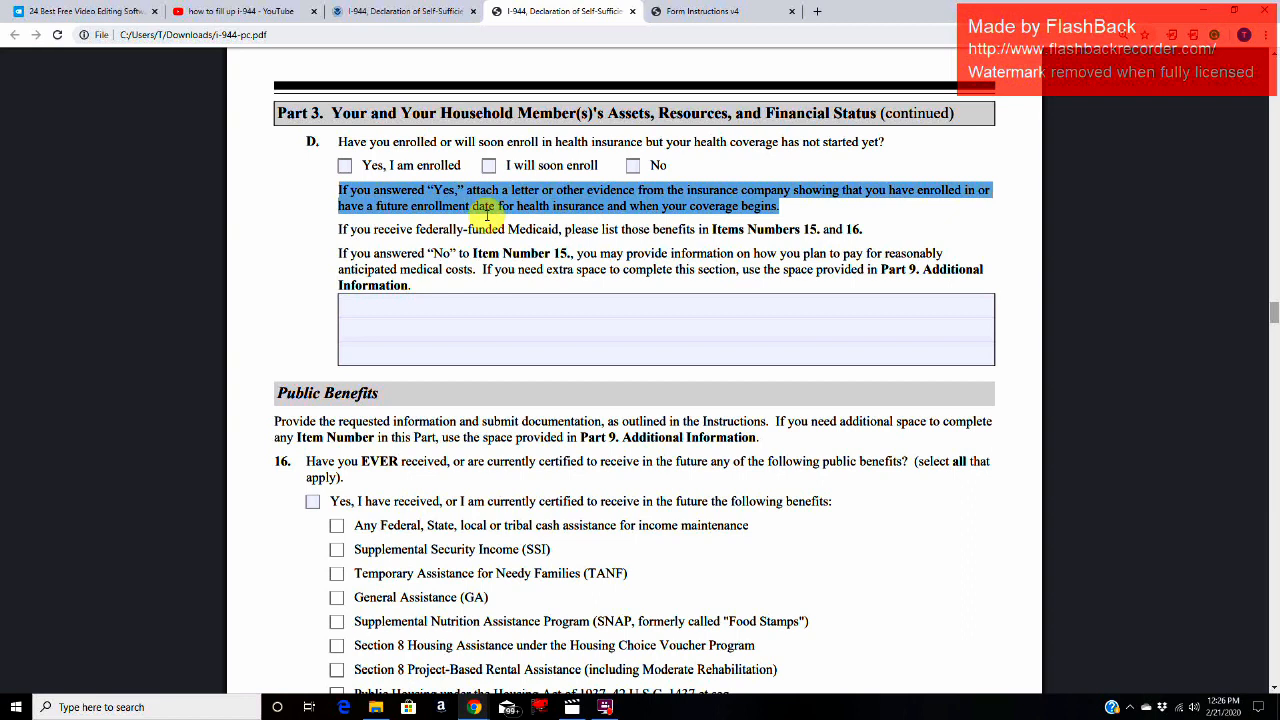
pyautogui.click(486, 214)
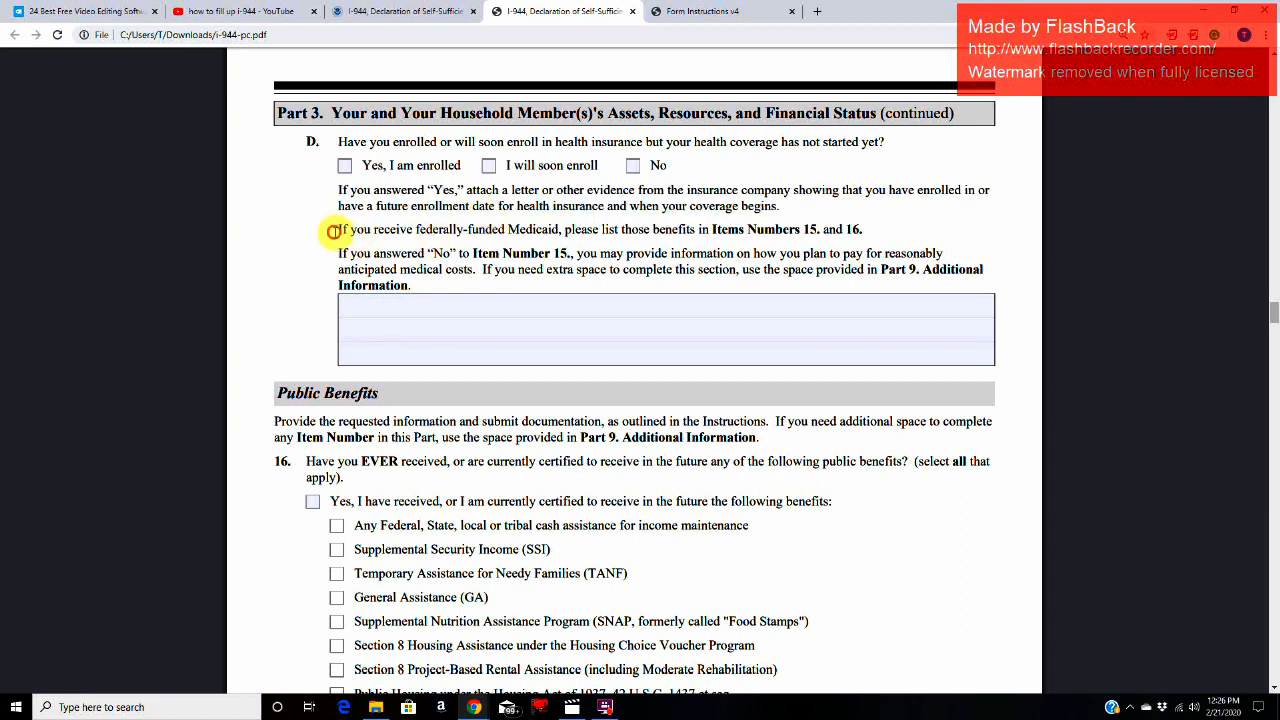
# Step: Read the Item 15.D instruction on listing federally-funded Medicaid benefits in Item Numbers 15 and 16
pyautogui.moveTo(333, 231); pyautogui.dragTo(870, 235)
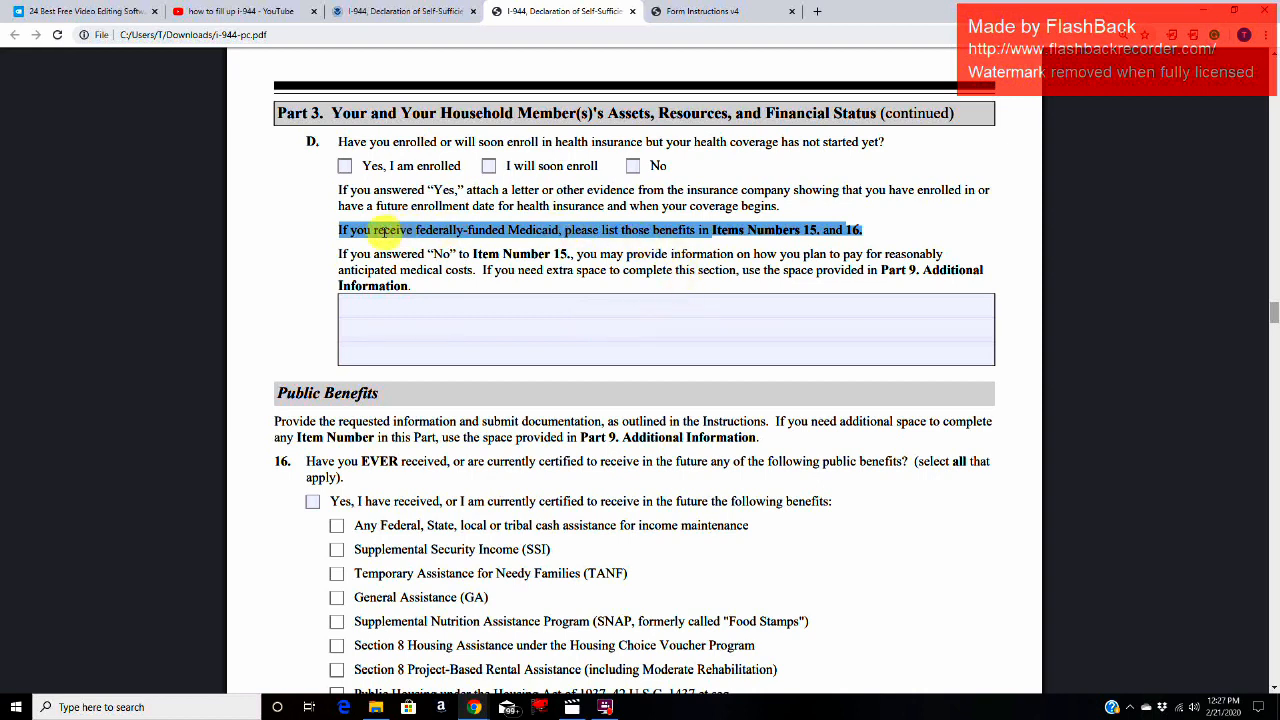
pyautogui.moveTo(376, 230); pyautogui.dragTo(566, 230)
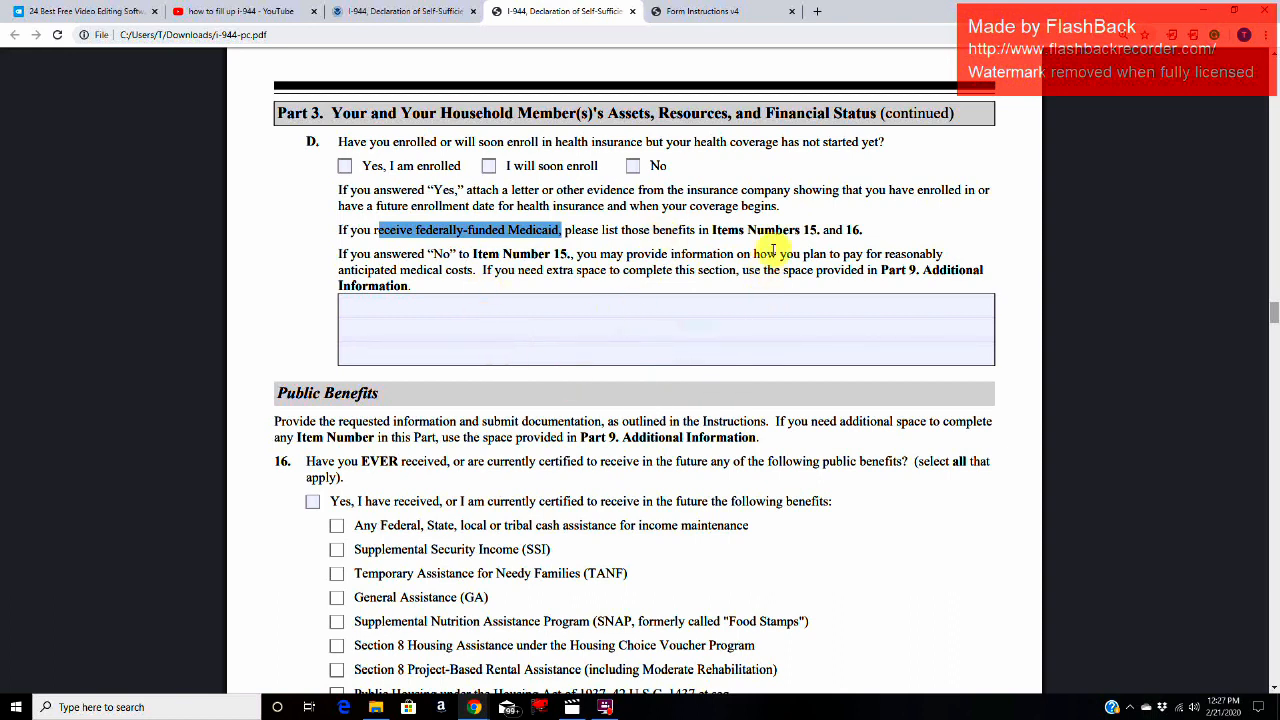
pyautogui.moveTo(727, 230); pyautogui.dragTo(868, 221)
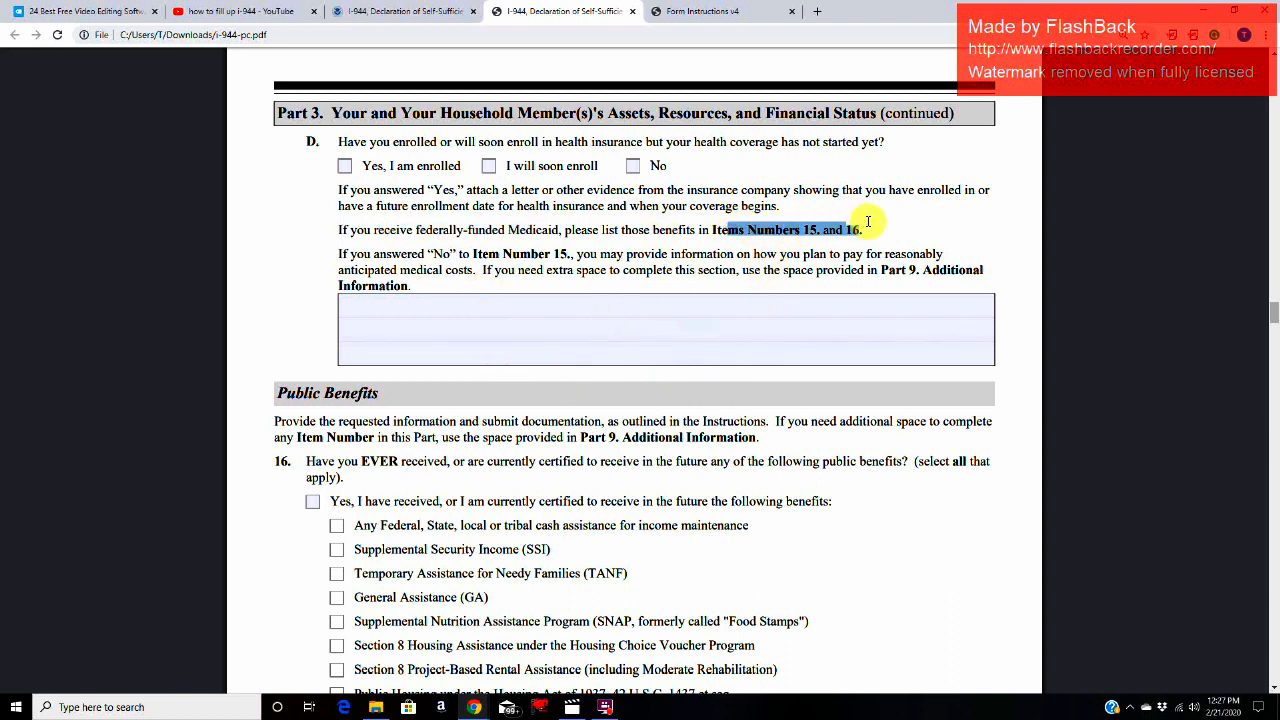
# Step: Read the Item 15.D instruction on explaining how anticipated medical costs get paid after a "No" answer to Item Number 15
pyautogui.click(340, 253)
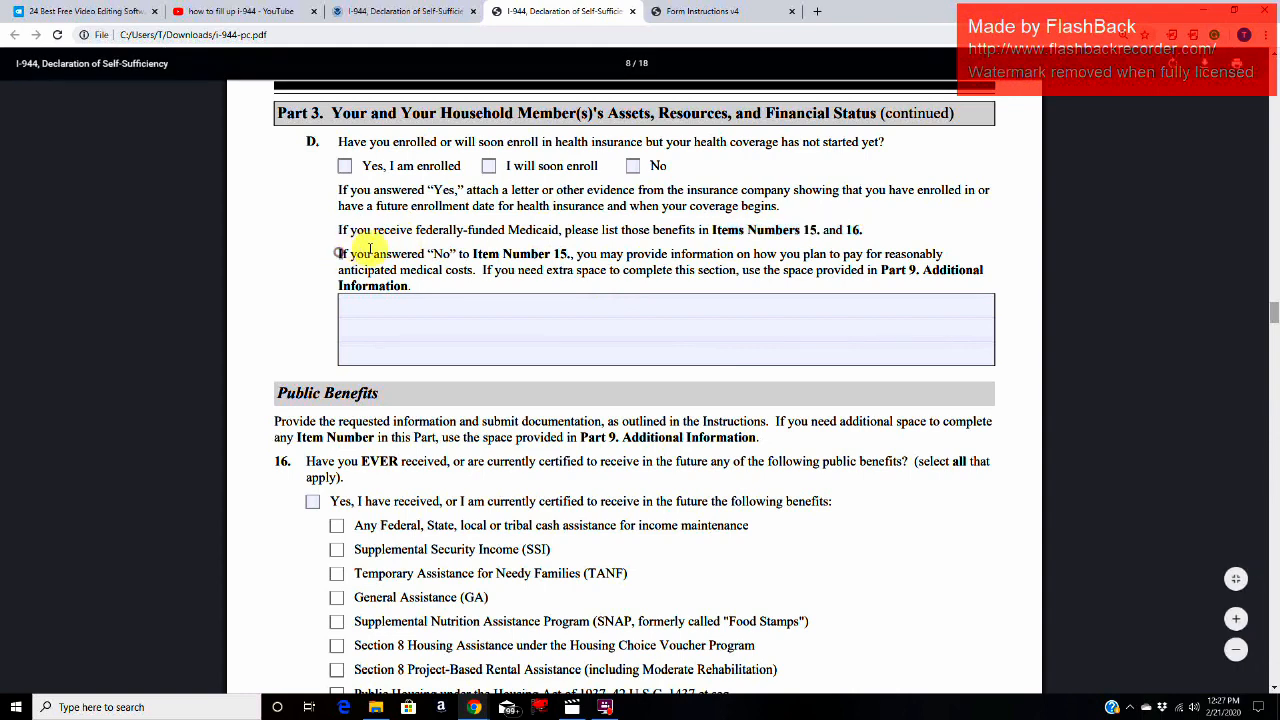
pyautogui.moveTo(370, 250); pyautogui.dragTo(458, 274)
pyautogui.click(549, 378)
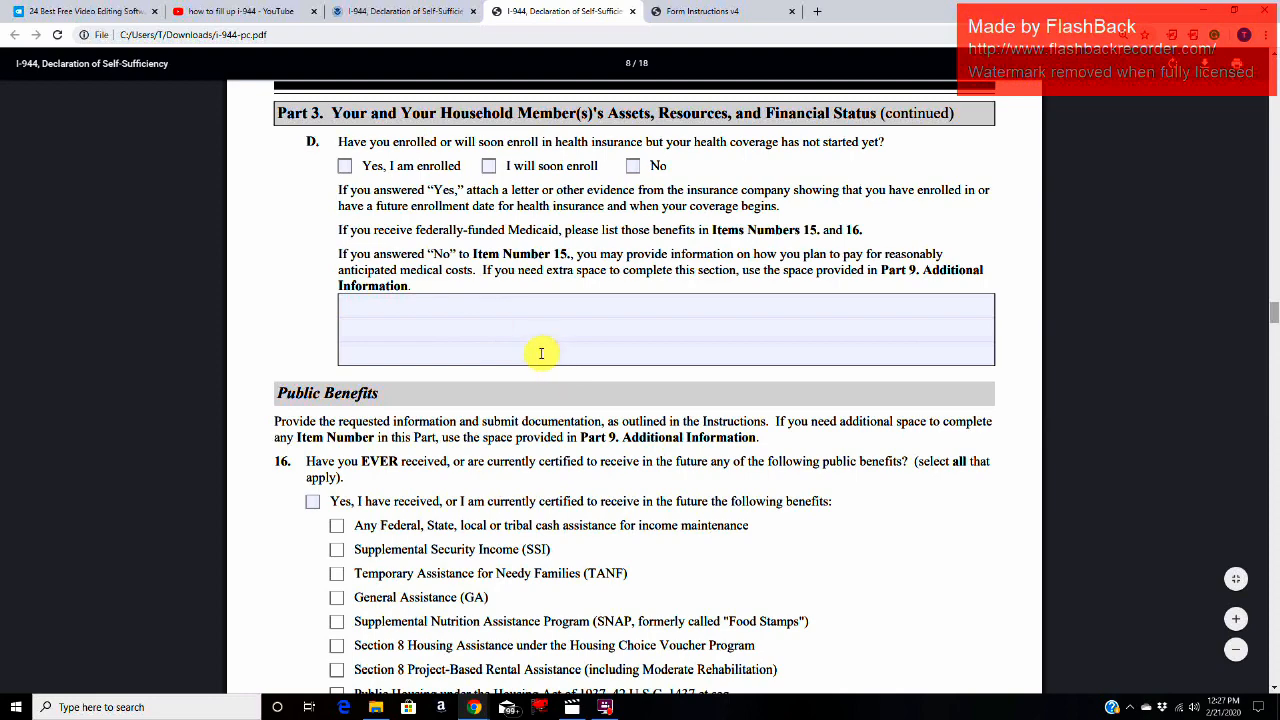
# Step: Review the Item 15 health insurance answers on page 7 against the medical cost explanation box under Item 15.D
pyautogui.scroll(5, 543, 354)
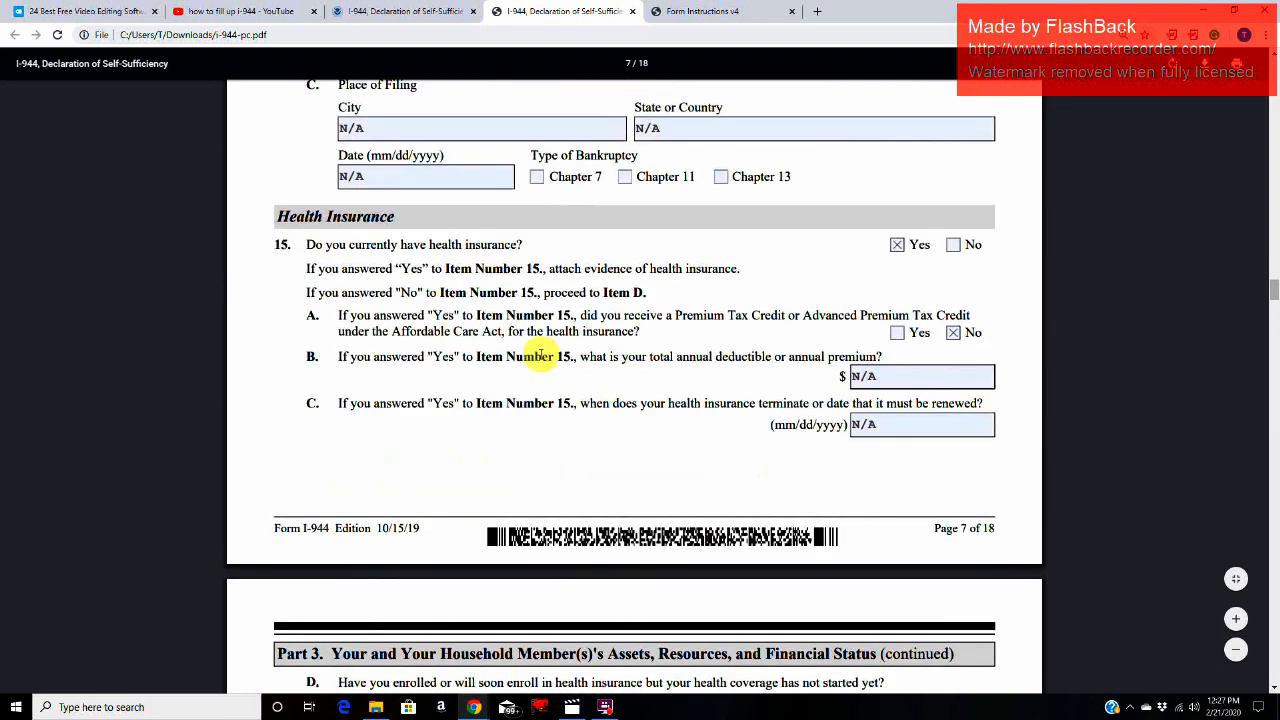
pyautogui.scroll(3, 540, 356)
pyautogui.scroll(-1, 894, 408)
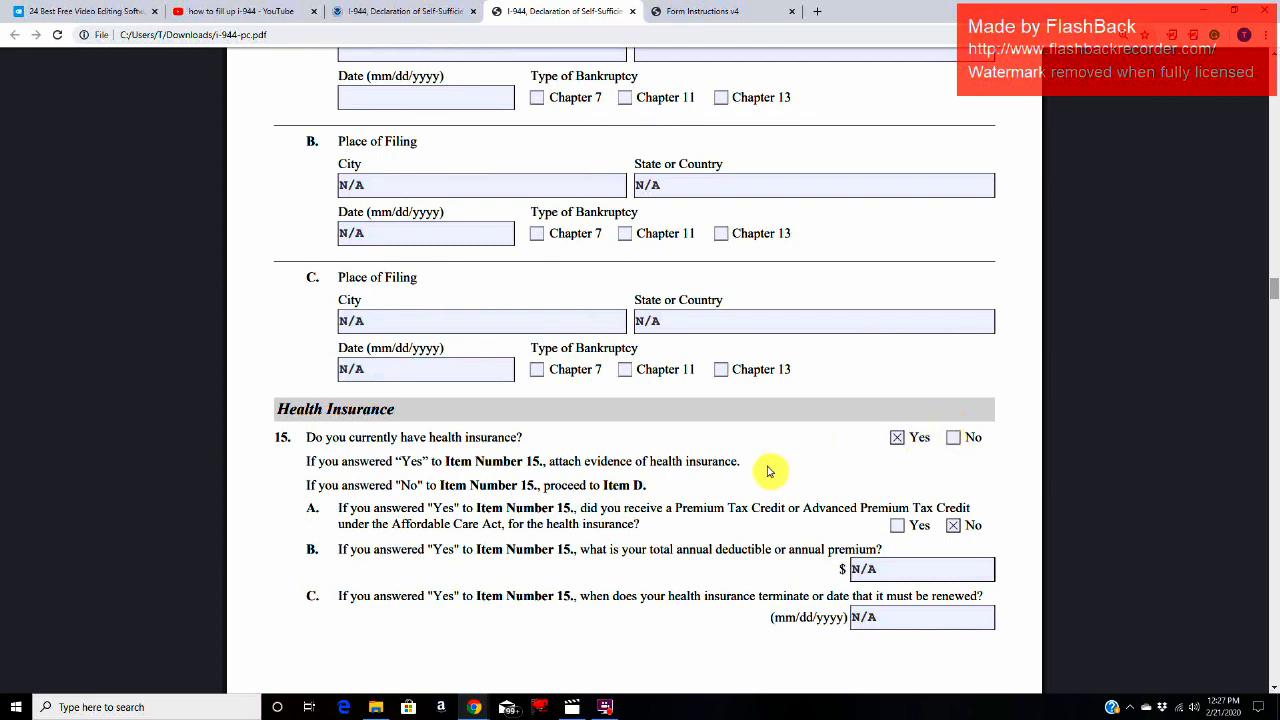
pyautogui.scroll(-3, 766, 471)
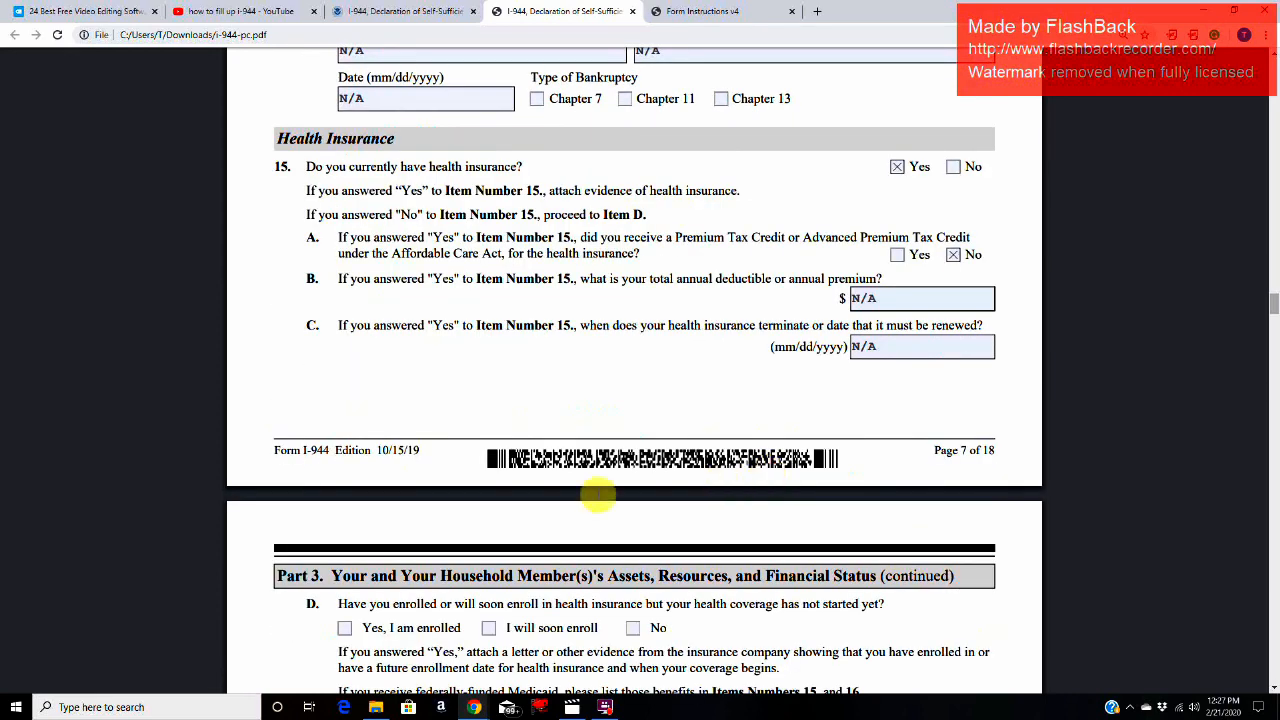
pyautogui.scroll(-4, 600, 500)
pyautogui.click(368, 450)
pyautogui.click(375, 471)
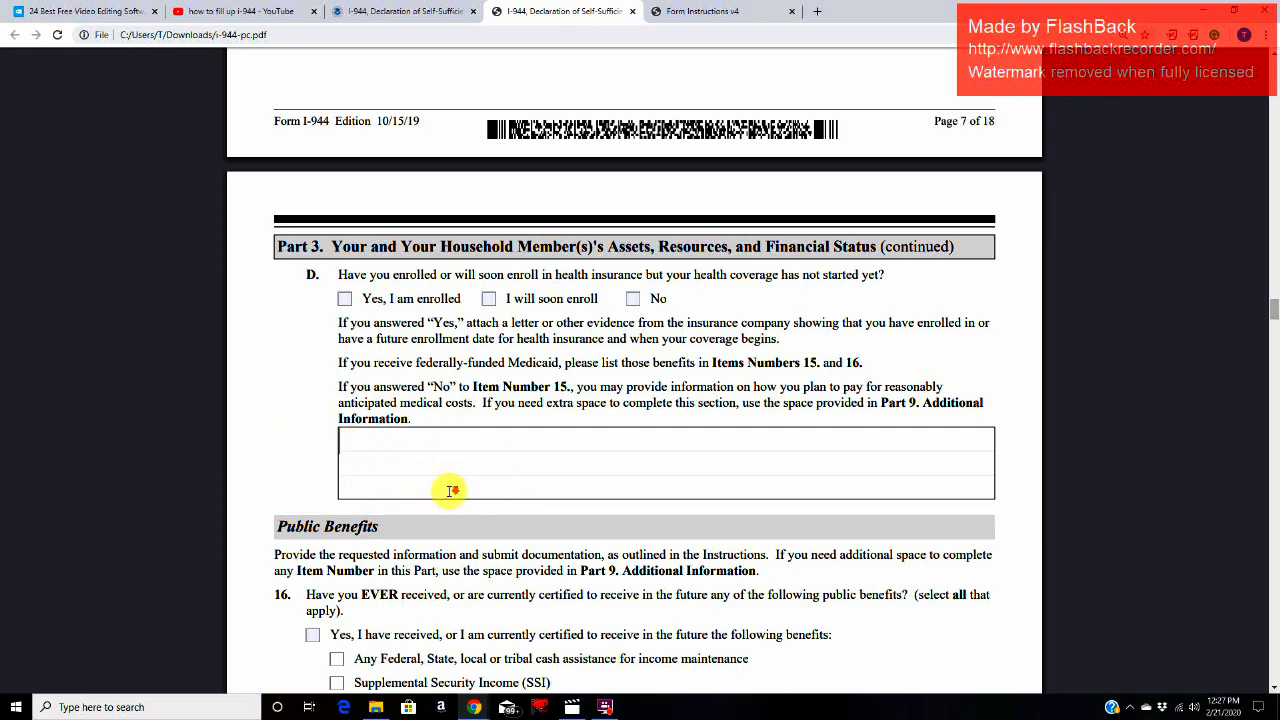
# Step: Read the Public Benefits introduction and the Item 16 question, including its two "No" options
pyautogui.scroll(-3, 452, 490)
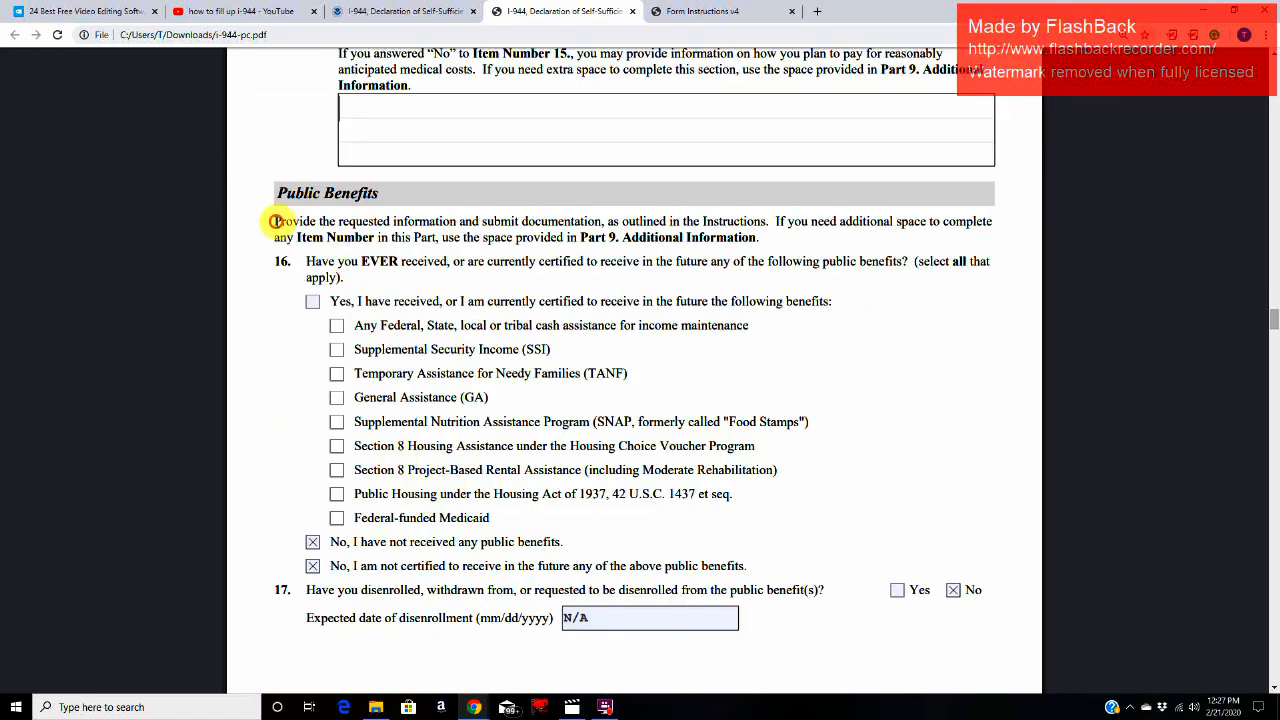
pyautogui.moveTo(278, 221); pyautogui.dragTo(788, 221)
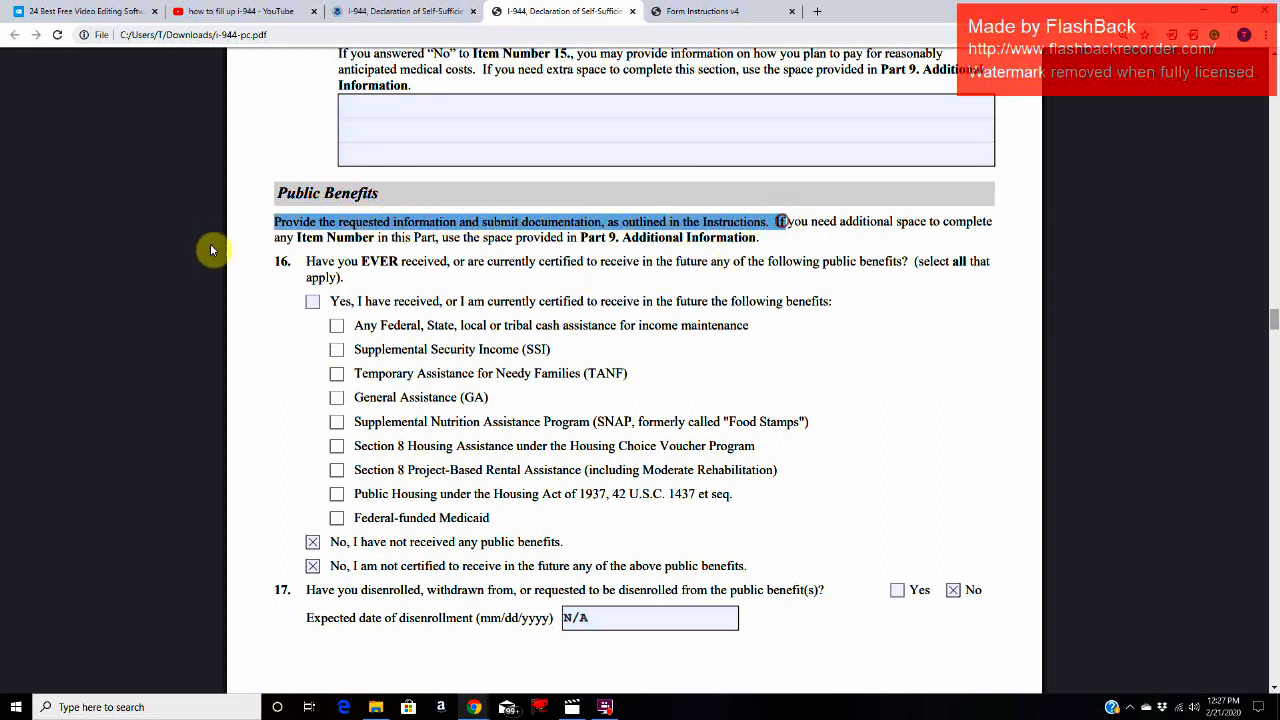
pyautogui.moveTo(310, 261); pyautogui.dragTo(341, 282)
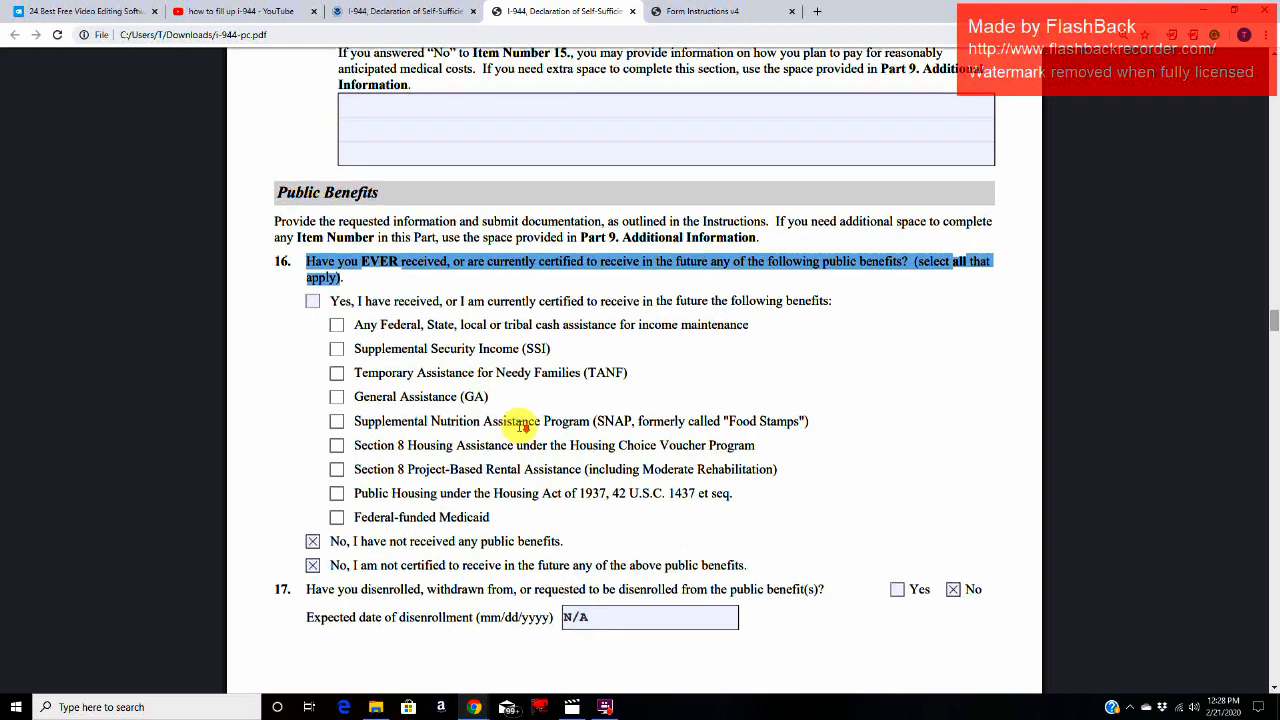
pyautogui.scroll(-1, 522, 423)
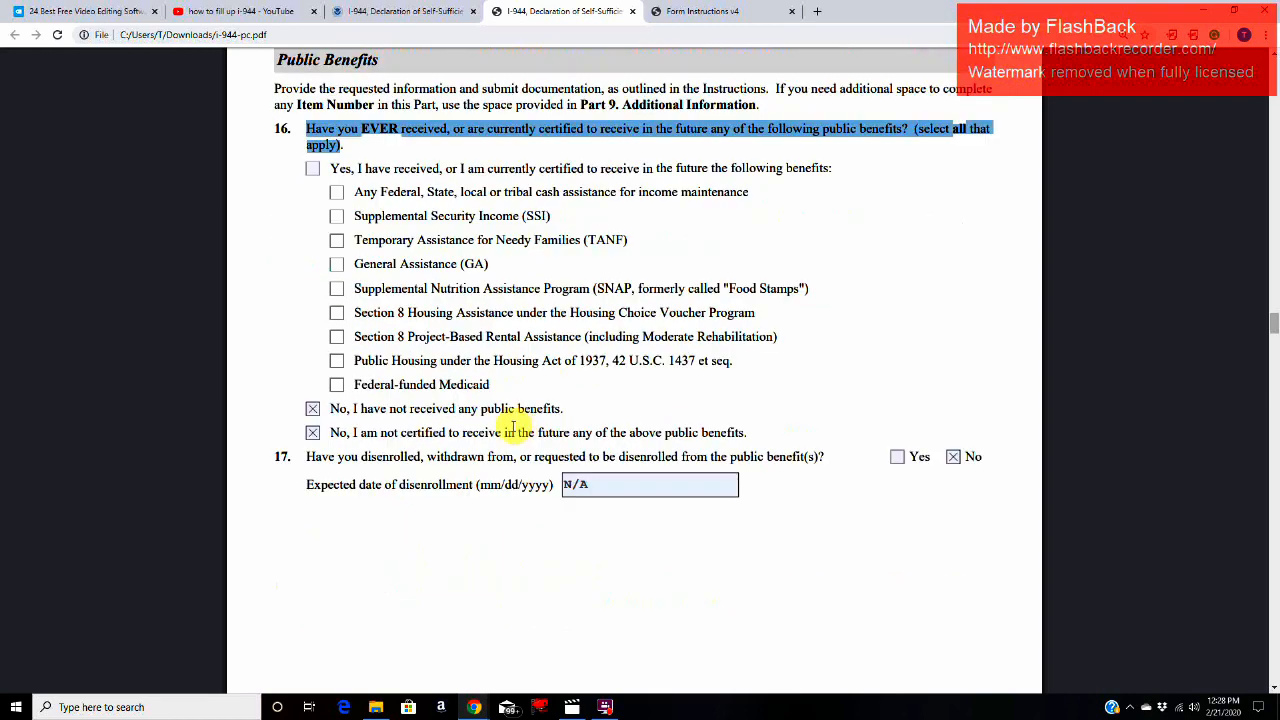
pyautogui.click(313, 434)
pyautogui.click(313, 410)
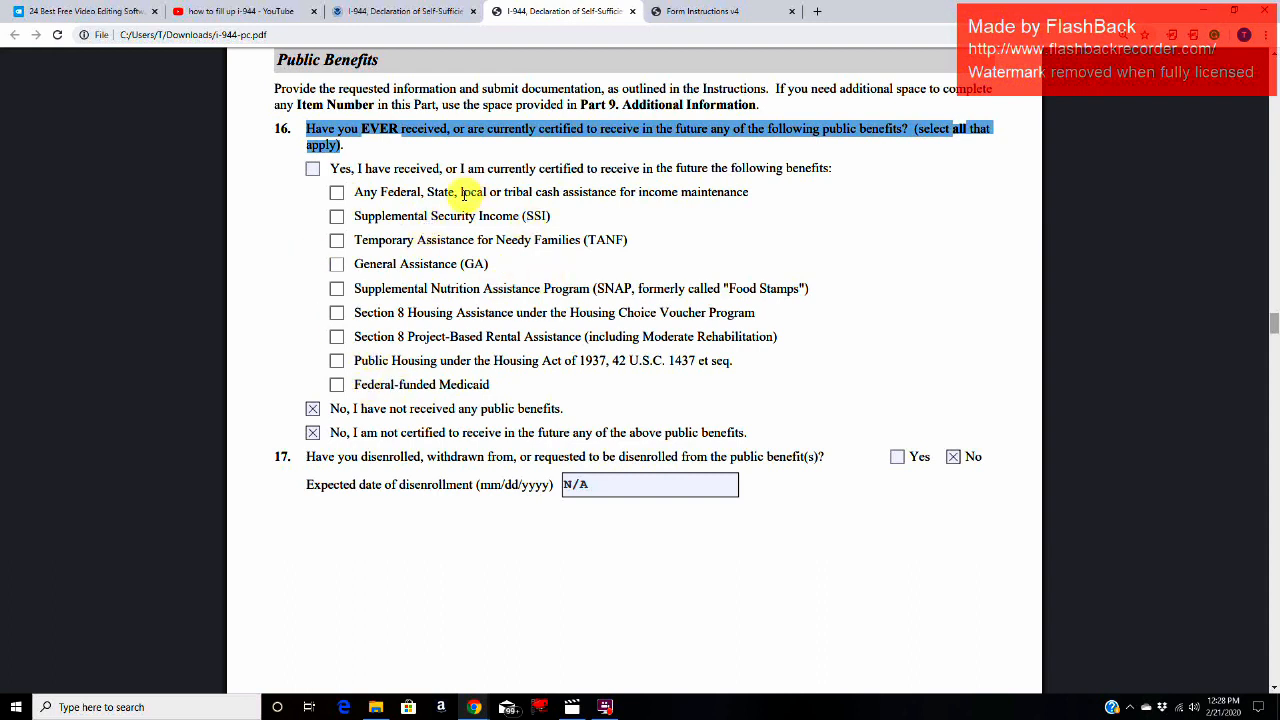
# Step: Read the Item 17 question on disenrolling from public benefits and examine the expected date of disenrollment
pyautogui.moveTo(305, 456); pyautogui.dragTo(517, 461)
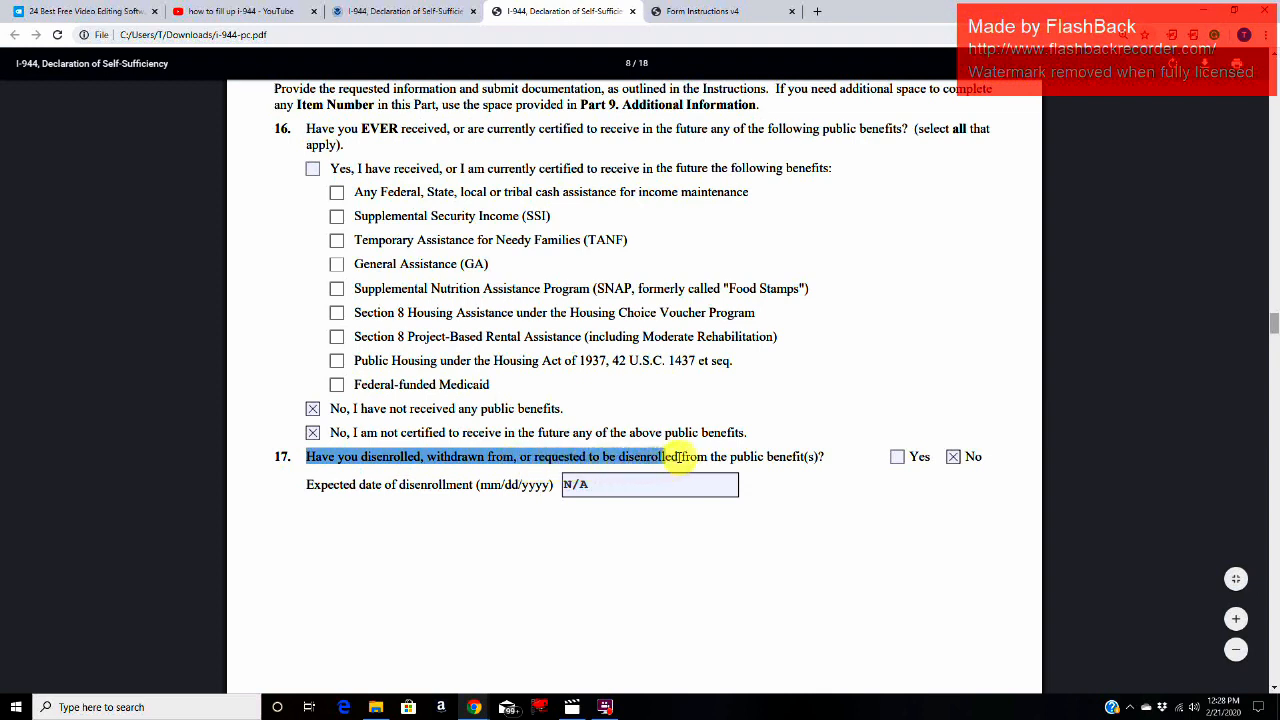
pyautogui.moveTo(680, 458); pyautogui.dragTo(810, 460)
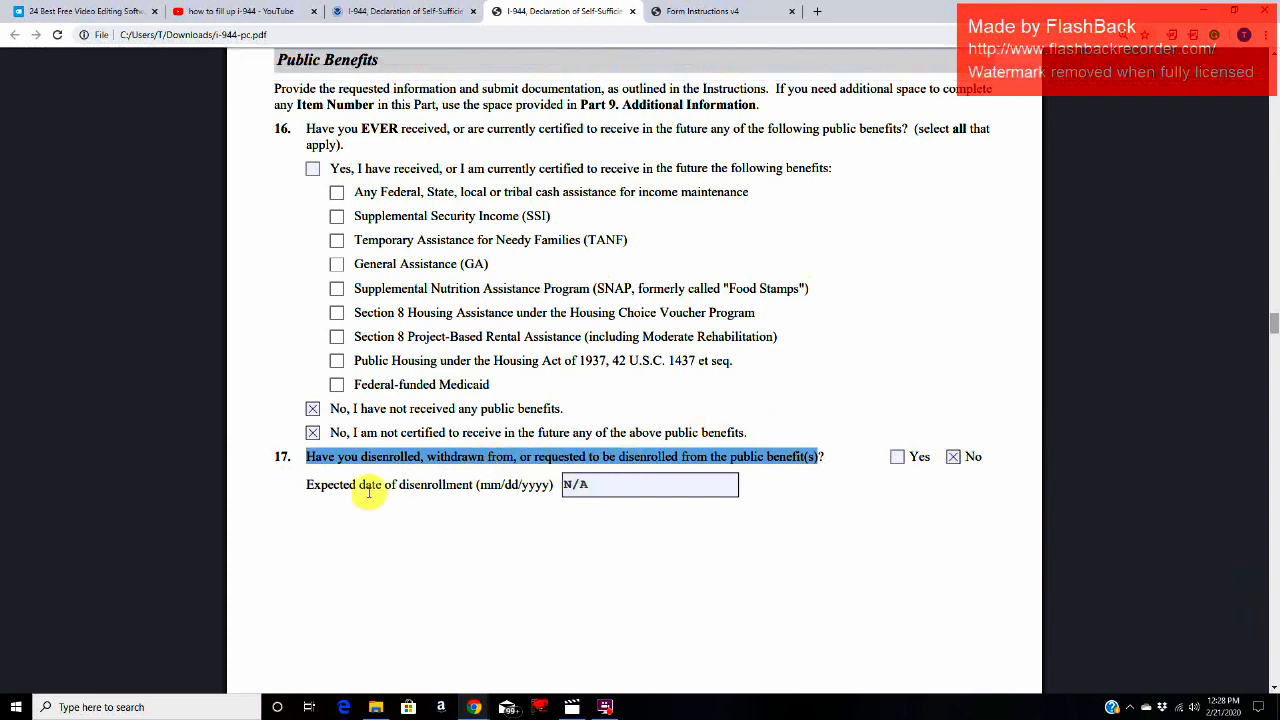
pyautogui.click(714, 490)
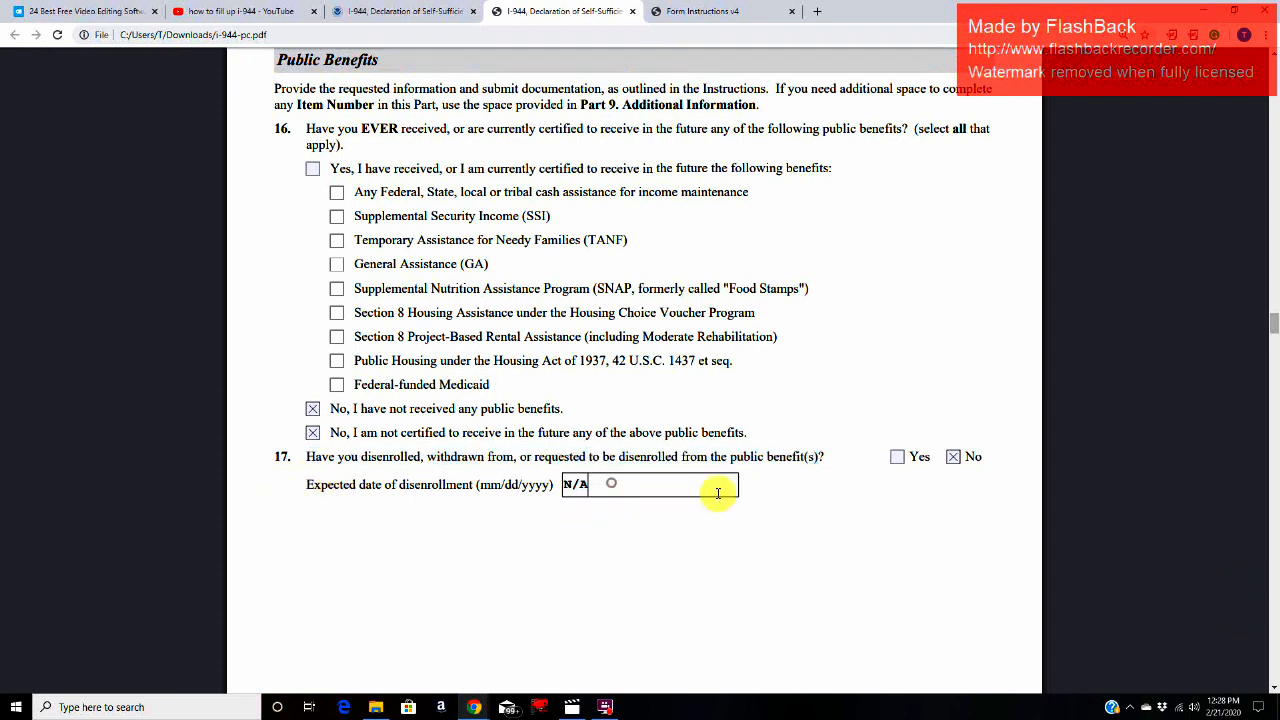
pyautogui.click(577, 488)
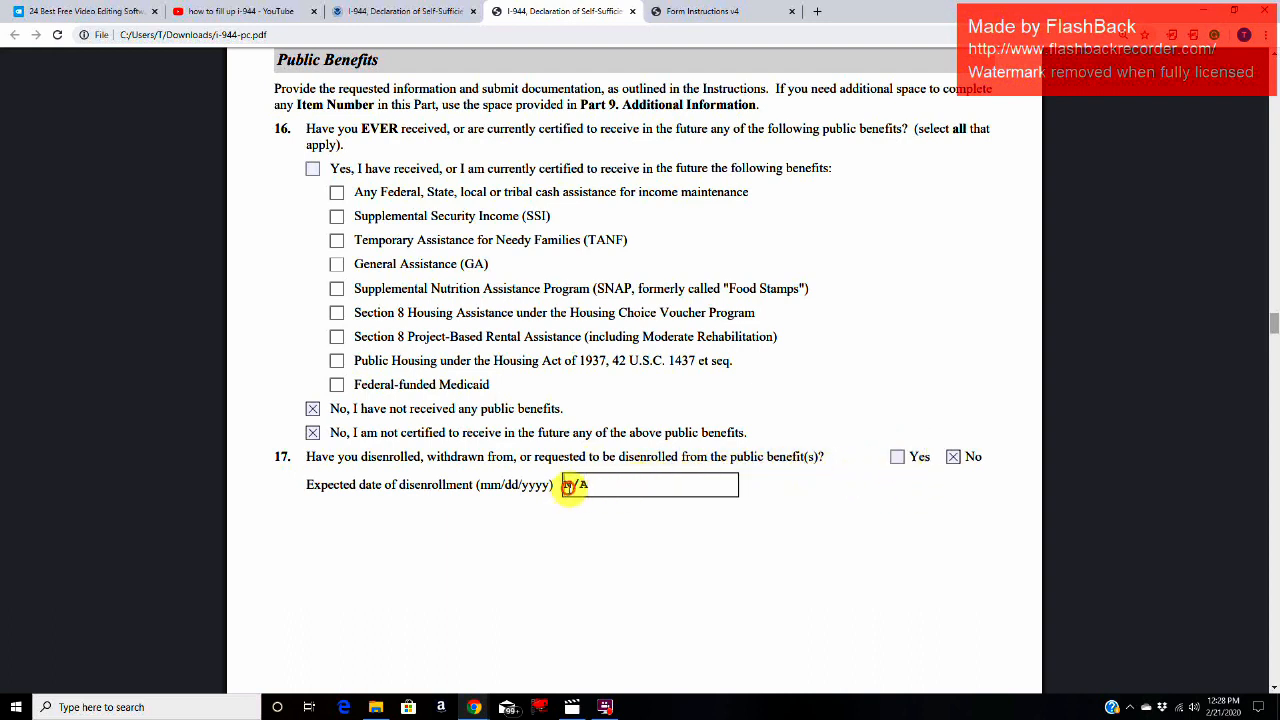
pyautogui.doubleClick(609, 491)
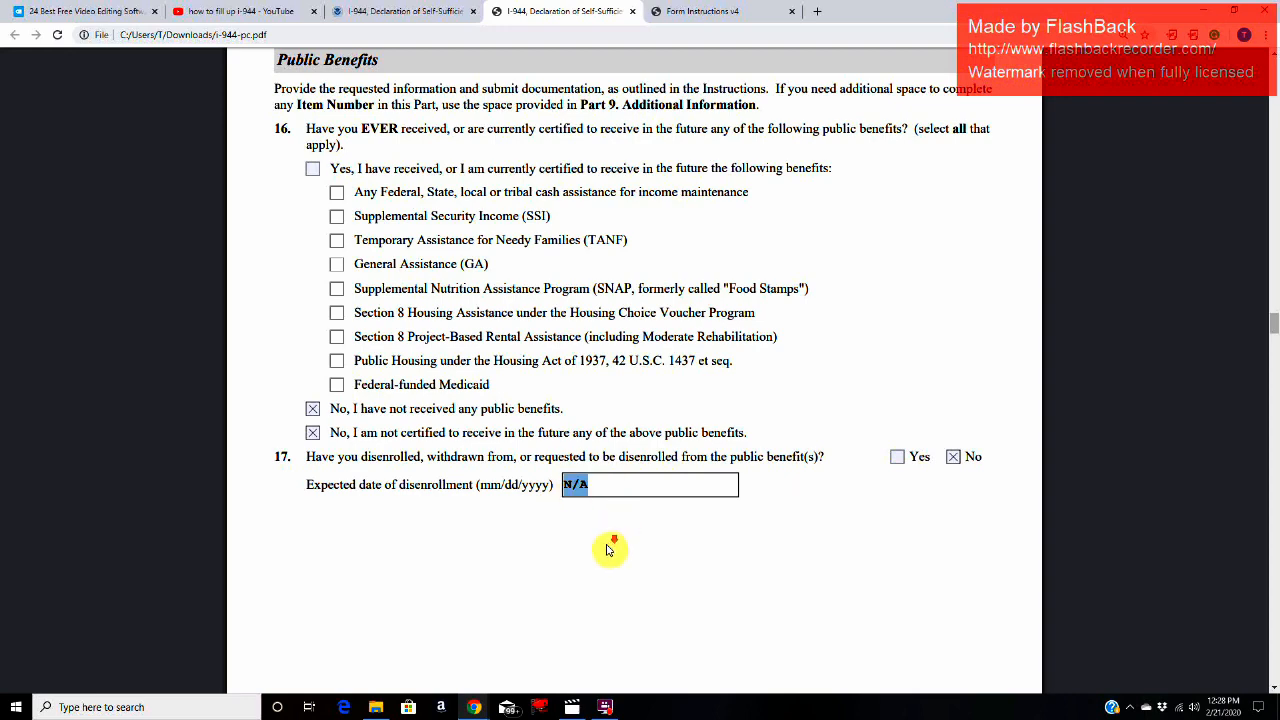
# Step: Read the Item 18 instruction on giving information about the public benefits selected in Item Number 16
pyautogui.scroll(-6, 610, 548)
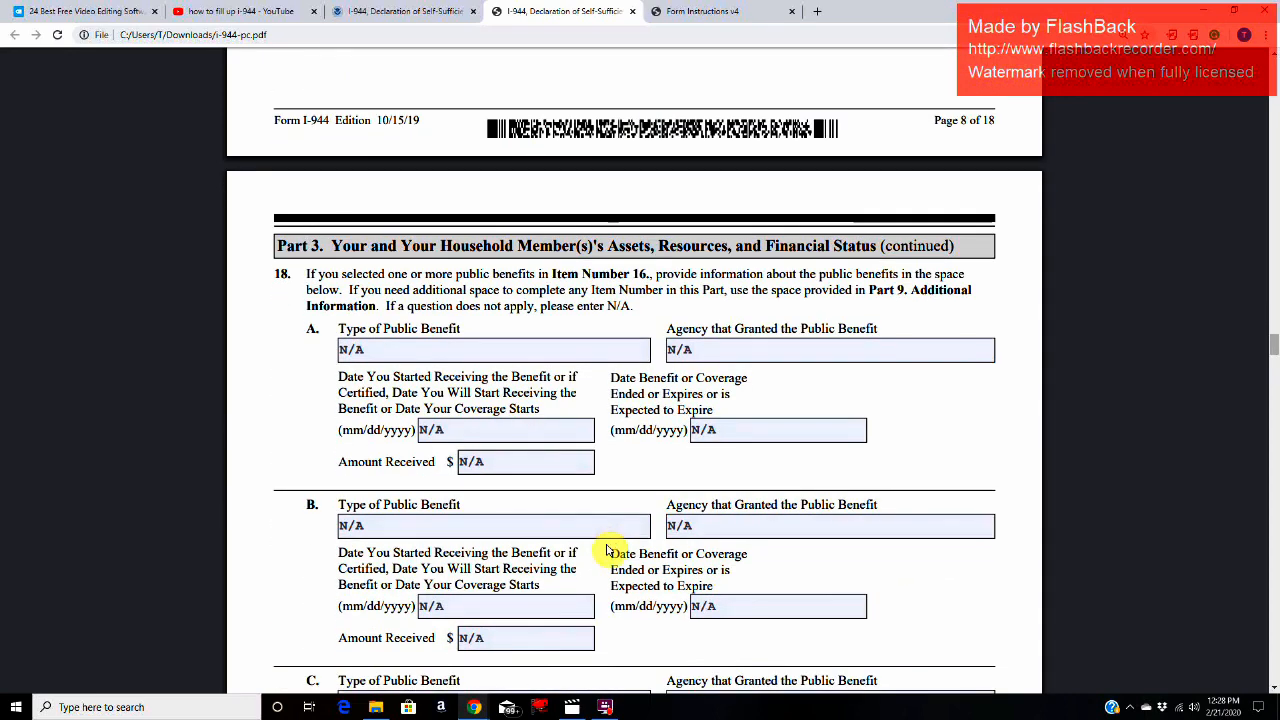
pyautogui.scroll(-2, 609, 550)
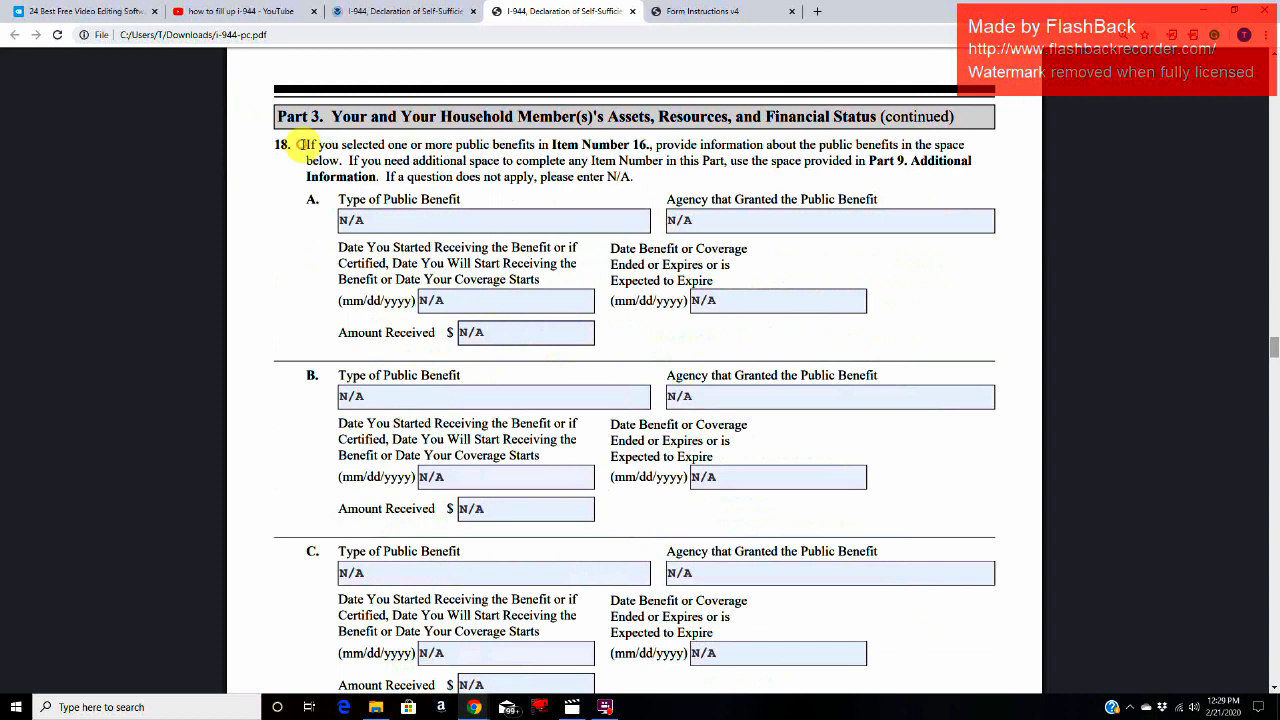
pyautogui.moveTo(300, 144); pyautogui.dragTo(777, 149)
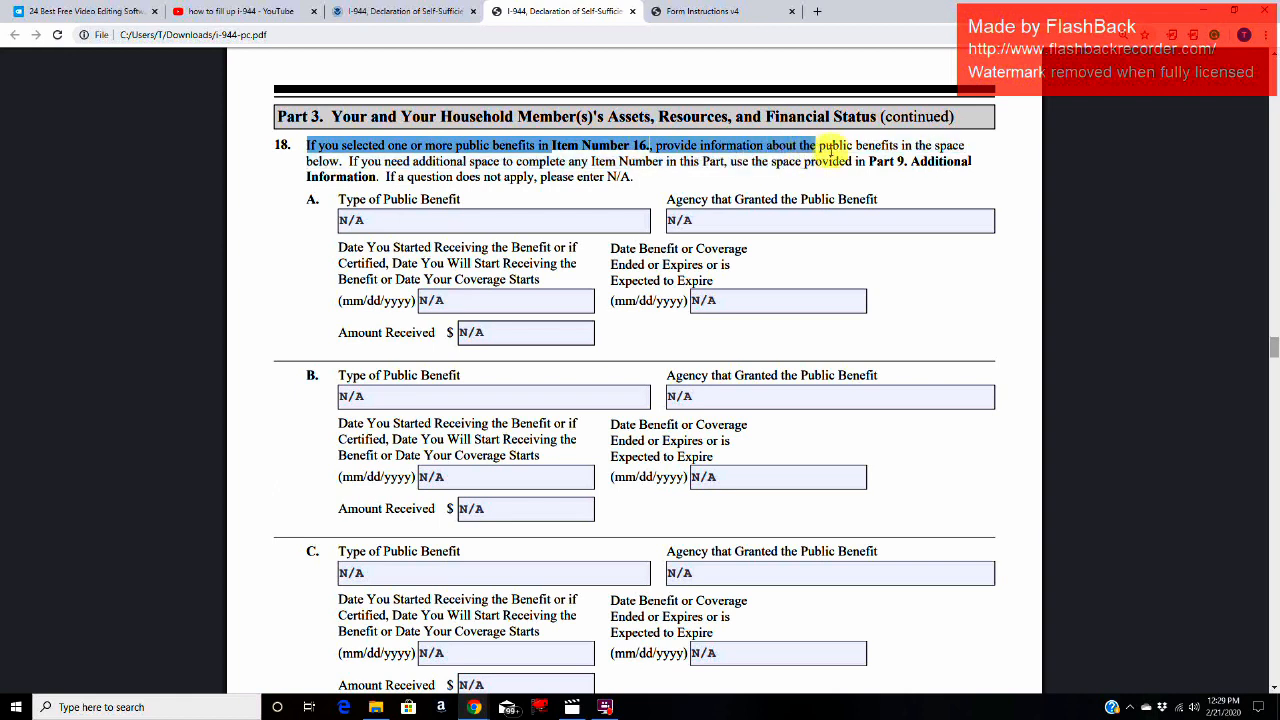
pyautogui.moveTo(866, 145); pyautogui.dragTo(558, 396)
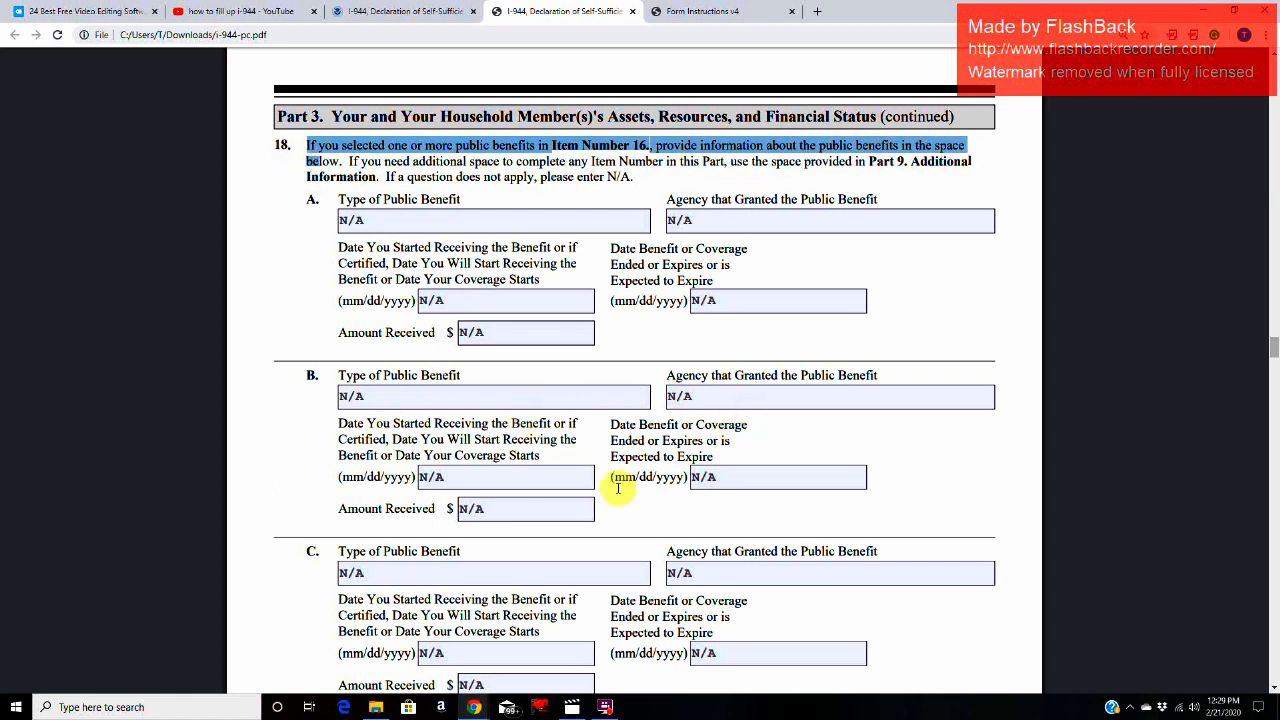
# Step: Compare the Item 16 public benefit options with the benefit detail fields in Item 18.A to 18.C
pyautogui.scroll(6, 605, 507)
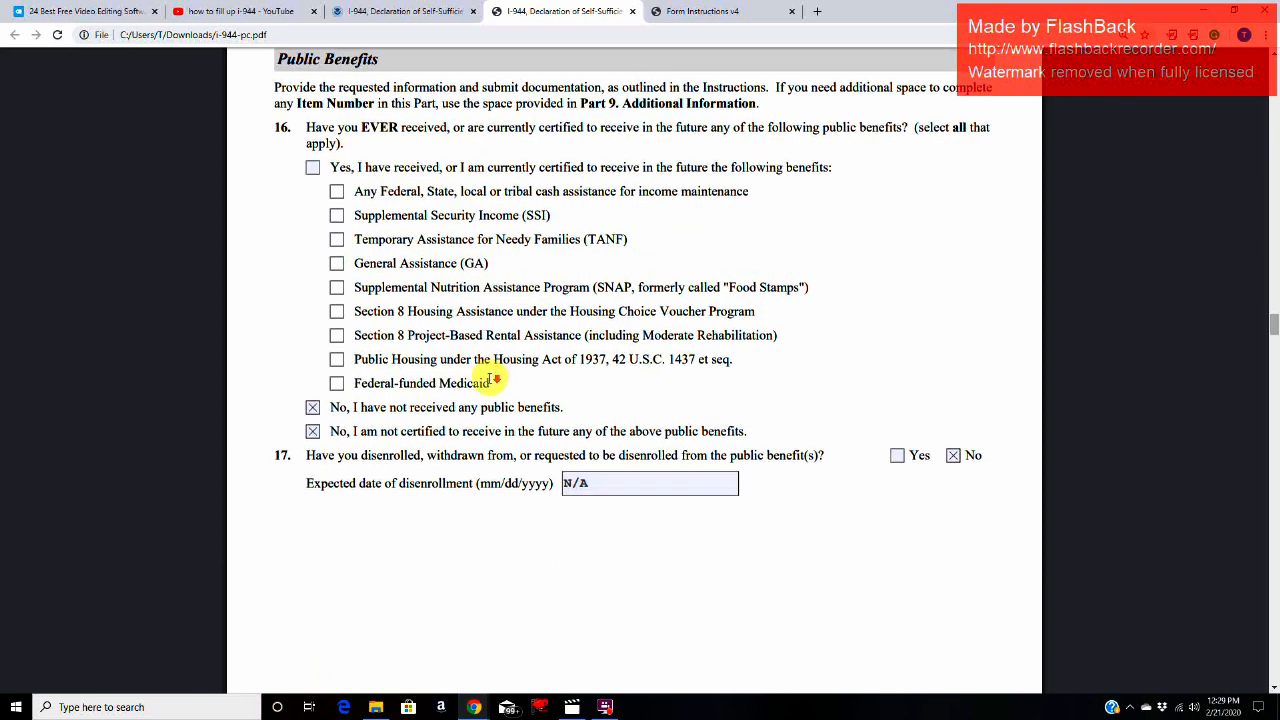
pyautogui.scroll(-3, 491, 382)
pyautogui.scroll(-3, 491, 385)
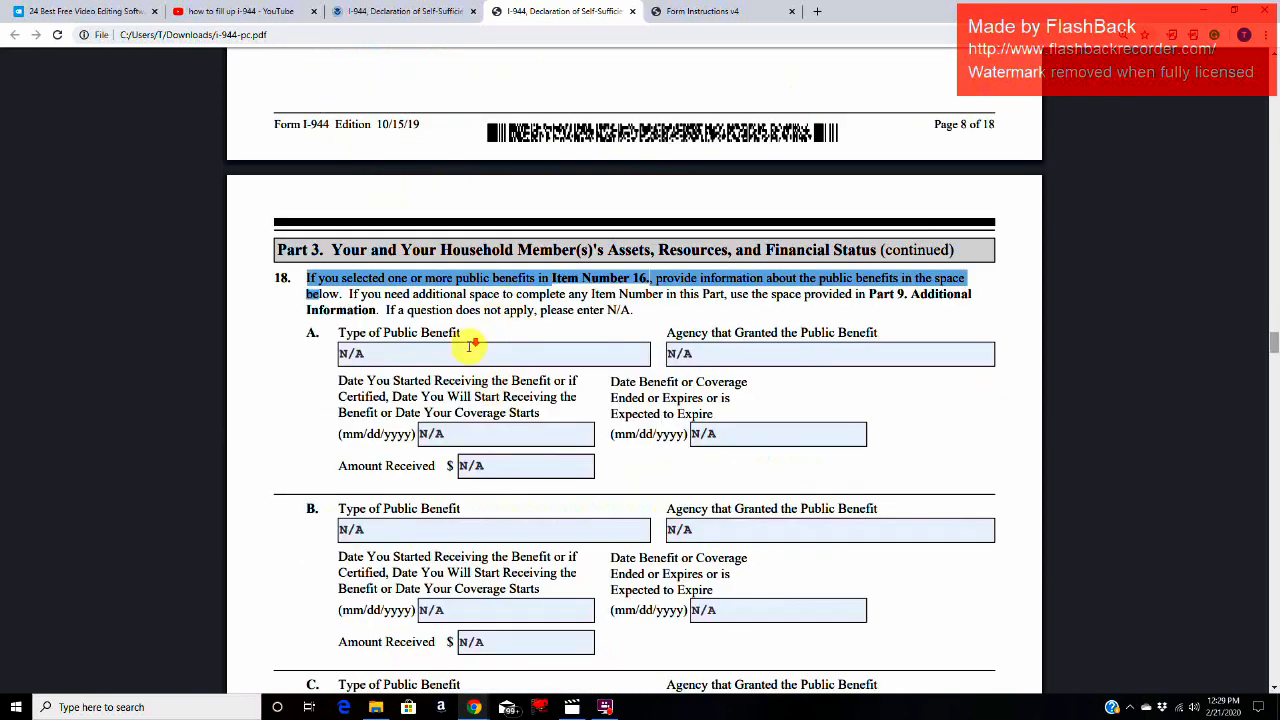
pyautogui.scroll(-1, 469, 345)
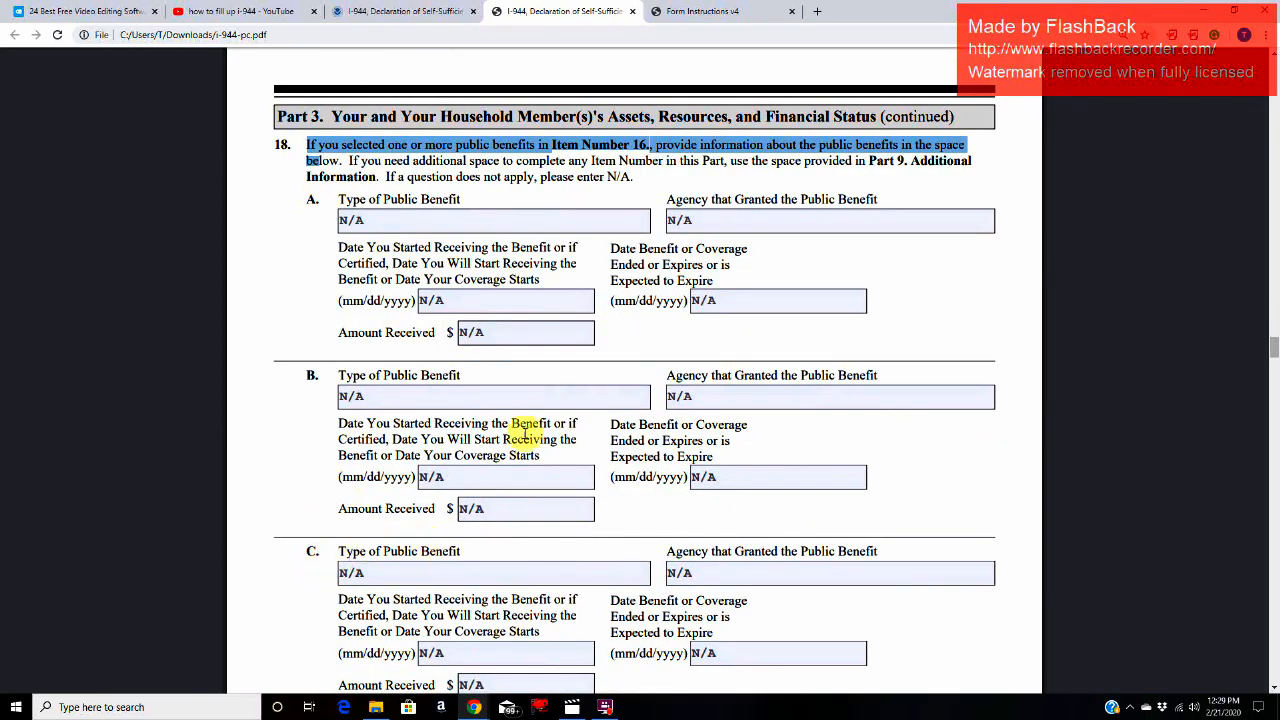
pyautogui.scroll(7, 650, 400)
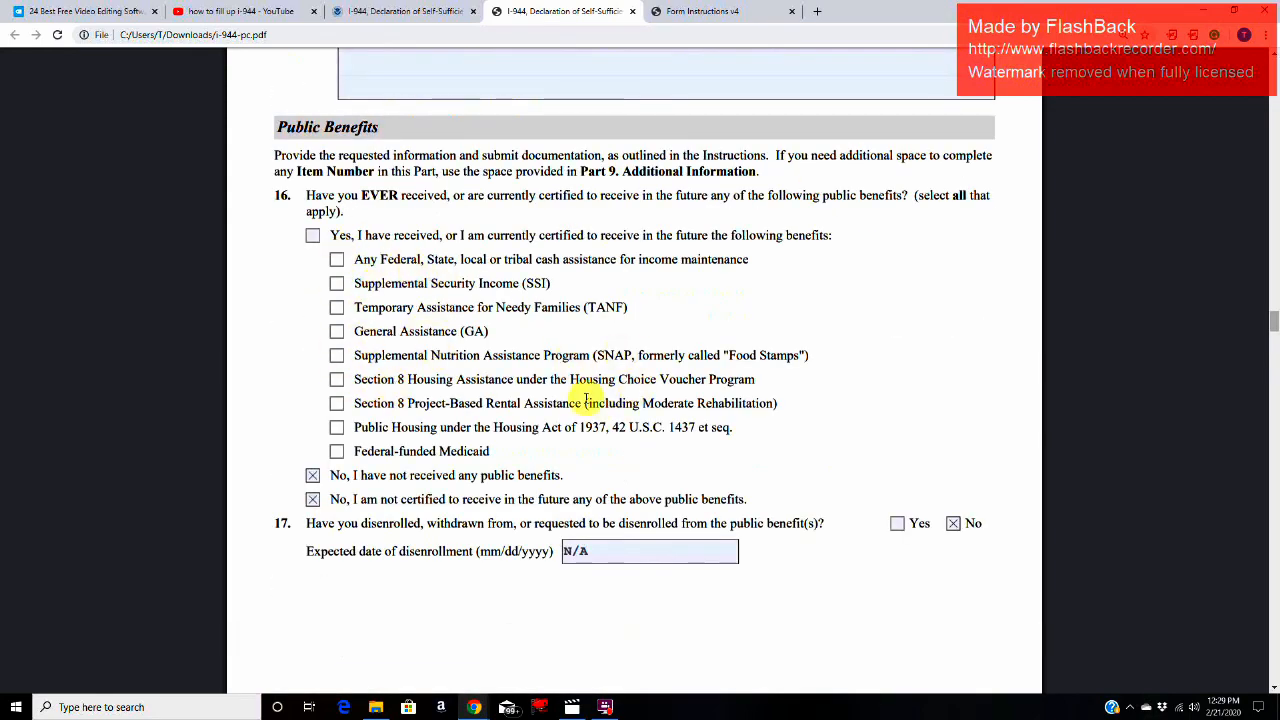
pyautogui.scroll(-3, 592, 430)
pyautogui.scroll(-4, 592, 440)
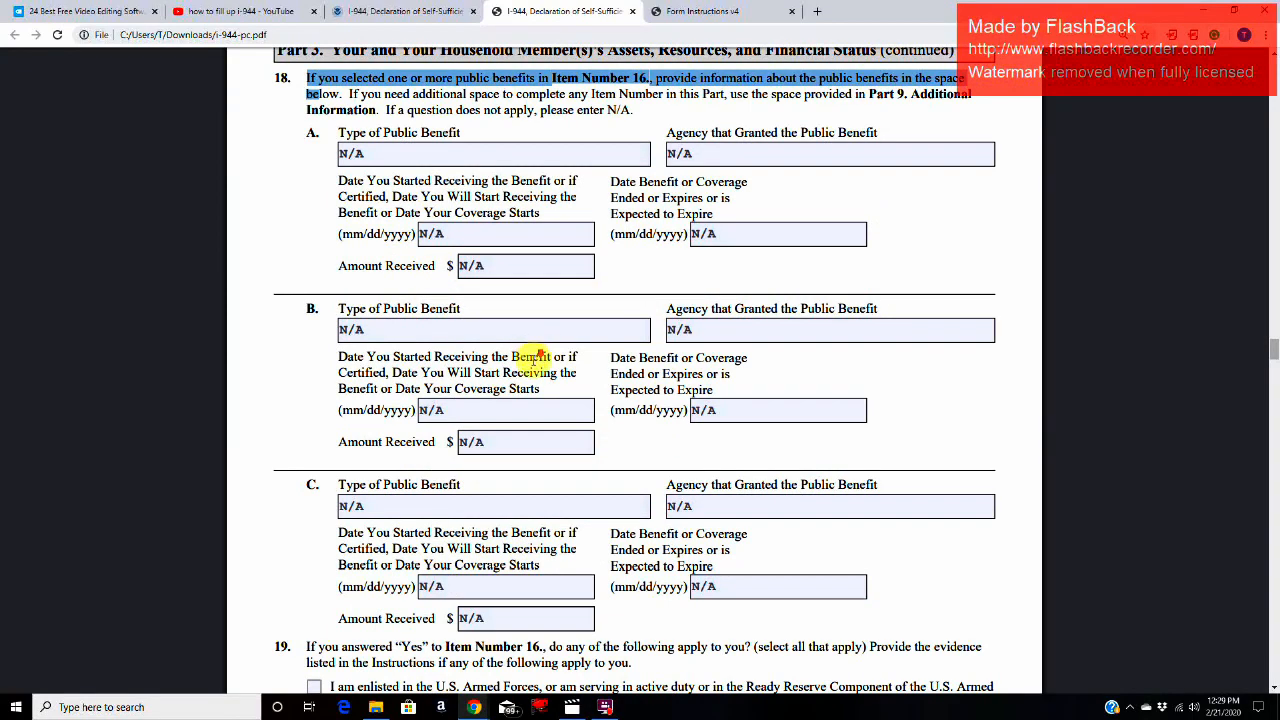
# Step: Read the Item 19 question for applicants who answered "Yes" to Item Number 16, and check it against the Item 16 options
pyautogui.scroll(-2, 533, 367)
pyautogui.scroll(-2, 400, 300)
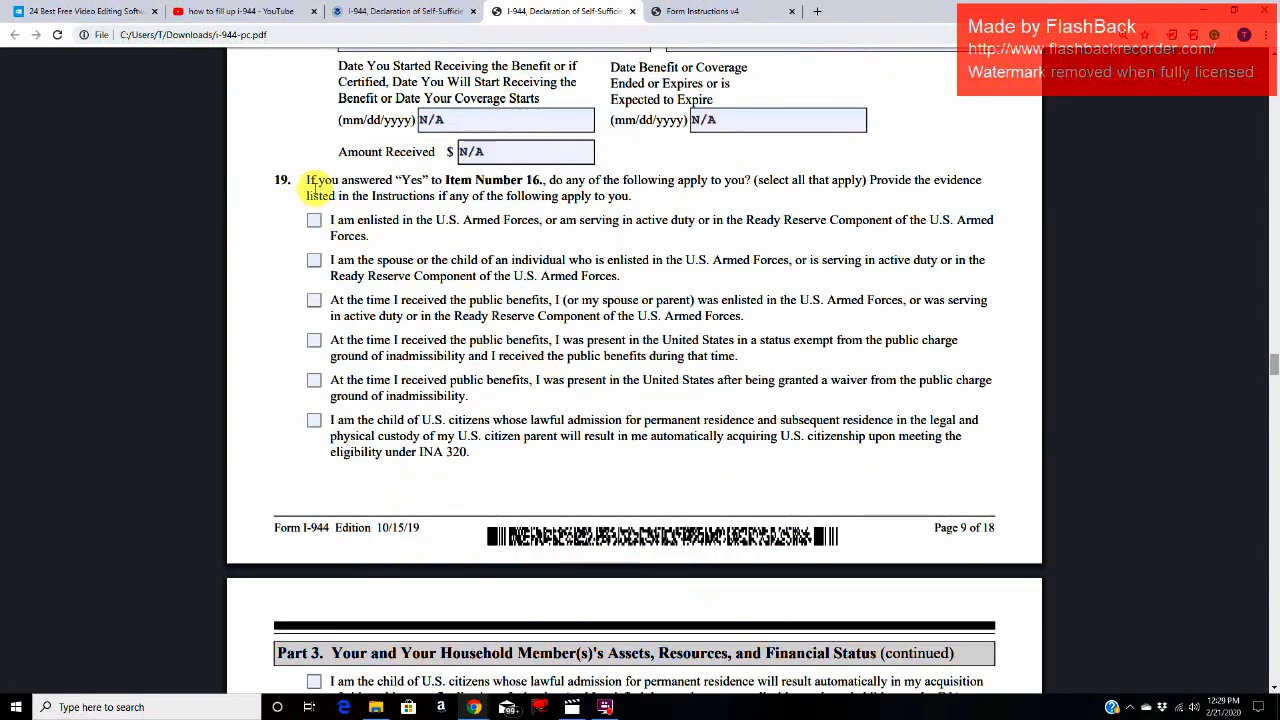
pyautogui.moveTo(317, 182); pyautogui.dragTo(745, 181)
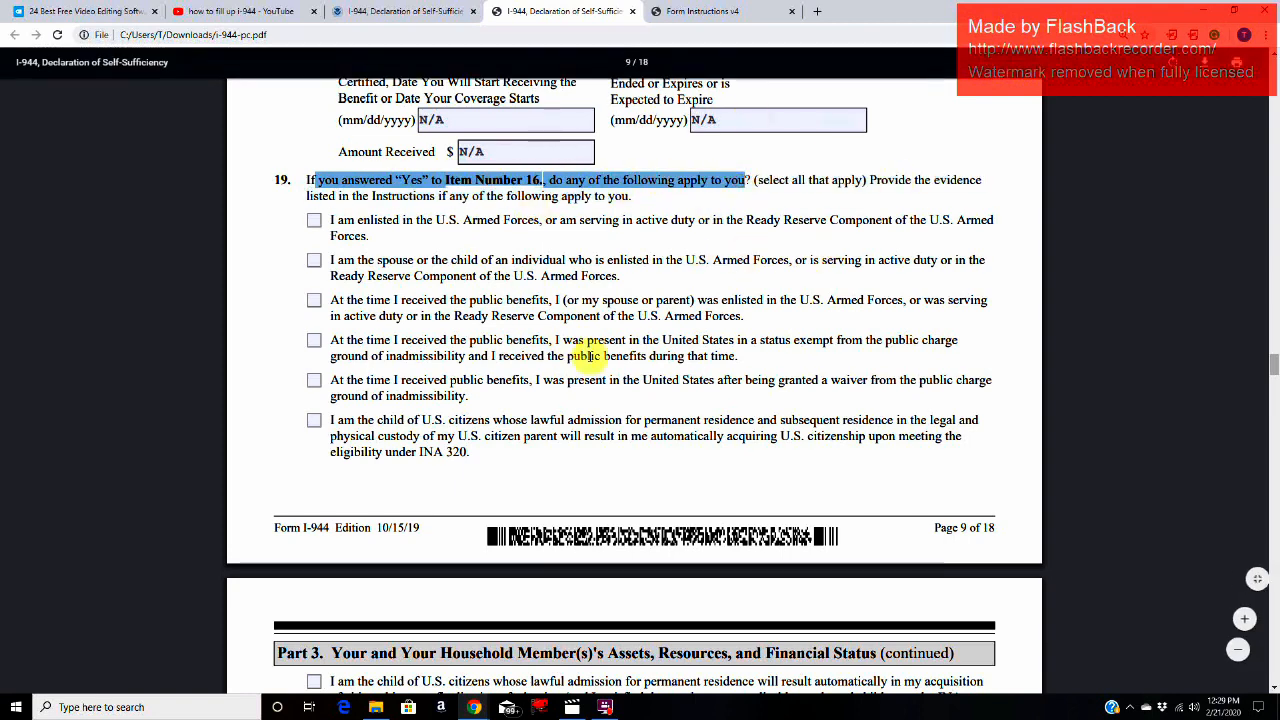
pyautogui.scroll(1, 593, 355)
pyautogui.scroll(12, 593, 355)
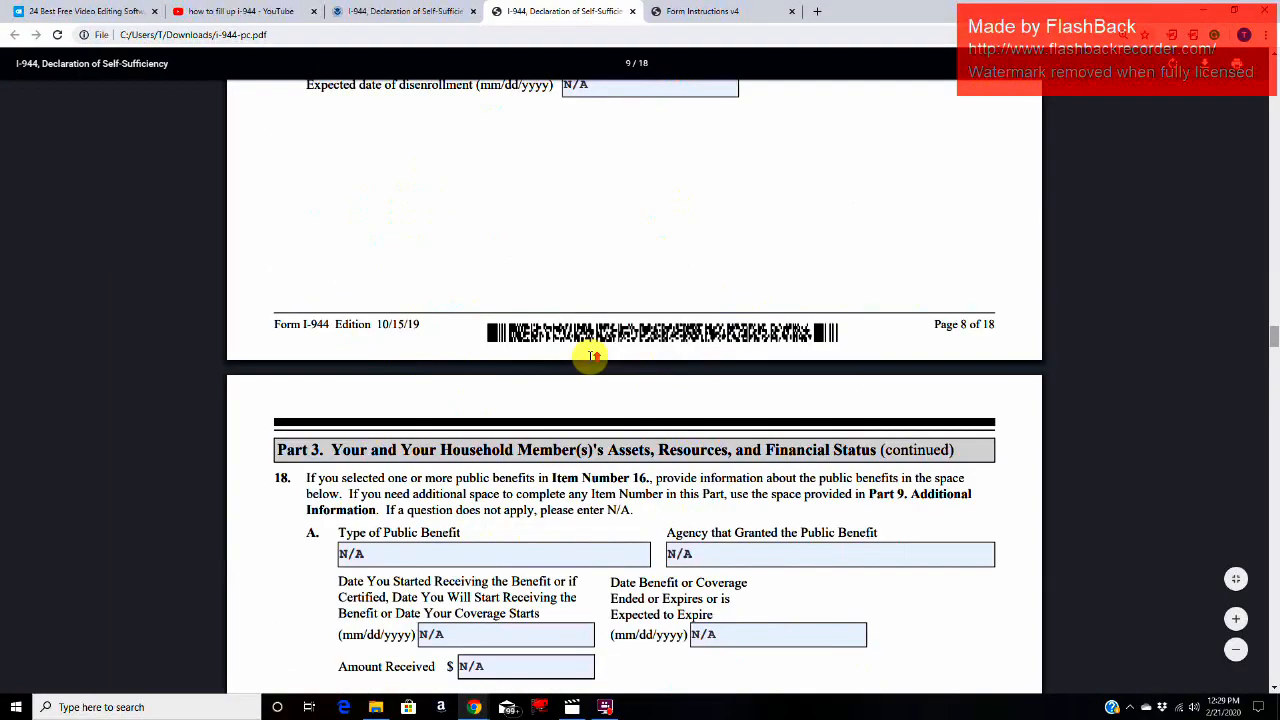
pyautogui.scroll(2, 520, 302)
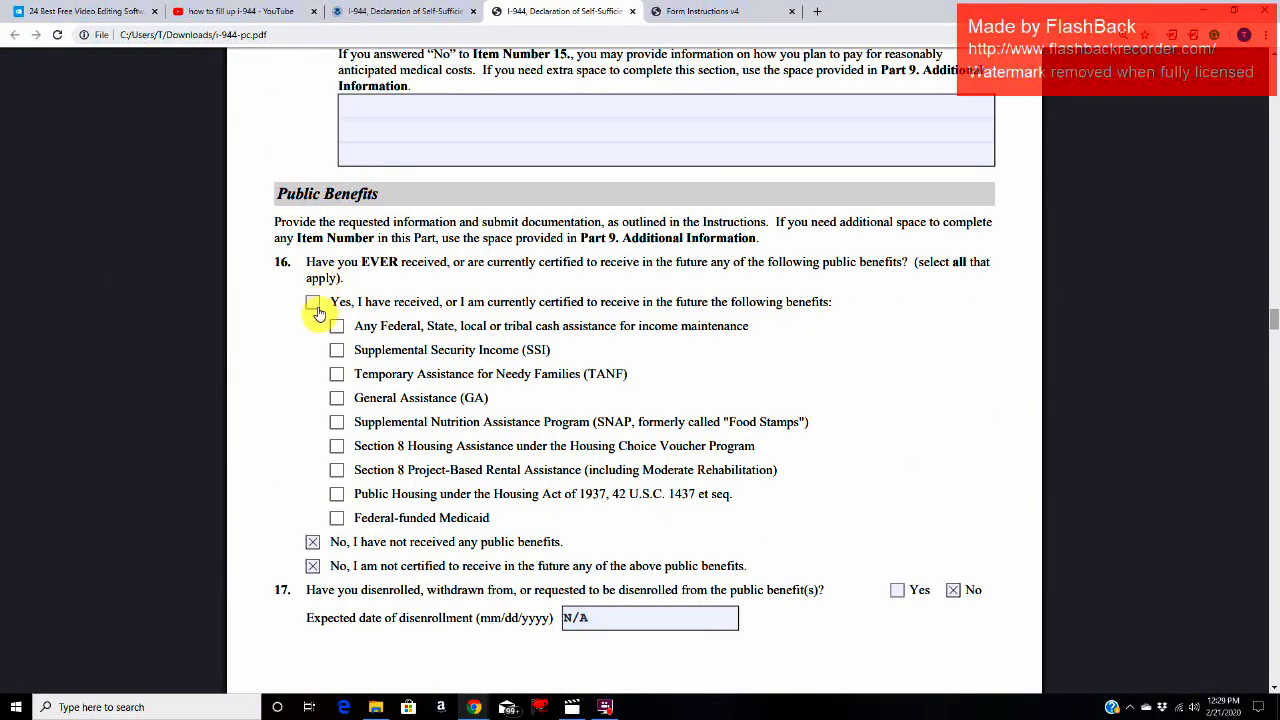
pyautogui.scroll(-10, 528, 372)
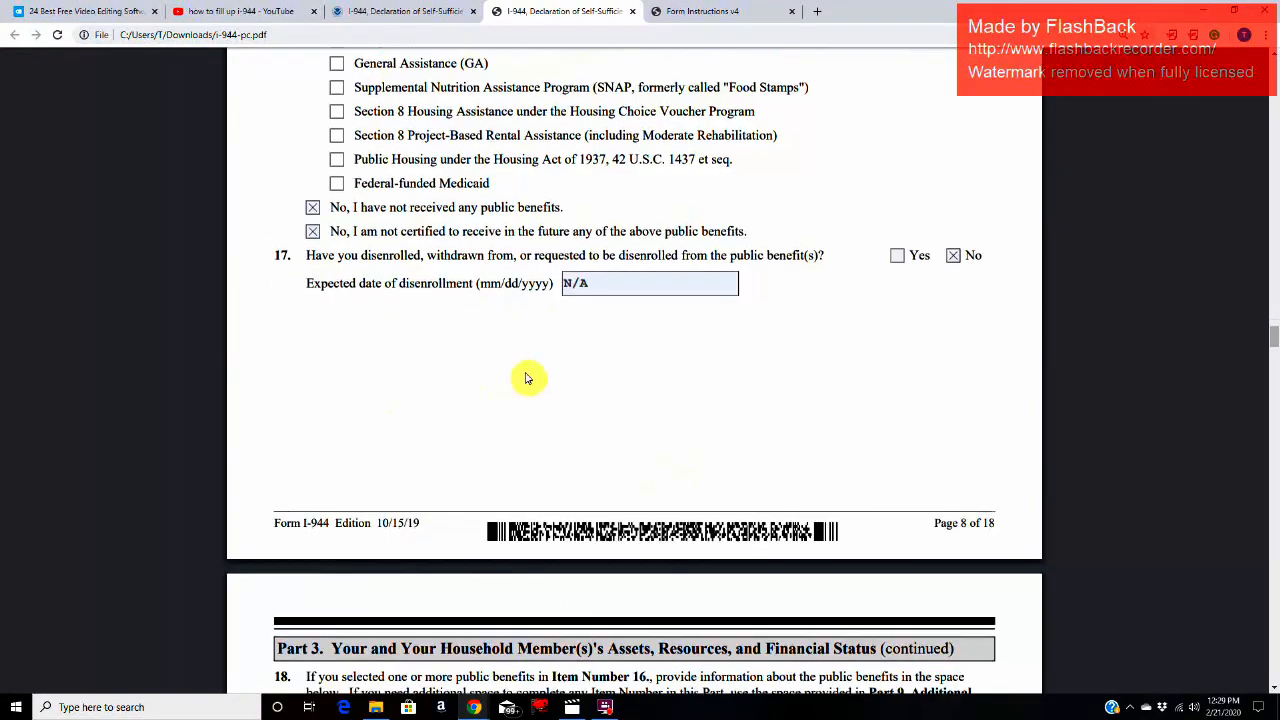
pyautogui.scroll(-5, 526, 378)
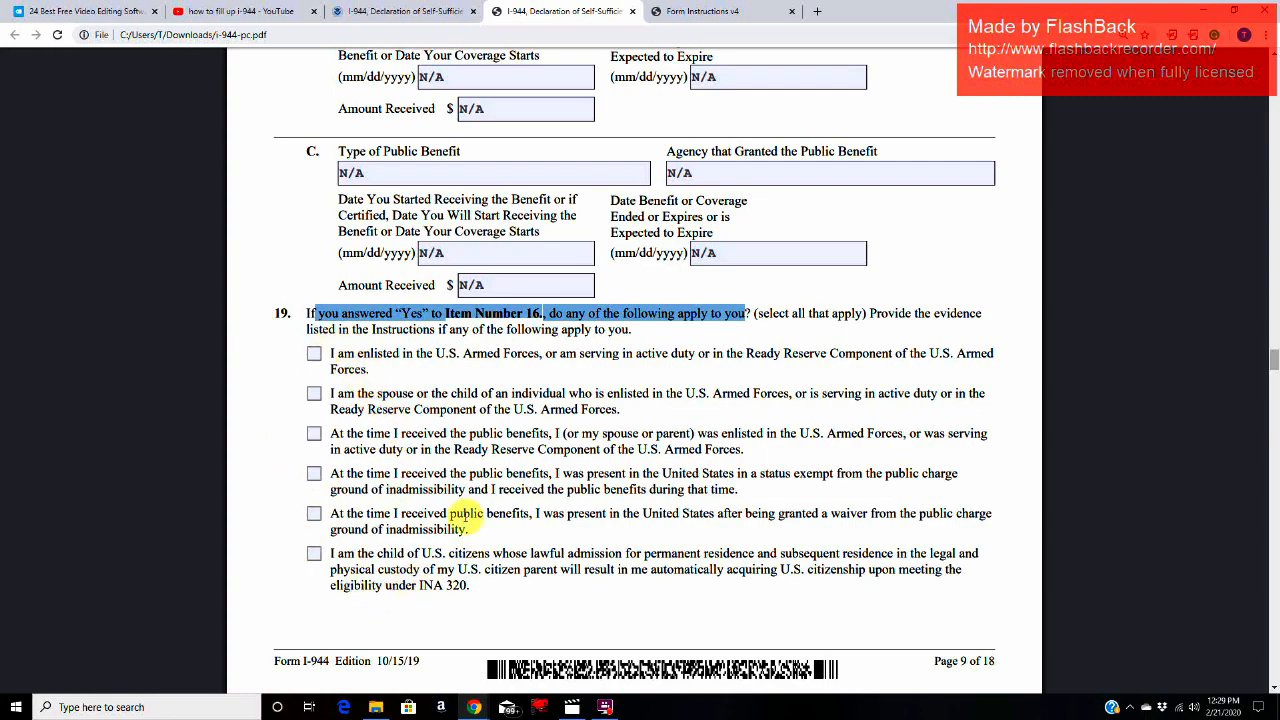
# Step: Read the Item 20 question on federally-funded Medicaid received, applied for or certified in connection with the listed circumstances
pyautogui.scroll(-6, 481, 512)
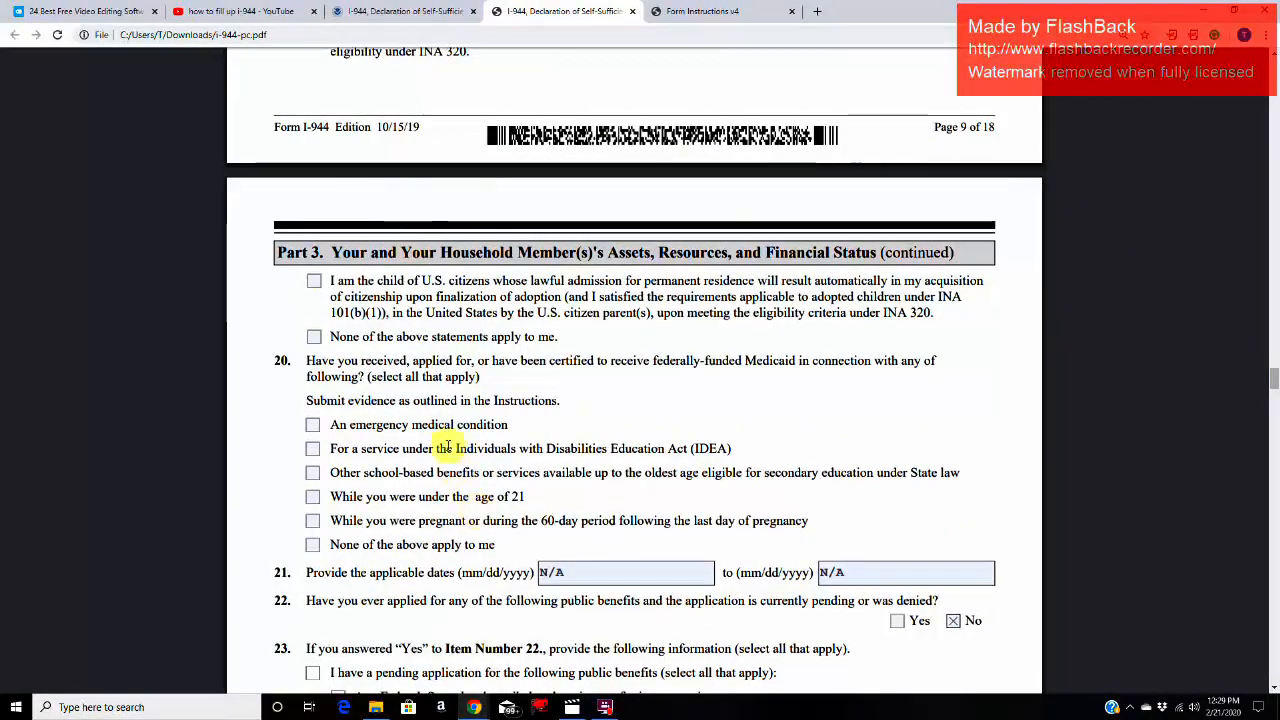
pyautogui.scroll(-1, 311, 313)
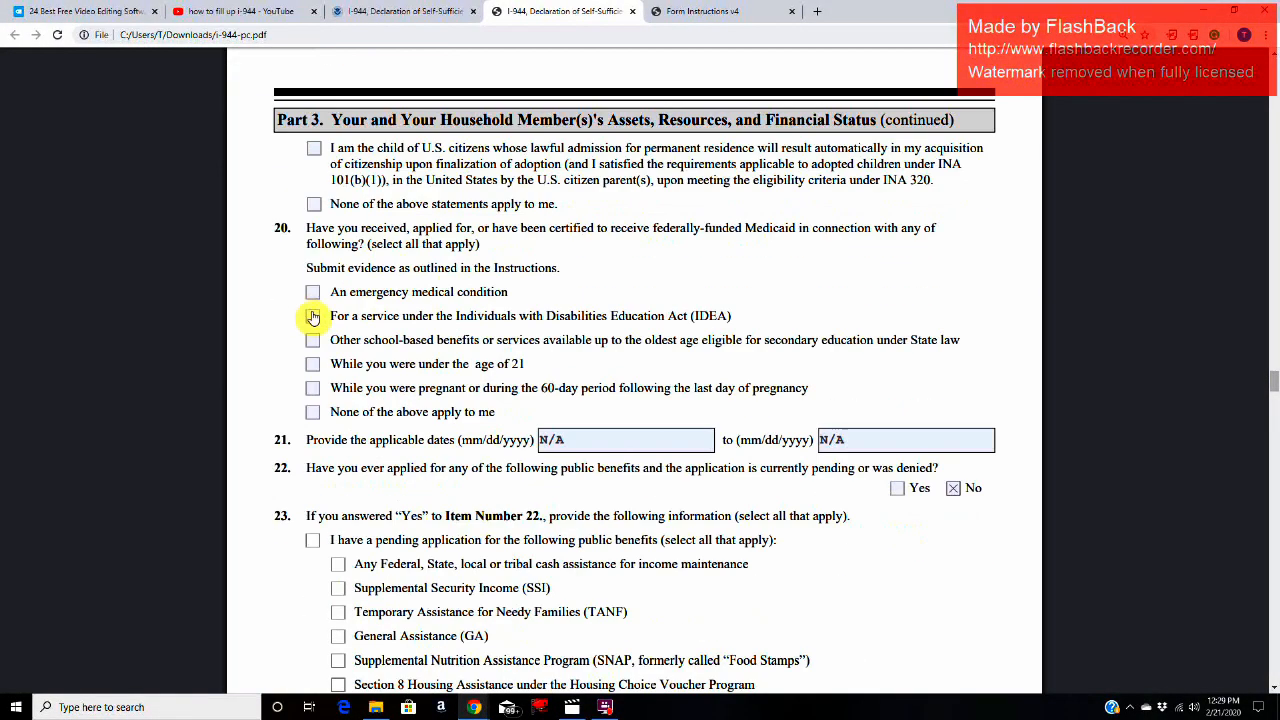
pyautogui.moveTo(297, 224); pyautogui.dragTo(661, 233)
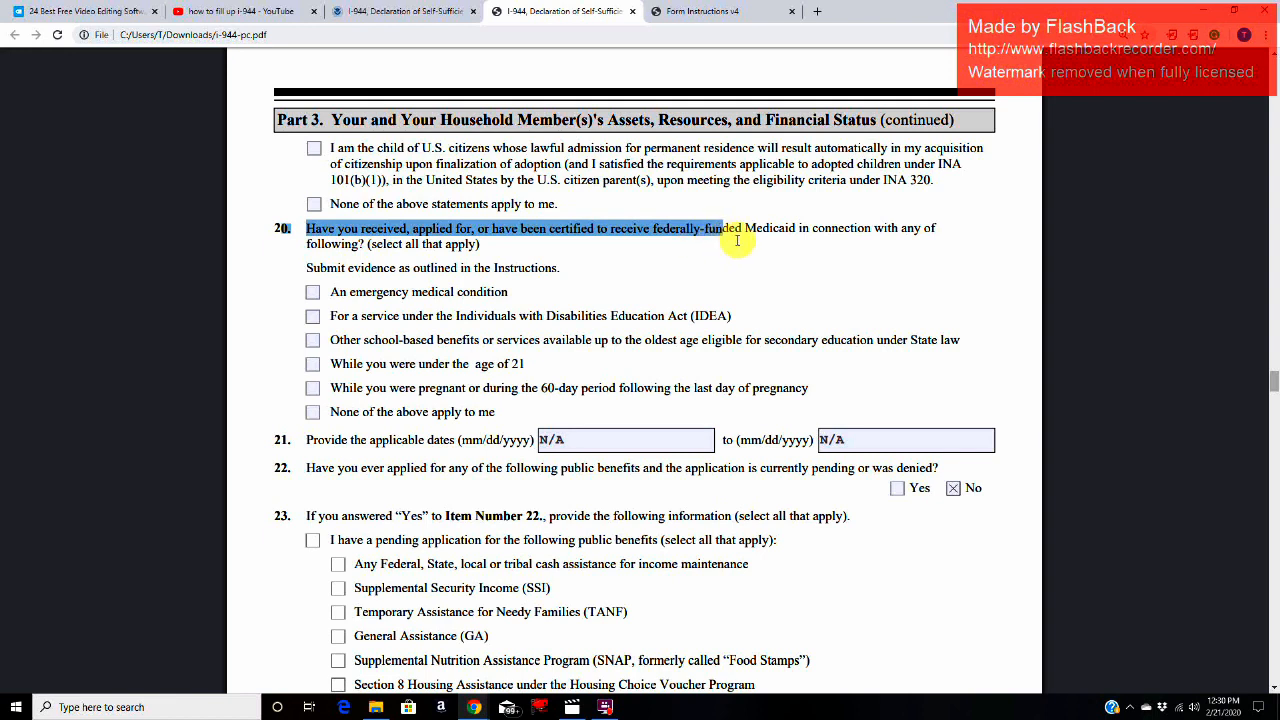
pyautogui.moveTo(737, 240); pyautogui.dragTo(832, 240)
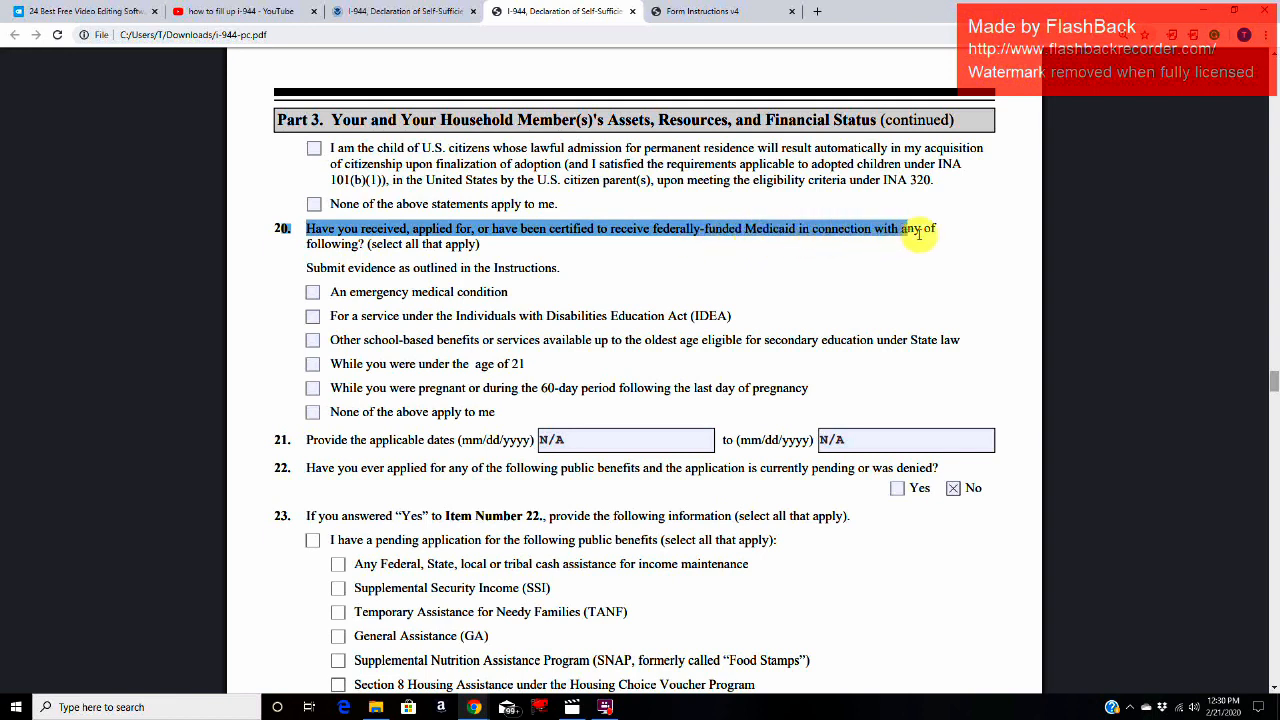
pyautogui.moveTo(932, 231); pyautogui.dragTo(462, 248)
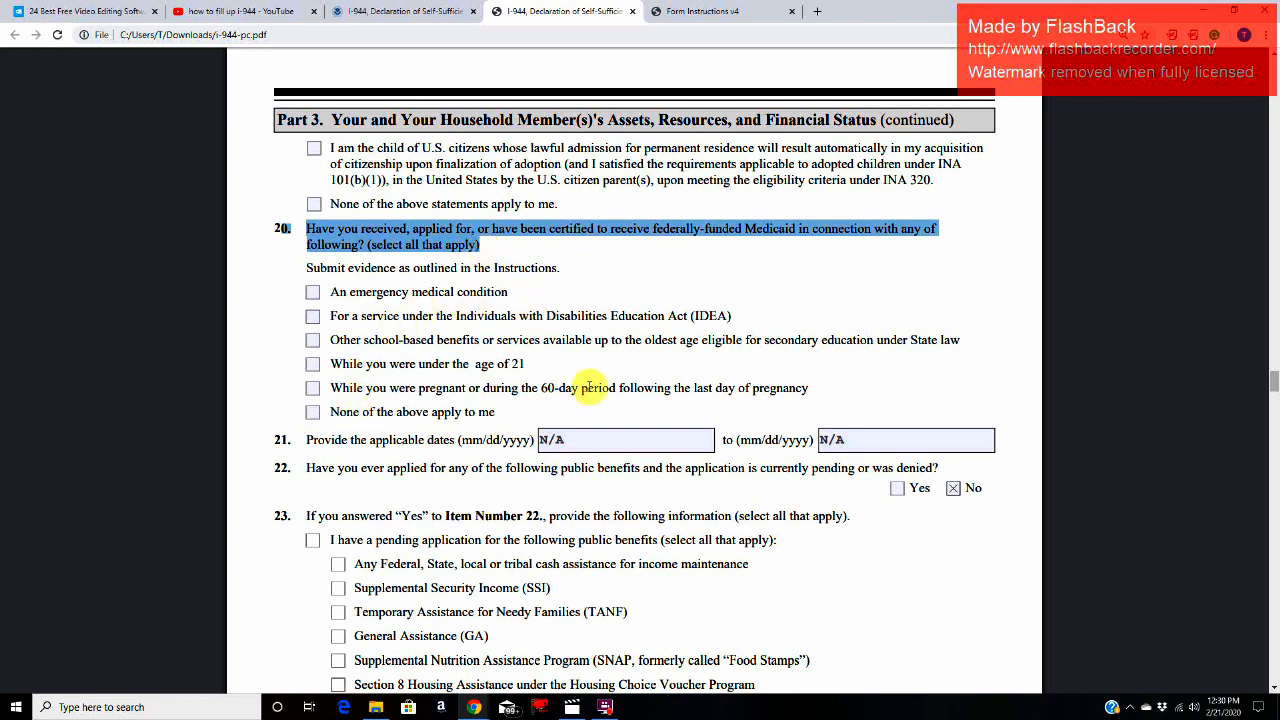
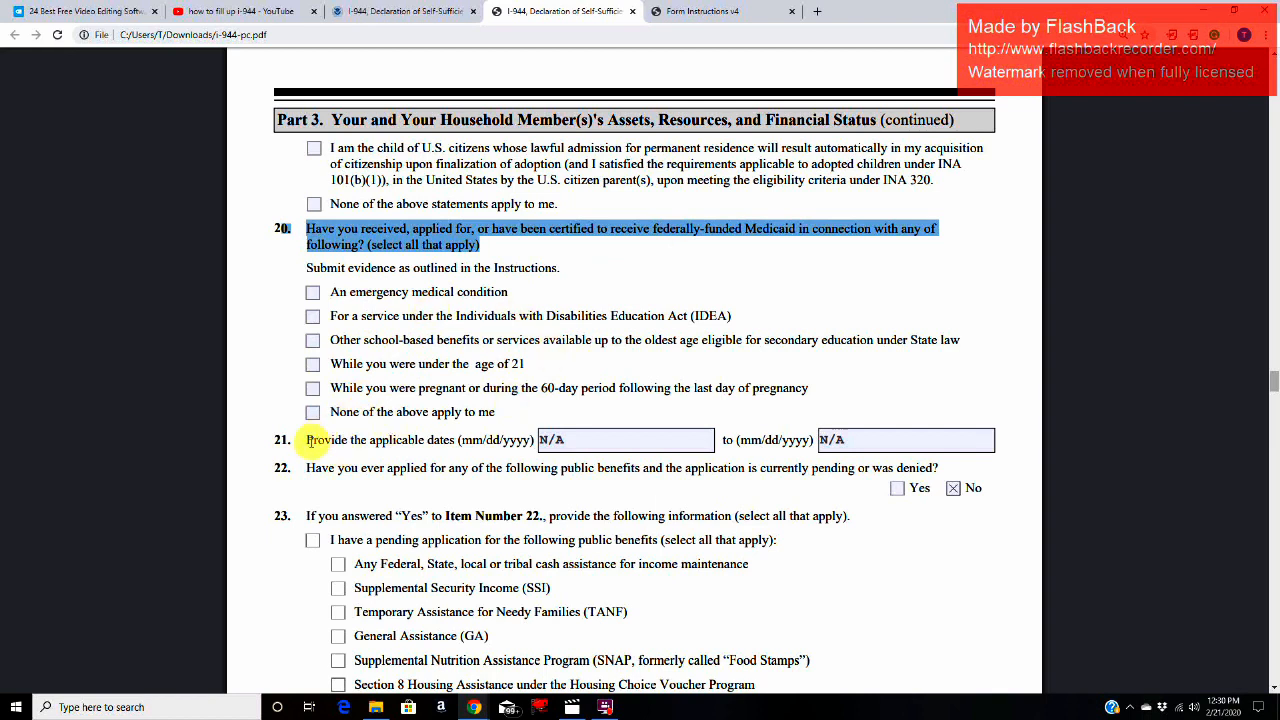
# Step: Review the Item 21 start and end date fields for the applicable Medicaid dates
pyautogui.moveTo(310, 440); pyautogui.dragTo(465, 447)
pyautogui.click(606, 444)
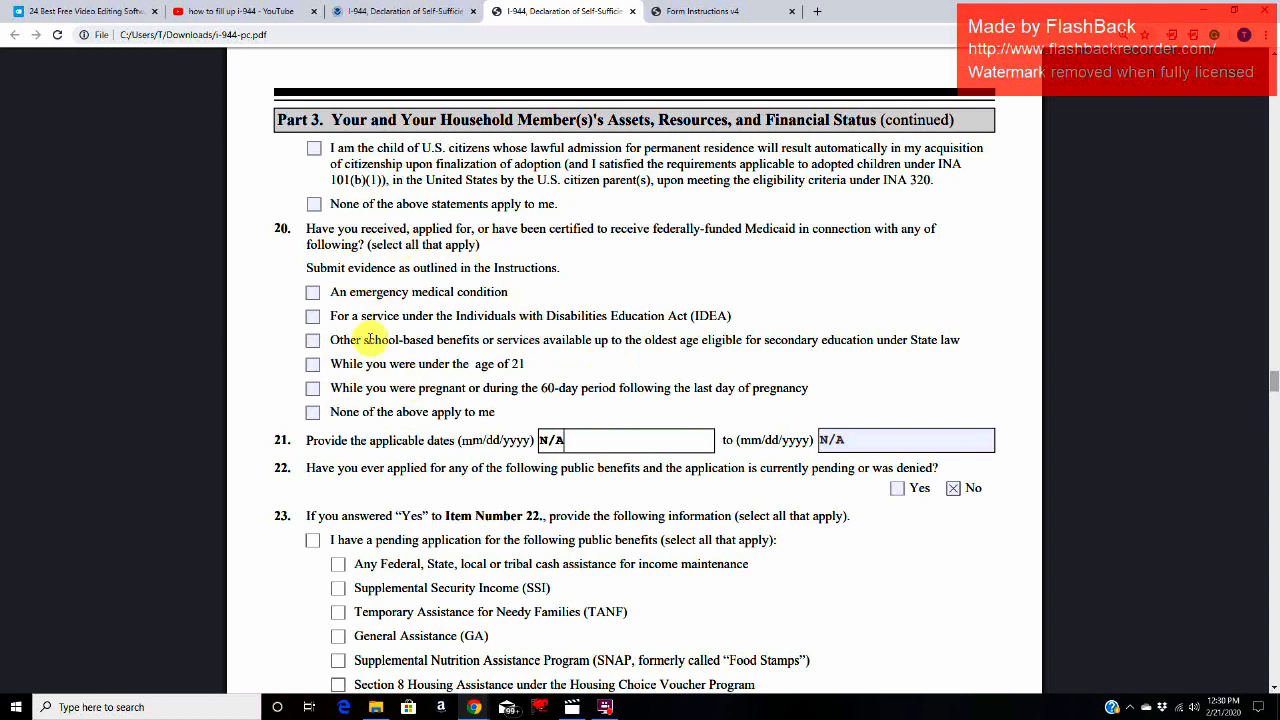
pyautogui.click(858, 433)
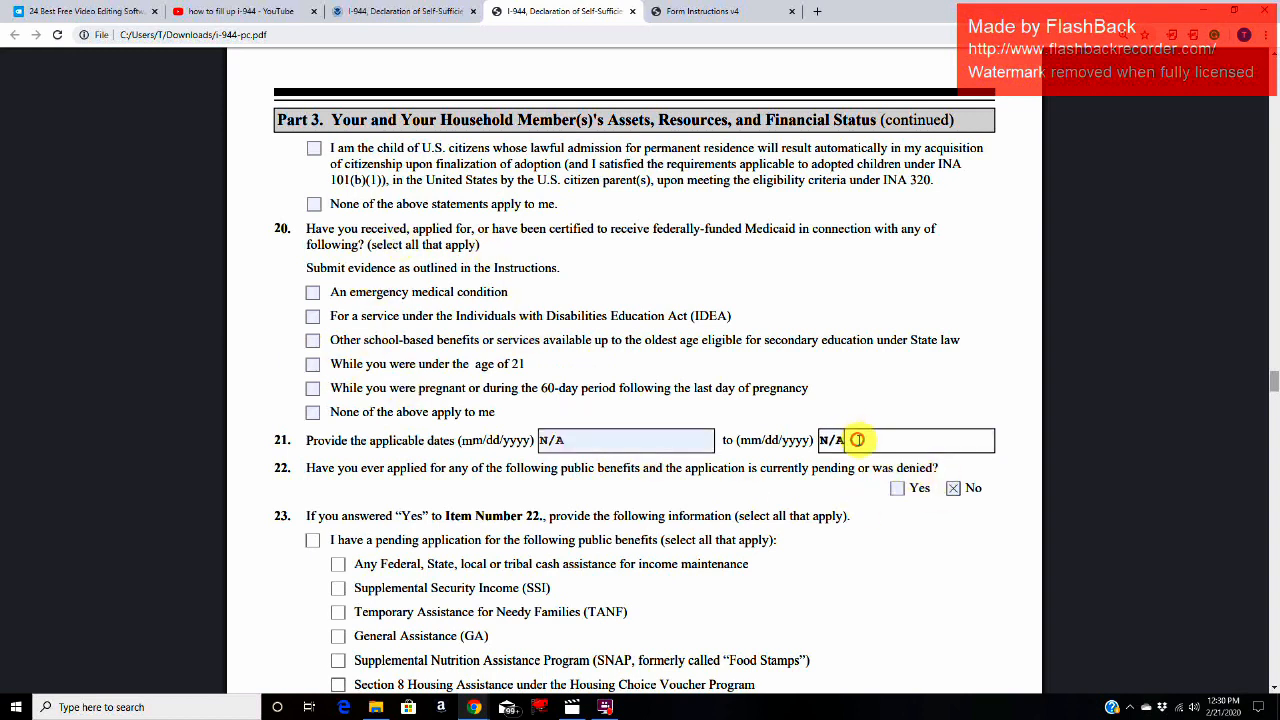
pyautogui.click(594, 438)
pyautogui.click(874, 440)
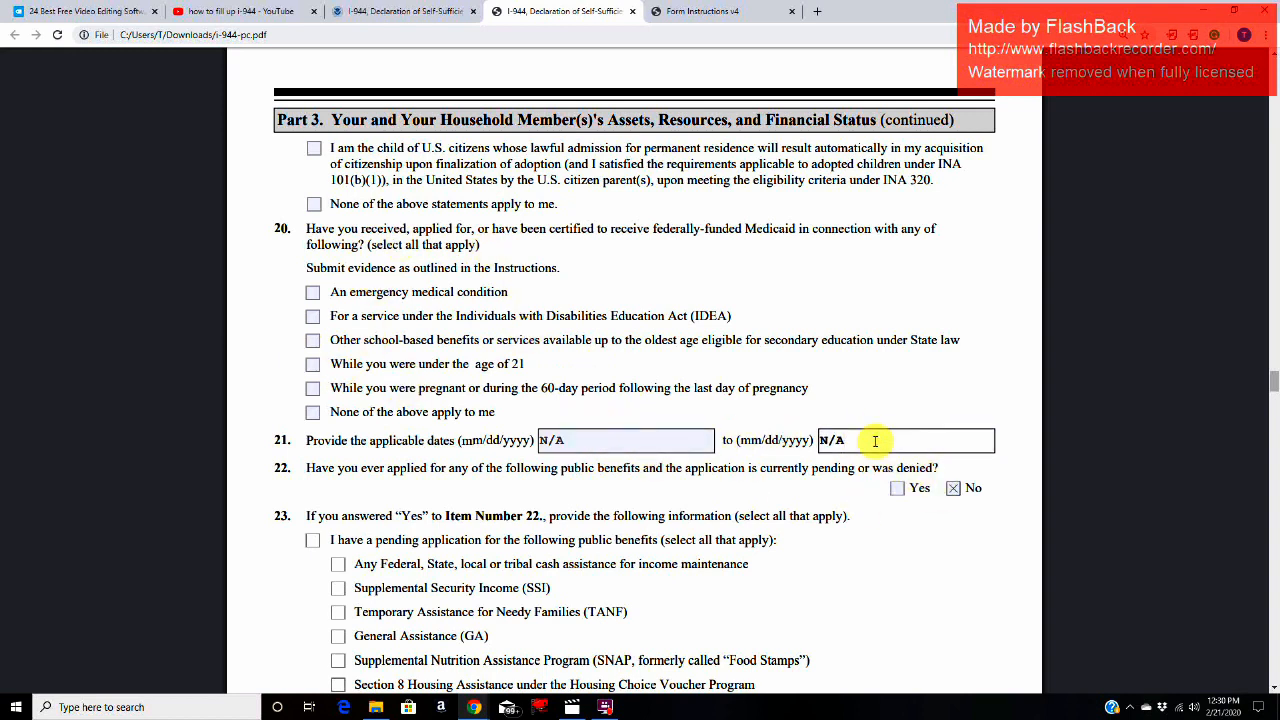
# Step: Read the Item 22 question on pending or denied benefit applications and check the Item 23 options against its answer
pyautogui.moveTo(302, 468); pyautogui.dragTo(957, 473)
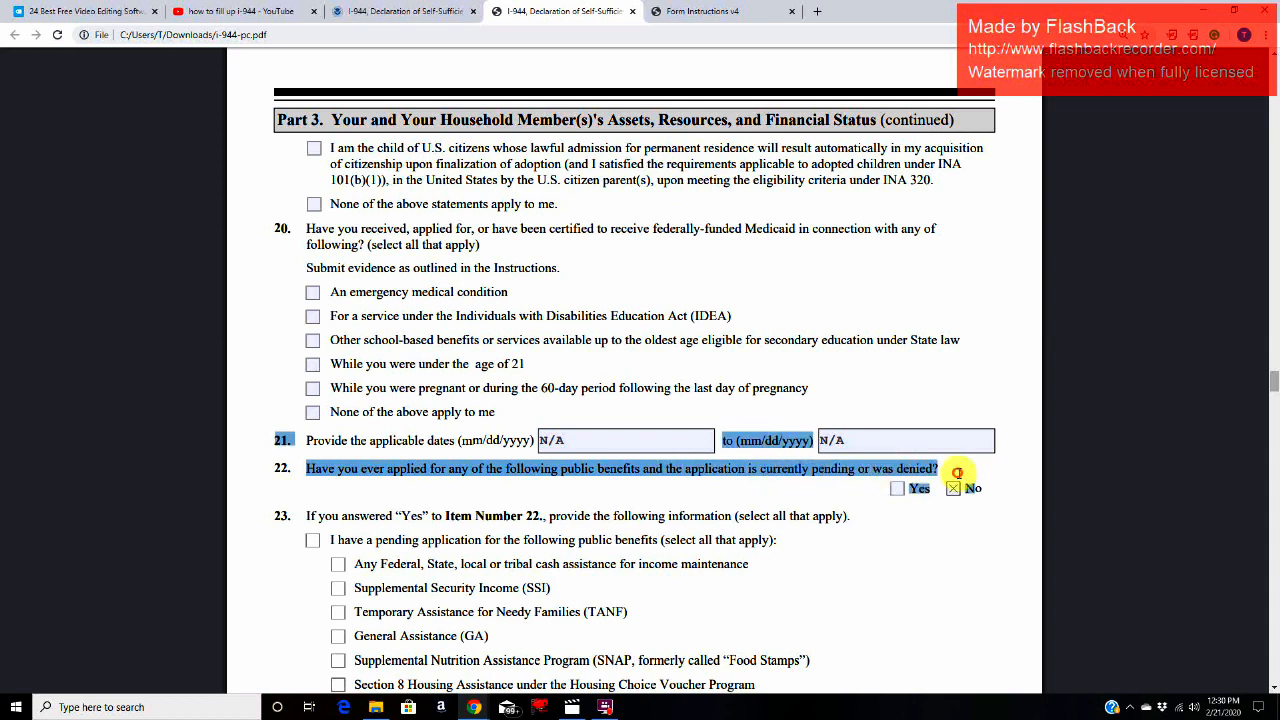
pyautogui.click(510, 511)
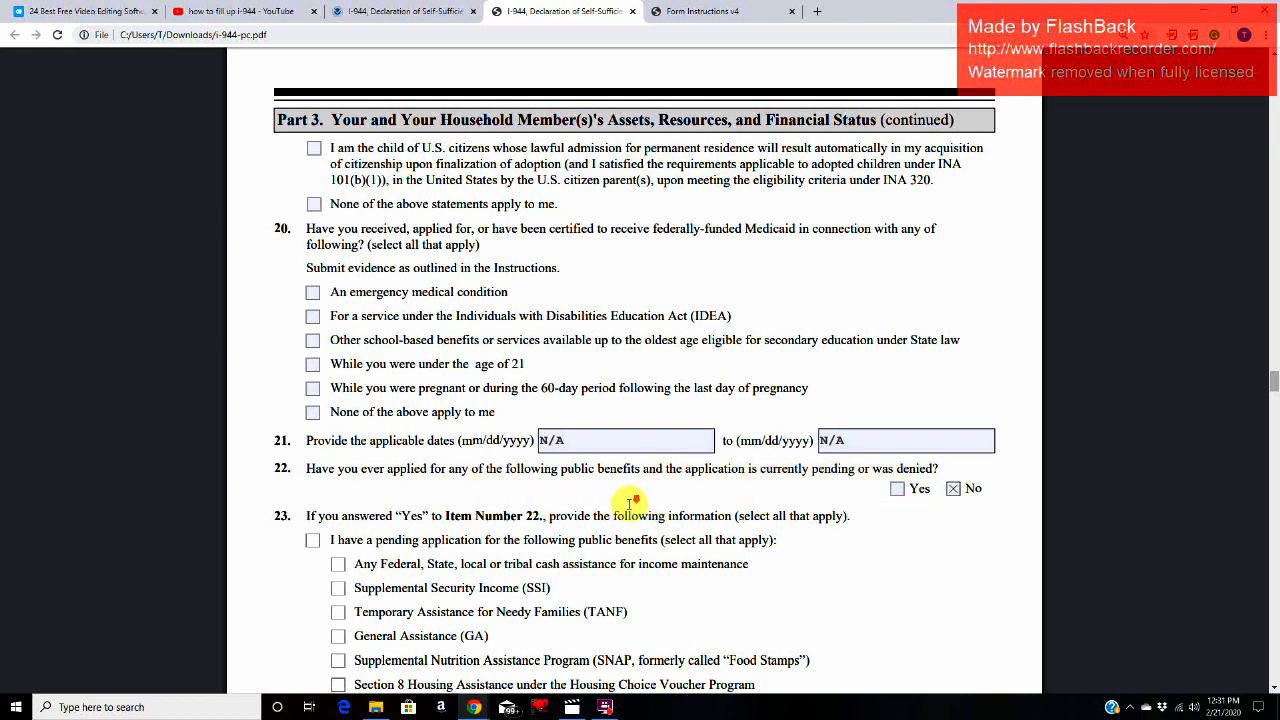
pyautogui.scroll(-1, 630, 505)
pyautogui.scroll(-3, 472, 404)
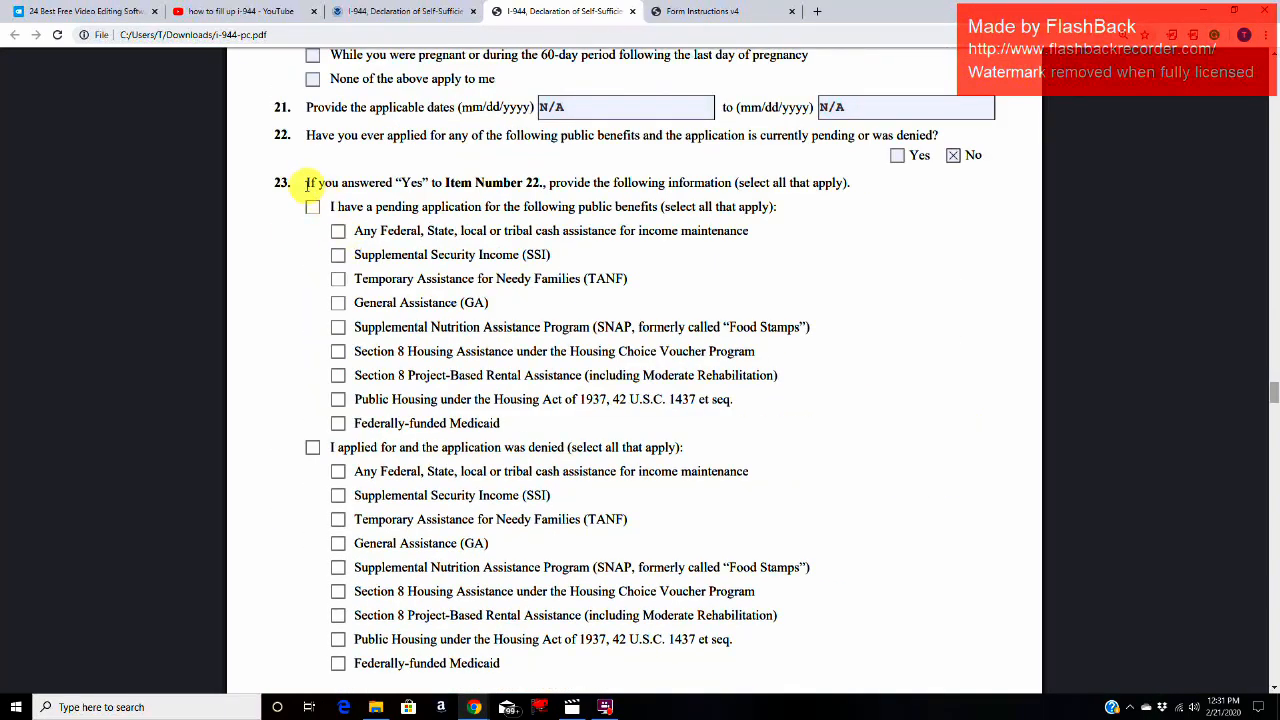
pyautogui.moveTo(436, 183); pyautogui.dragTo(540, 183)
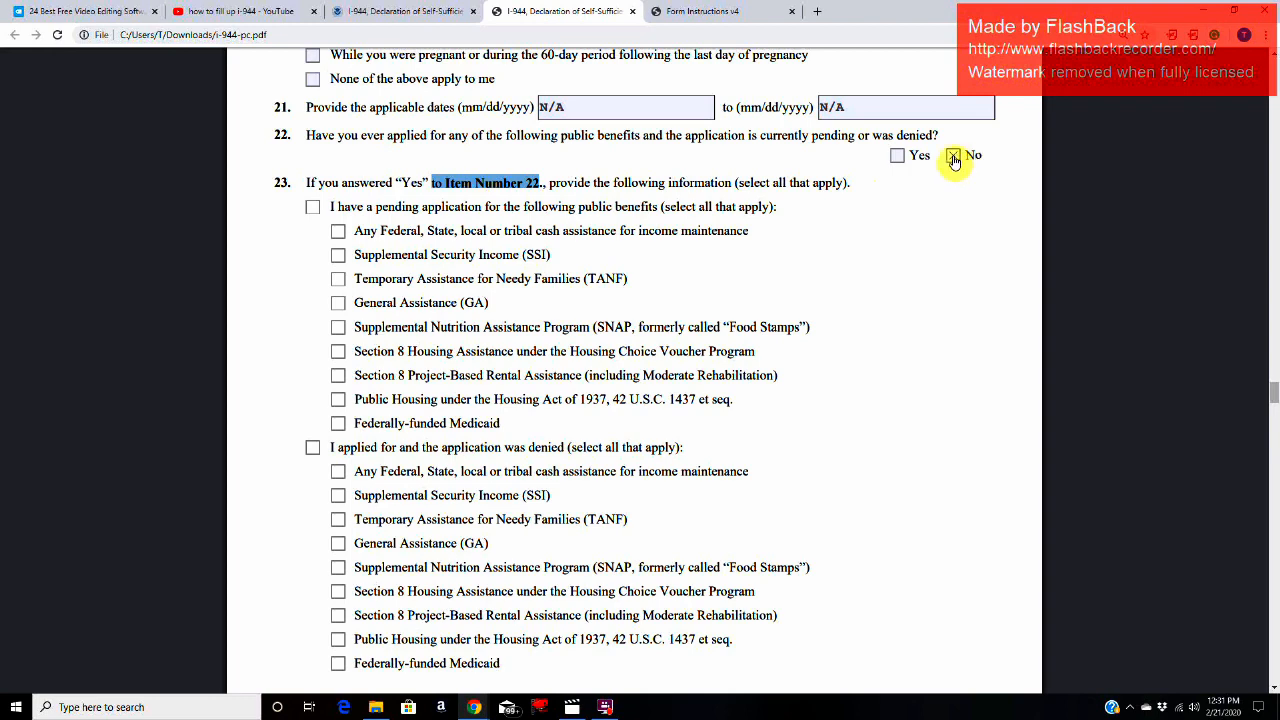
pyautogui.scroll(-1, 625, 368)
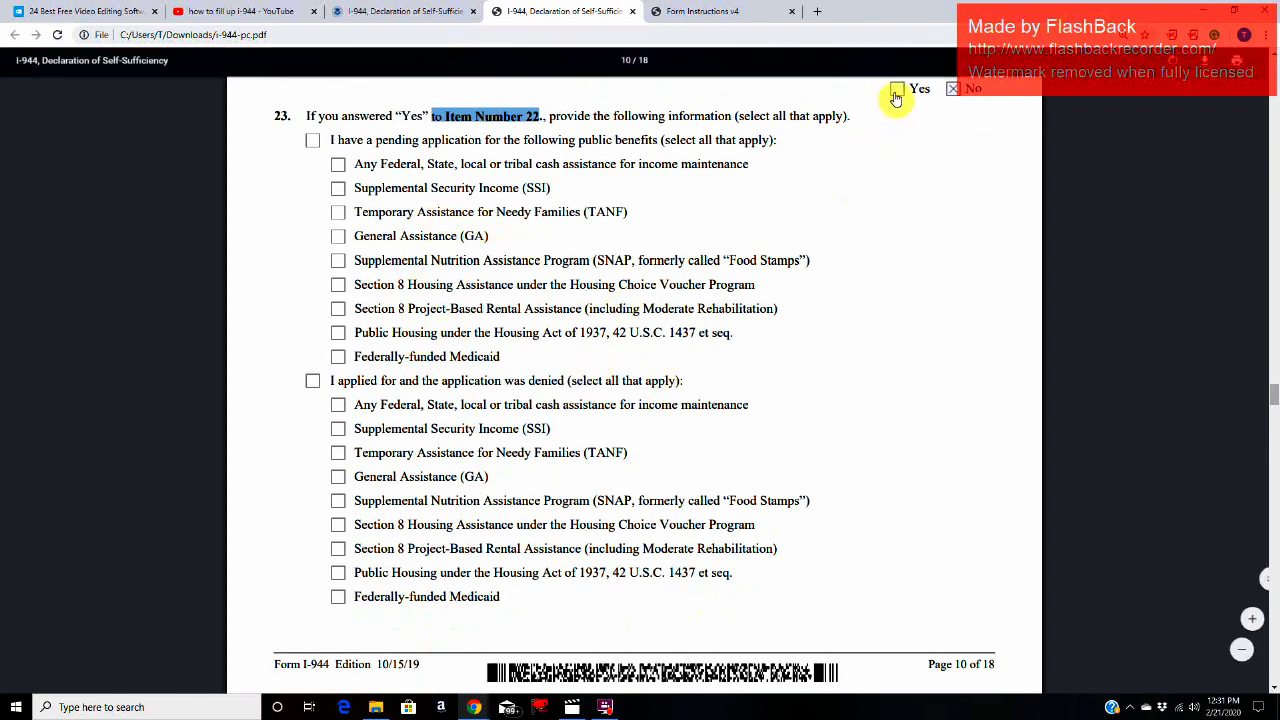
pyautogui.scroll(1, 818, 325)
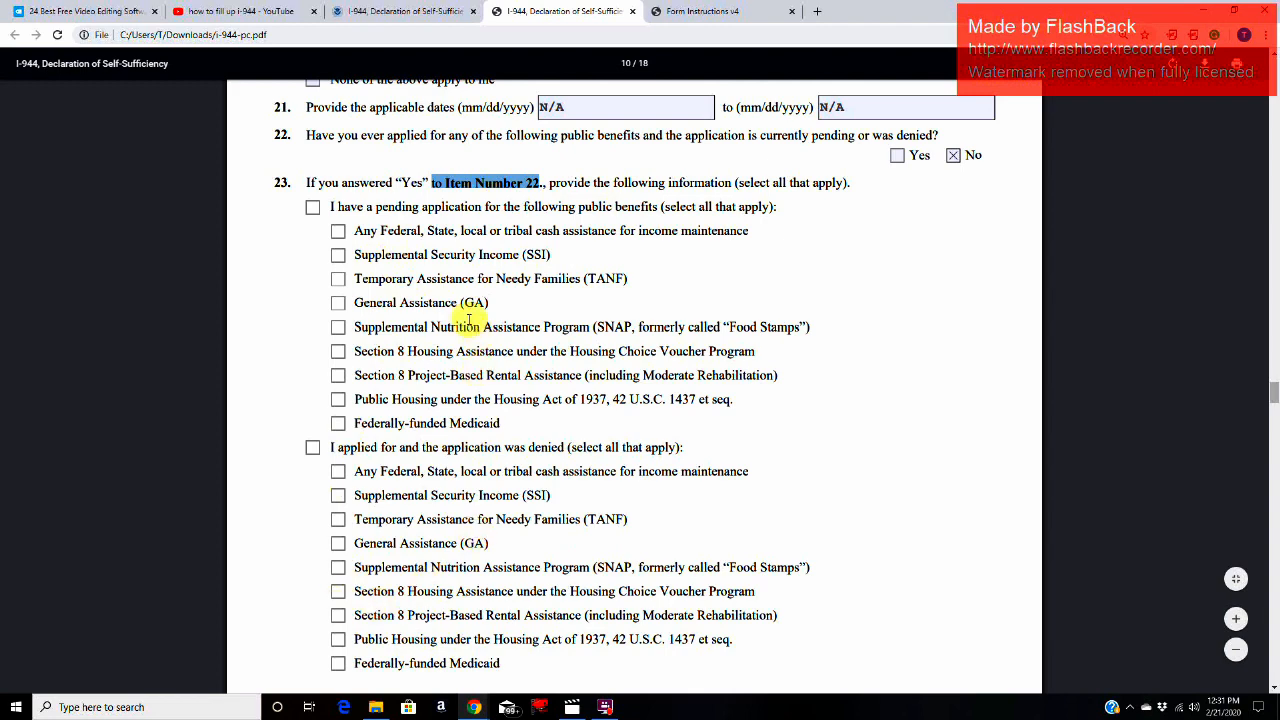
pyautogui.scroll(-1, 368, 480)
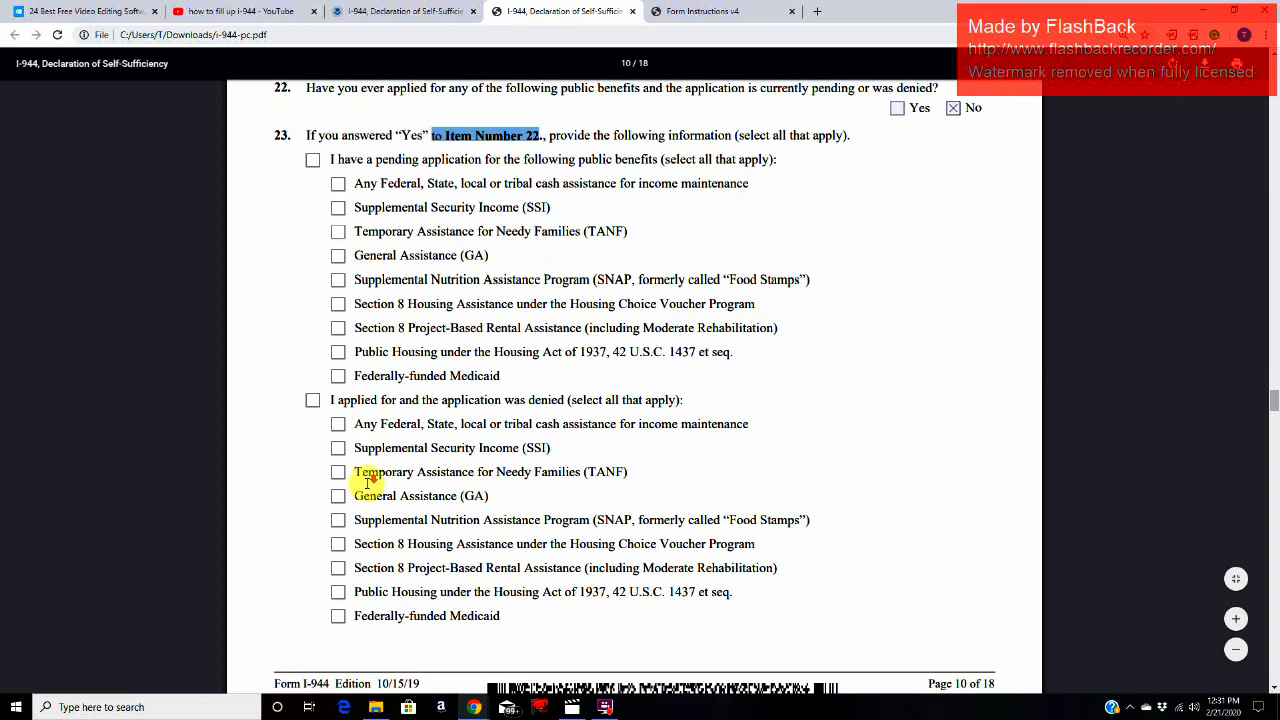
# Step: Read Item 24 on the public benefit application date and Item 25 on withdrawing applications before certification
pyautogui.scroll(-6, 368, 483)
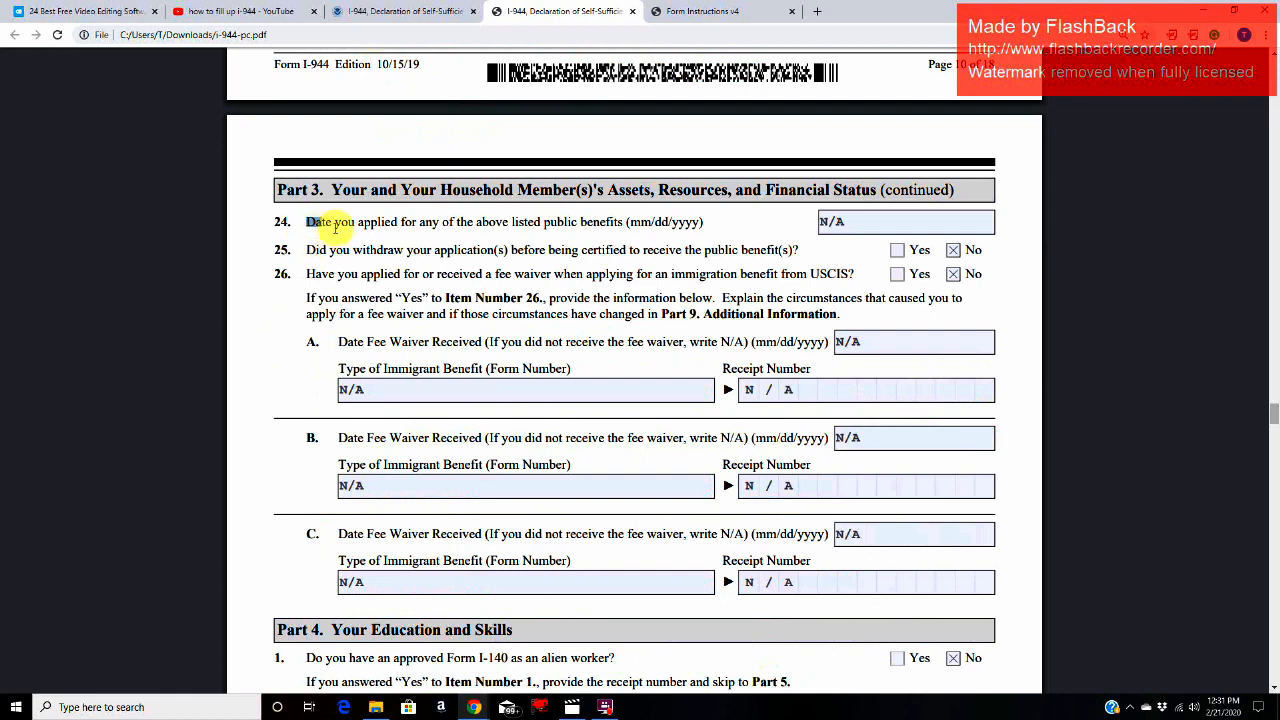
pyautogui.moveTo(336, 226); pyautogui.dragTo(630, 234)
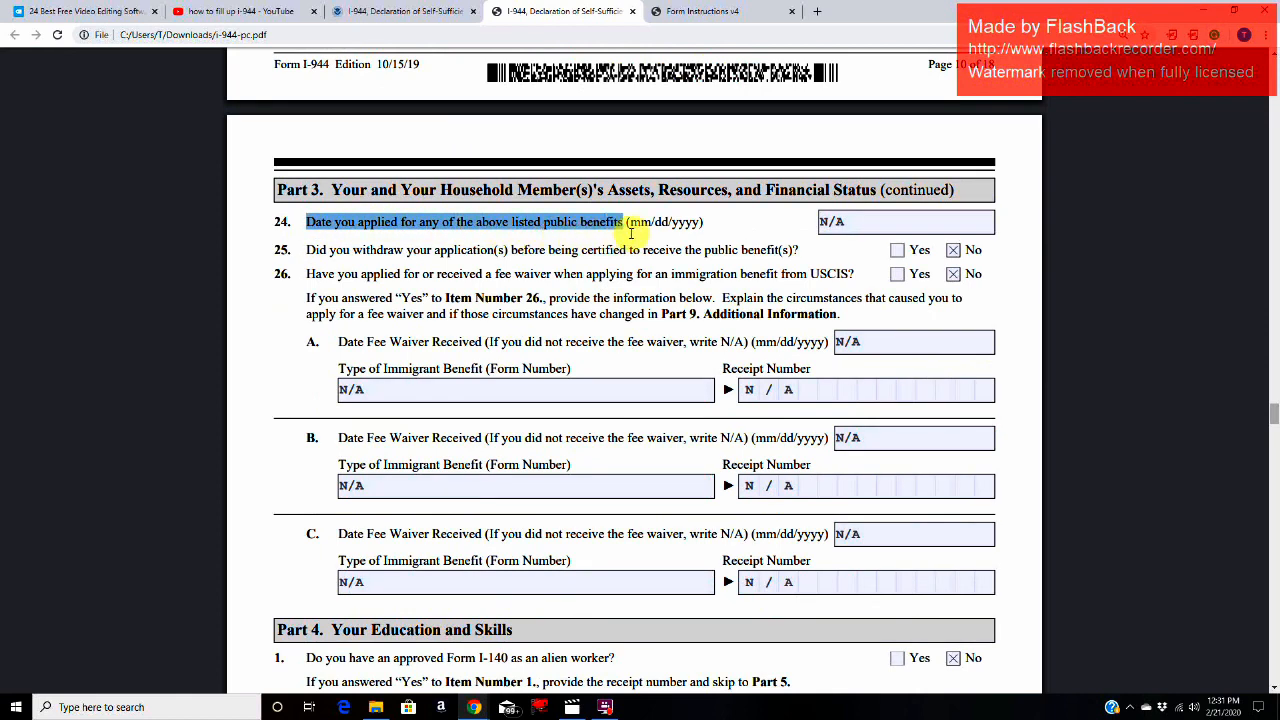
pyautogui.click(858, 221)
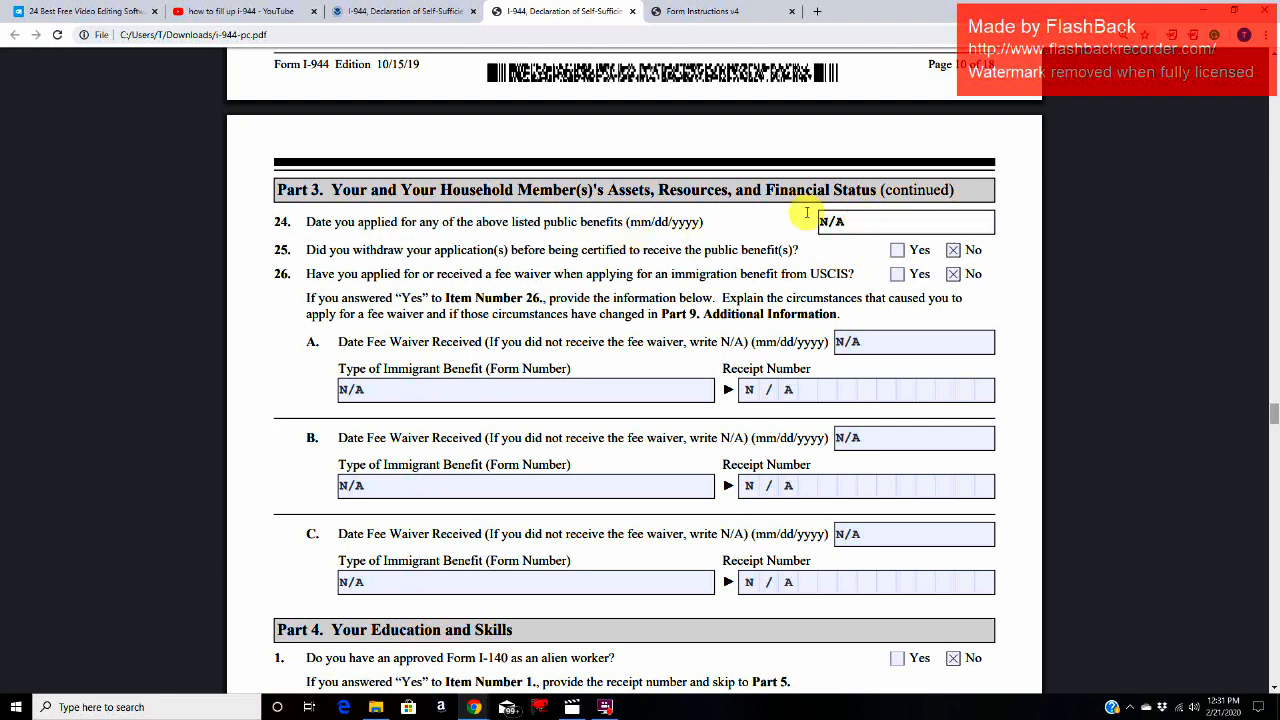
pyautogui.moveTo(293, 247); pyautogui.dragTo(488, 247)
pyautogui.moveTo(528, 252); pyautogui.dragTo(808, 256)
pyautogui.click(808, 256)
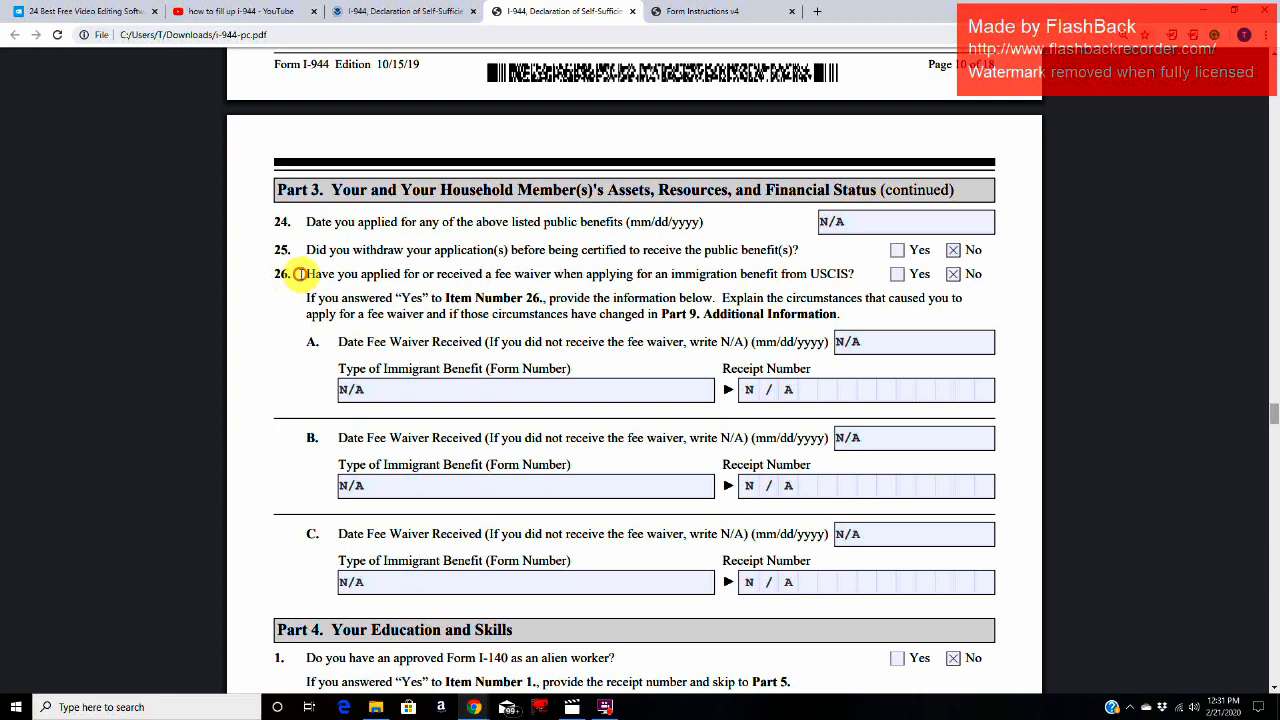
# Step: Read the Item 26 fee waiver question and instruction, and review the immigrant benefit type and receipt number fields beneath it
pyautogui.moveTo(299, 274); pyautogui.dragTo(862, 276)
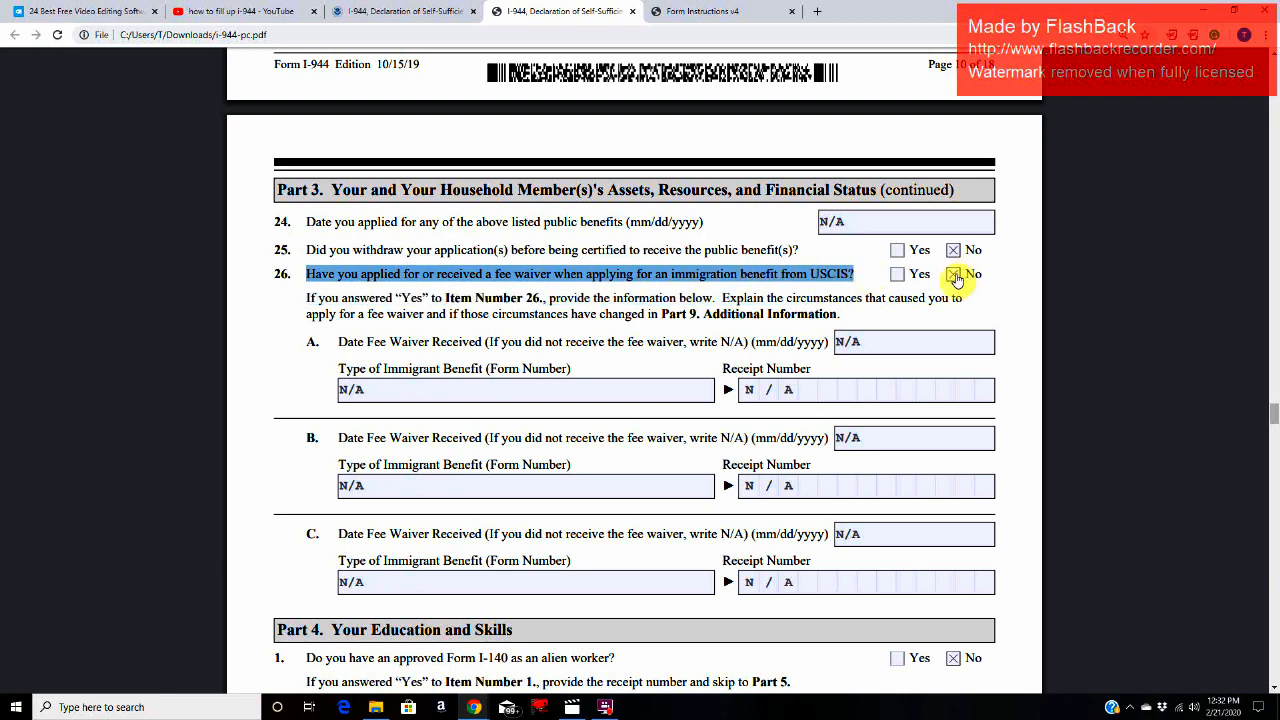
pyautogui.moveTo(306, 299); pyautogui.dragTo(645, 320)
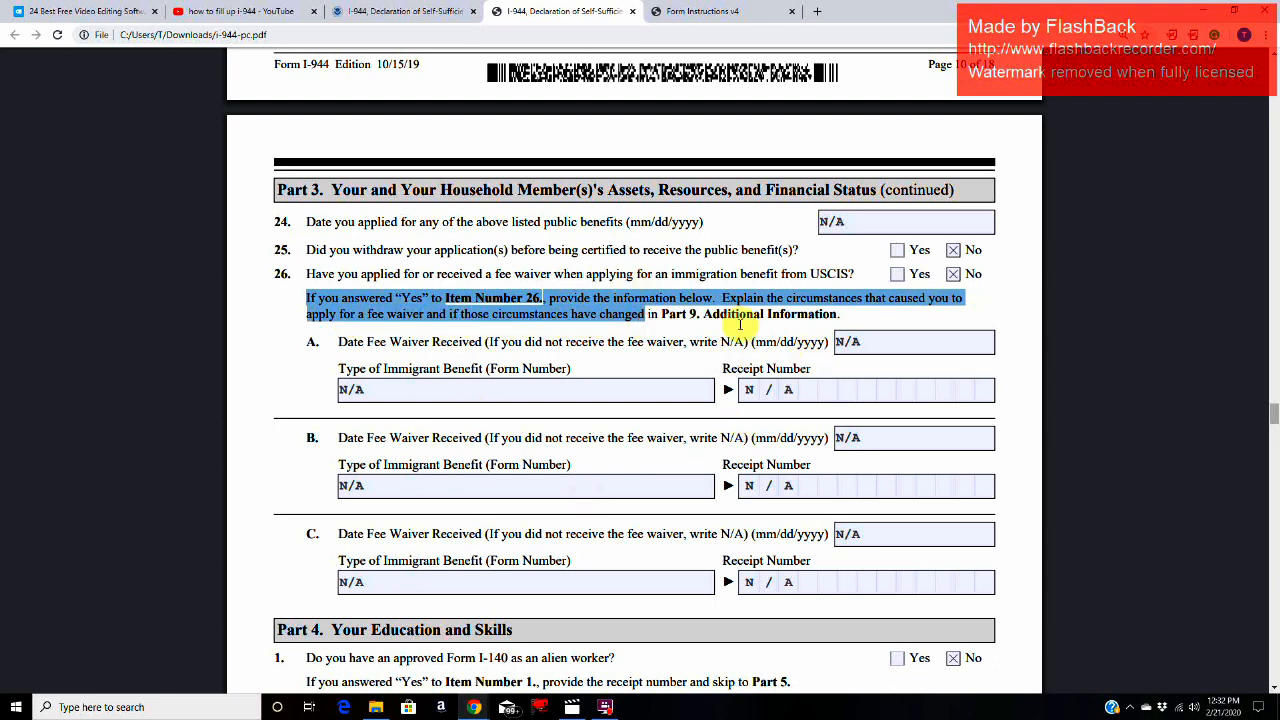
pyautogui.click(480, 392)
pyautogui.click(472, 491)
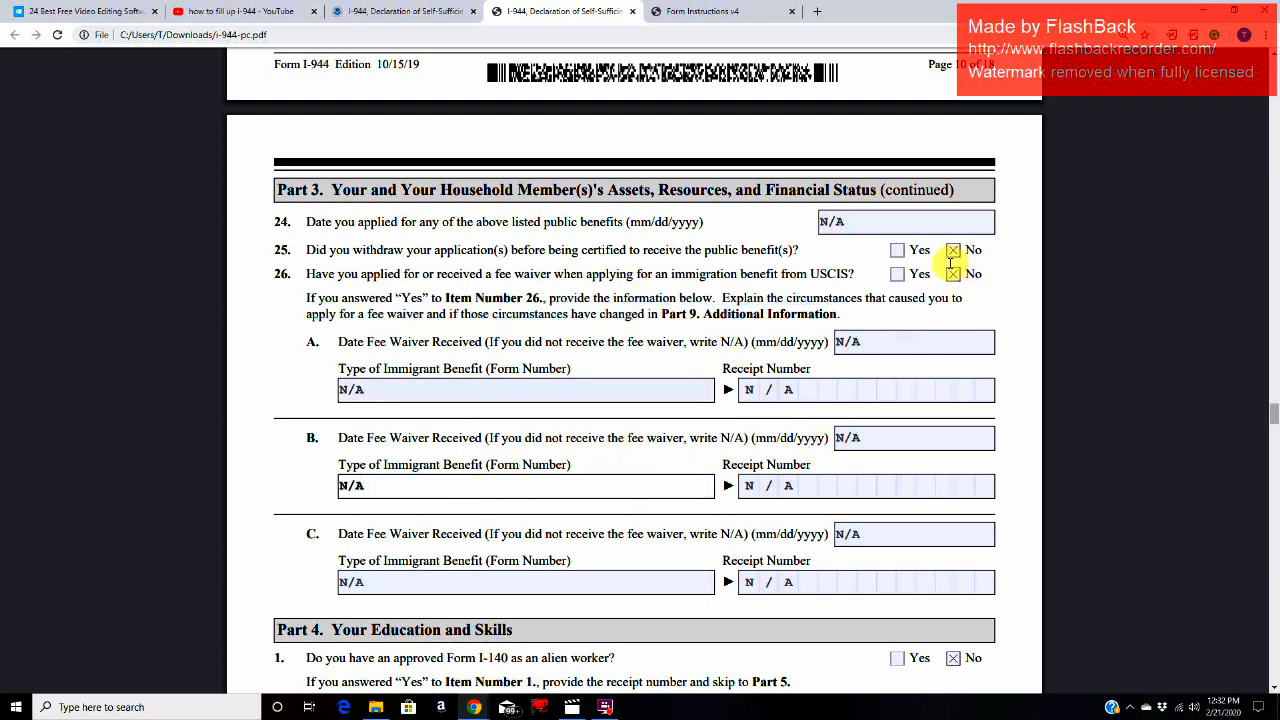
pyautogui.click(483, 590)
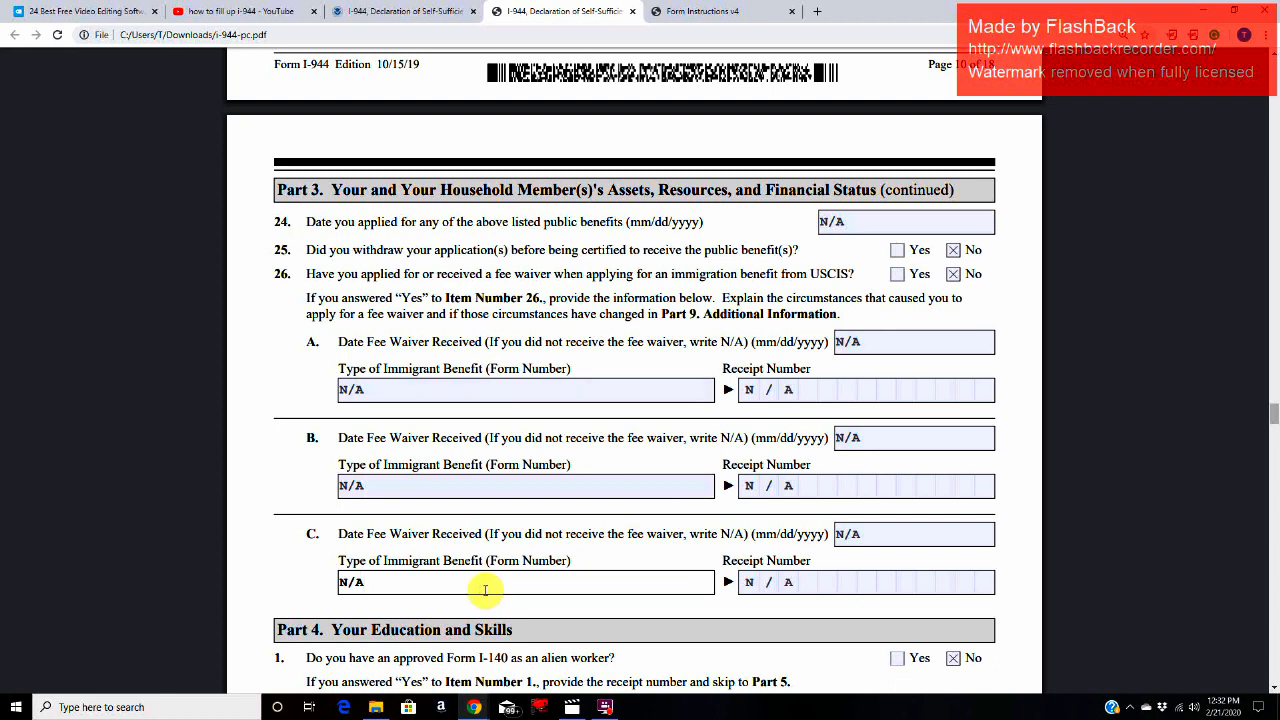
pyautogui.click(468, 486)
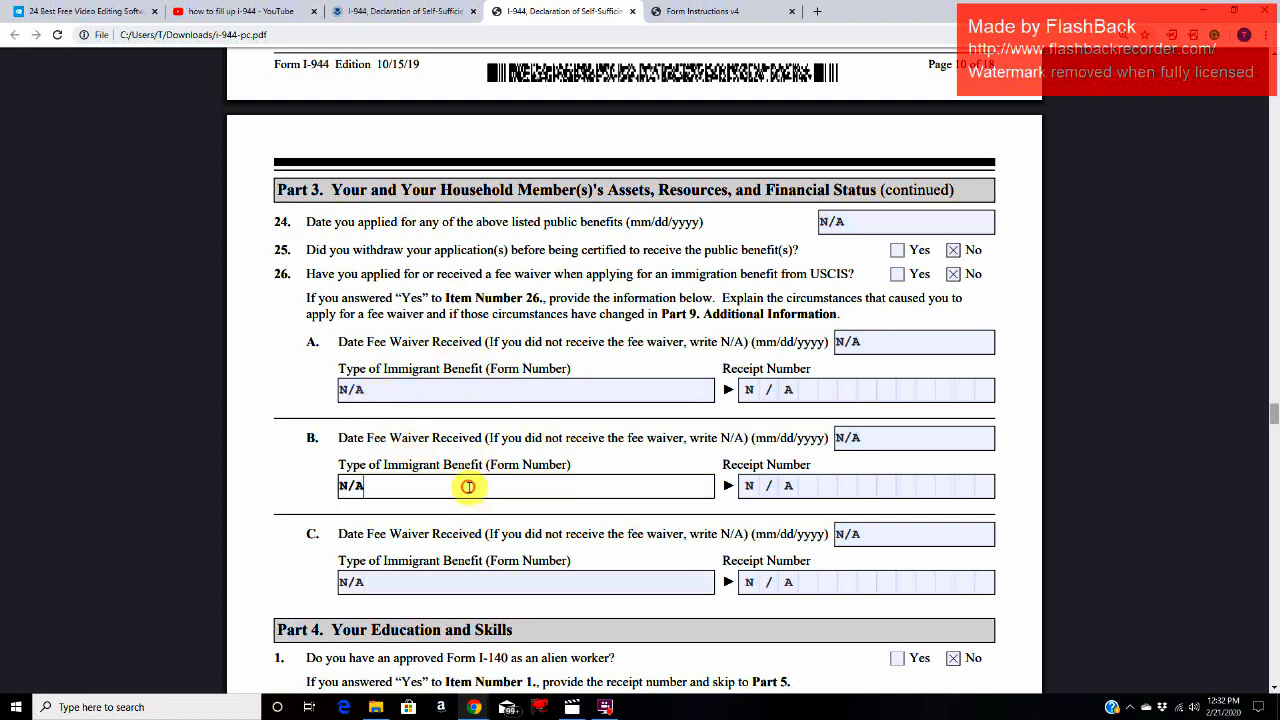
pyautogui.click(496, 394)
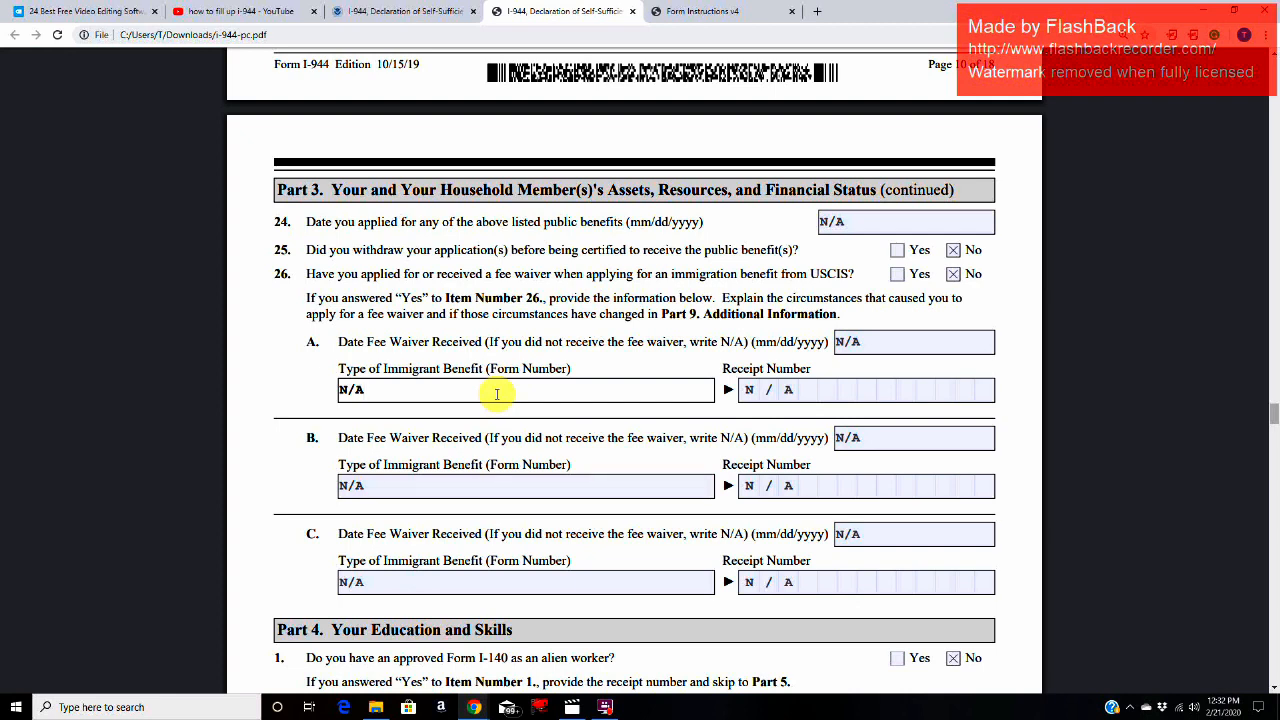
pyautogui.click(462, 485)
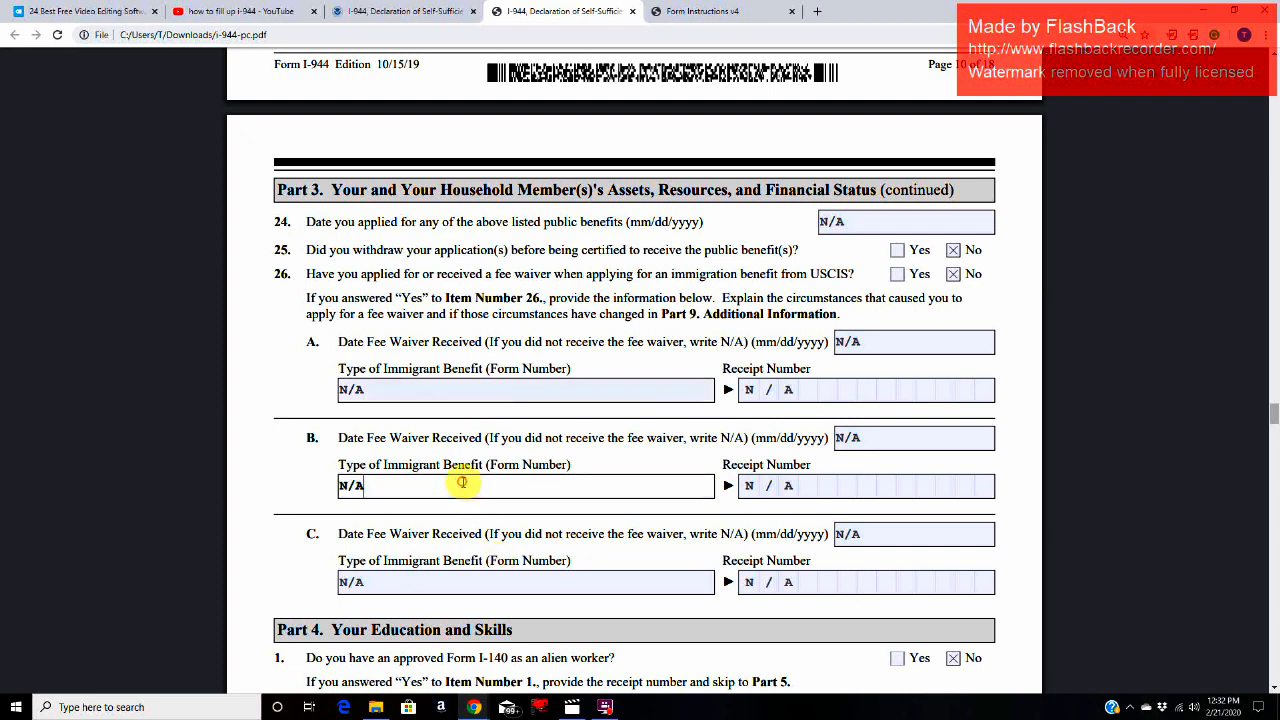
pyautogui.click(419, 390)
pyautogui.click(837, 390)
pyautogui.click(831, 485)
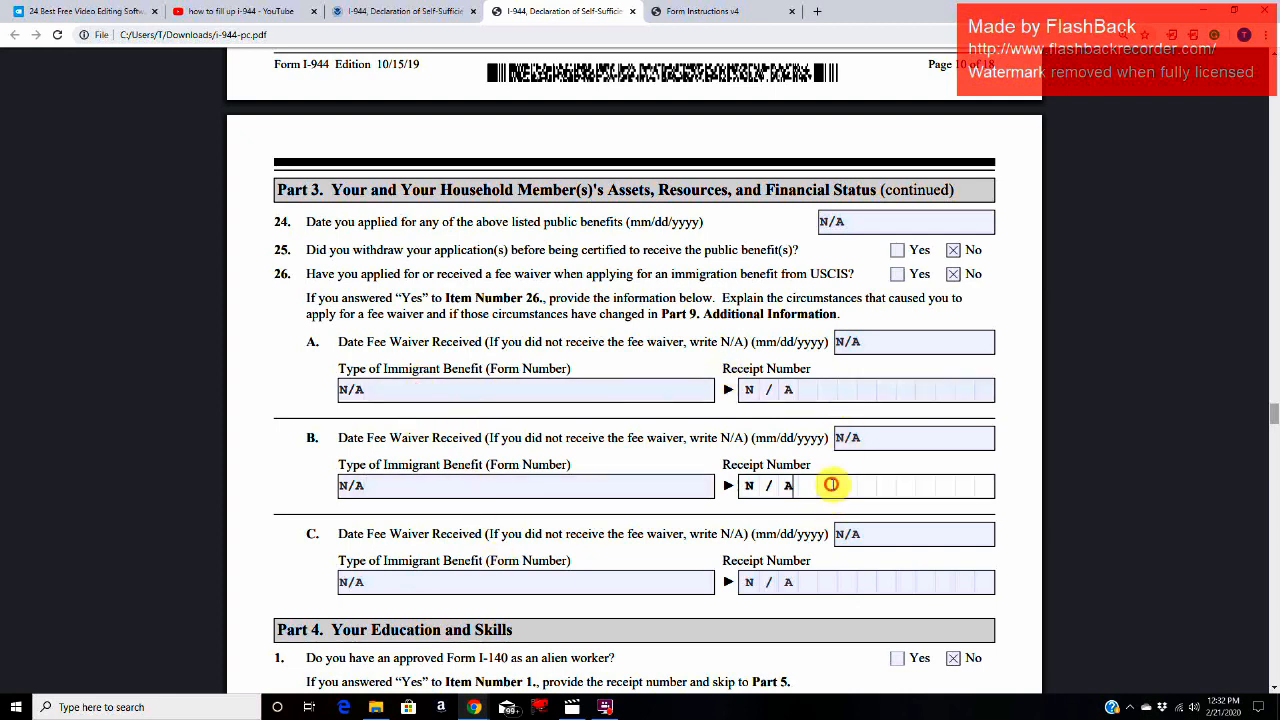
# Step: Read Part 4, Item 1 on having an approved Form I-140 as an alien worker, and check its receipt number field
pyautogui.scroll(-4, 540, 560)
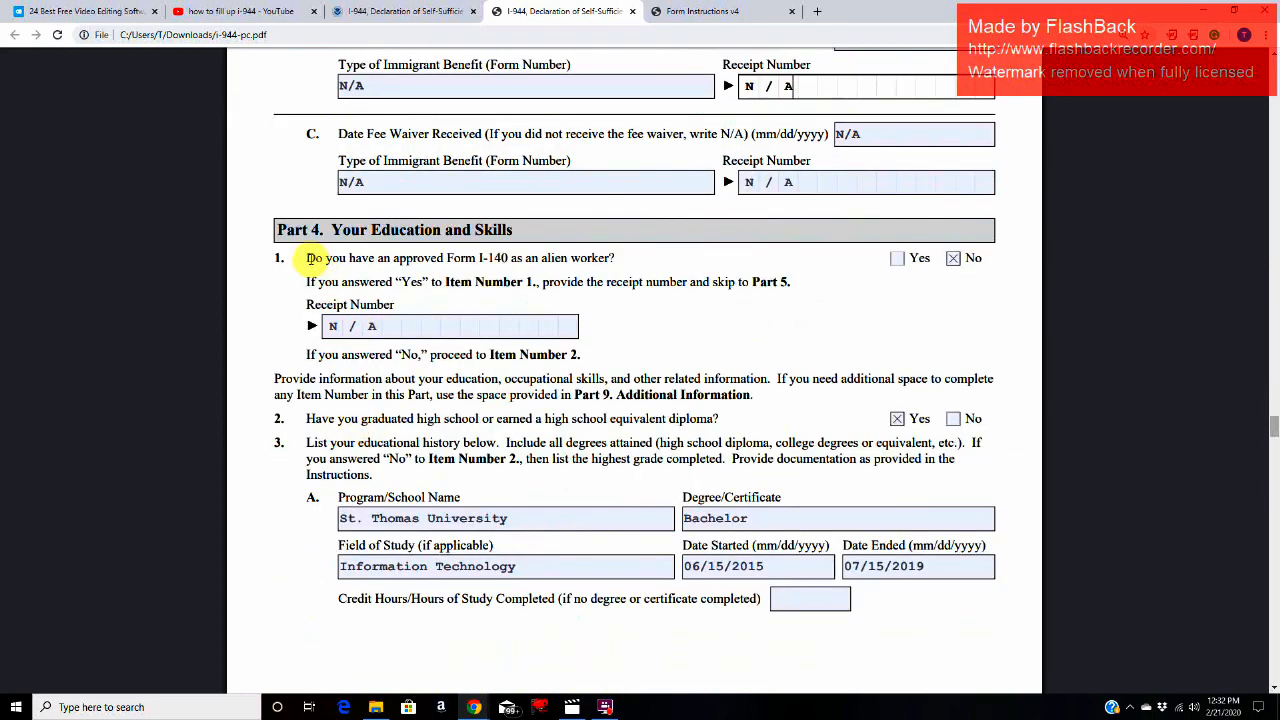
pyautogui.moveTo(277, 229); pyautogui.dragTo(522, 235)
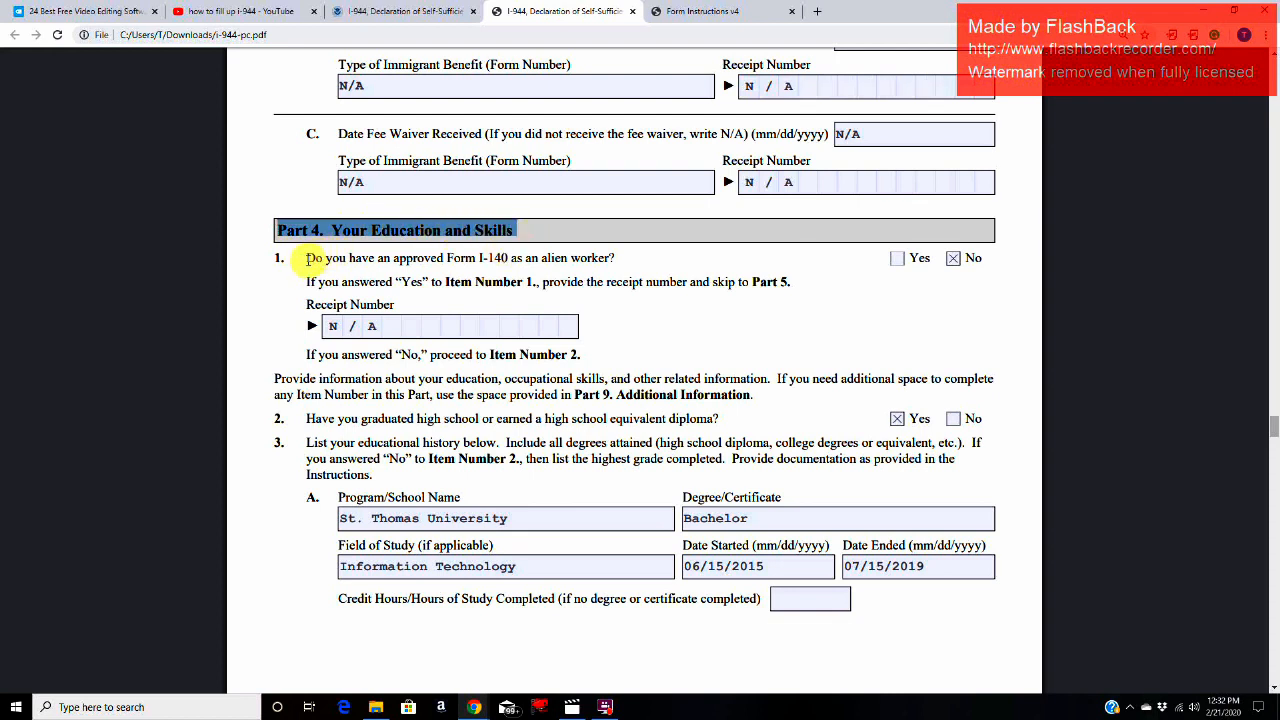
pyautogui.moveTo(307, 258); pyautogui.dragTo(620, 262)
pyautogui.click(953, 259)
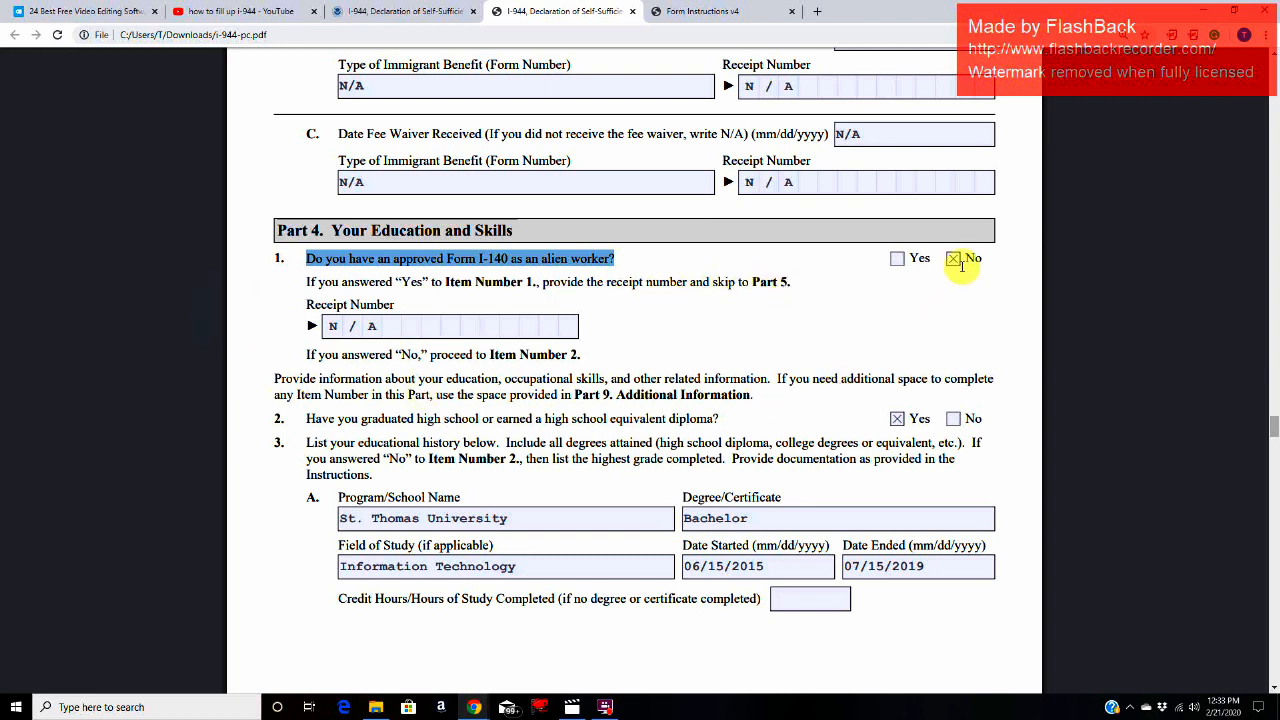
pyautogui.click(384, 331)
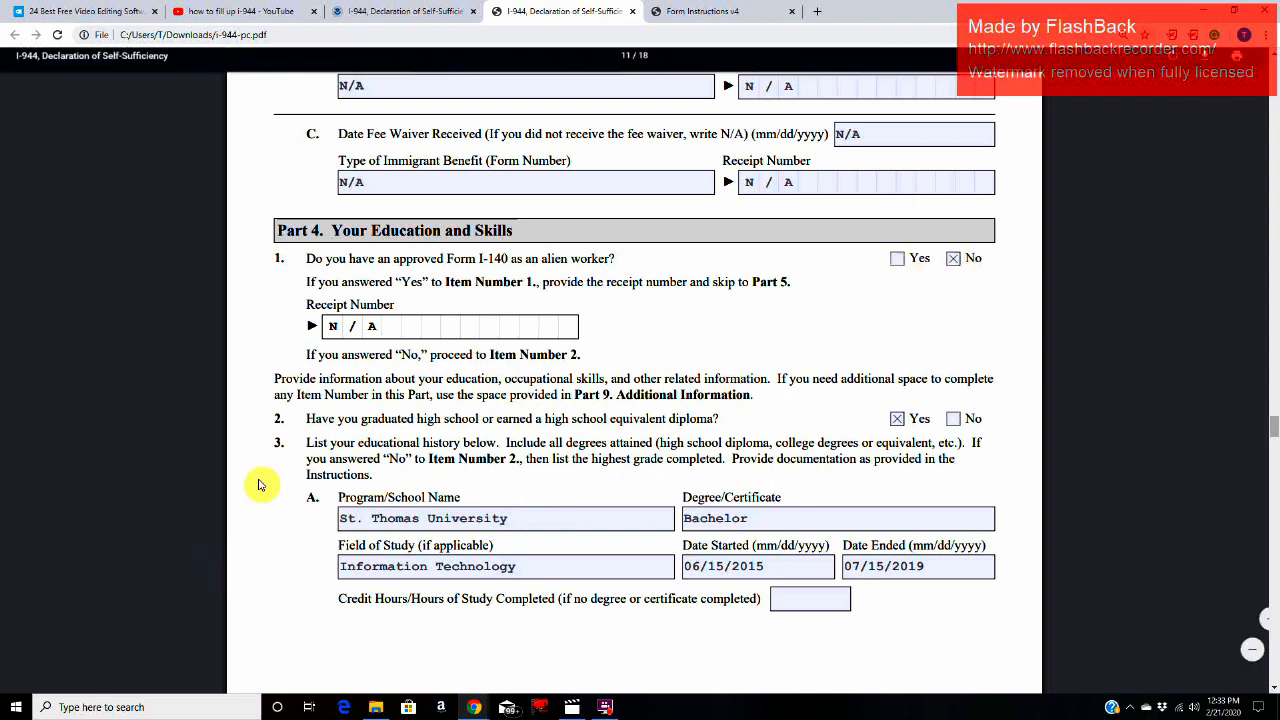
# Step: Read the Part 4, Item 2 high school question and the Item 3 instruction to list all degrees attained
pyautogui.moveTo(314, 431); pyautogui.dragTo(480, 428)
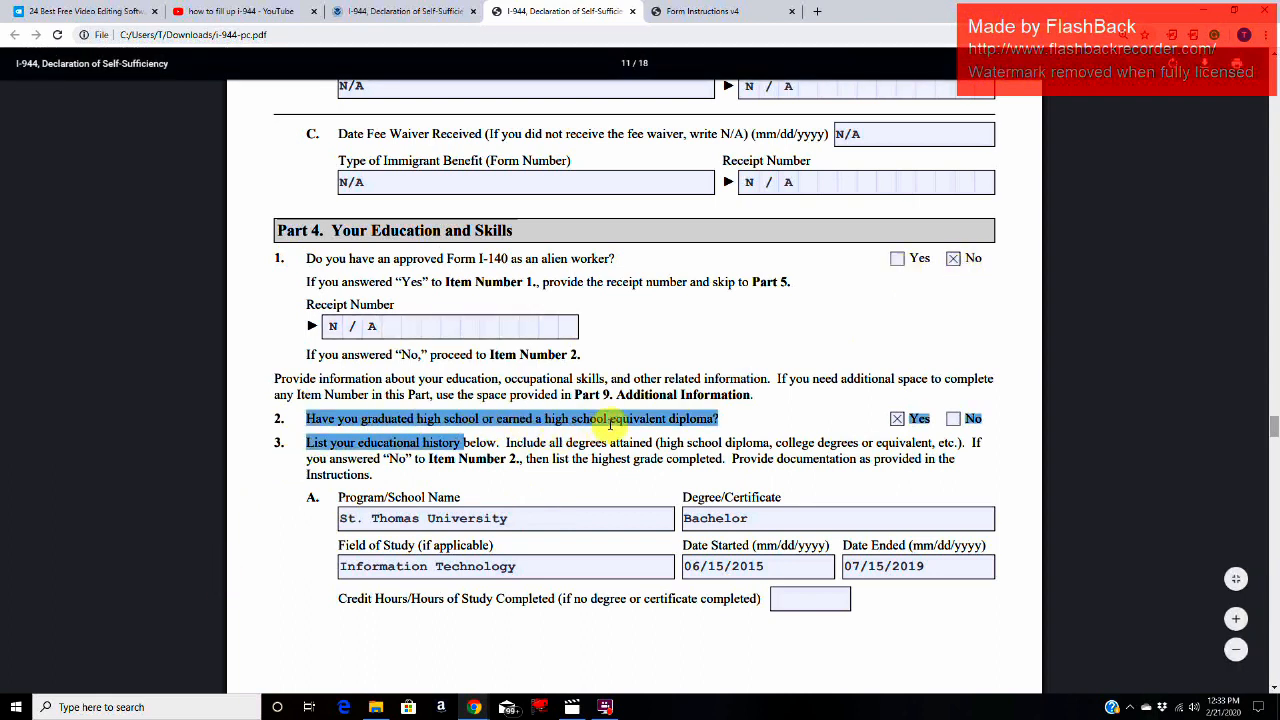
pyautogui.click(737, 416)
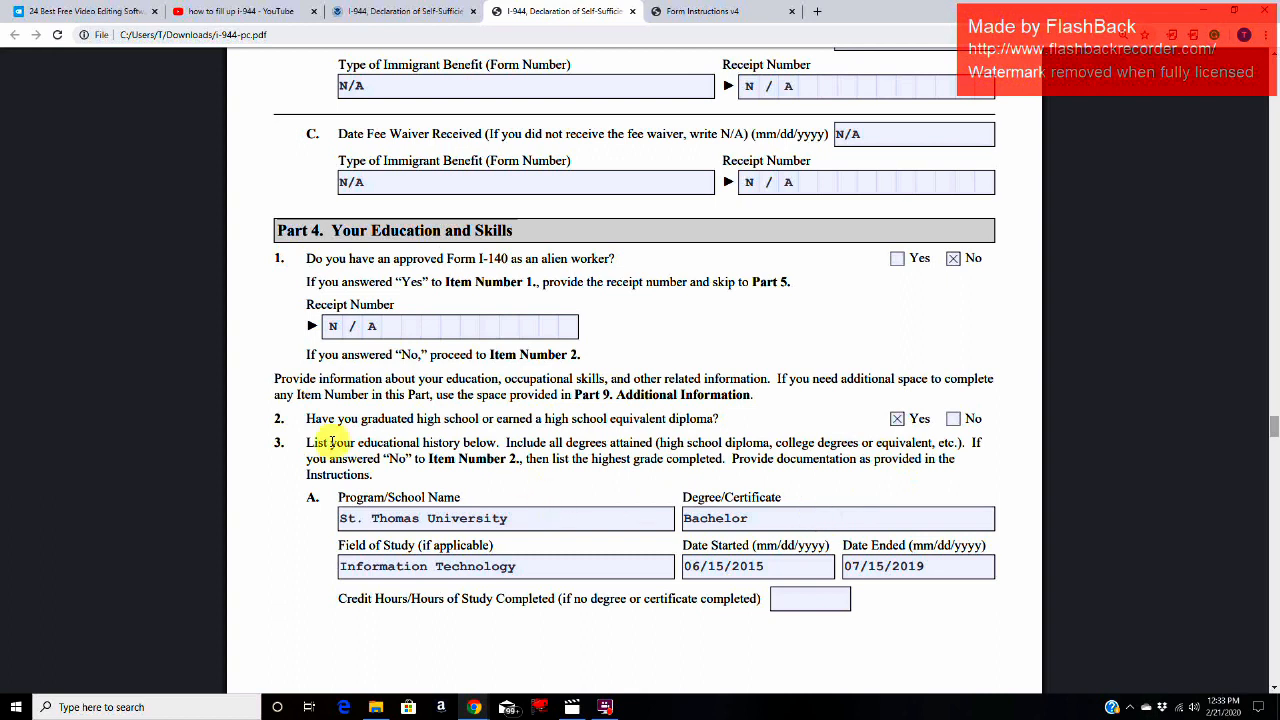
pyautogui.moveTo(310, 445); pyautogui.dragTo(968, 446)
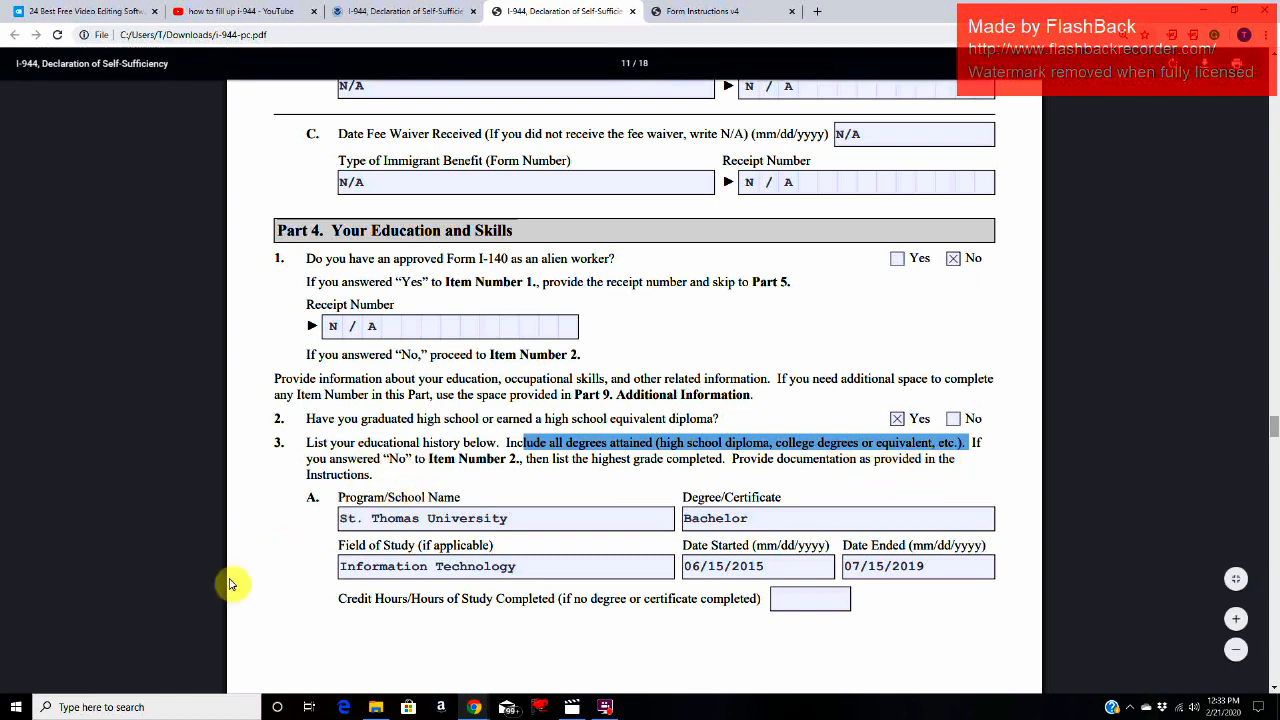
# Step: Review the school name and field of study entries in the Item 3.A educational history
pyautogui.click(577, 520)
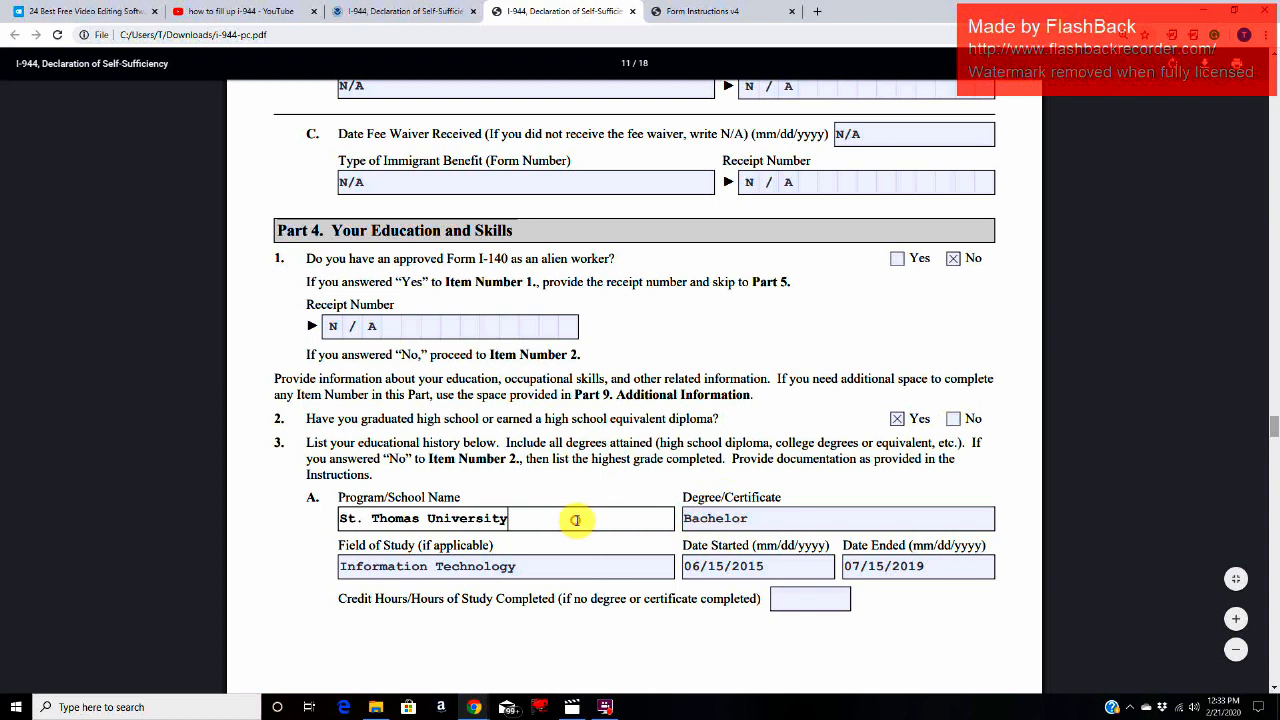
pyautogui.click(535, 571)
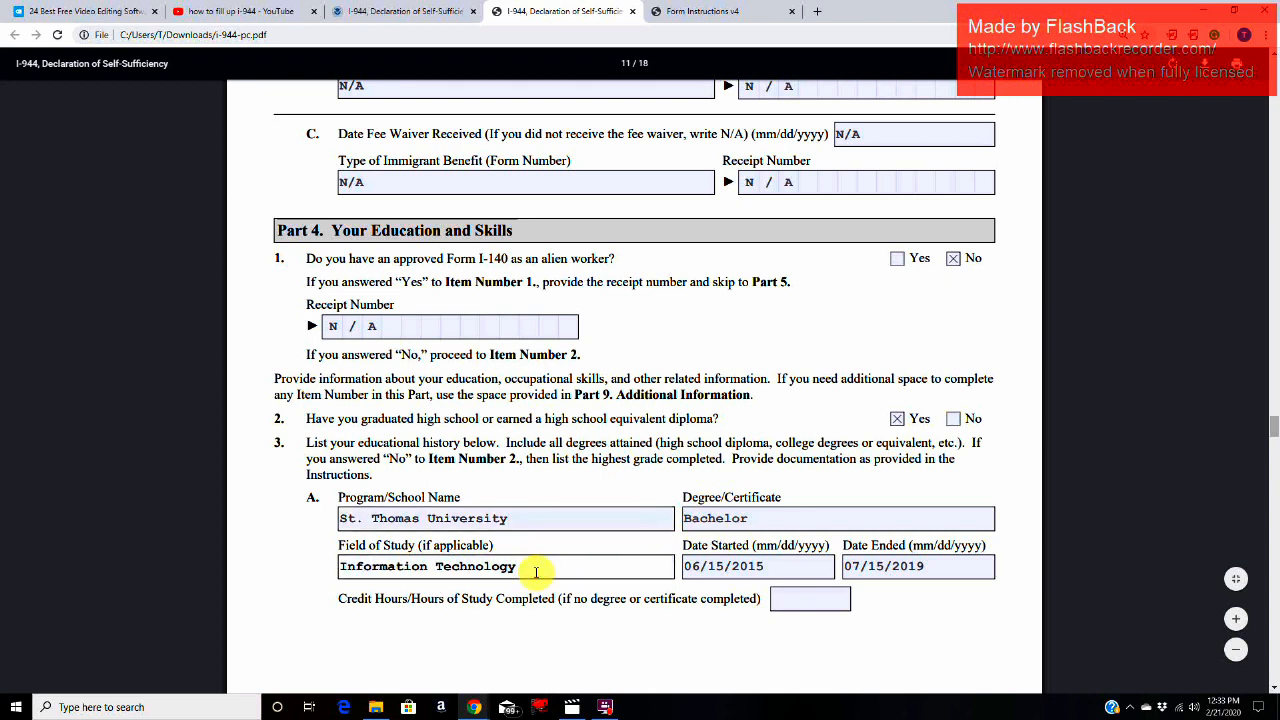
pyautogui.click(522, 513)
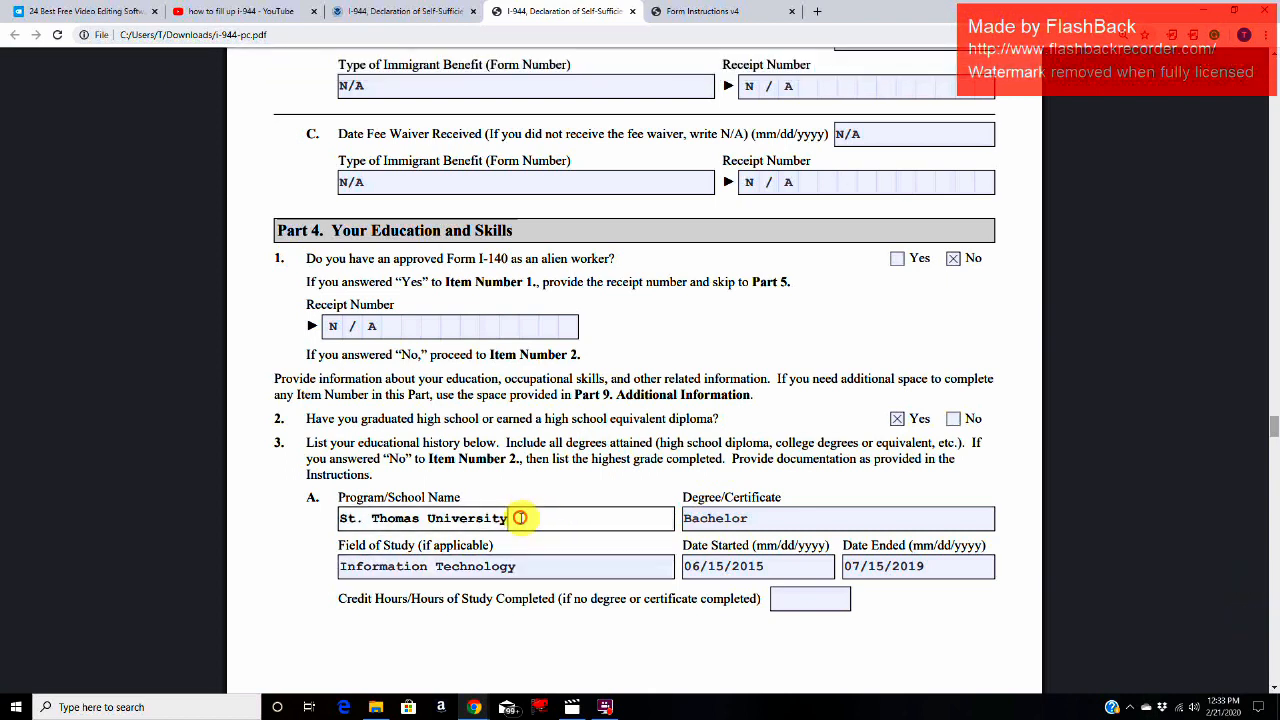
pyautogui.click(522, 567)
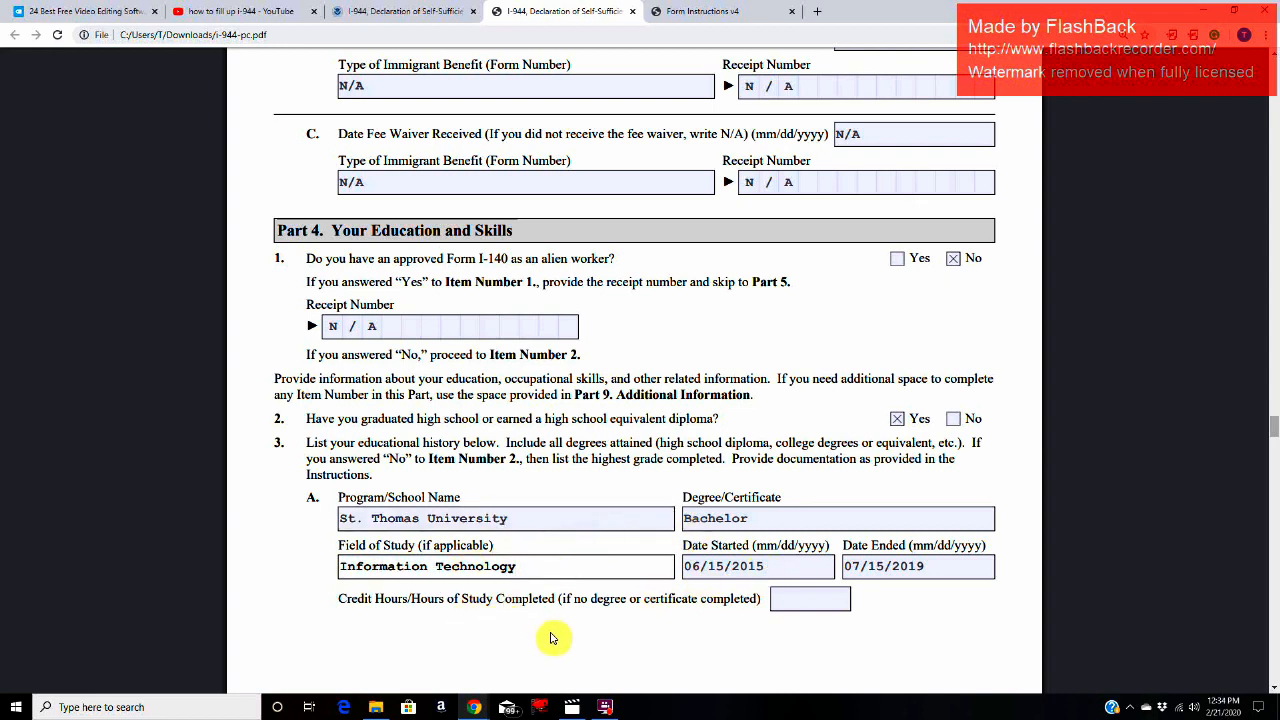
pyautogui.click(347, 518)
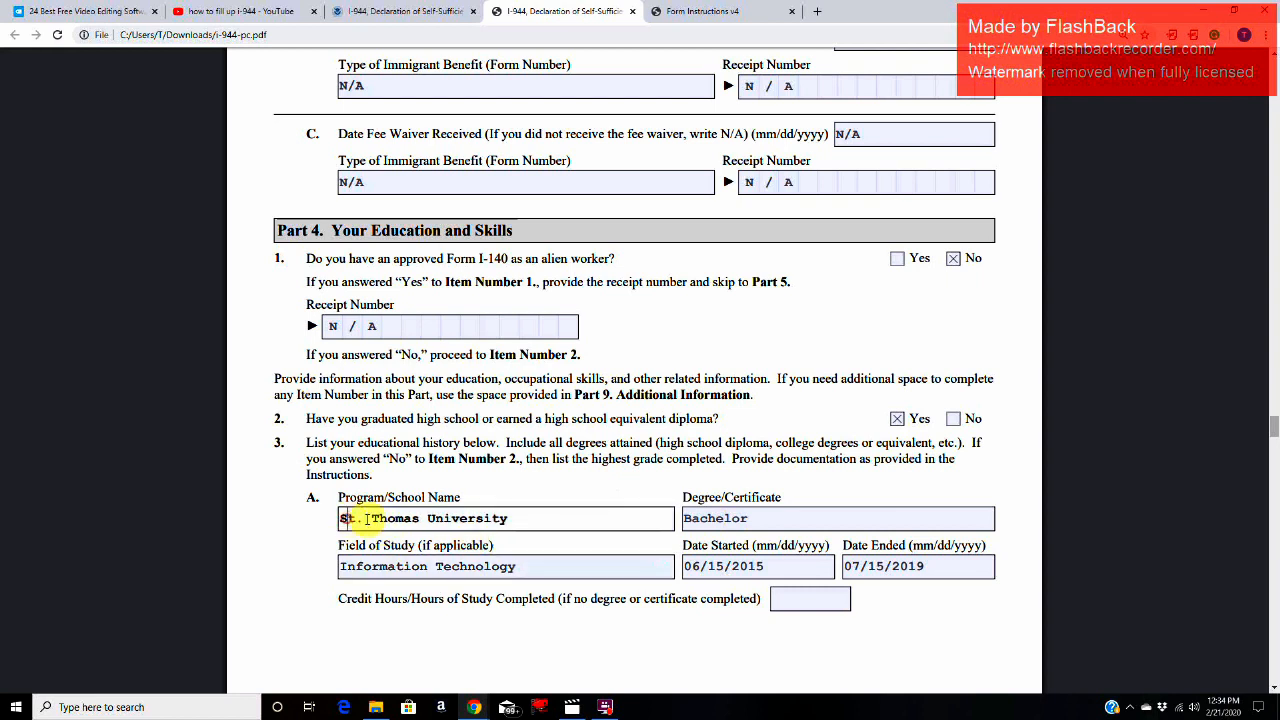
pyautogui.click(540, 518)
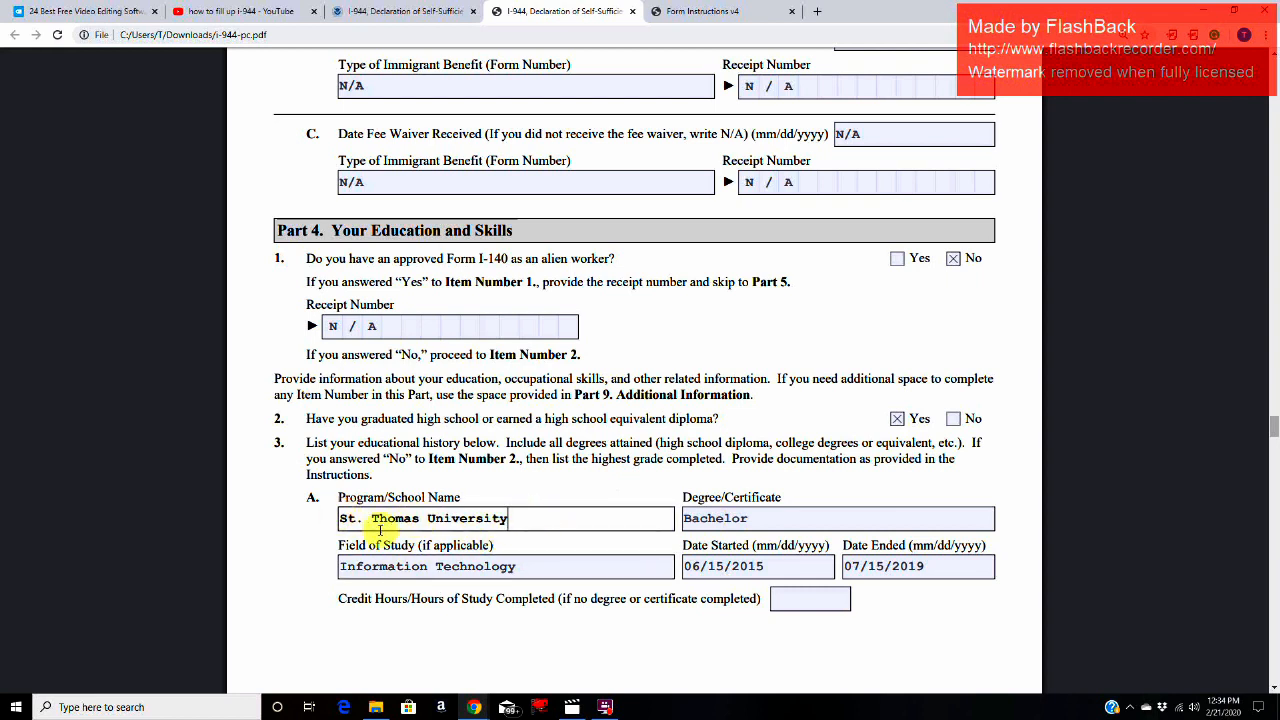
# Step: Check the degree, field of study, start date and end date entries in the Item 3.A educational history
pyautogui.click(563, 542)
pyautogui.click(779, 519)
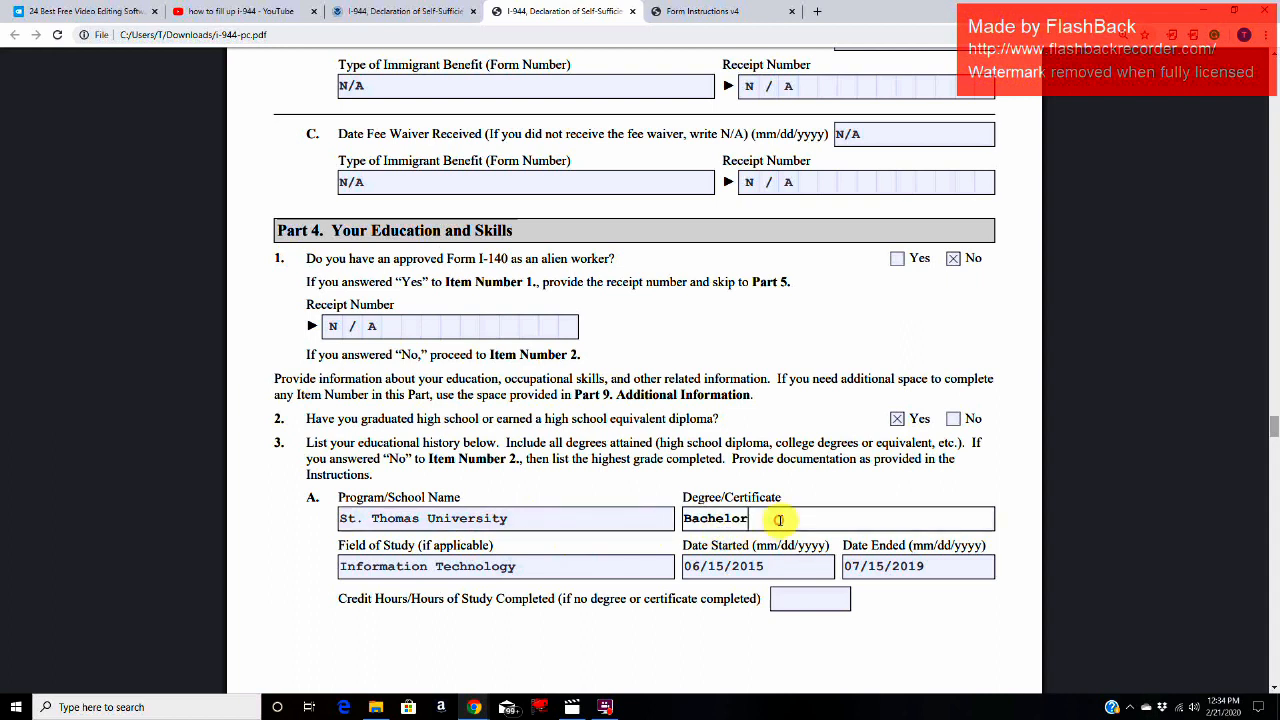
pyautogui.click(543, 569)
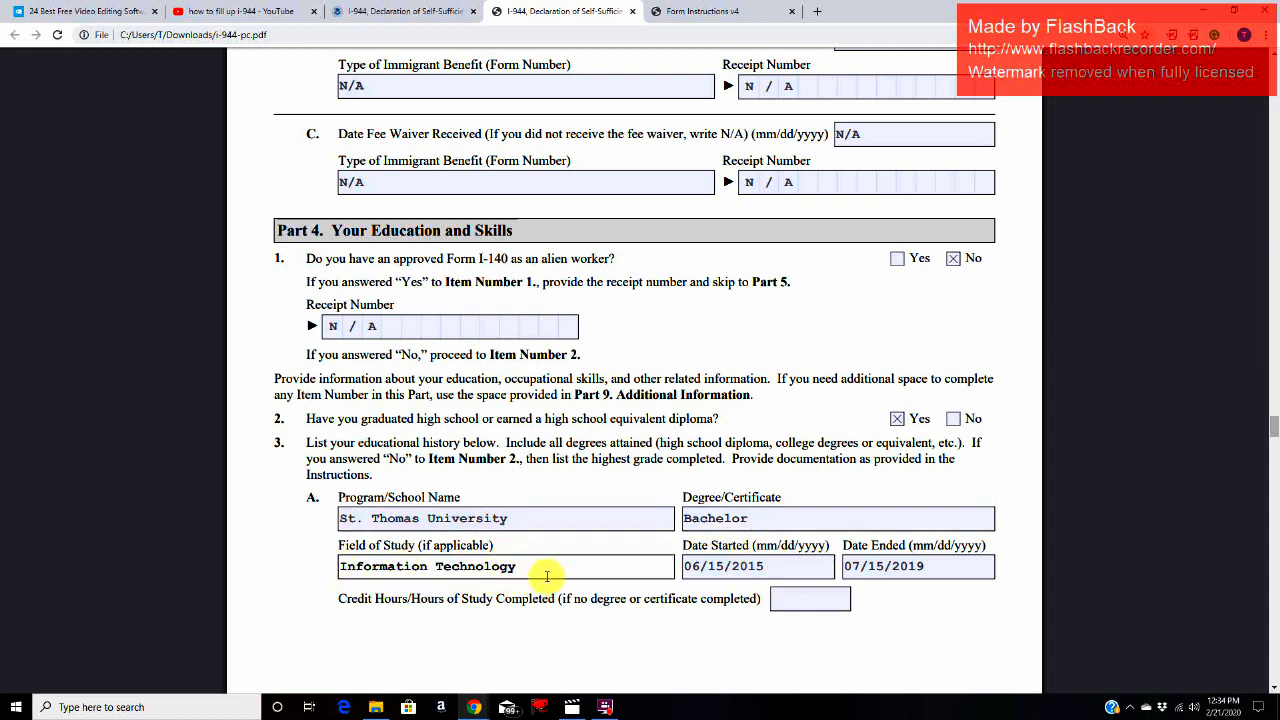
pyautogui.click(781, 569)
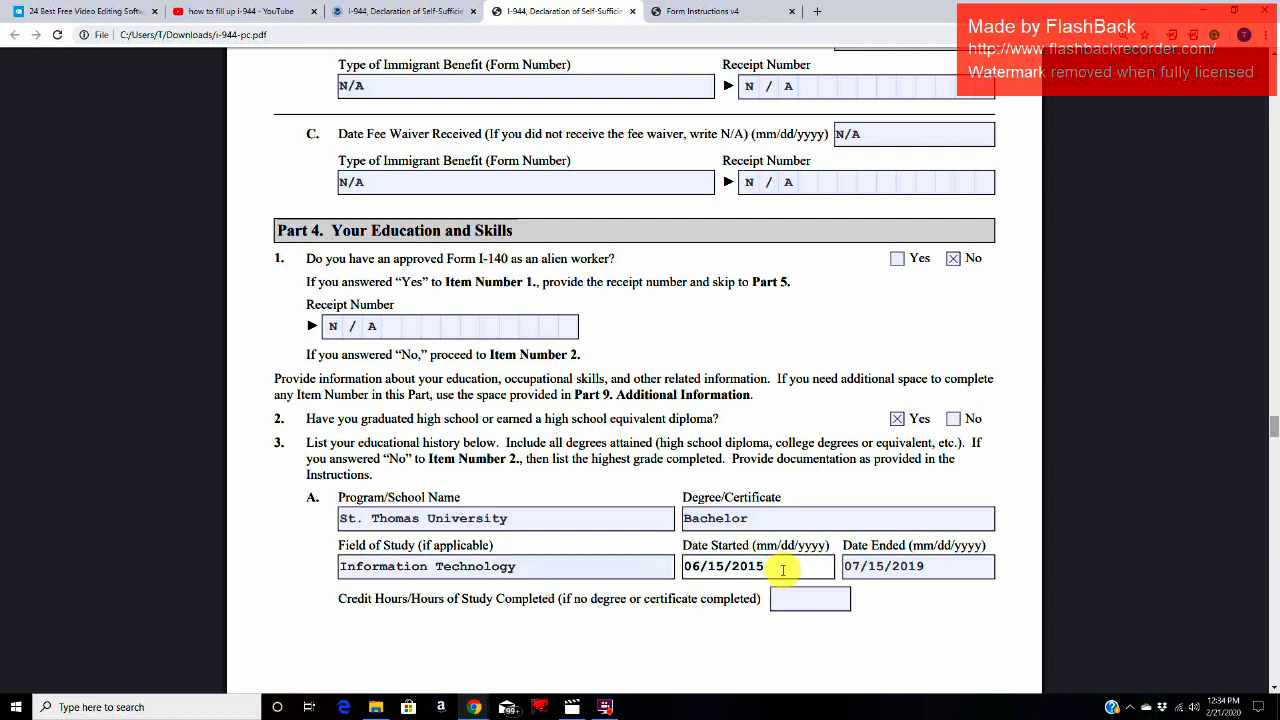
pyautogui.click(940, 568)
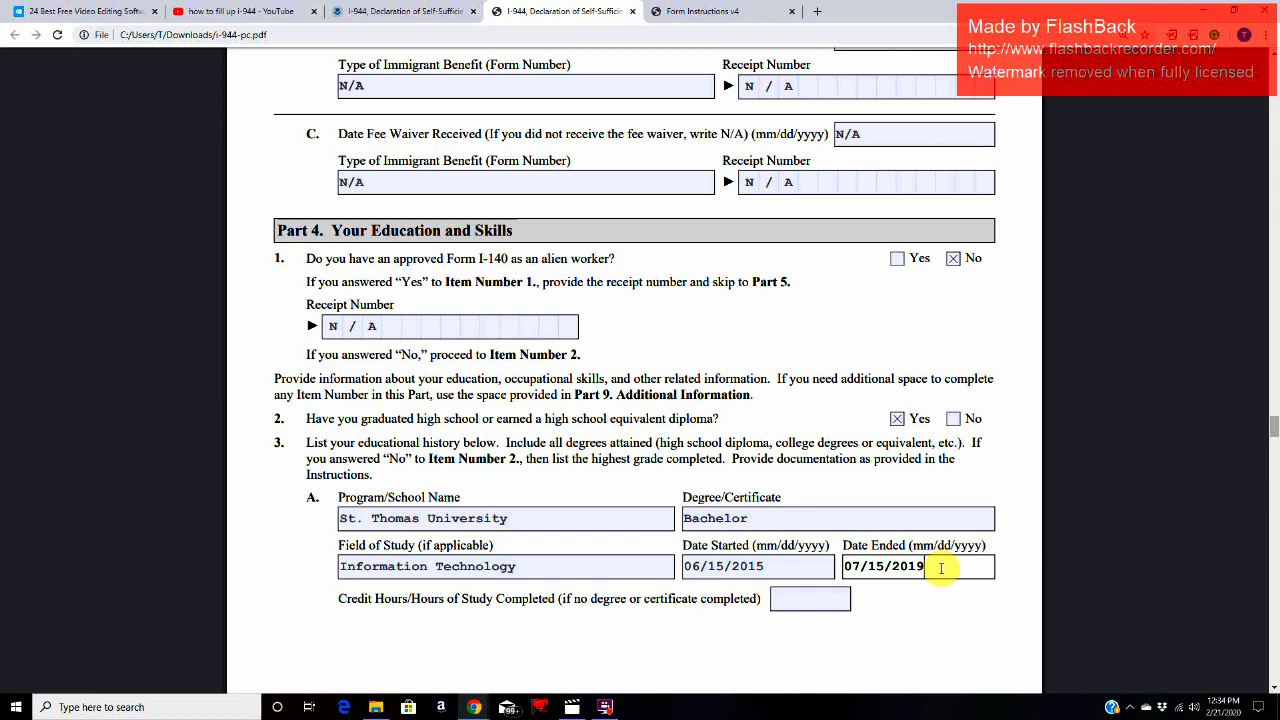
pyautogui.click(604, 707)
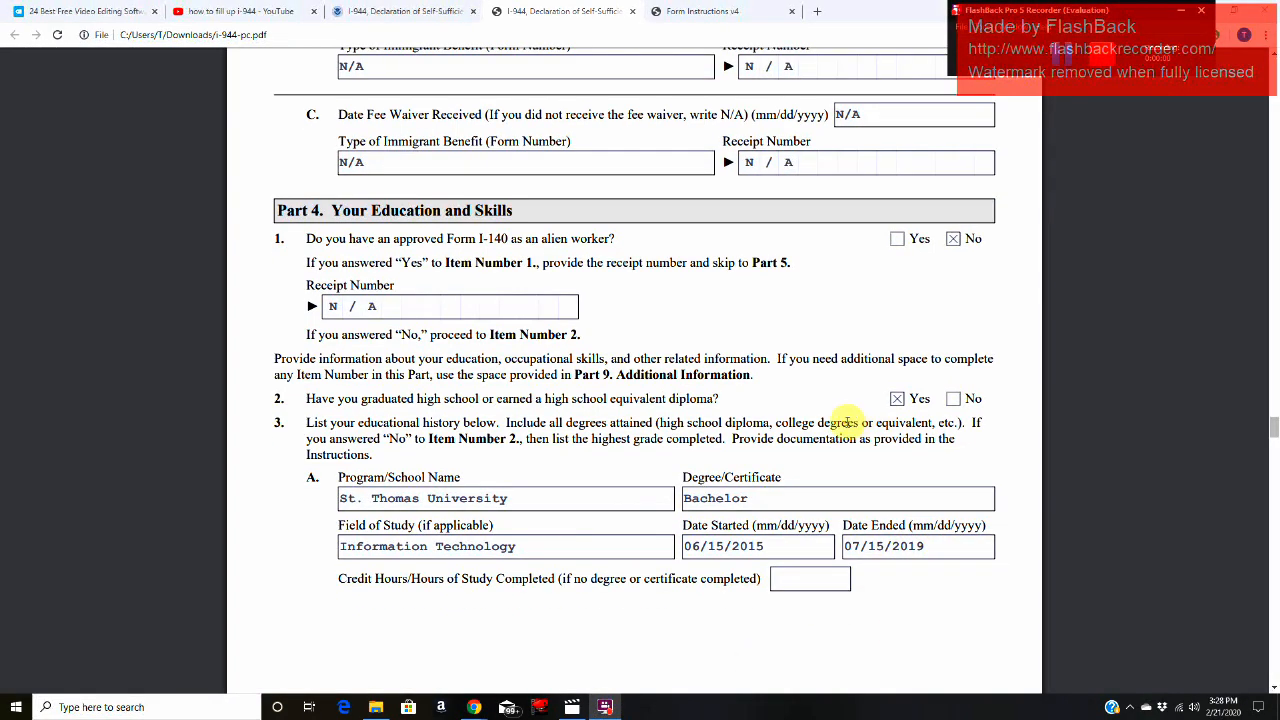
# Step: Review the Item 3.B high school entry, covering its school name, degree, field of study, and start and end dates
pyautogui.scroll(-5, 850, 420)
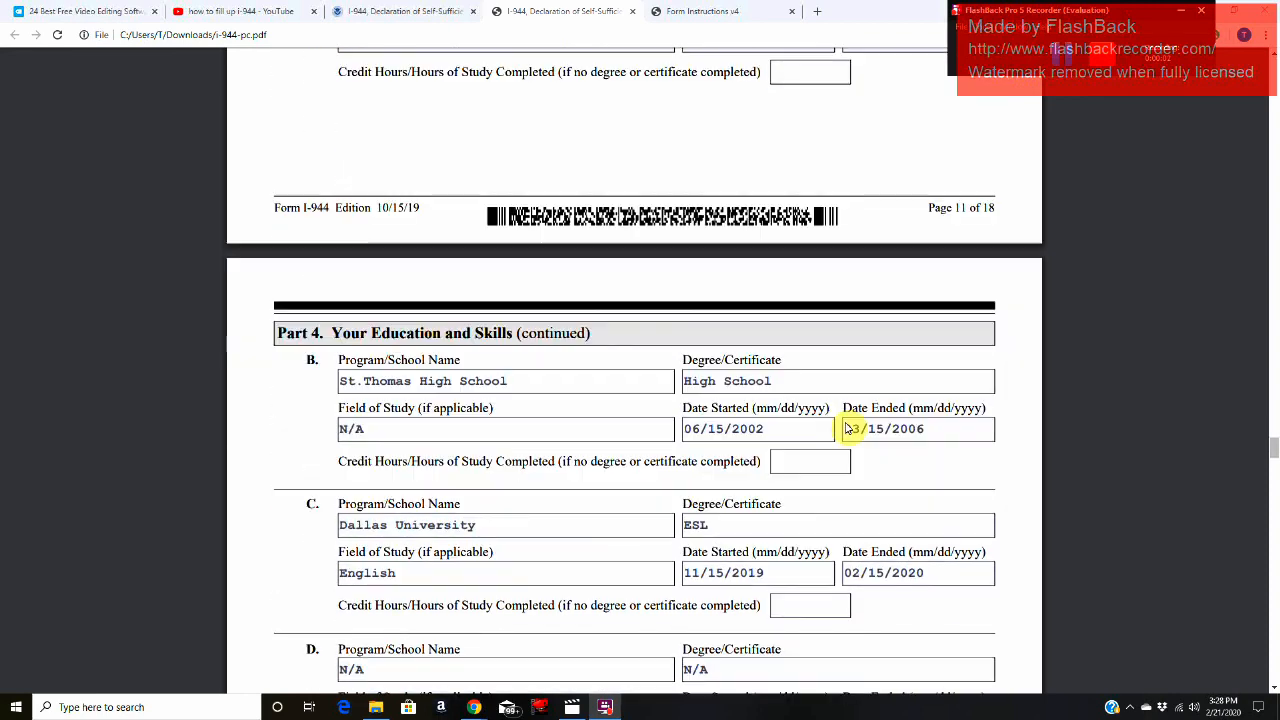
pyautogui.scroll(-2, 848, 428)
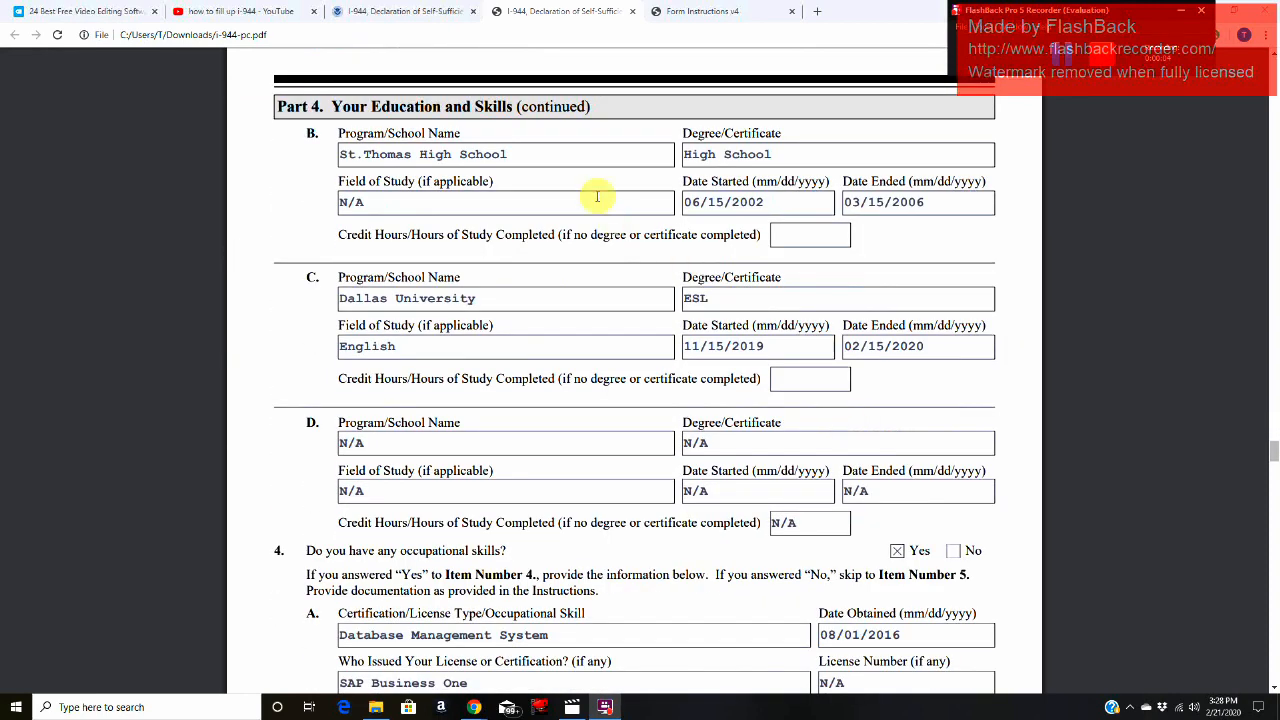
pyautogui.click(578, 152)
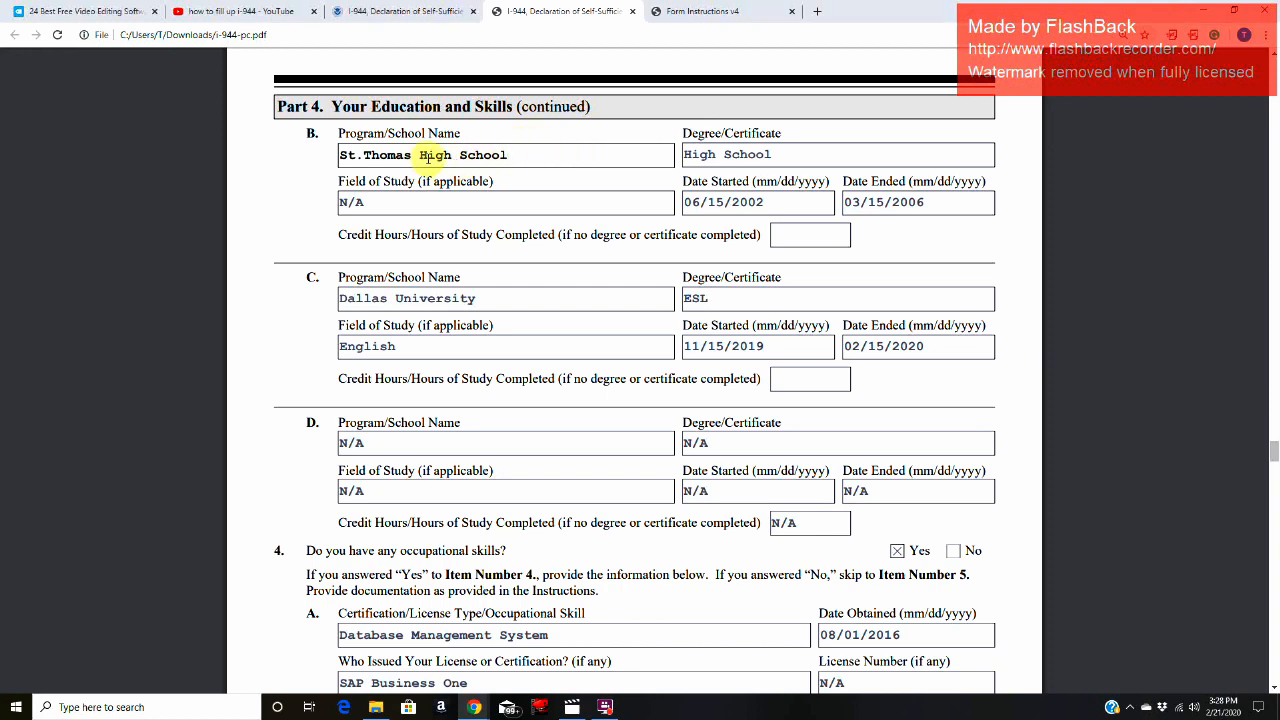
pyautogui.click(790, 159)
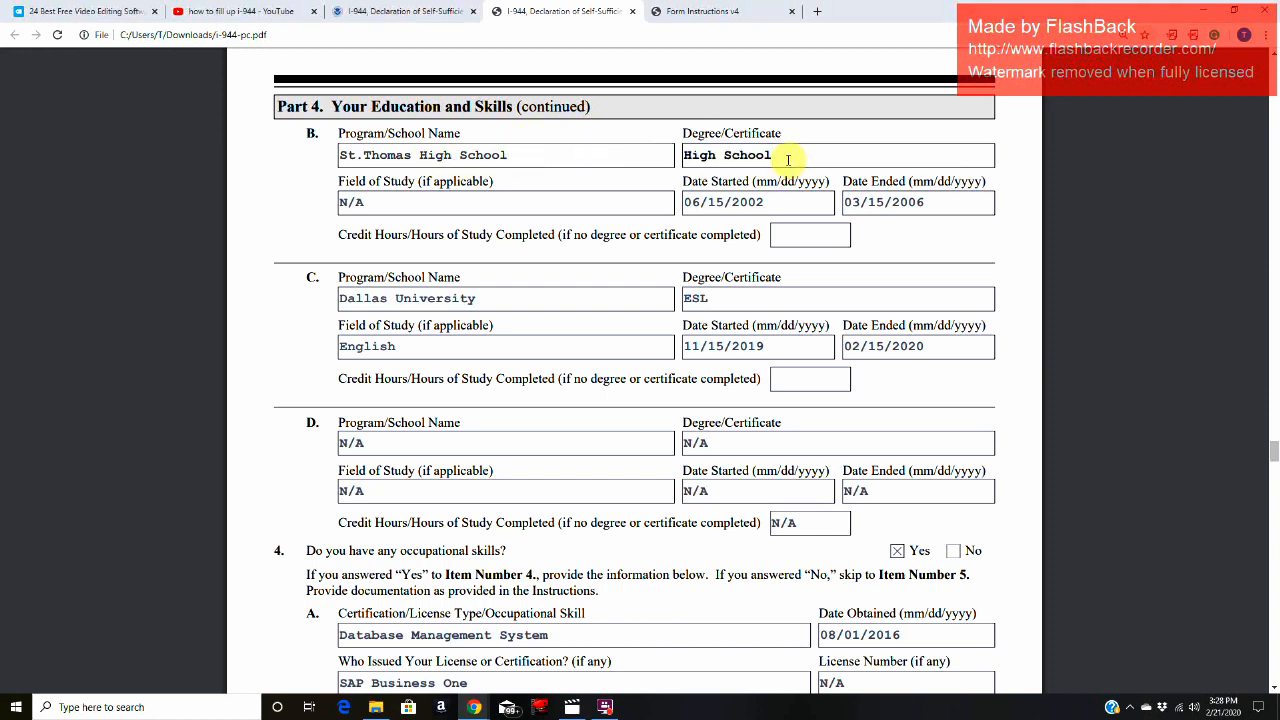
pyautogui.click(423, 204)
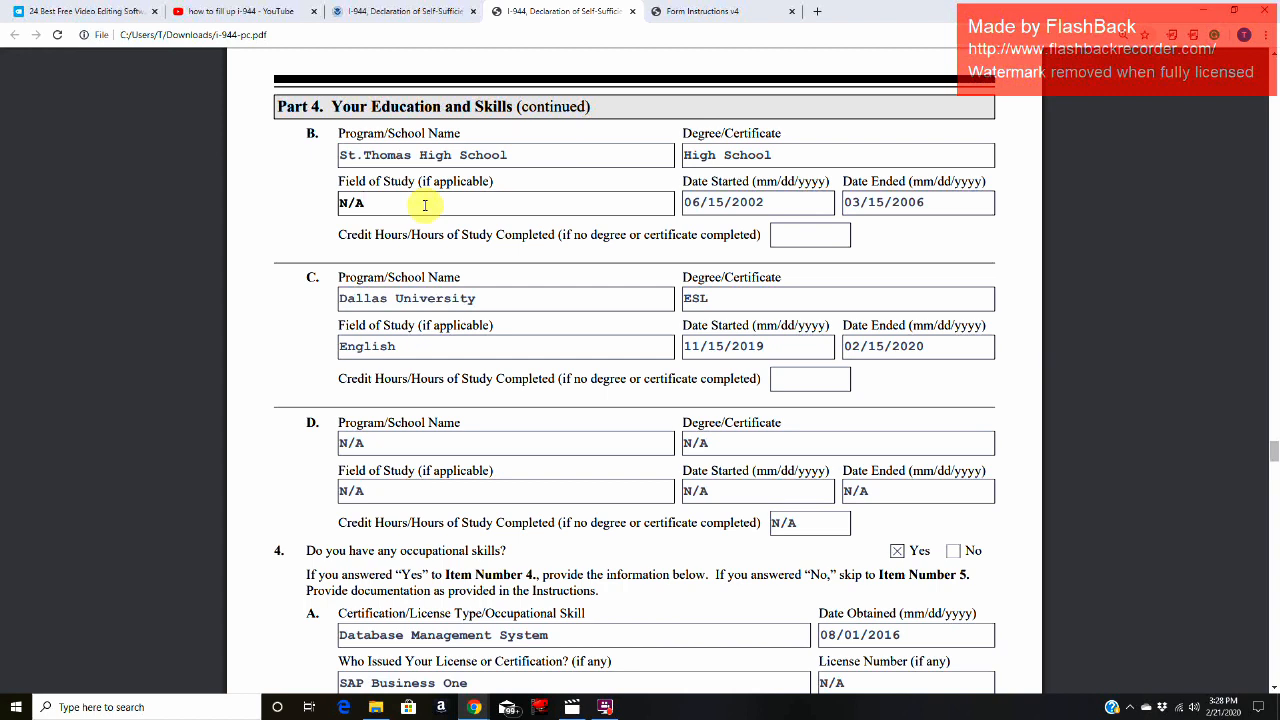
pyautogui.click(798, 201)
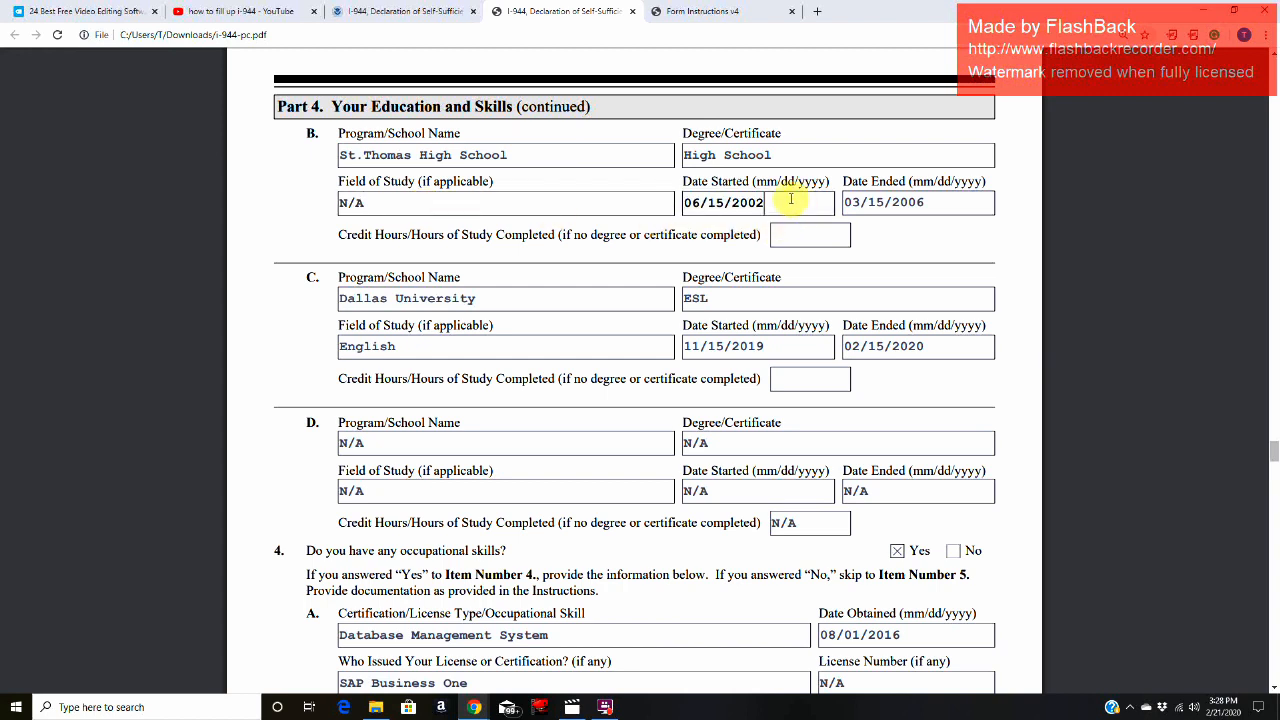
pyautogui.click(952, 205)
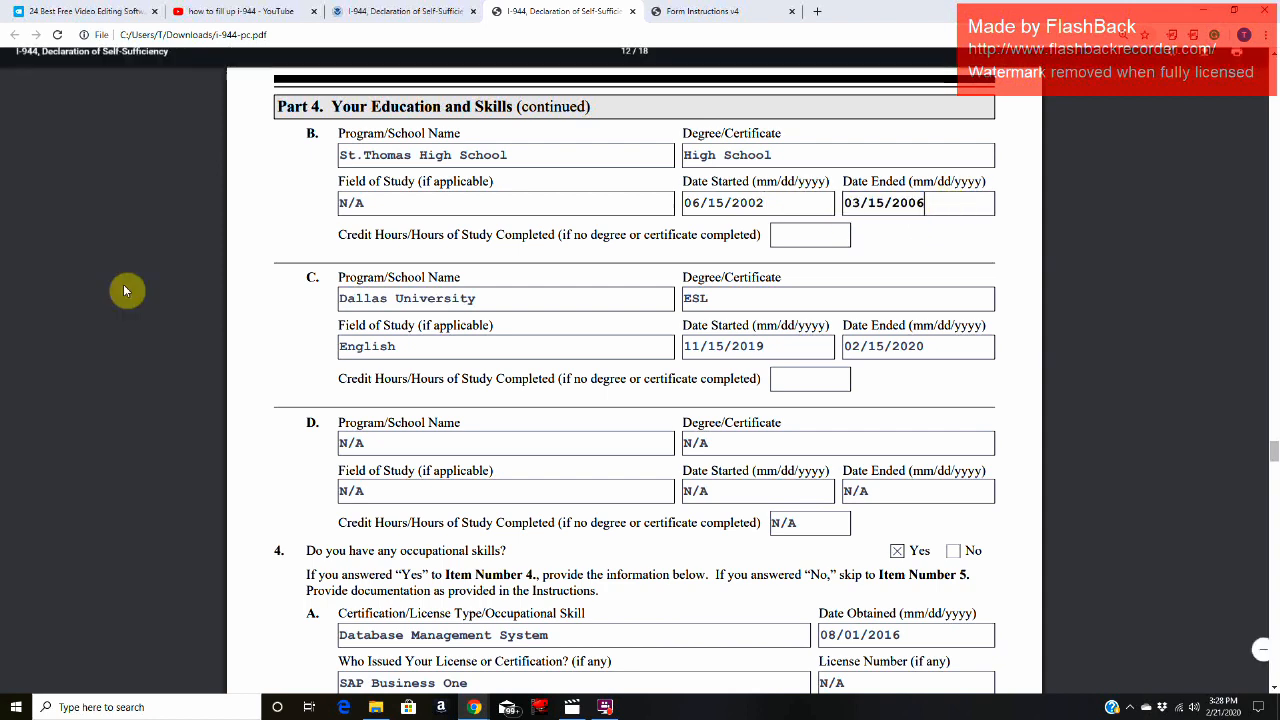
# Step: Review the Item 3.C Dallas University entry, covering its certificate, field of study, and start and end dates
pyautogui.click(503, 311)
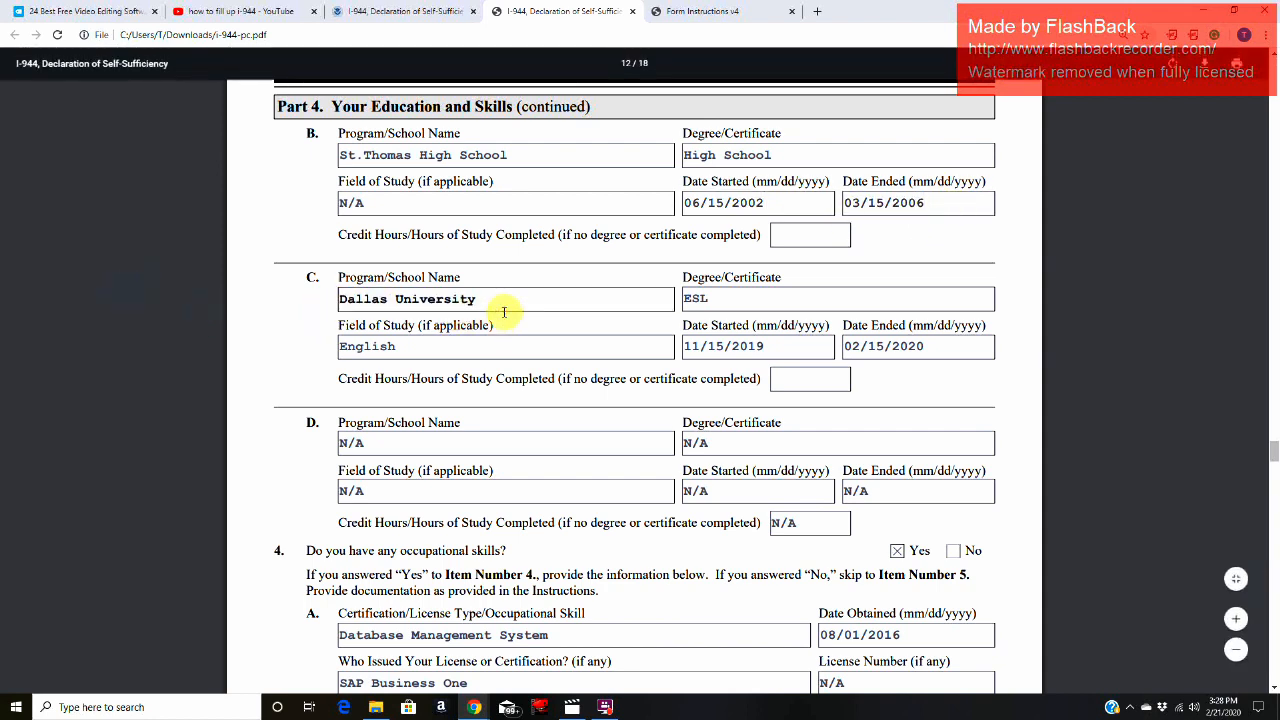
pyautogui.click(737, 300)
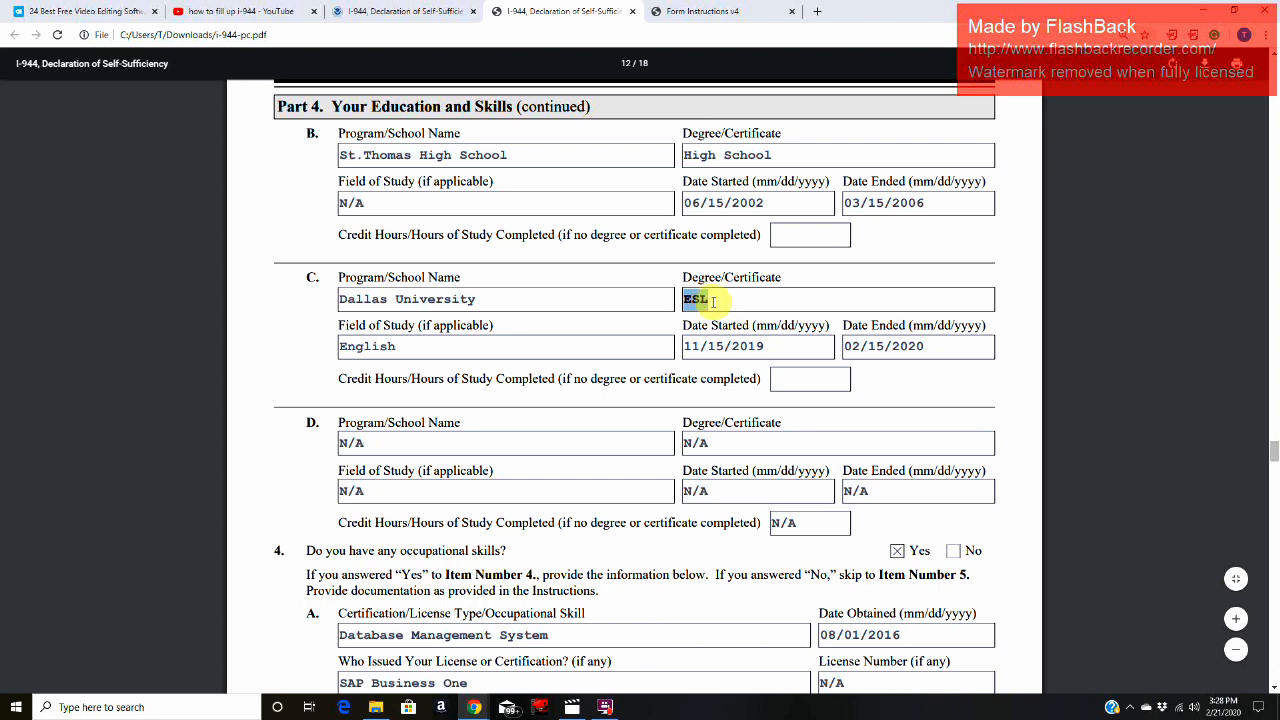
pyautogui.click(411, 347)
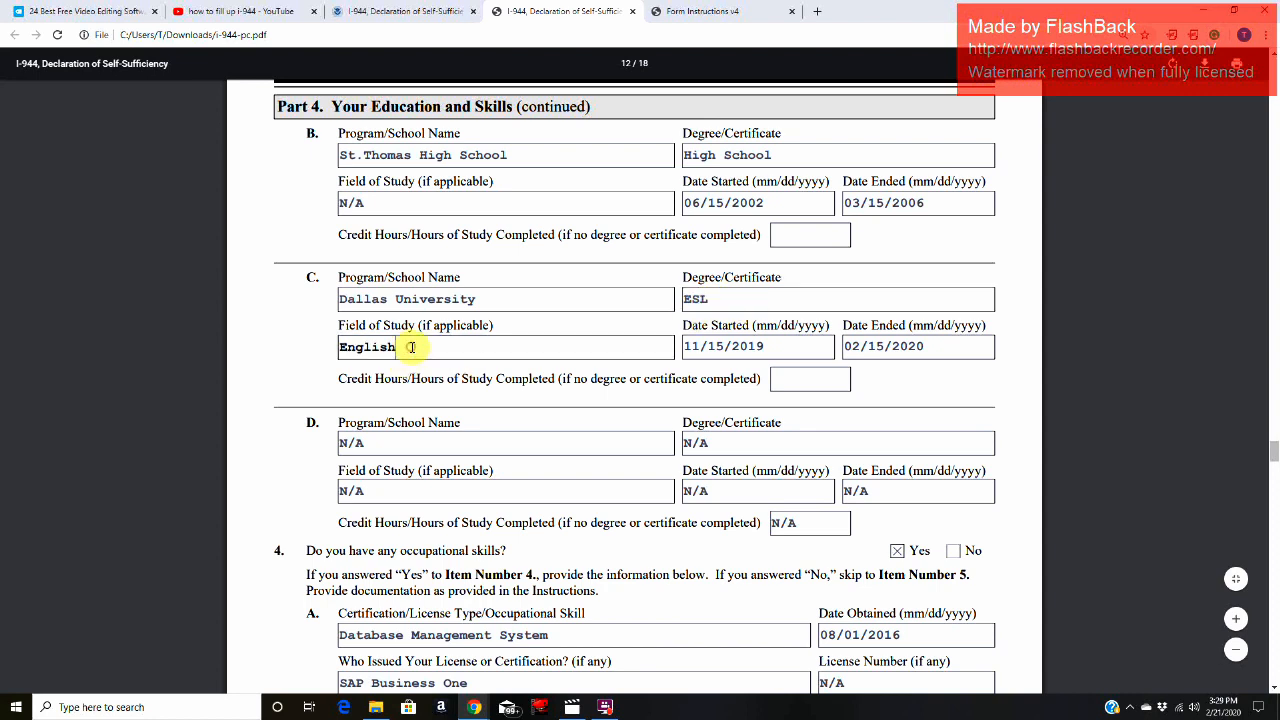
pyautogui.click(787, 346)
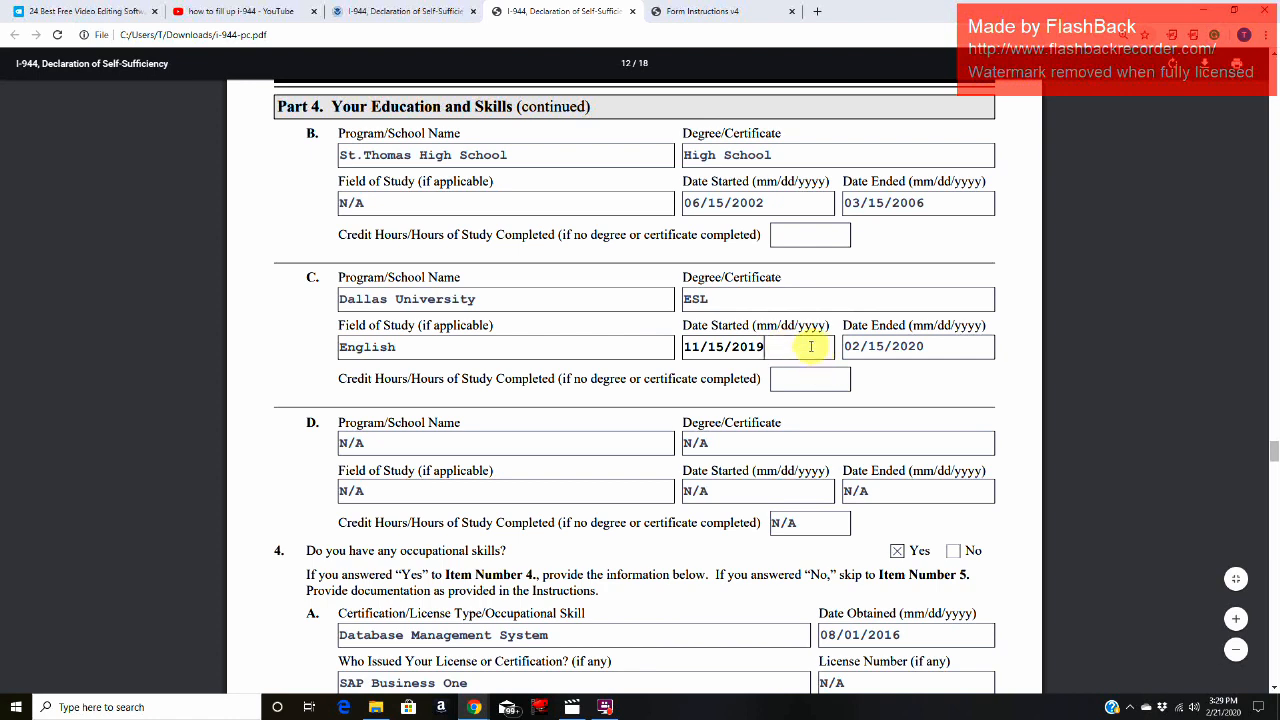
pyautogui.click(942, 346)
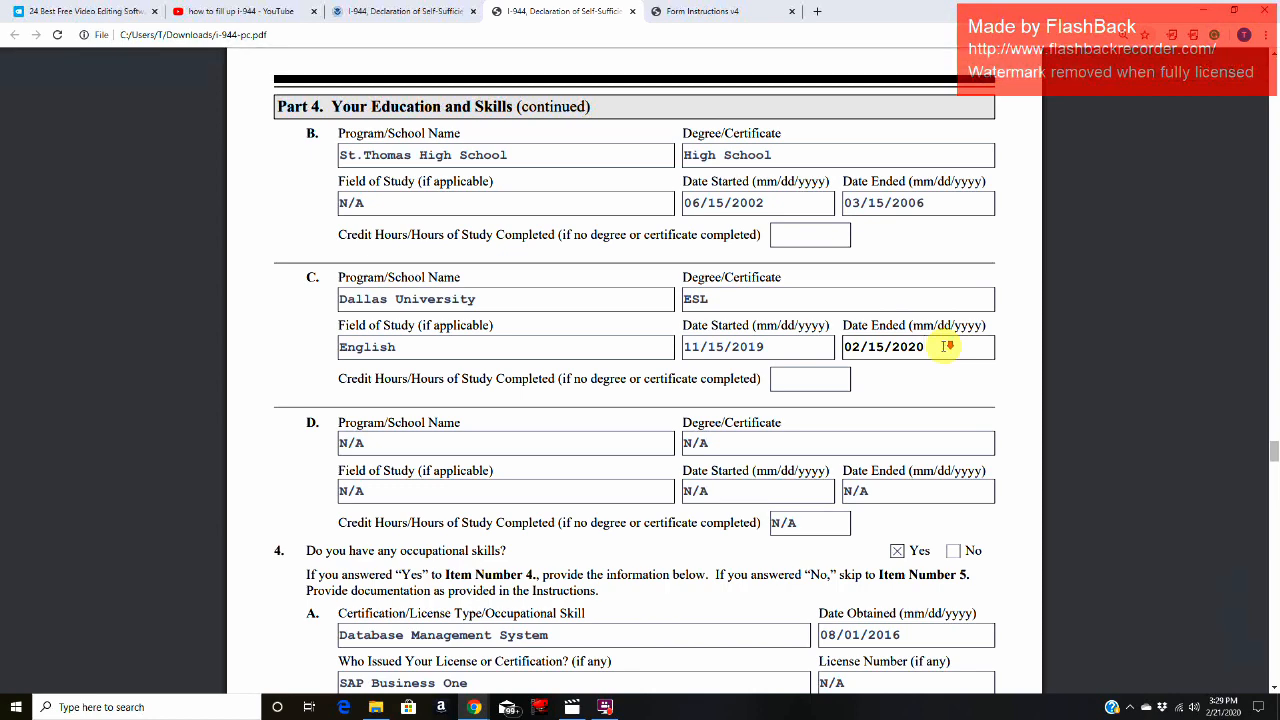
# Step: Check the school name and field of study fields of the unused Item 3.D entry against the entries above it
pyautogui.scroll(-3, 480, 290)
pyautogui.click(482, 312)
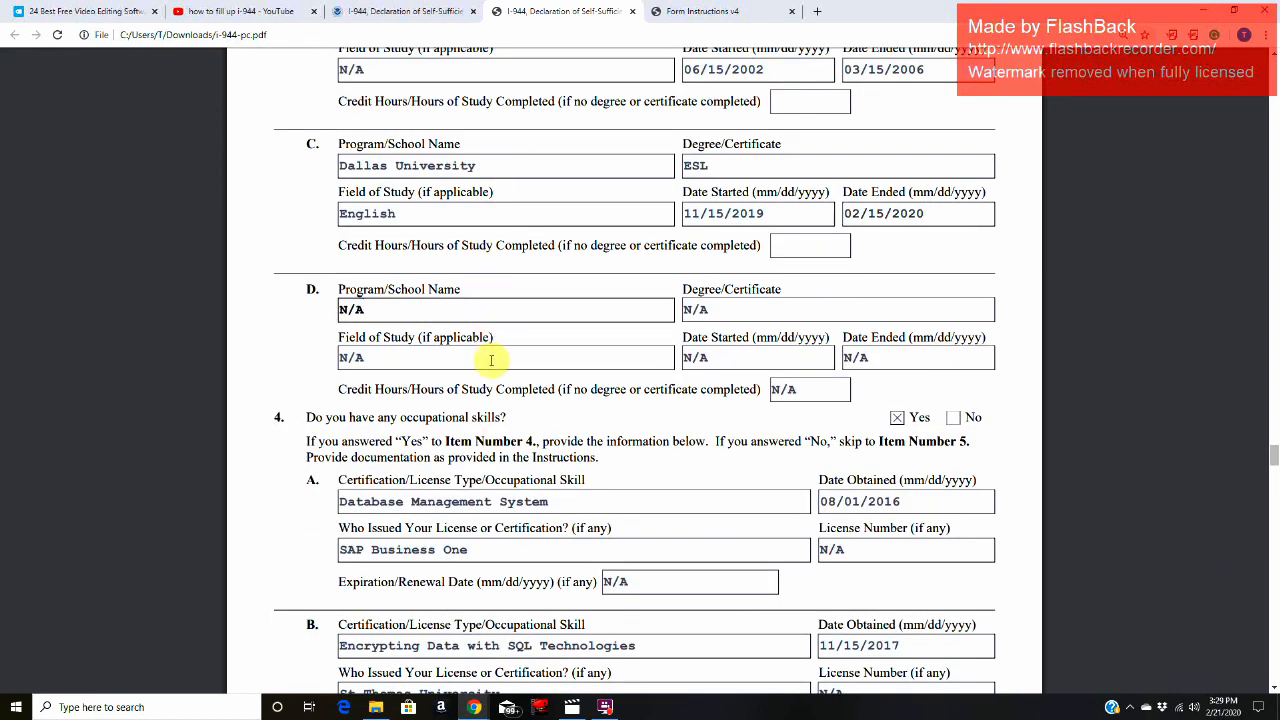
pyautogui.click(491, 360)
pyautogui.scroll(6, 470, 355)
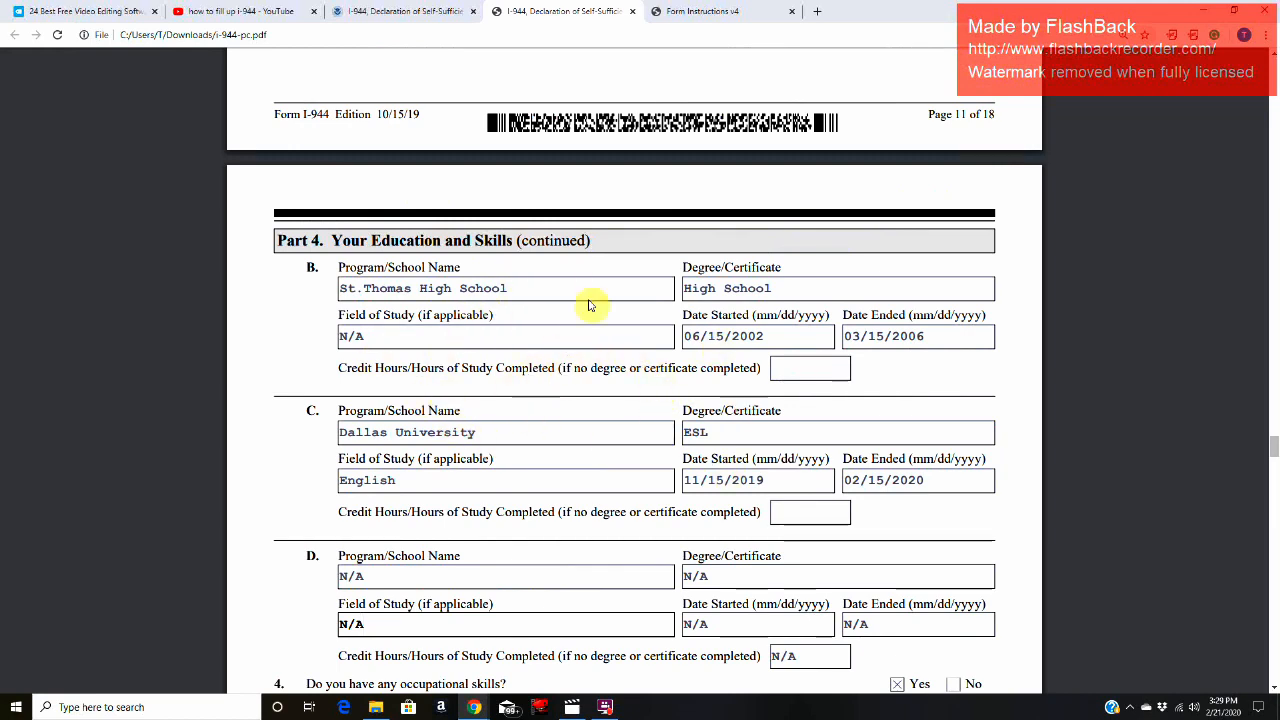
pyautogui.scroll(-4, 640, 387)
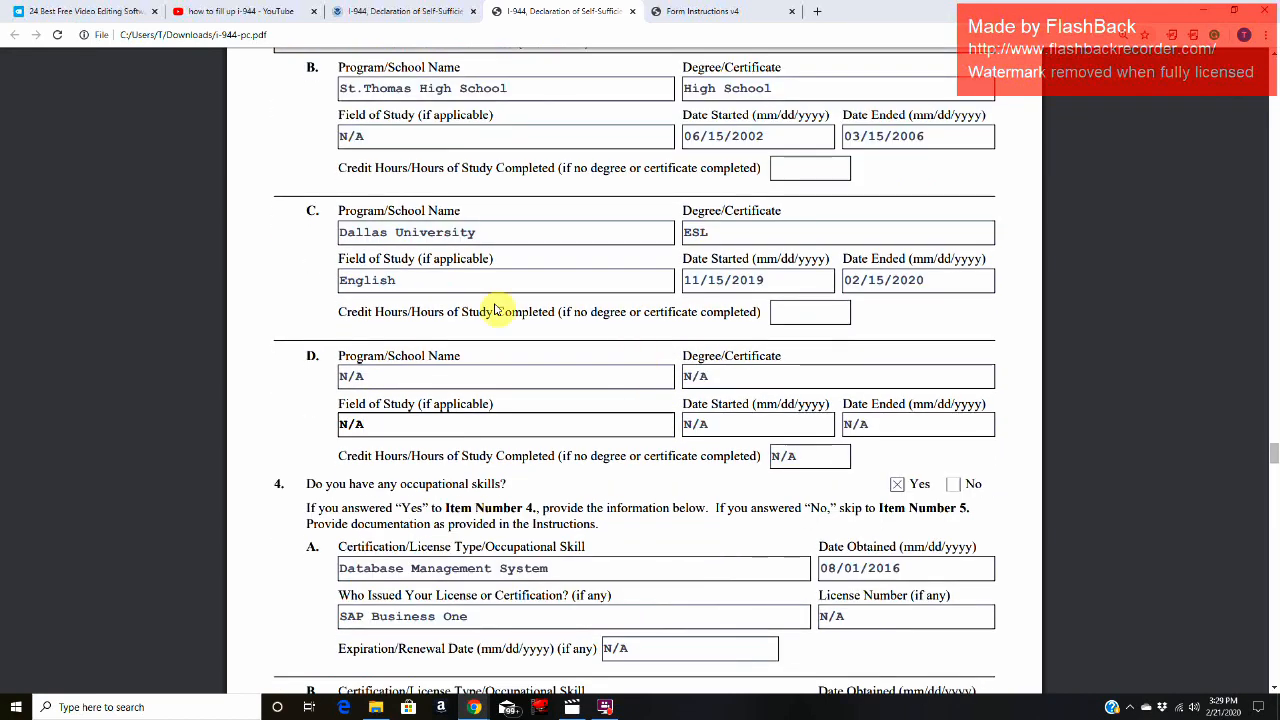
pyautogui.click(502, 380)
pyautogui.click(481, 433)
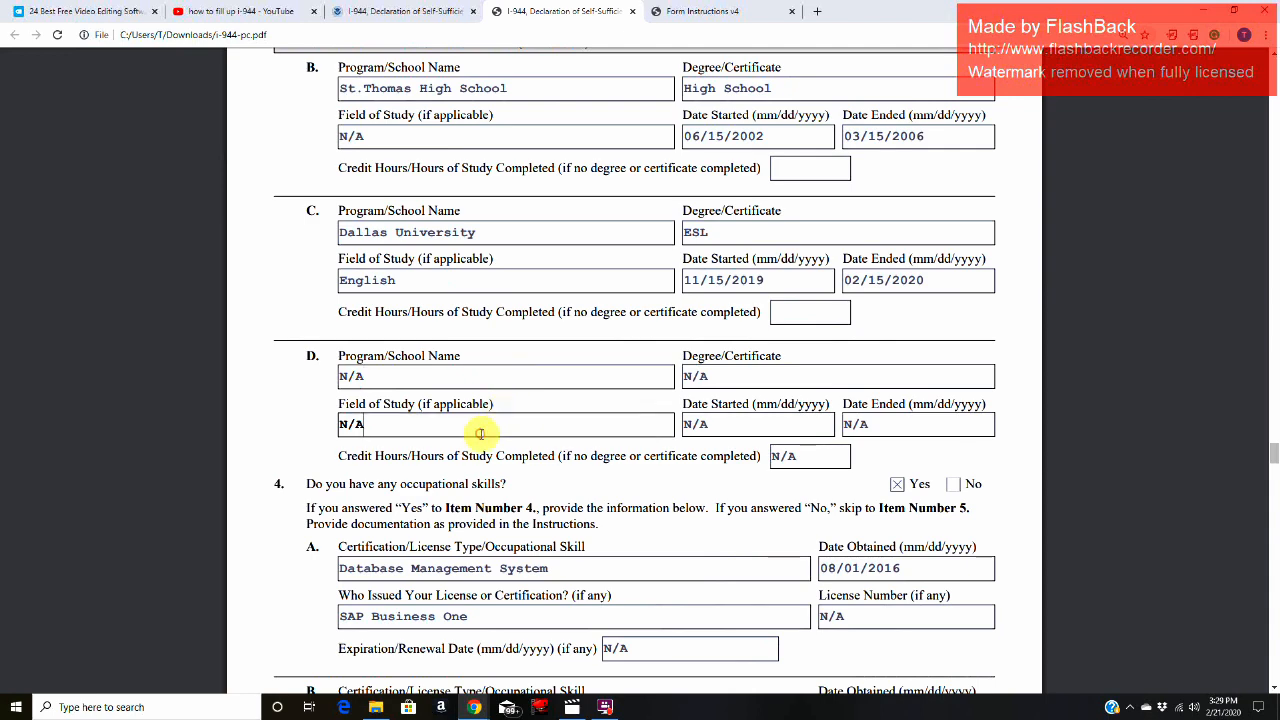
pyautogui.click(468, 376)
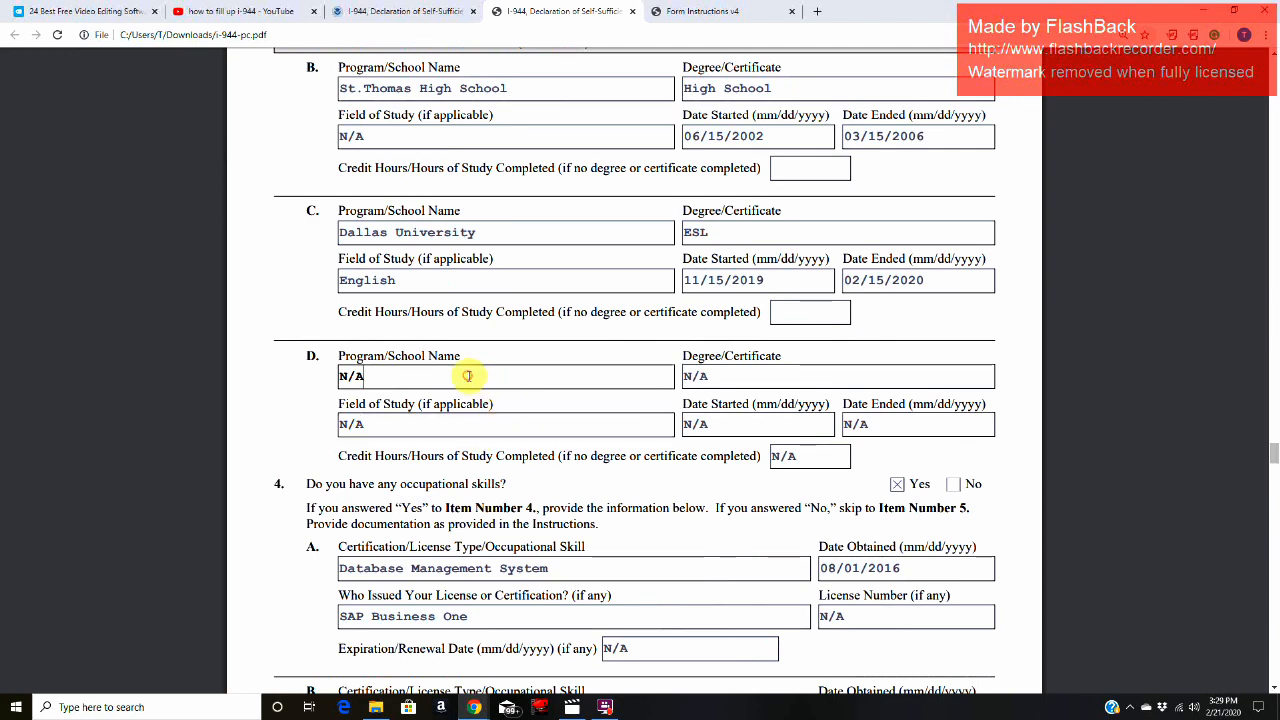
# Step: Read the Item 4 occupational skills question and its Yes/No instruction, and glance over the skill entries in 4.A and 4.B
pyautogui.scroll(-5, 468, 376)
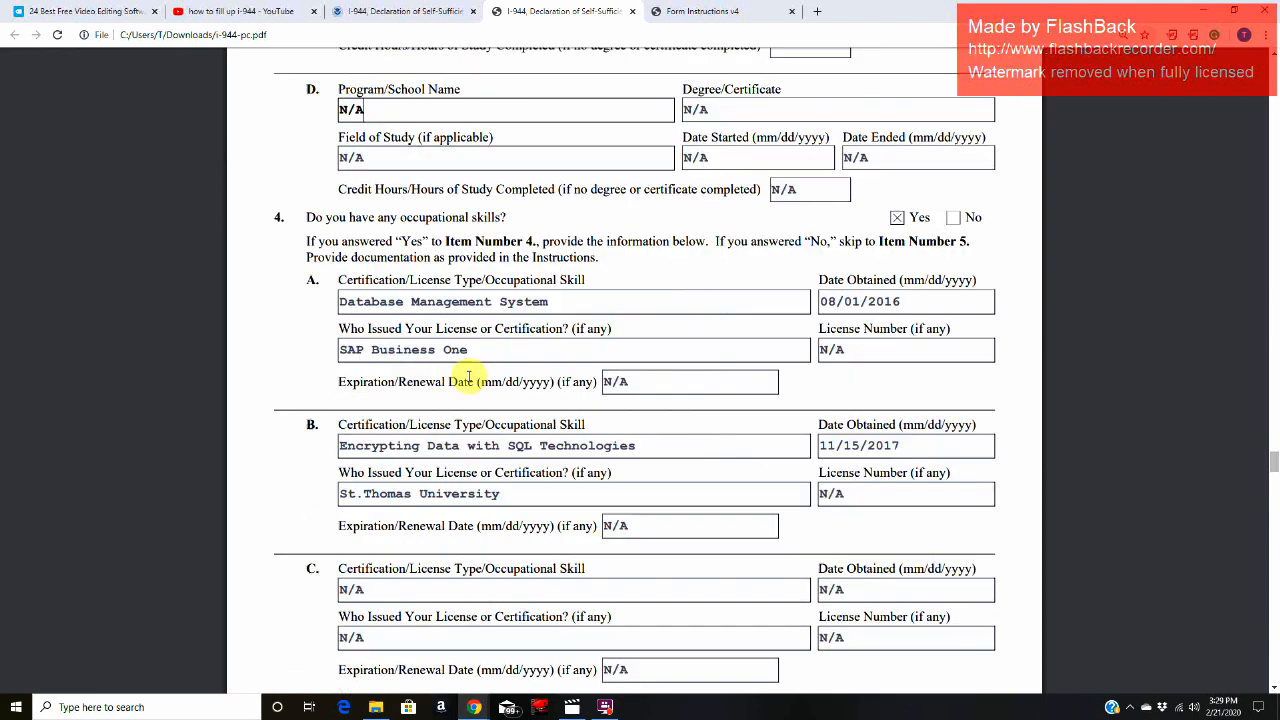
pyautogui.scroll(-1, 470, 376)
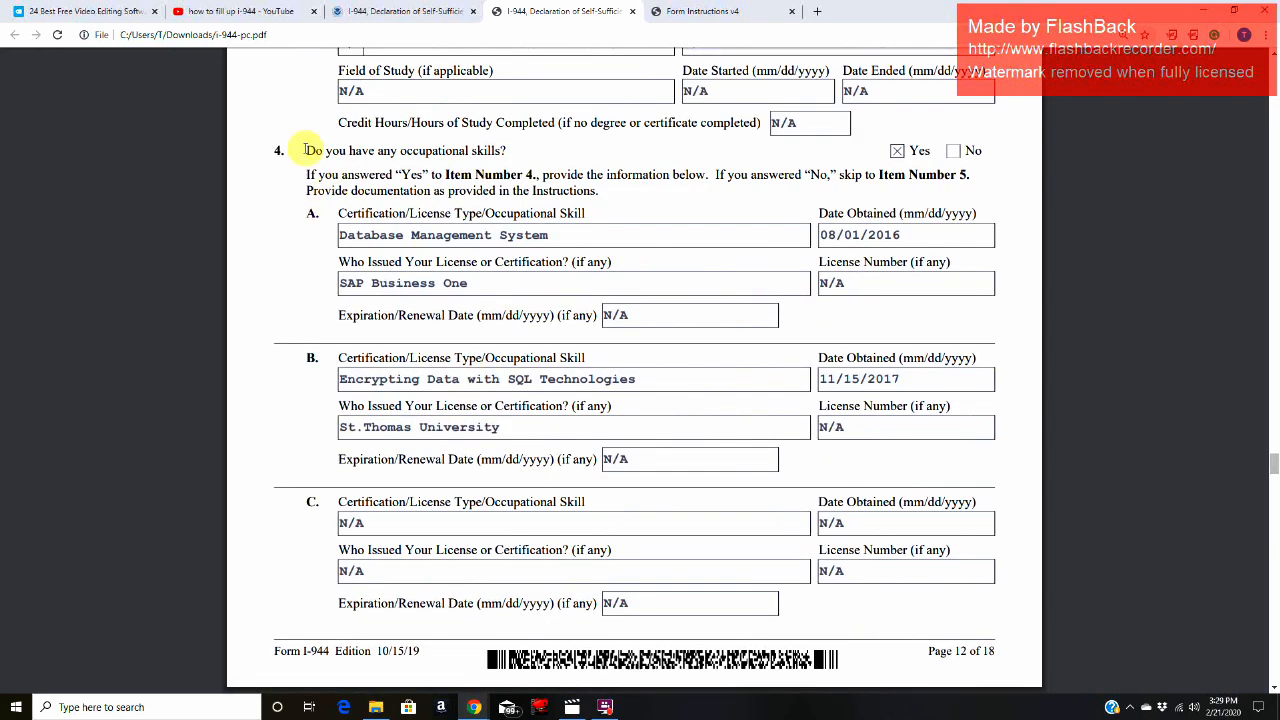
pyautogui.moveTo(302, 150); pyautogui.dragTo(520, 152)
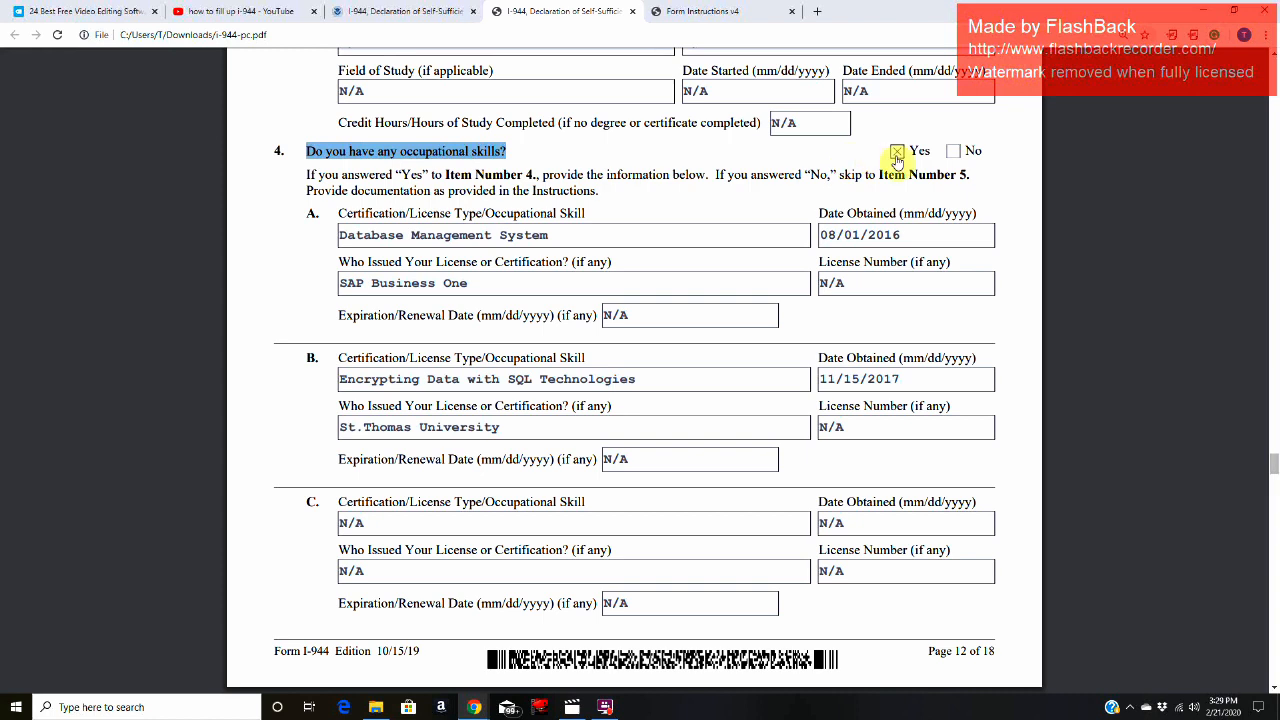
pyautogui.moveTo(303, 173); pyautogui.dragTo(976, 184)
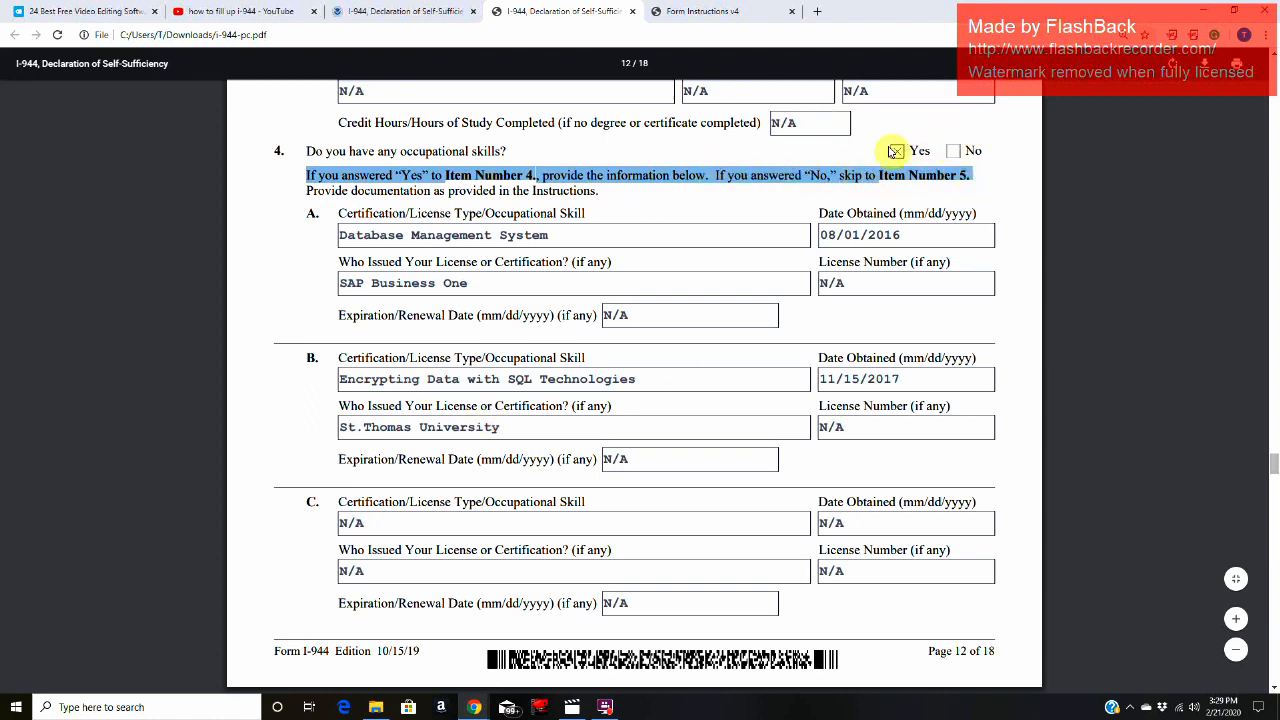
pyautogui.click(594, 234)
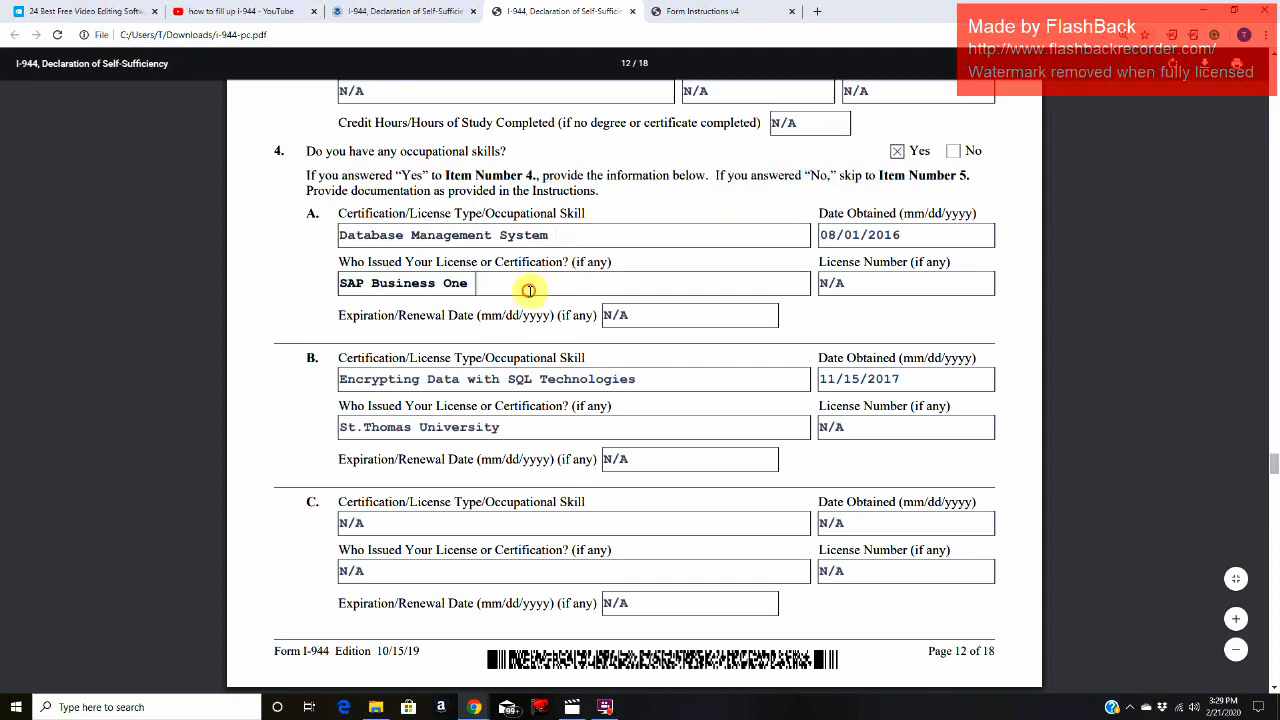
pyautogui.click(518, 428)
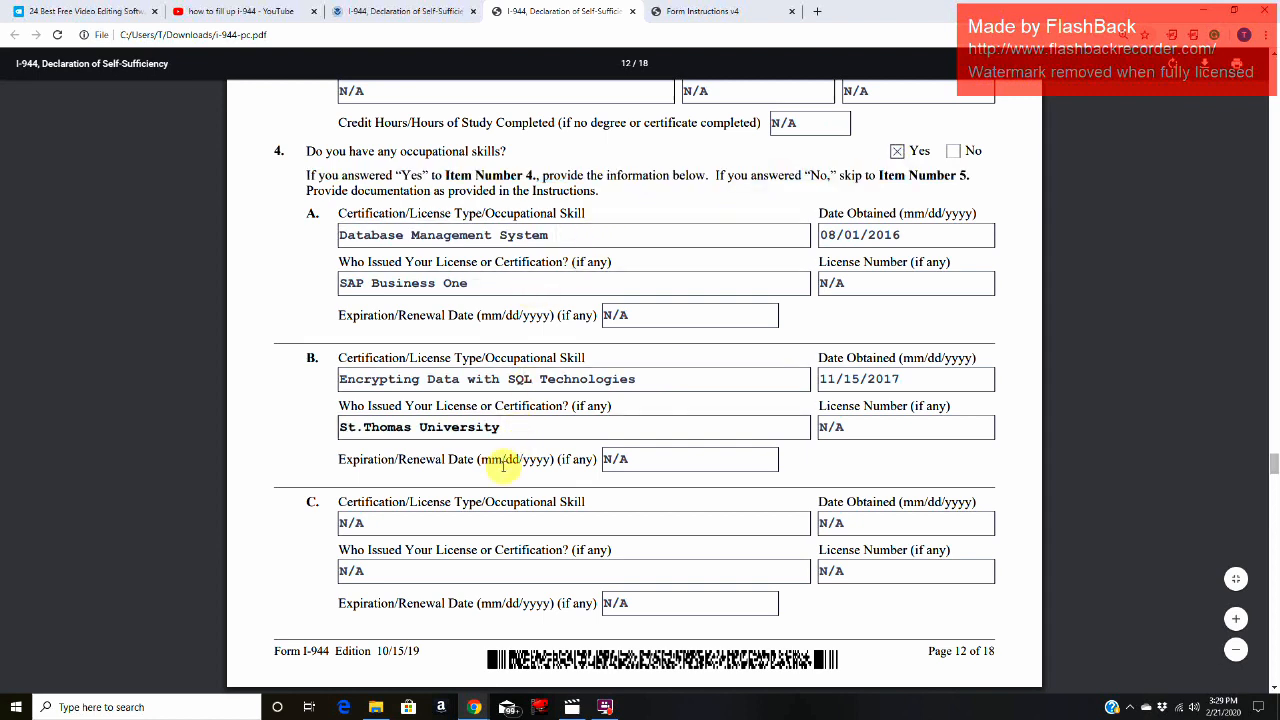
# Step: Review the Item 4.A certification entry, covering its skill type, date obtained, issuer, license number and expiration date
pyautogui.moveTo(336, 213); pyautogui.dragTo(405, 213)
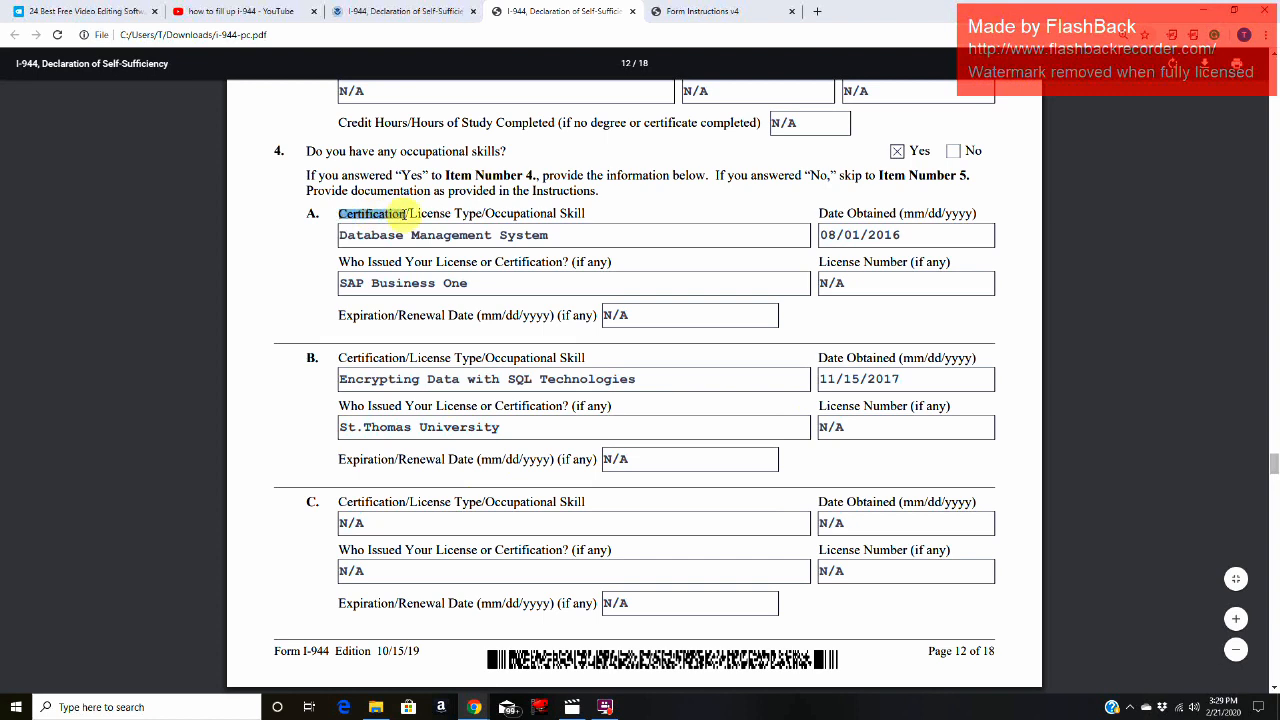
pyautogui.click(566, 235)
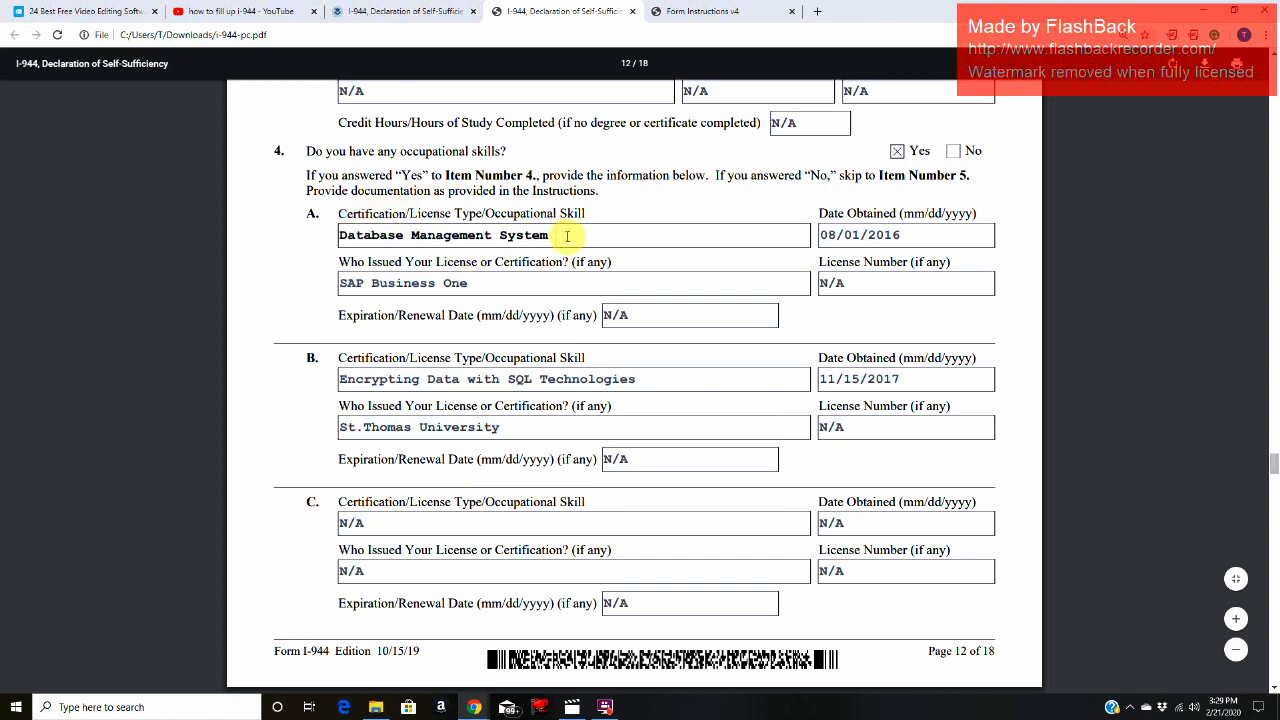
pyautogui.click(931, 236)
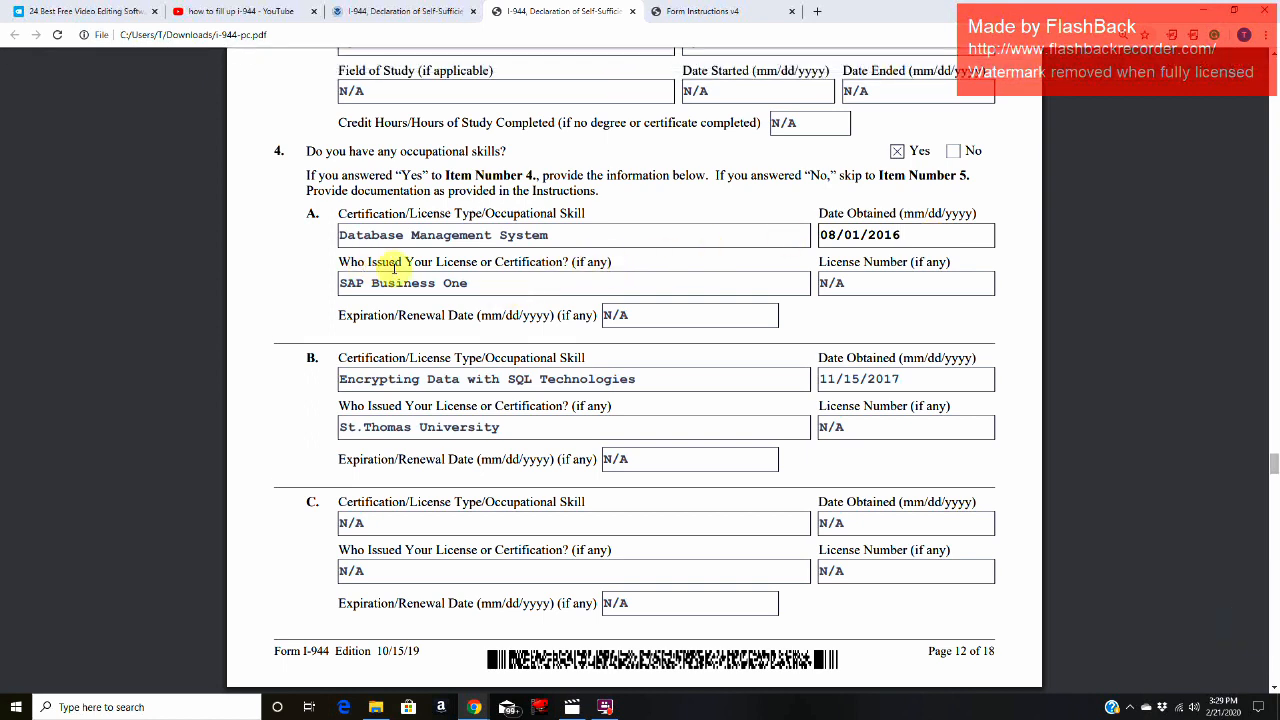
pyautogui.click(542, 289)
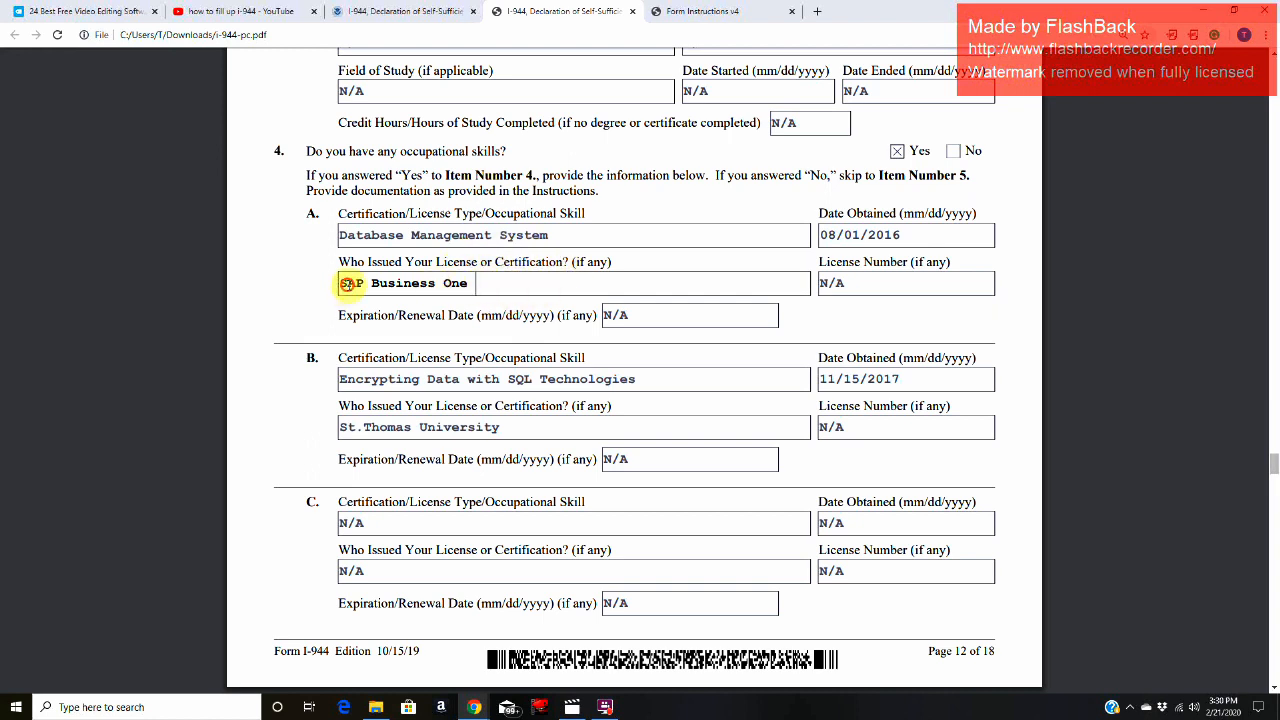
pyautogui.moveTo(347, 285); pyautogui.dragTo(477, 283)
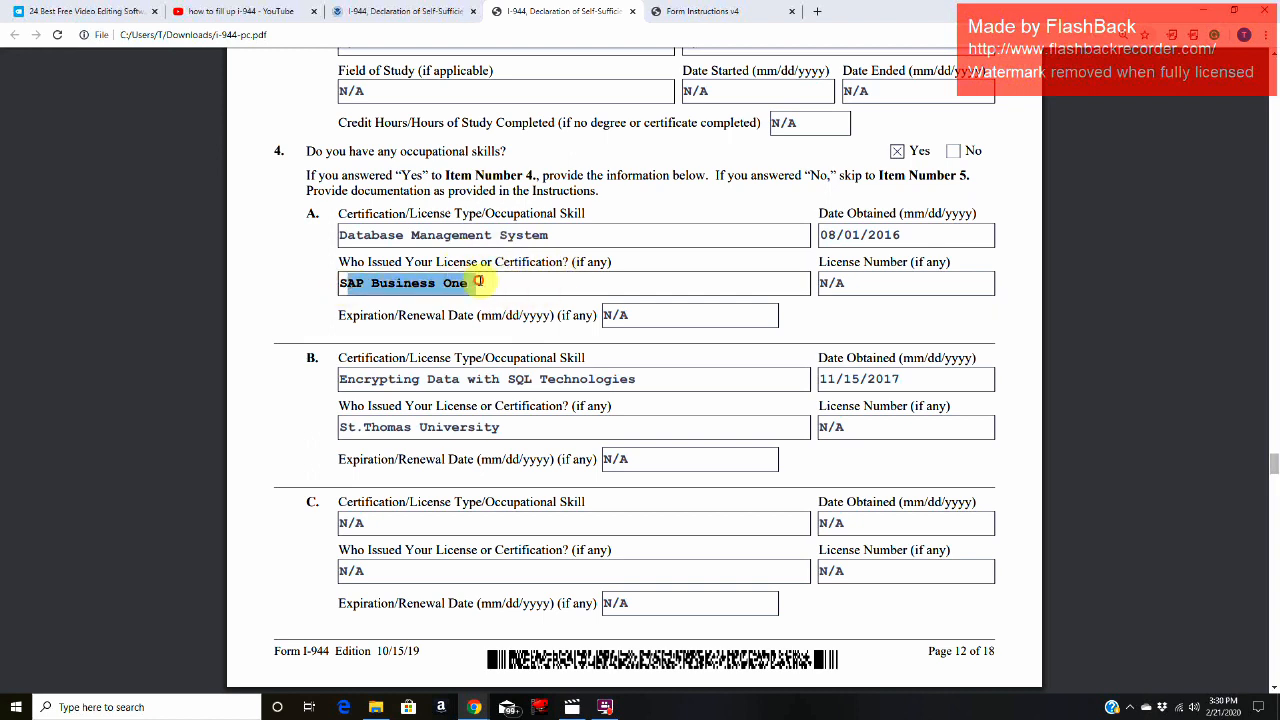
pyautogui.click(885, 290)
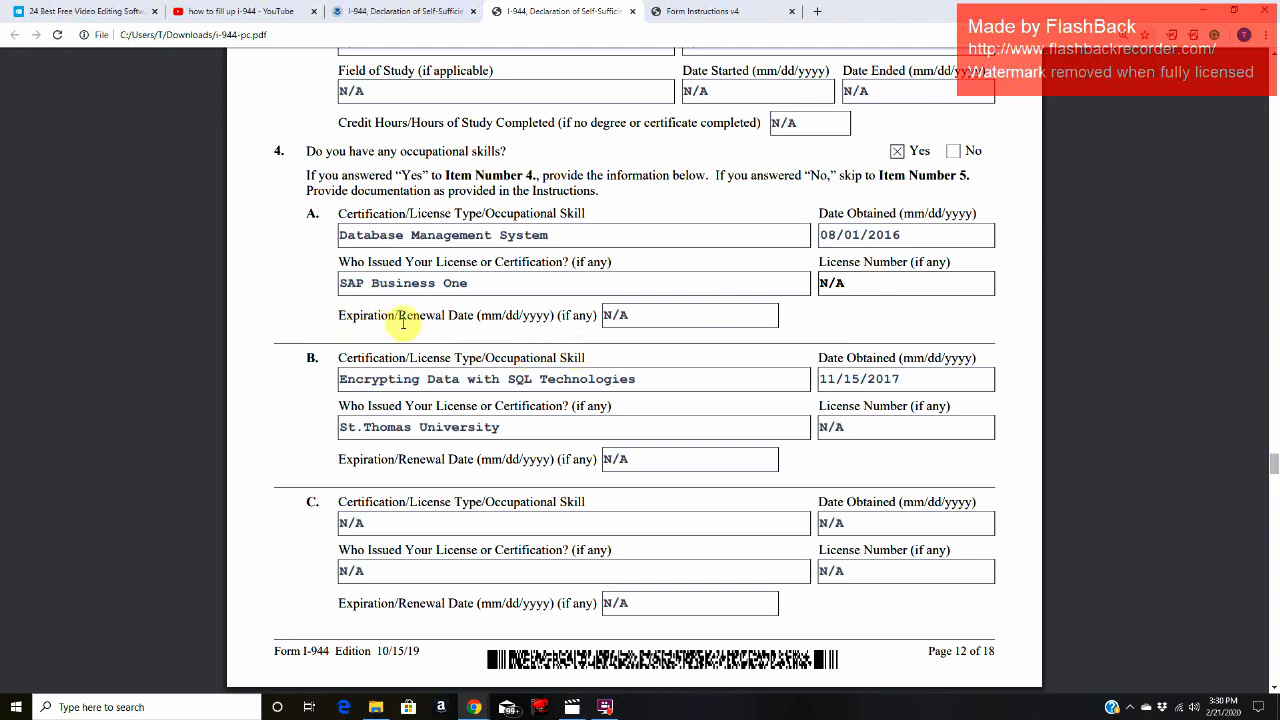
pyautogui.click(660, 316)
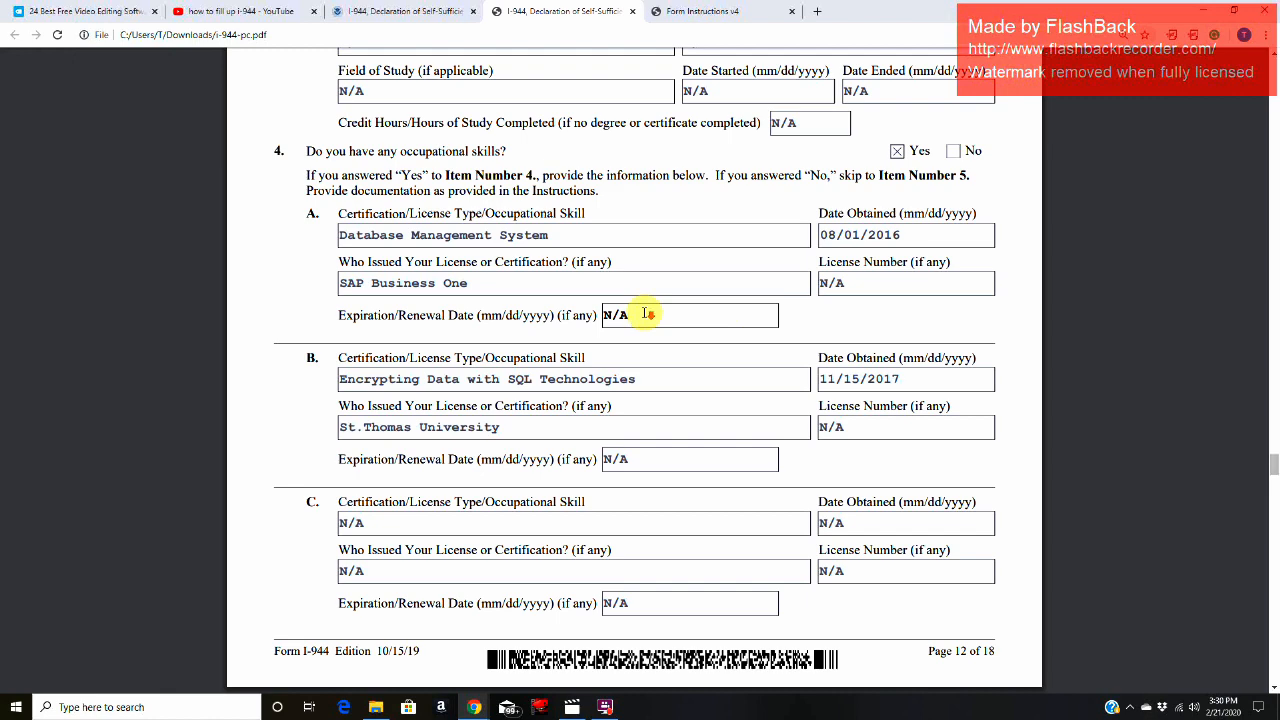
# Step: Review the Item 4.B certification entry, covering its skill type, date obtained, issuer, license number and expiration date
pyautogui.scroll(-3, 645, 314)
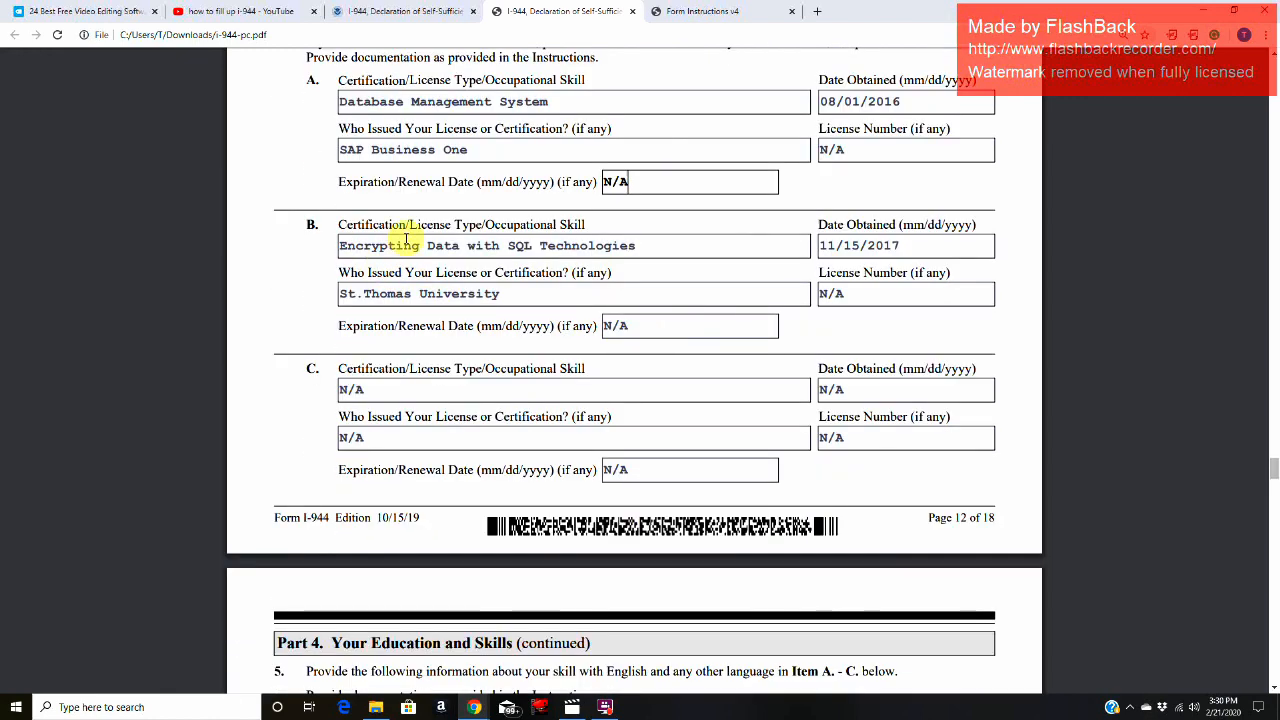
pyautogui.click(649, 245)
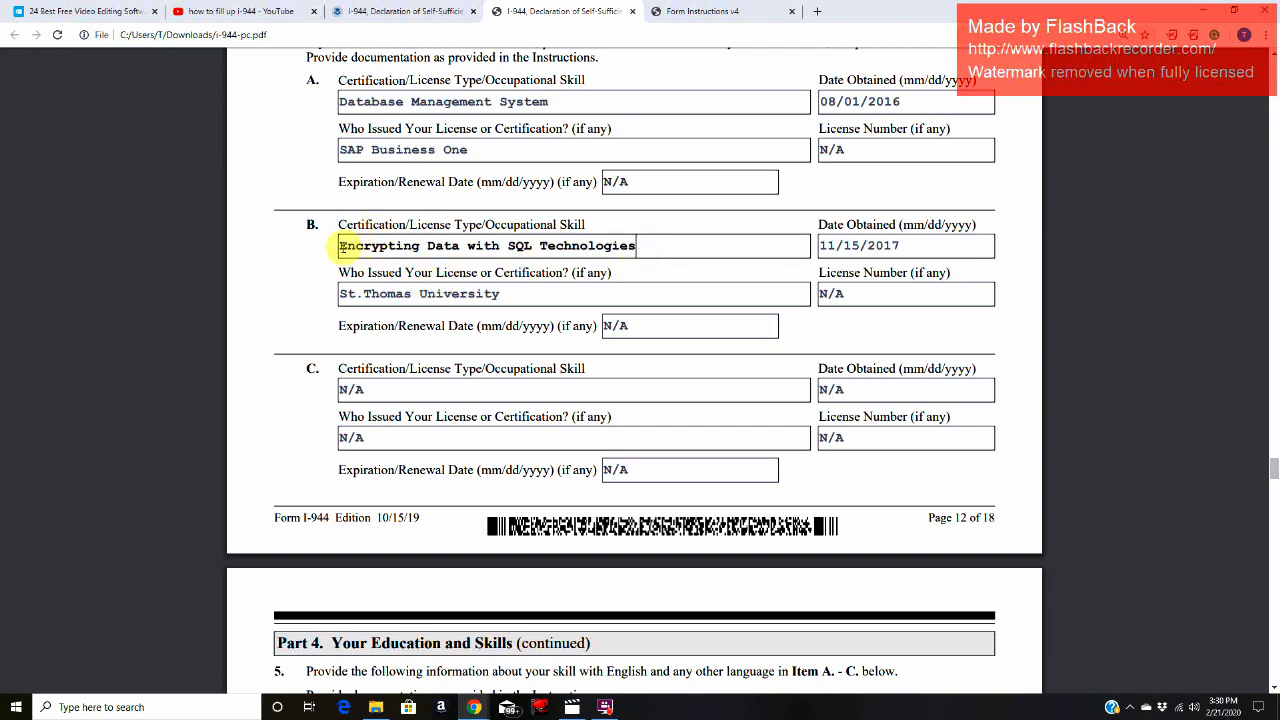
pyautogui.moveTo(340, 245); pyautogui.dragTo(650, 245)
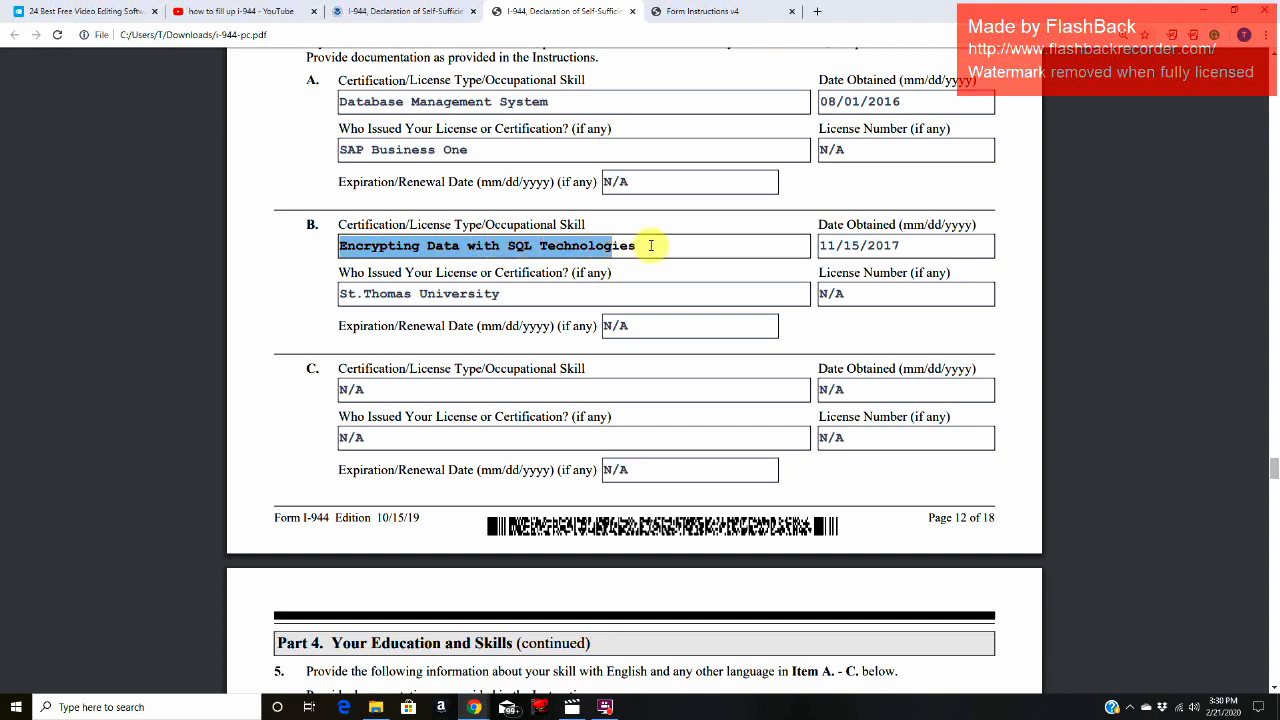
pyautogui.click(930, 246)
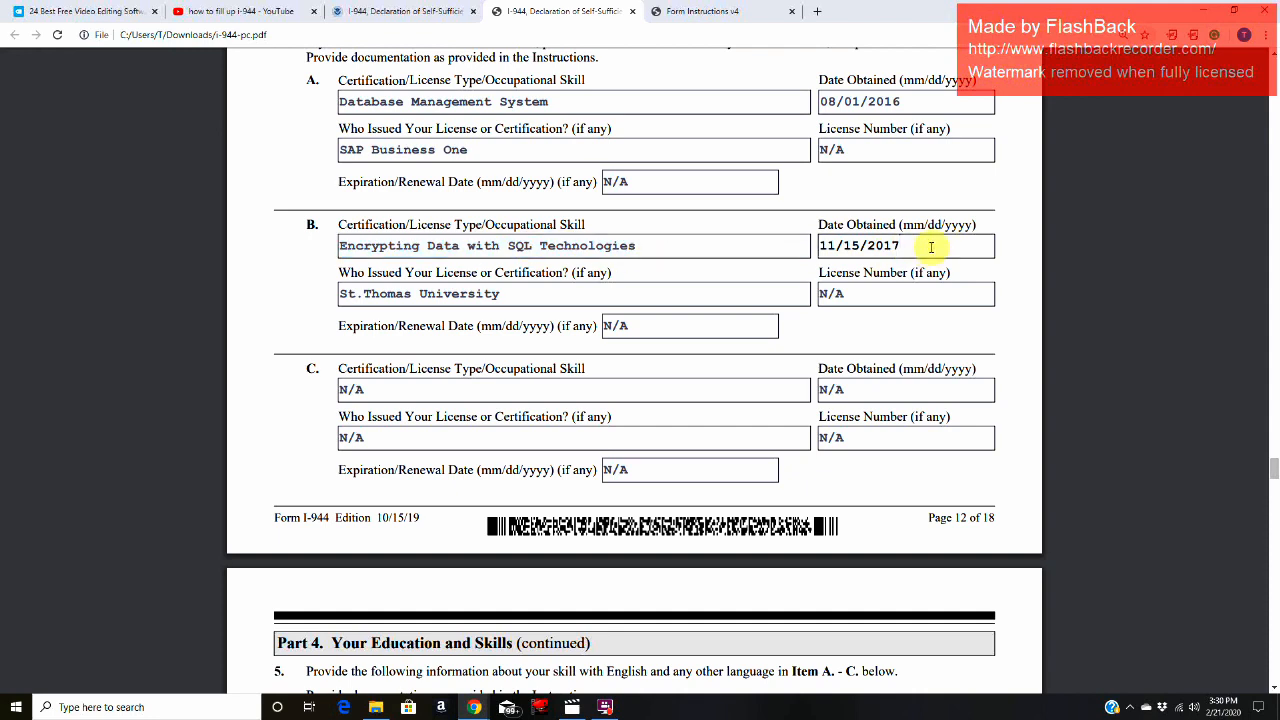
pyautogui.click(519, 299)
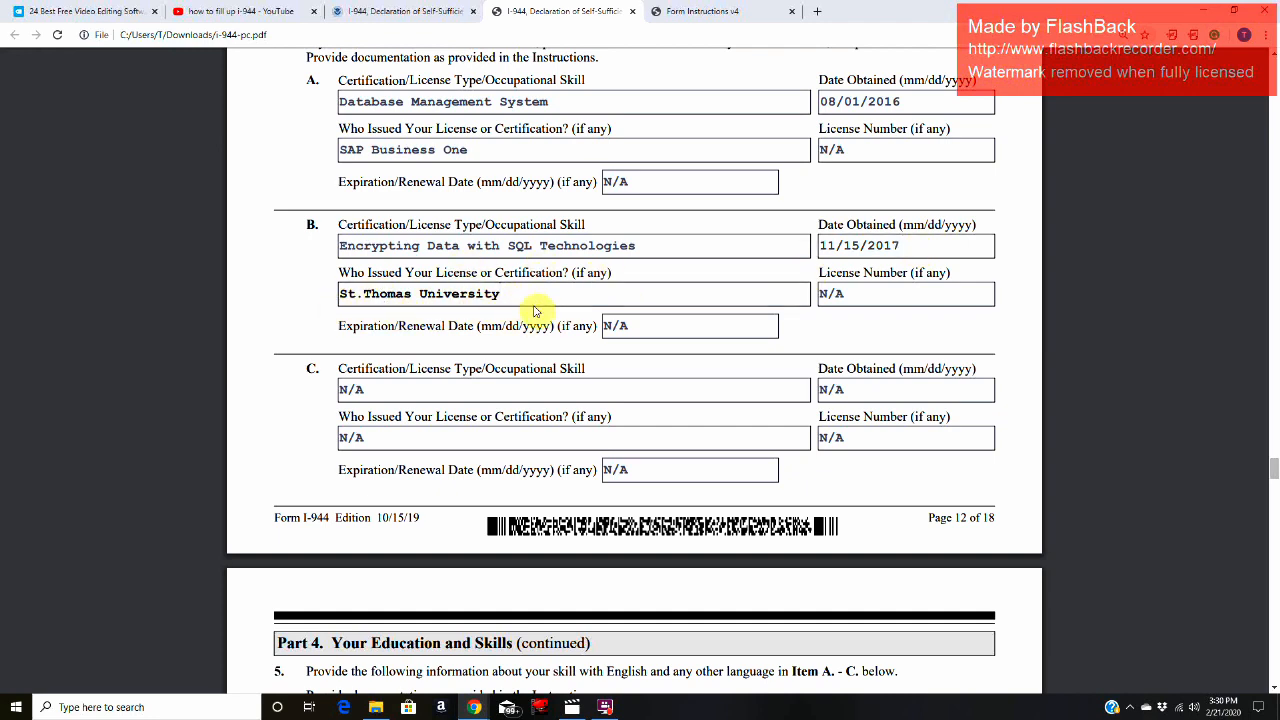
pyautogui.click(864, 292)
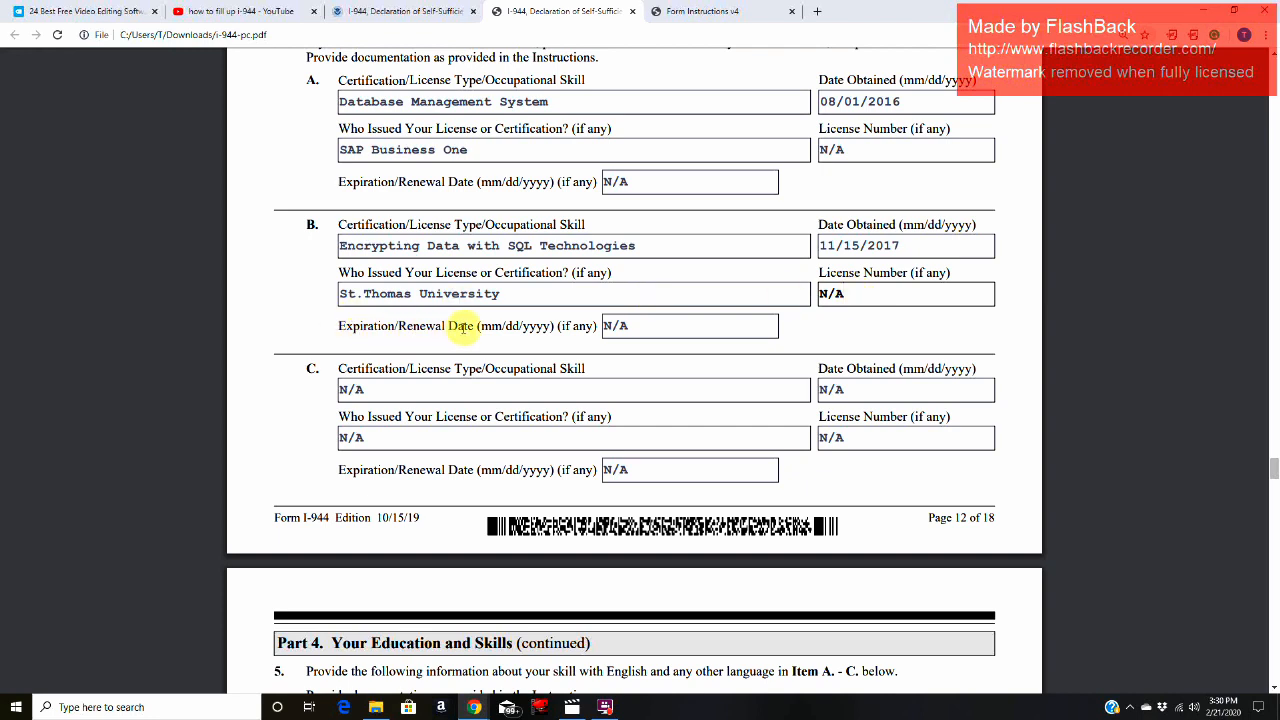
pyautogui.click(648, 325)
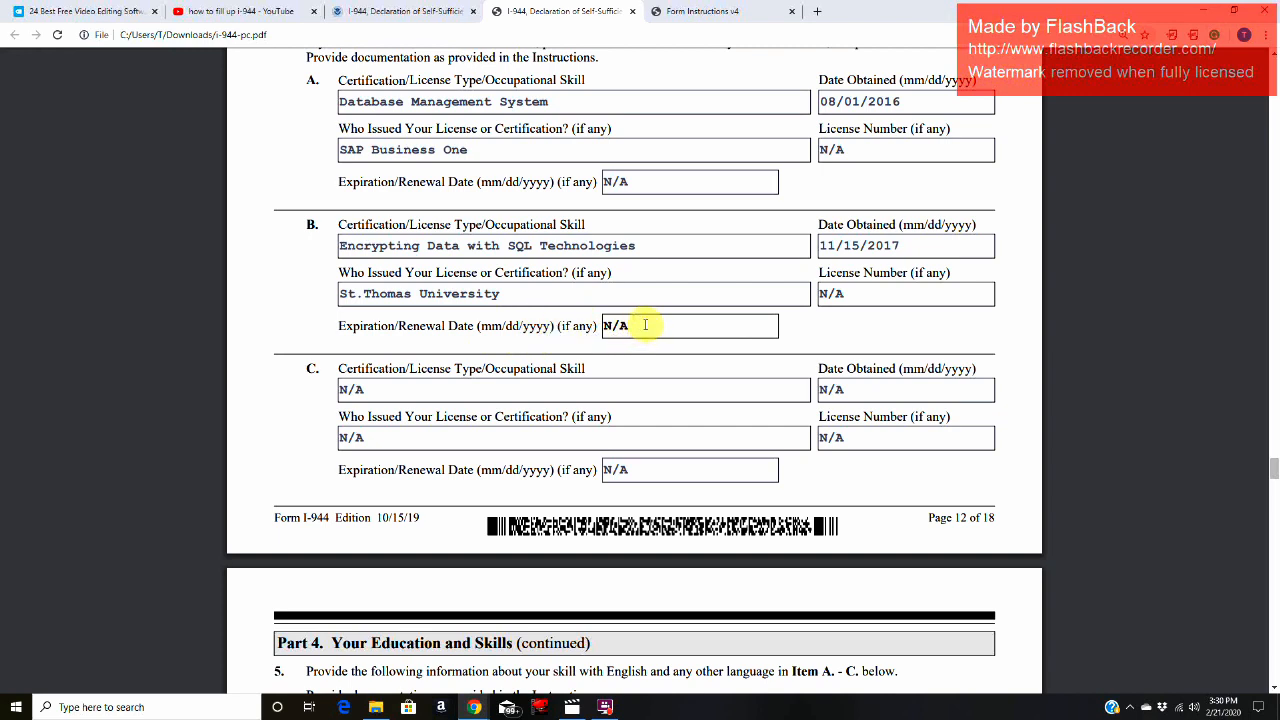
# Step: Check the skill type, issuer and expiration date fields of the unused Item 4.C certification entry
pyautogui.scroll(-1, 600, 335)
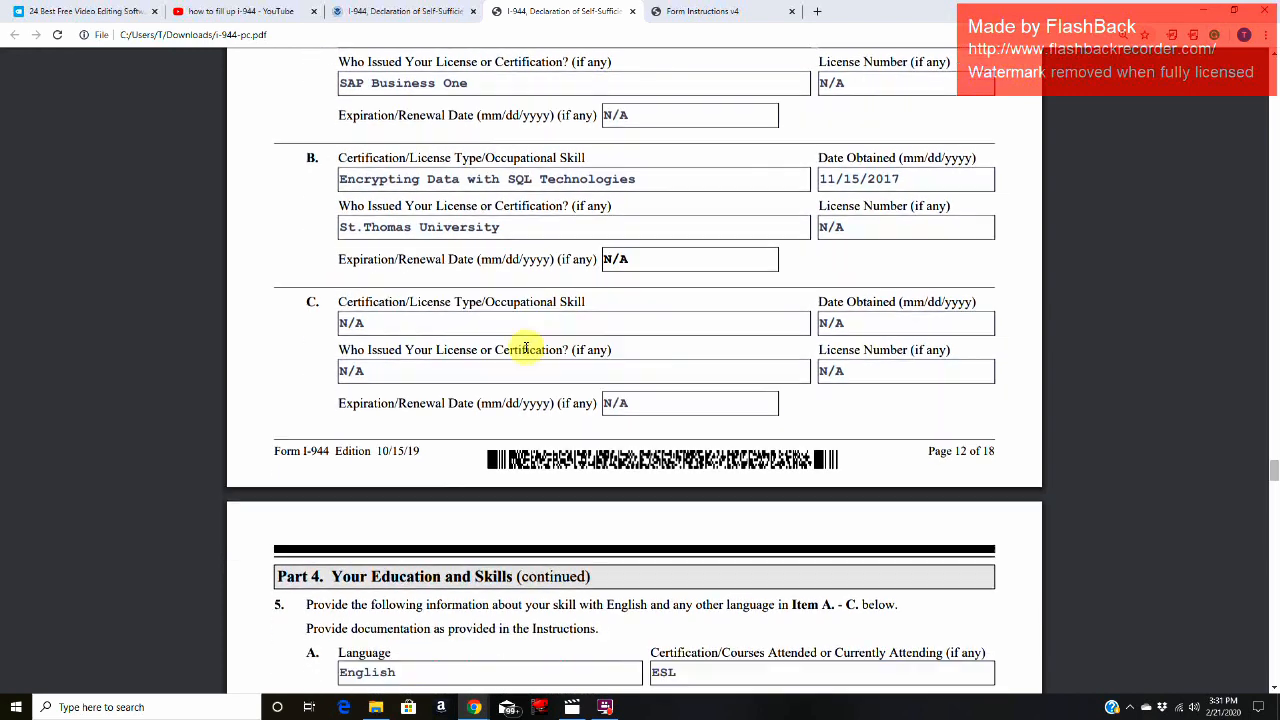
pyautogui.click(463, 322)
pyautogui.click(433, 375)
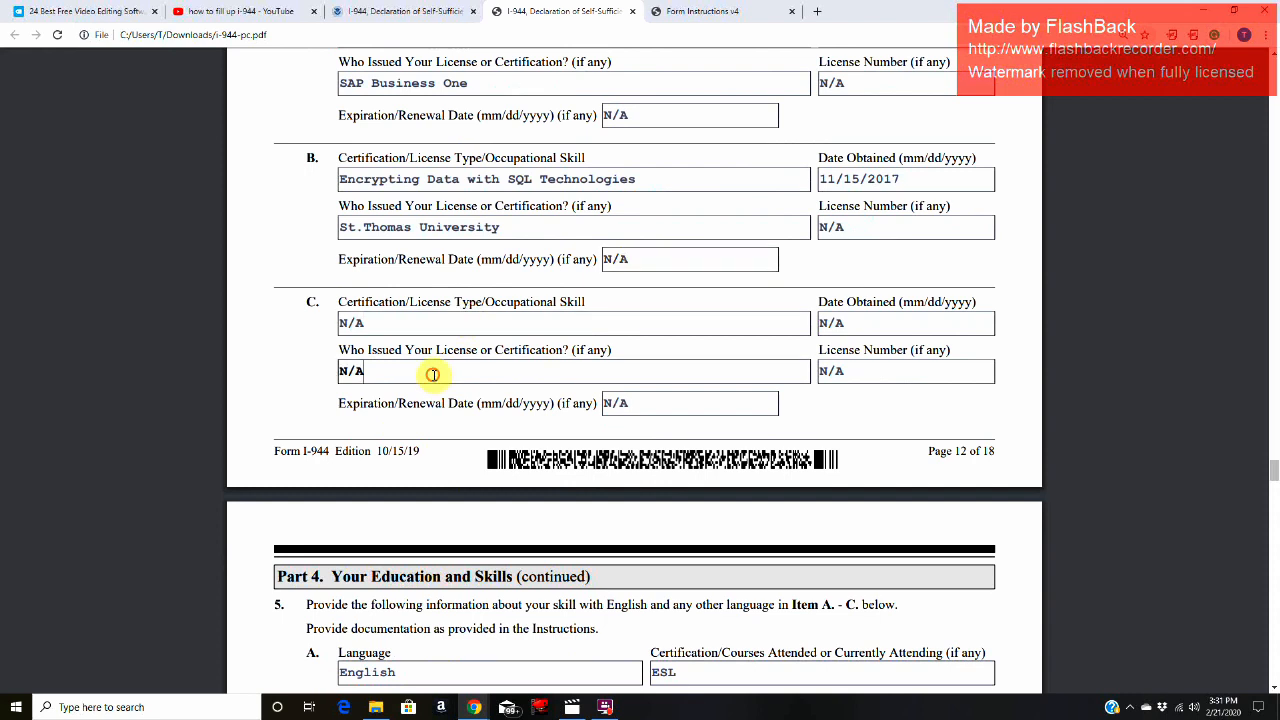
pyautogui.click(497, 330)
pyautogui.click(464, 376)
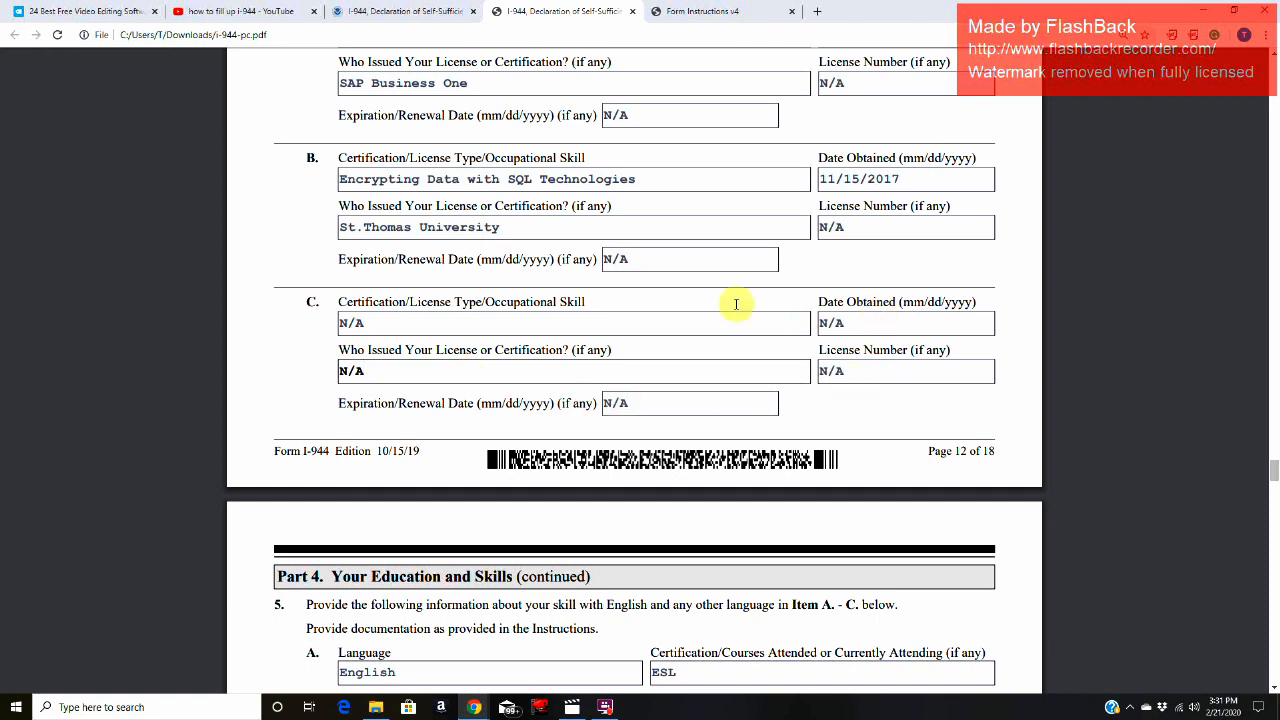
pyautogui.click(625, 330)
pyautogui.click(630, 401)
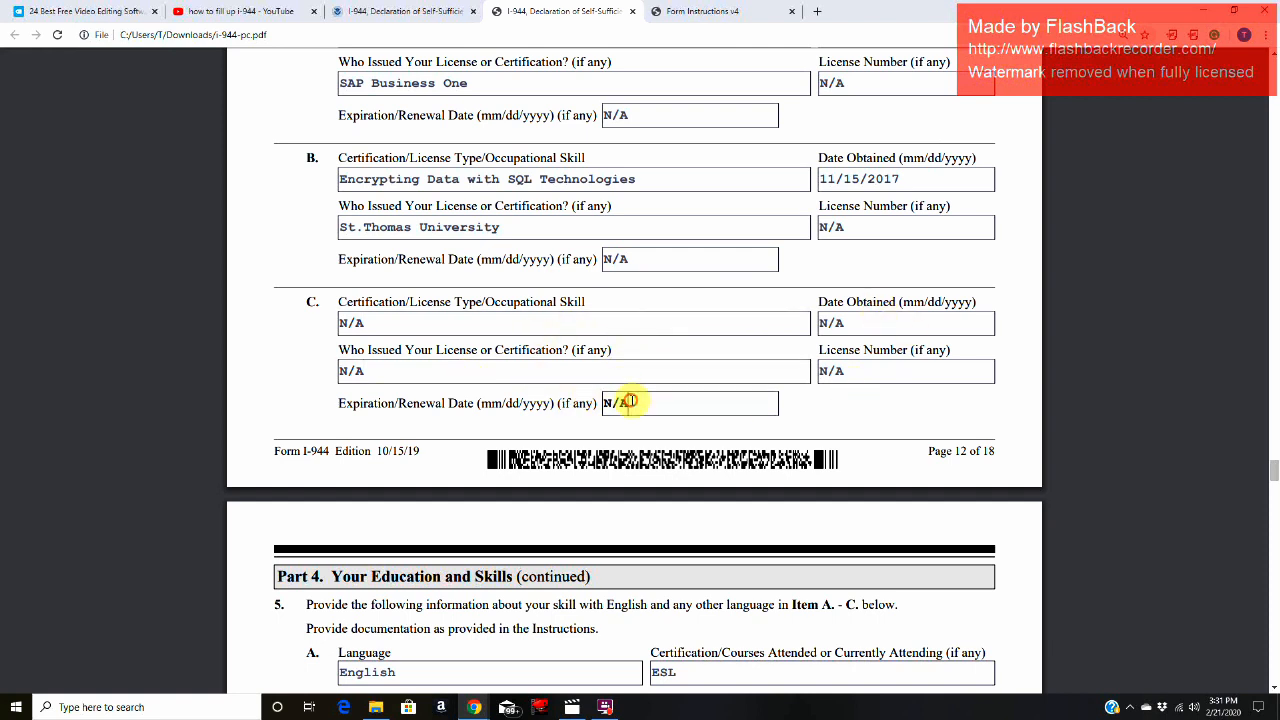
# Step: Read the Item 5 language skills instruction and compare the language fields of entries 5.A and 5.B
pyautogui.scroll(-4, 632, 402)
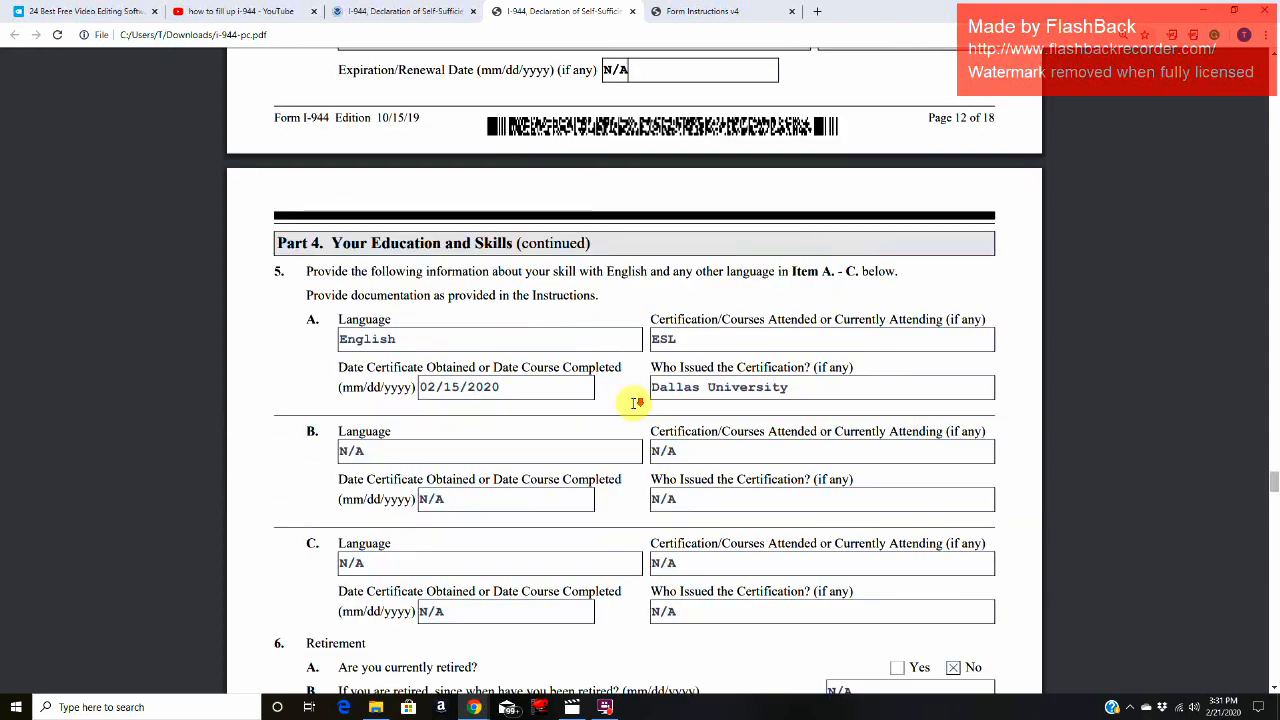
pyautogui.moveTo(311, 206); pyautogui.dragTo(897, 209)
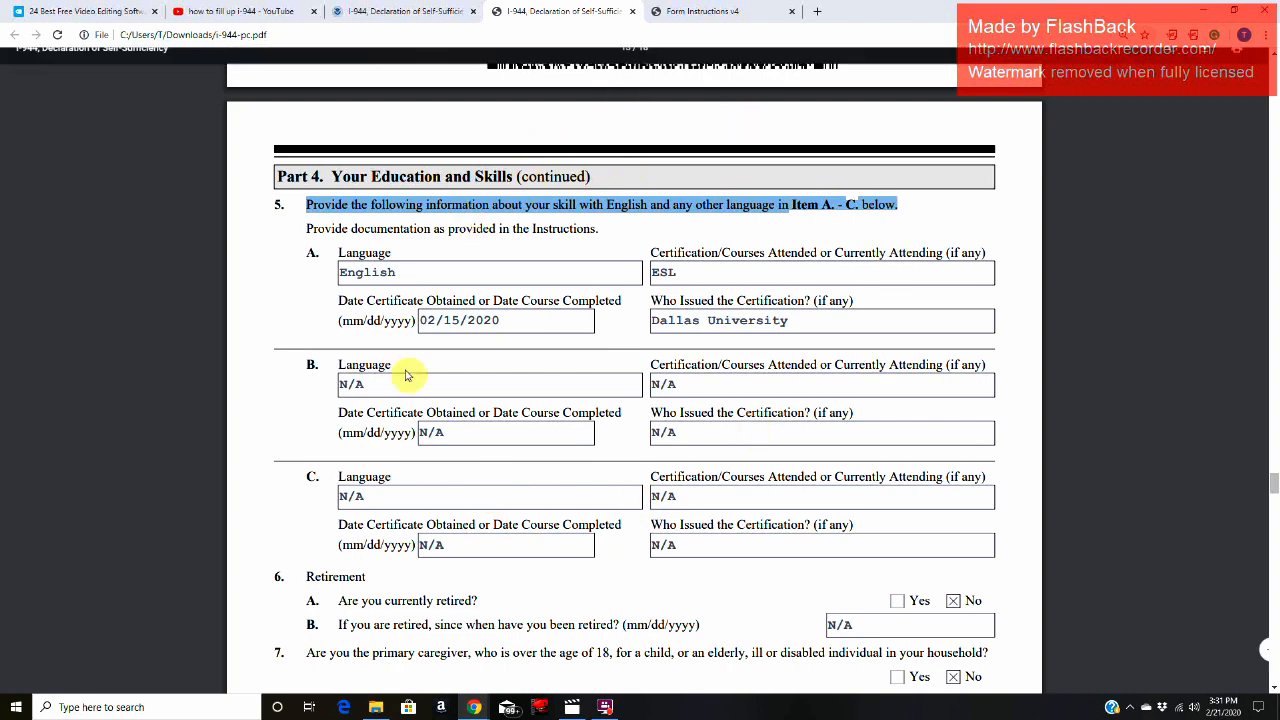
pyautogui.click(458, 273)
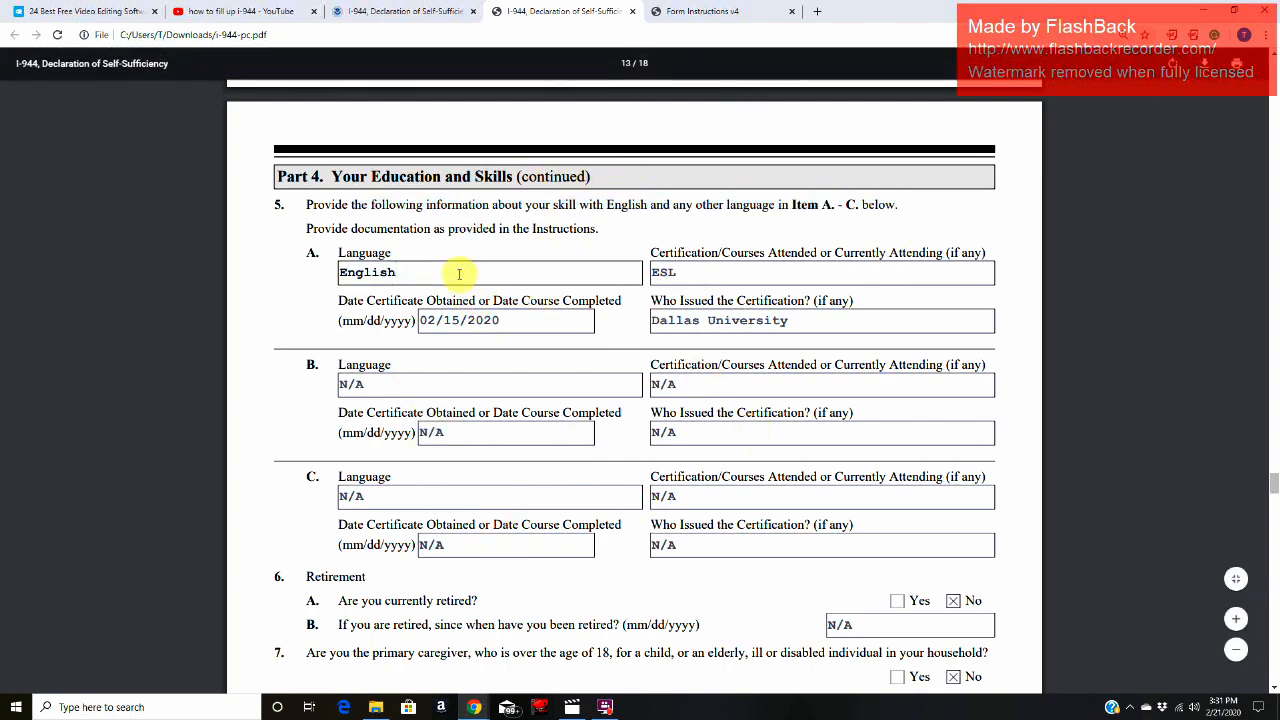
pyautogui.click(446, 384)
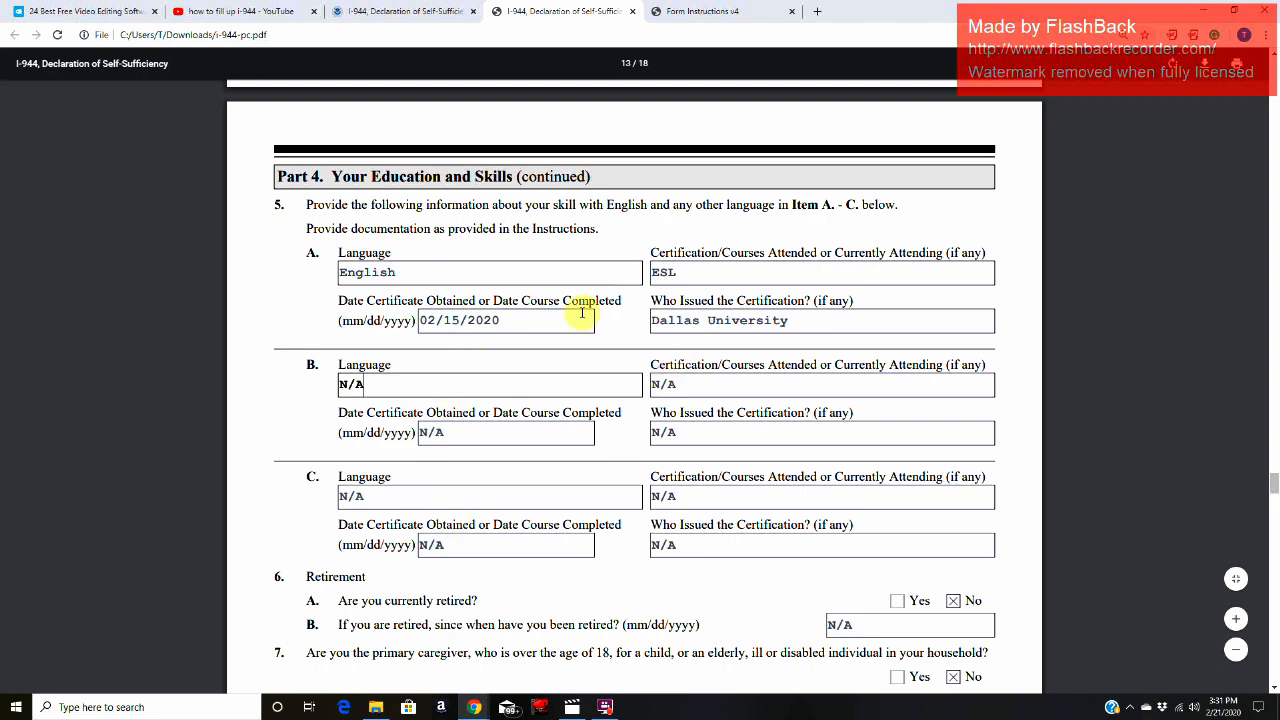
pyautogui.click(452, 278)
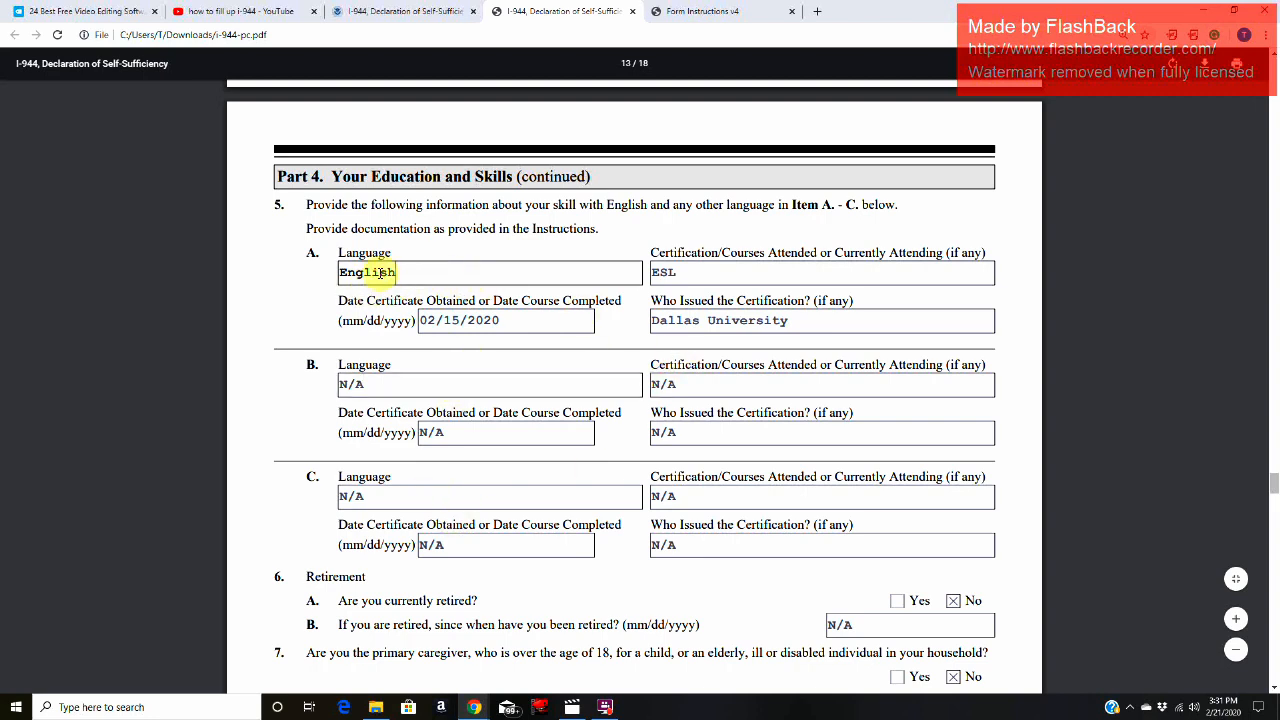
# Step: Review the Item 5.A English entry's certification or course, completion date and certificate issuer
pyautogui.click(650, 252)
pyautogui.doubleClick(680, 252)
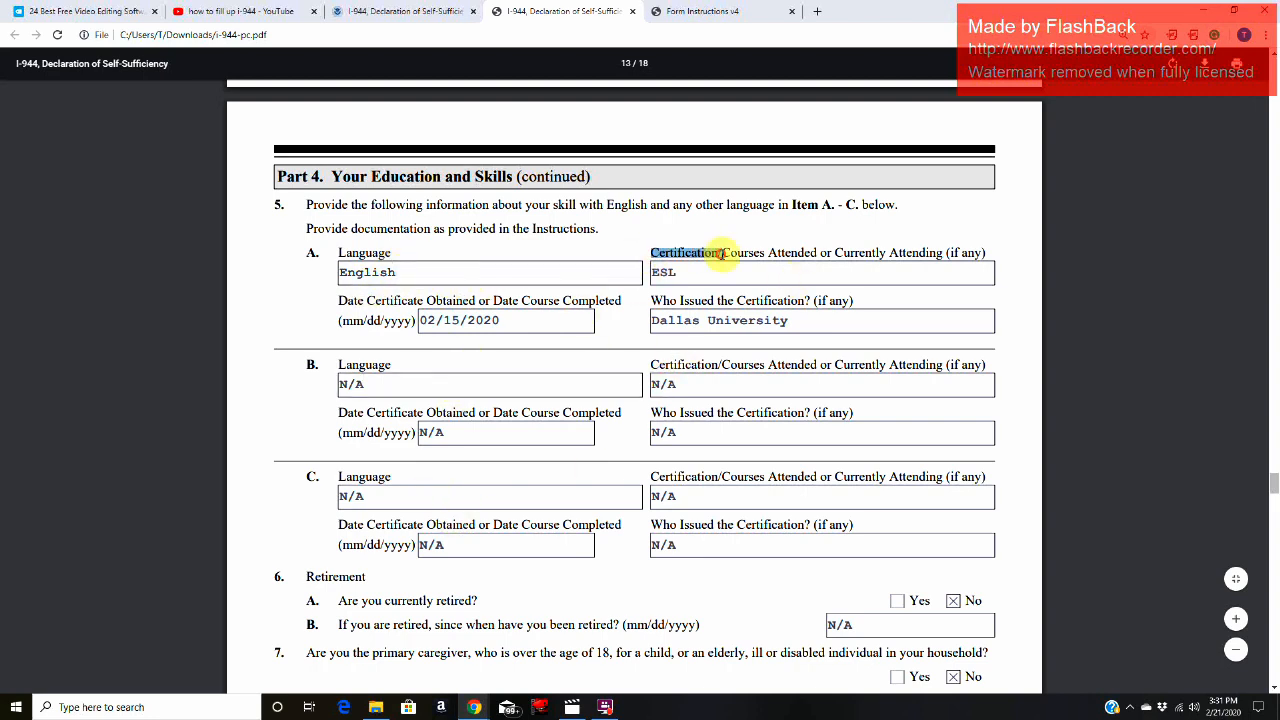
pyautogui.click(700, 272)
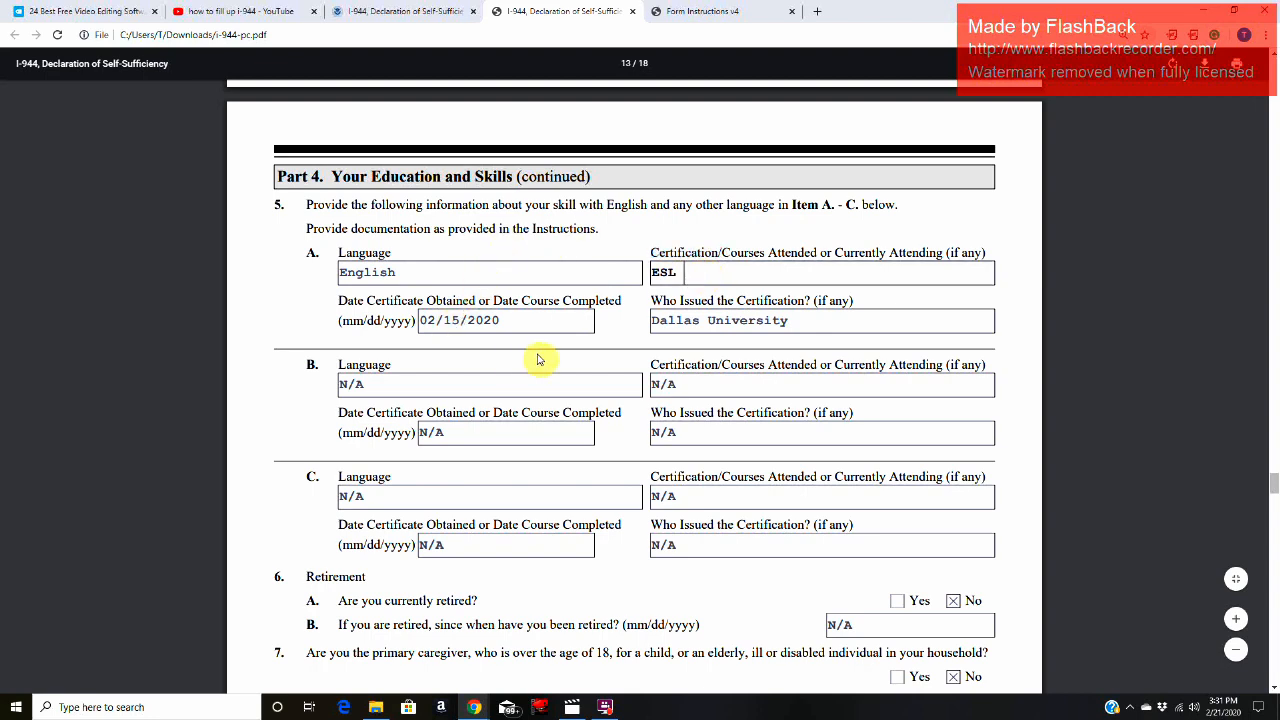
pyautogui.click(548, 324)
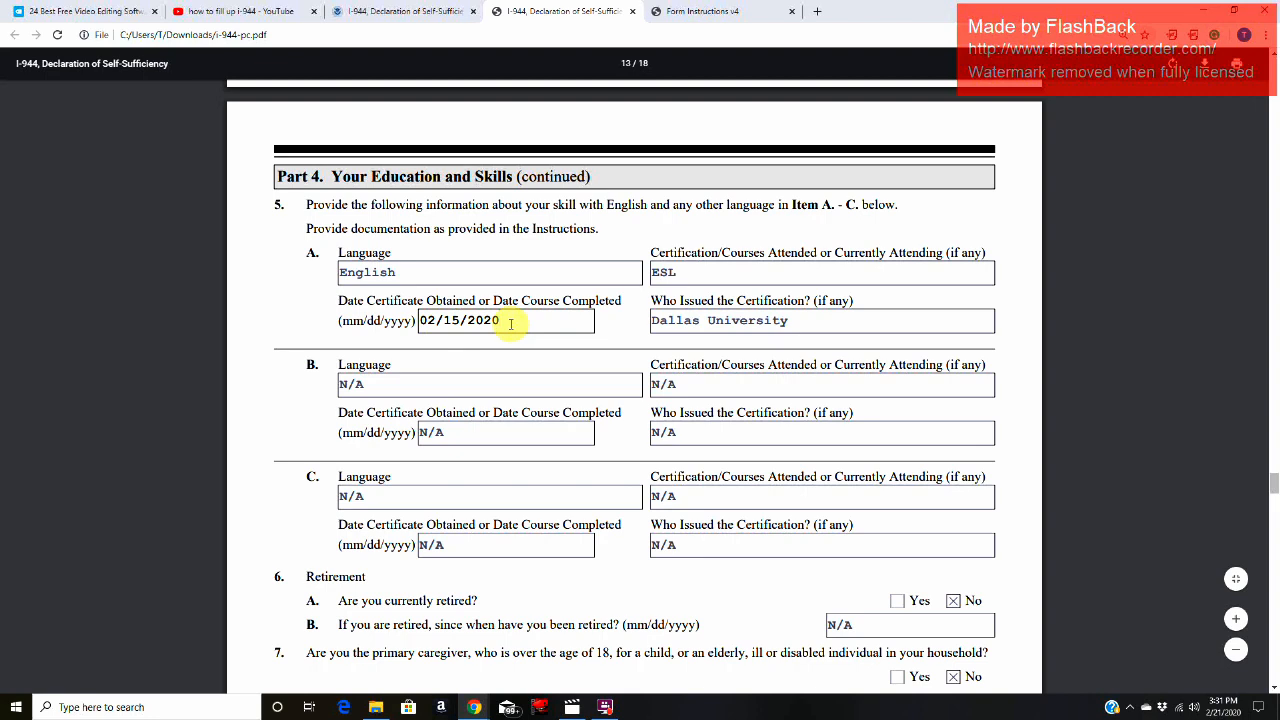
pyautogui.click(790, 320)
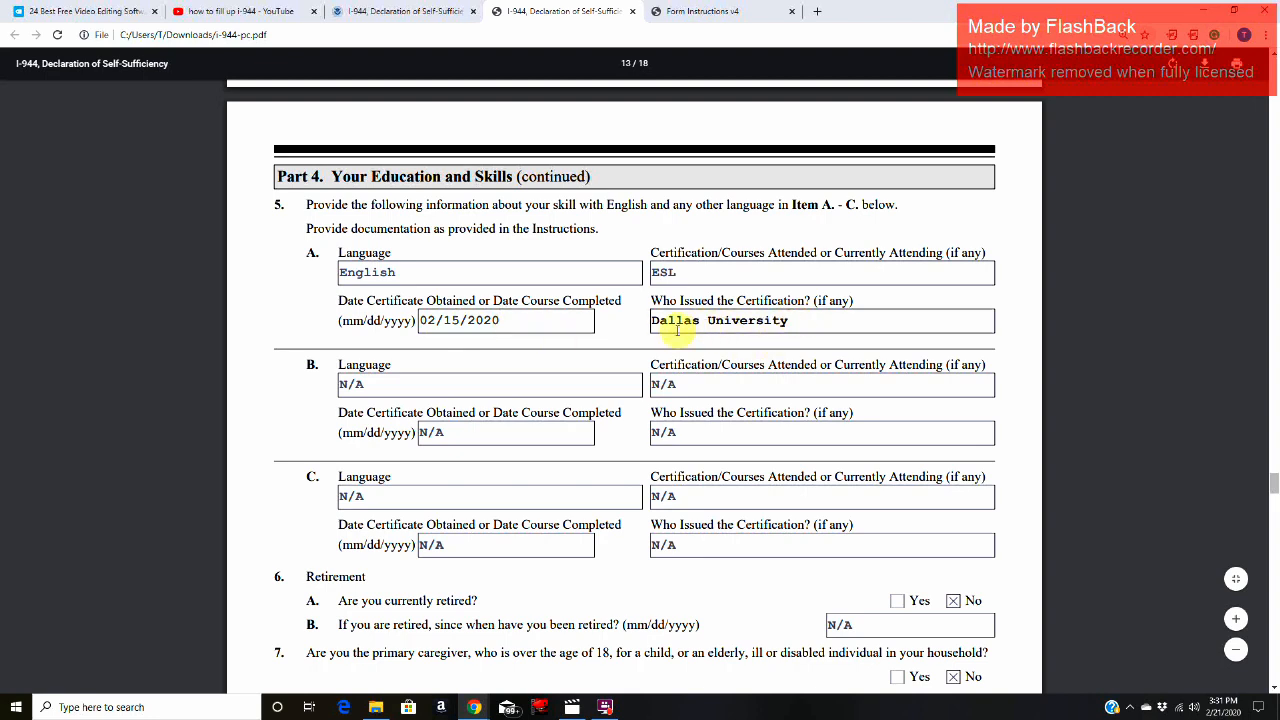
pyautogui.moveTo(655, 323); pyautogui.dragTo(803, 323)
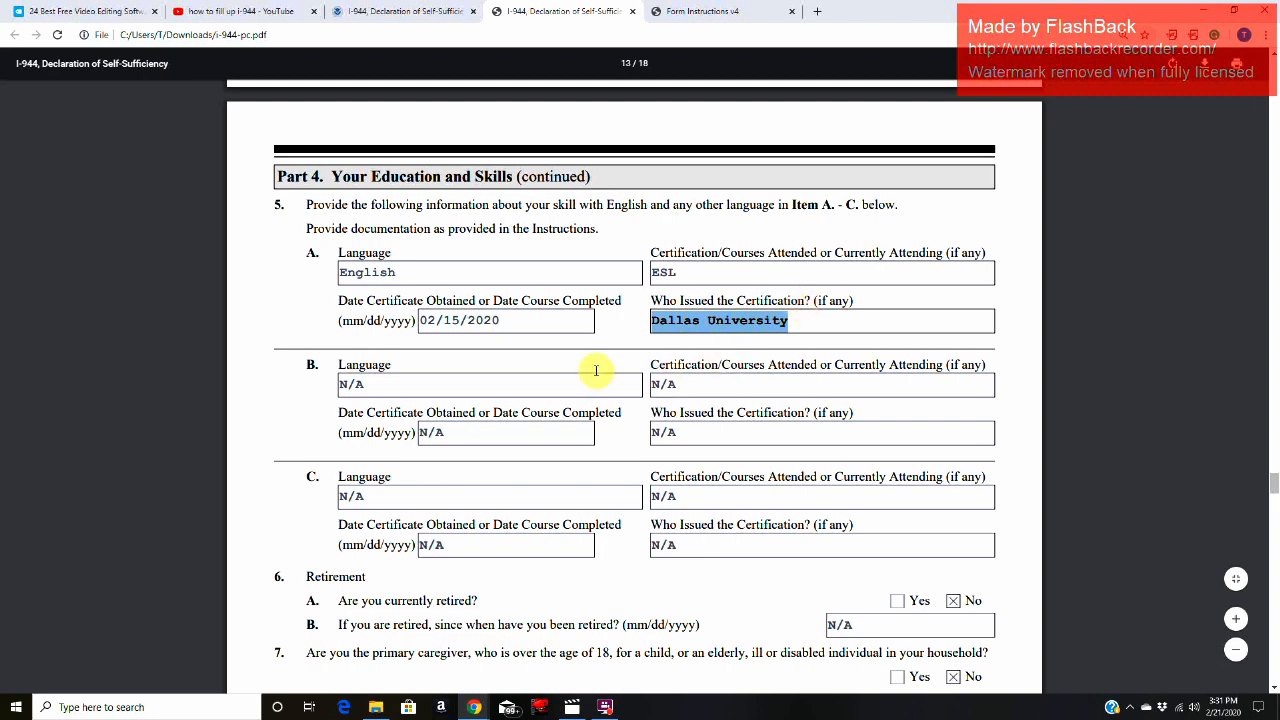
# Step: Check the language and completion date fields of the unused Item 5.B and 5.C entries
pyautogui.click(515, 393)
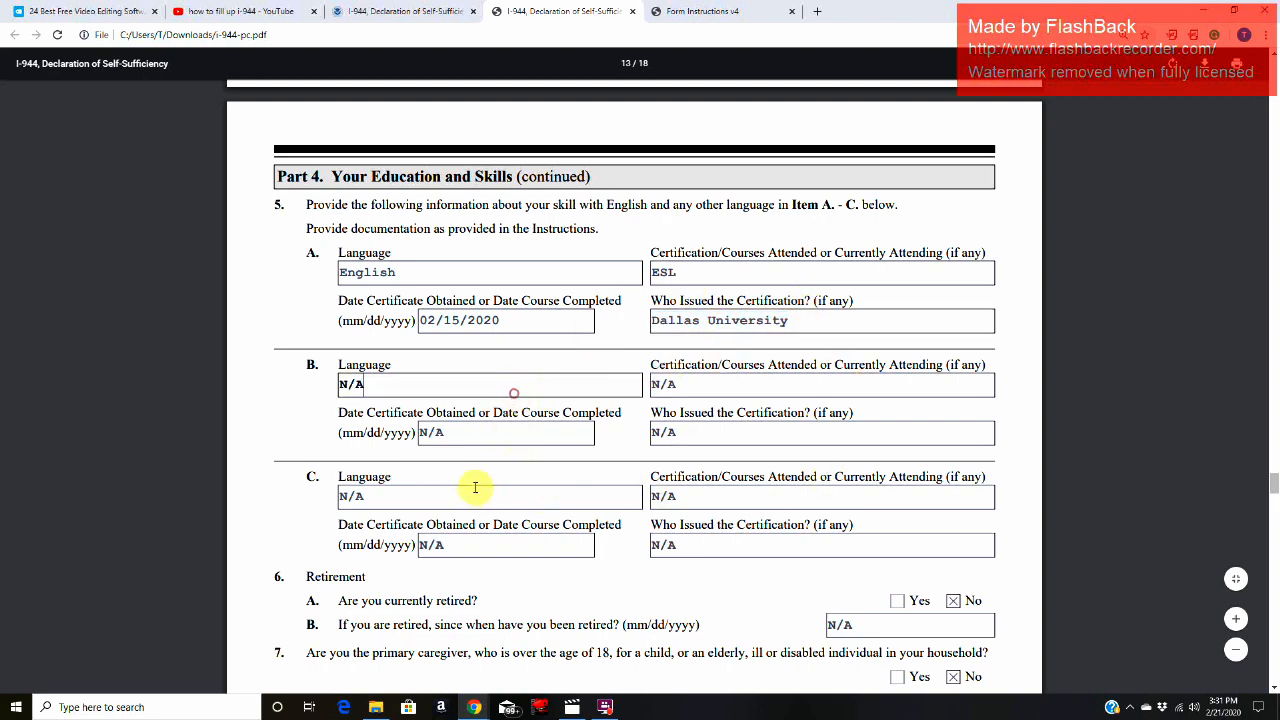
pyautogui.click(470, 496)
pyautogui.click(463, 545)
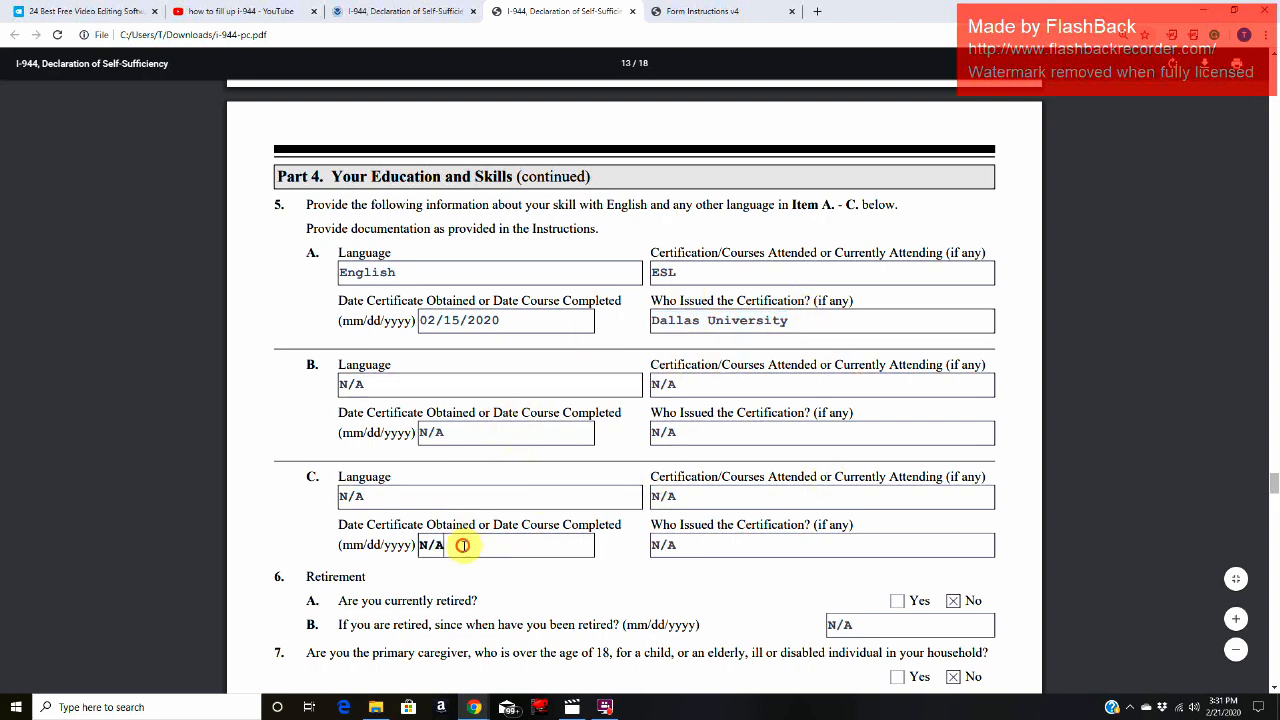
pyautogui.click(495, 430)
# Step: Read the Item 6 retirement questions with the retirement date field, and the Item 7 primary caregiver question
pyautogui.scroll(-4, 500, 430)
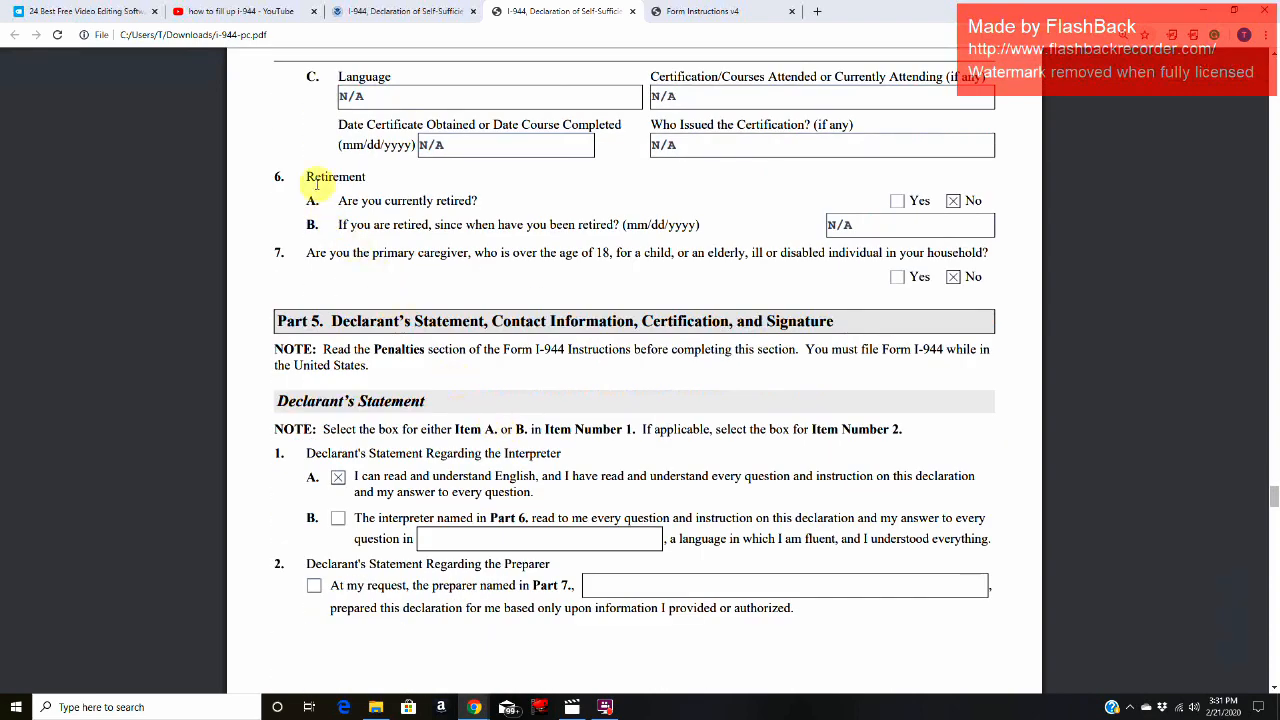
pyautogui.moveTo(344, 203); pyautogui.dragTo(485, 198)
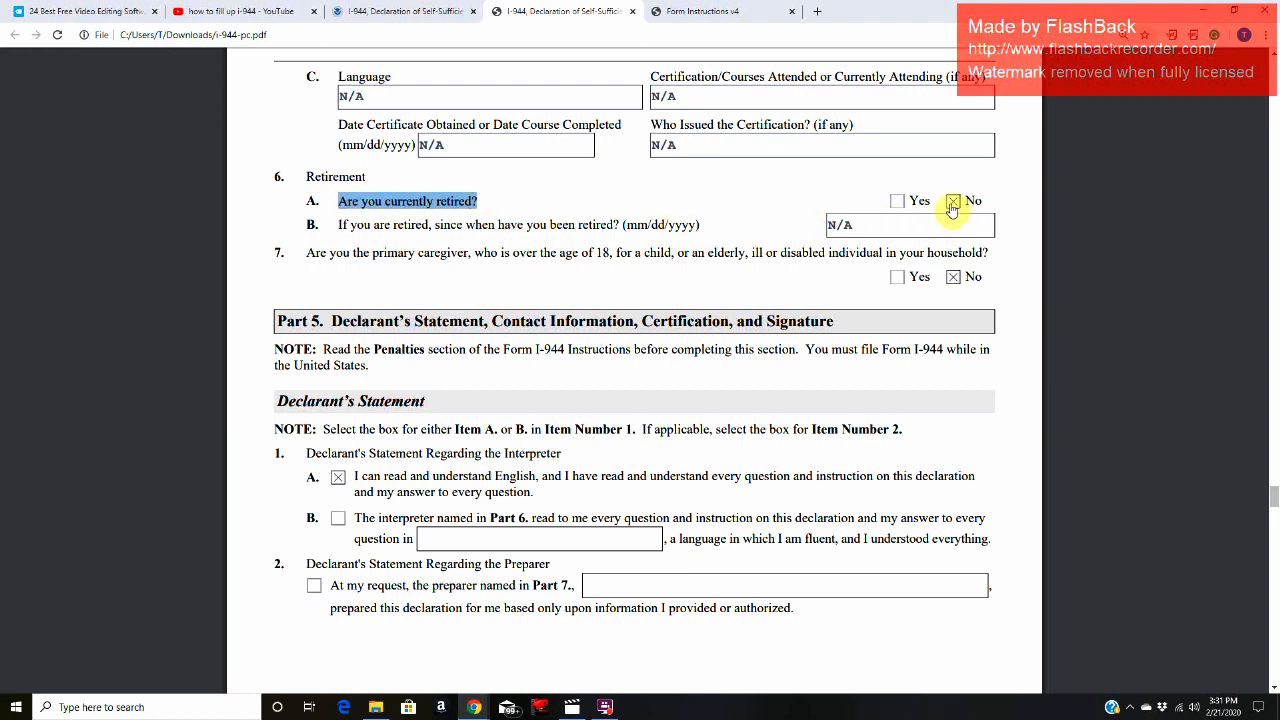
pyautogui.moveTo(338, 226); pyautogui.dragTo(714, 230)
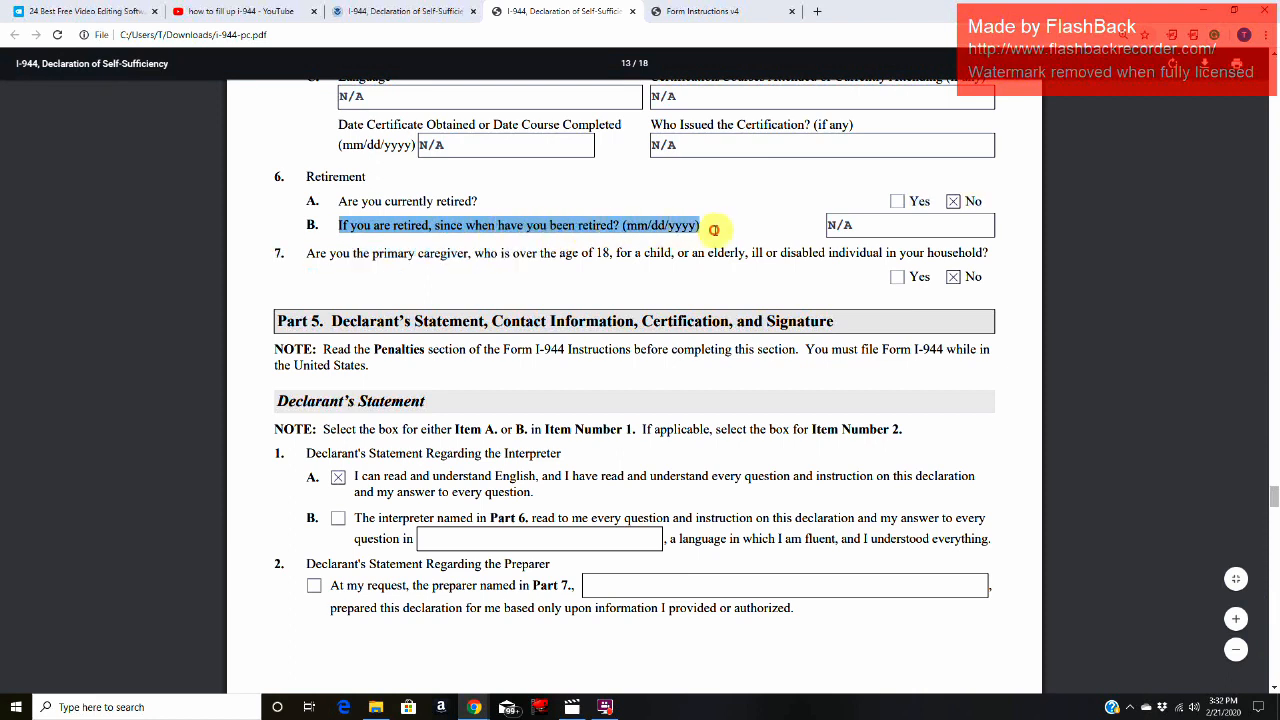
pyautogui.click(884, 223)
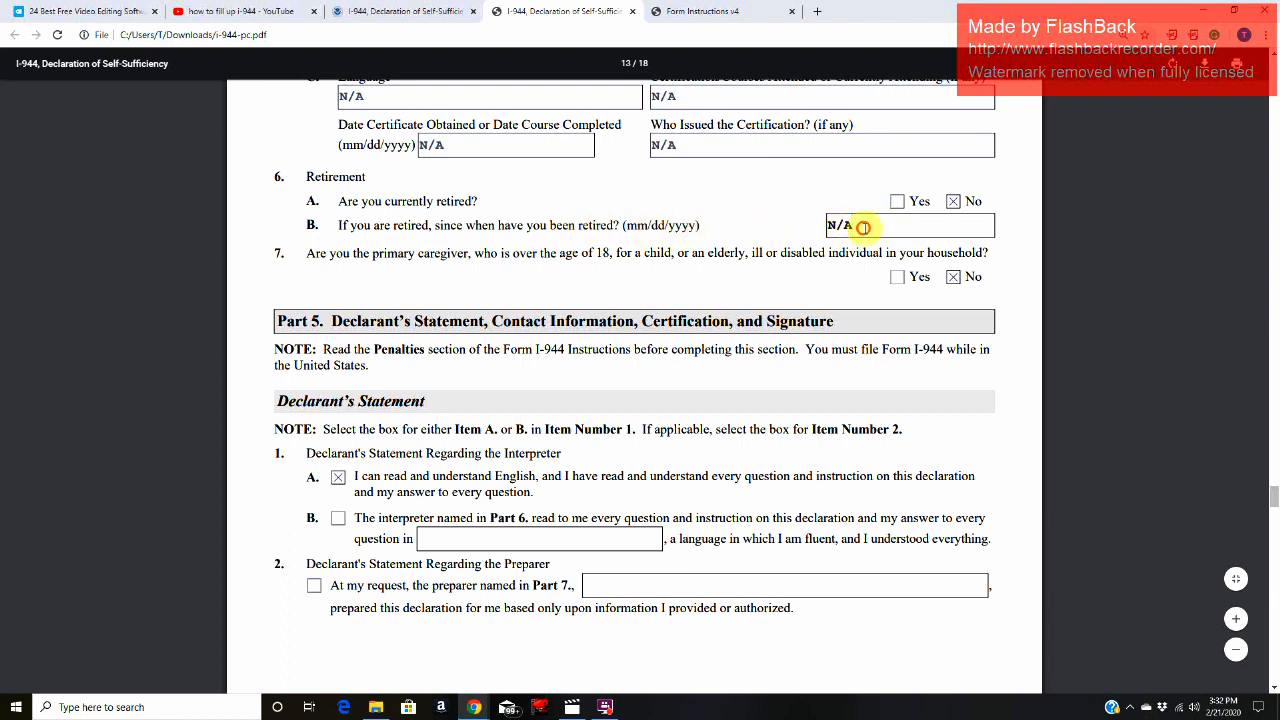
pyautogui.moveTo(302, 262); pyautogui.dragTo(996, 257)
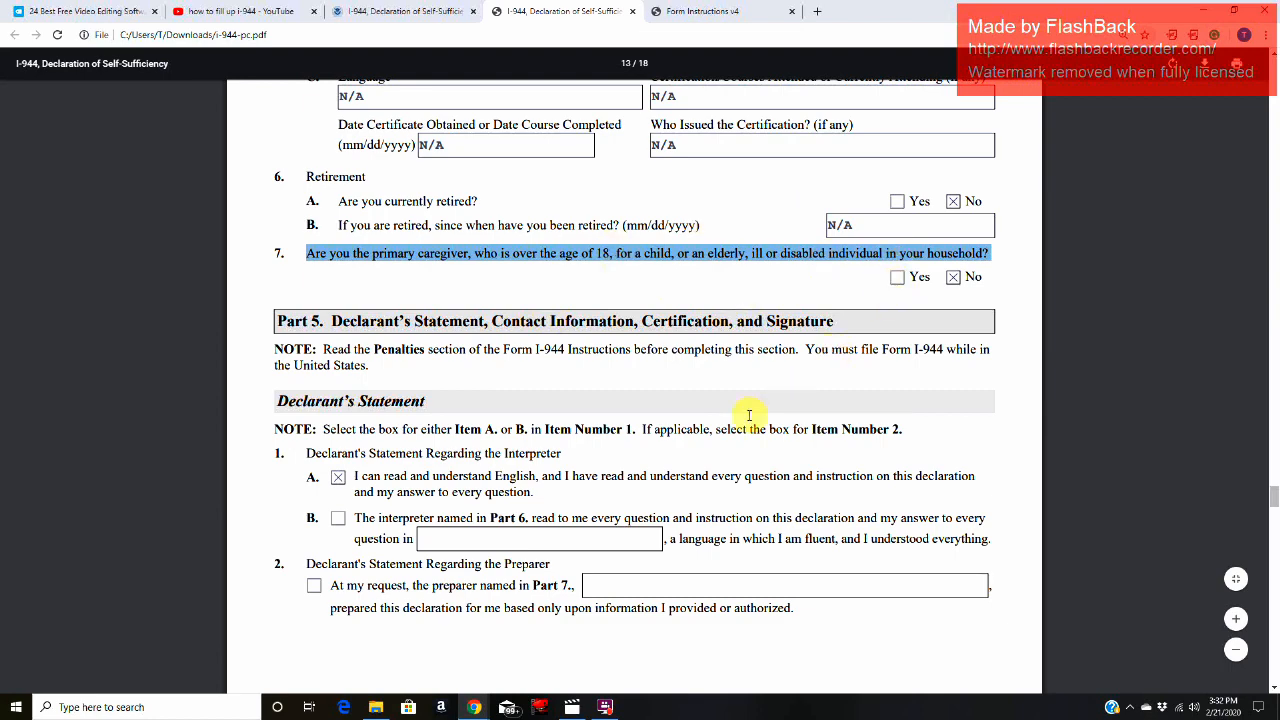
# Step: Examine the Part 5 heading on the declarant's statement, contact information, certification and signature
pyautogui.scroll(-1, 749, 415)
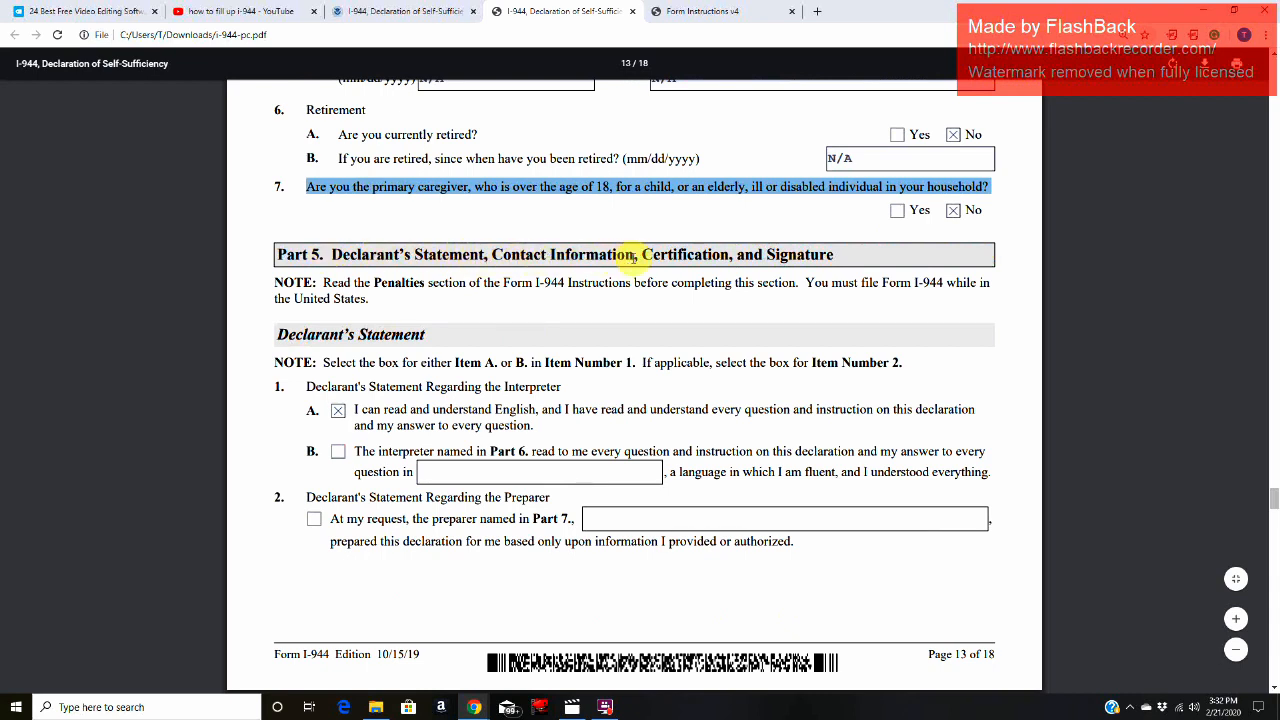
pyautogui.click(849, 259)
pyautogui.moveTo(333, 254); pyautogui.dragTo(462, 256)
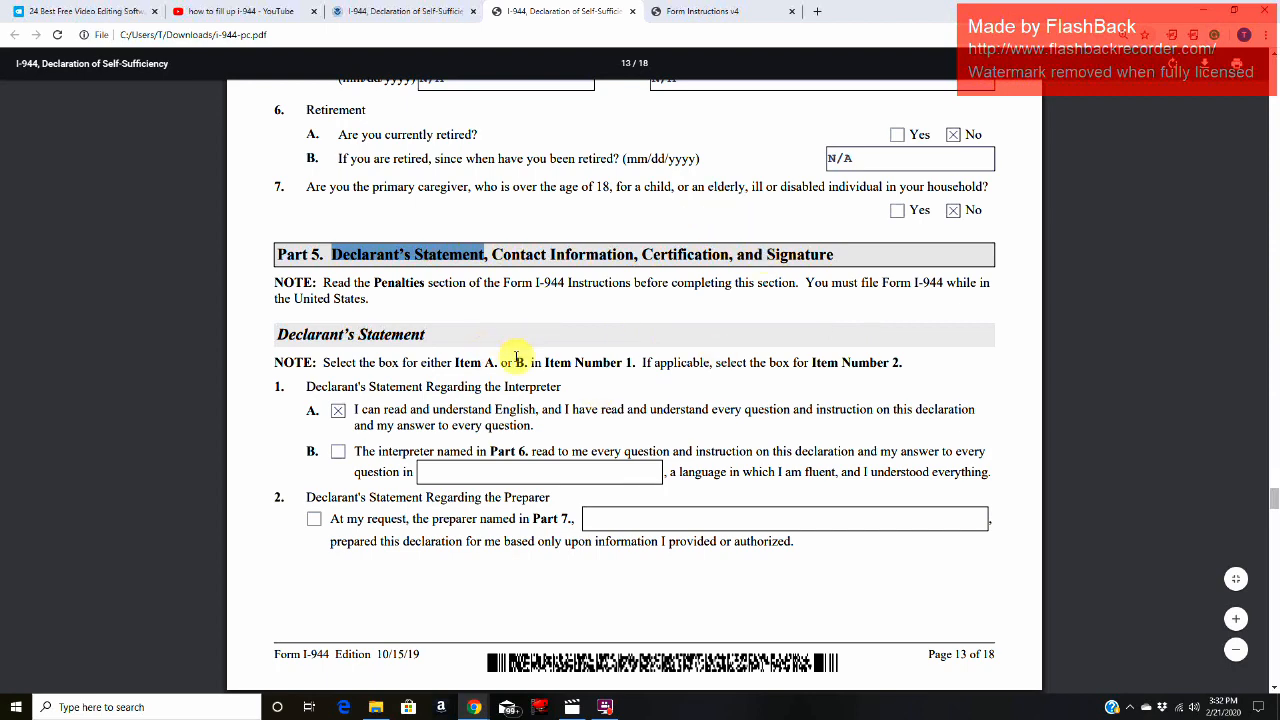
pyautogui.click(471, 256)
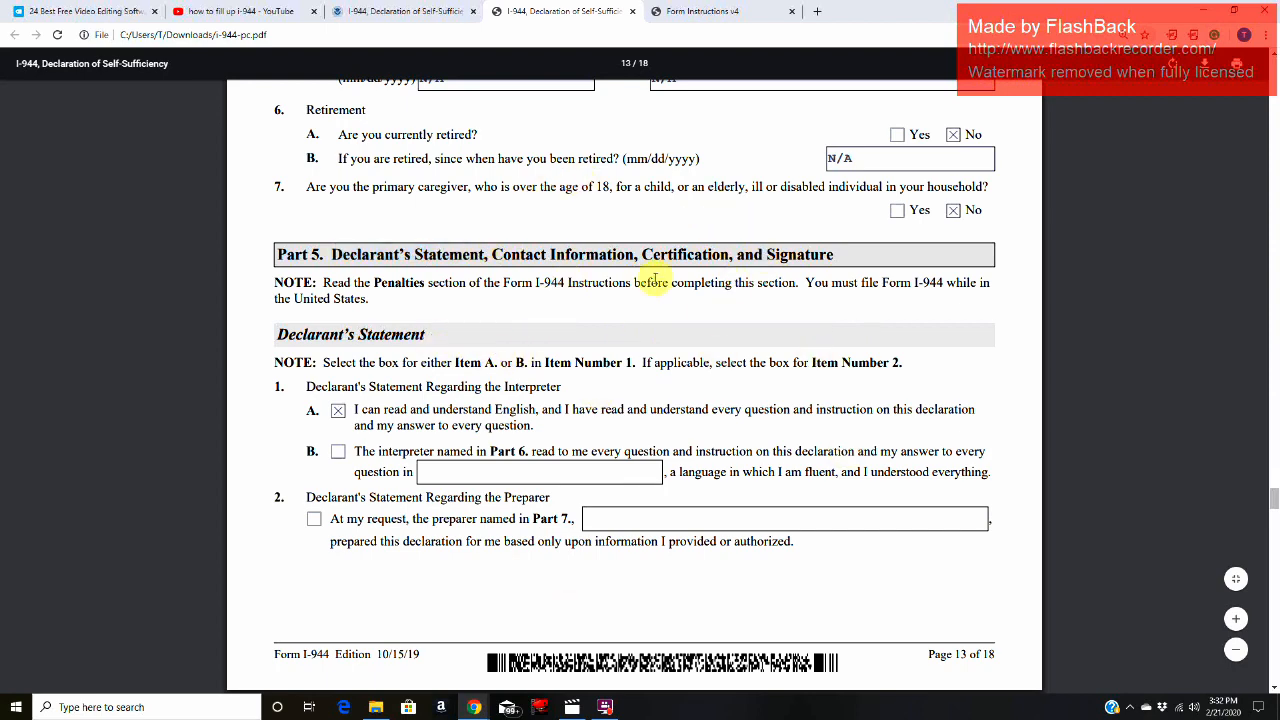
# Step: Read the Declarant's Statement note with the Item 1 interpreter options and the Item 2 preparer statement
pyautogui.scroll(-1, 610, 358)
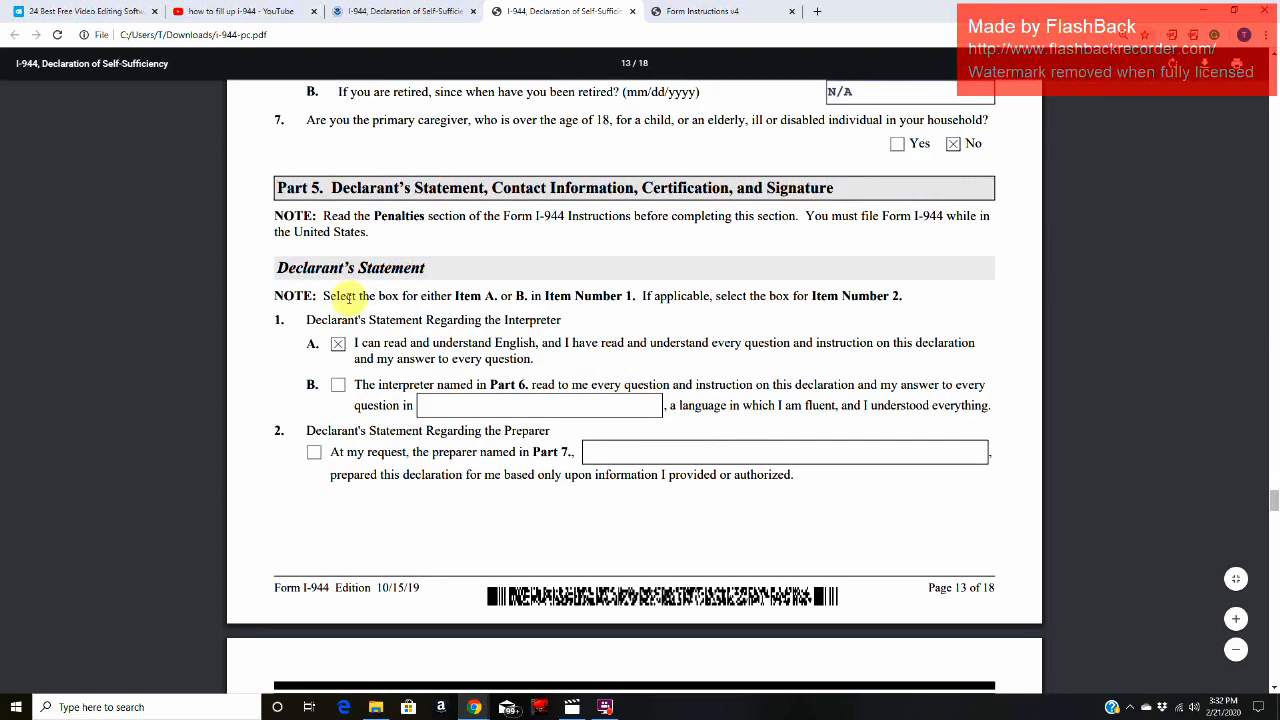
pyautogui.moveTo(320, 296); pyautogui.dragTo(404, 296)
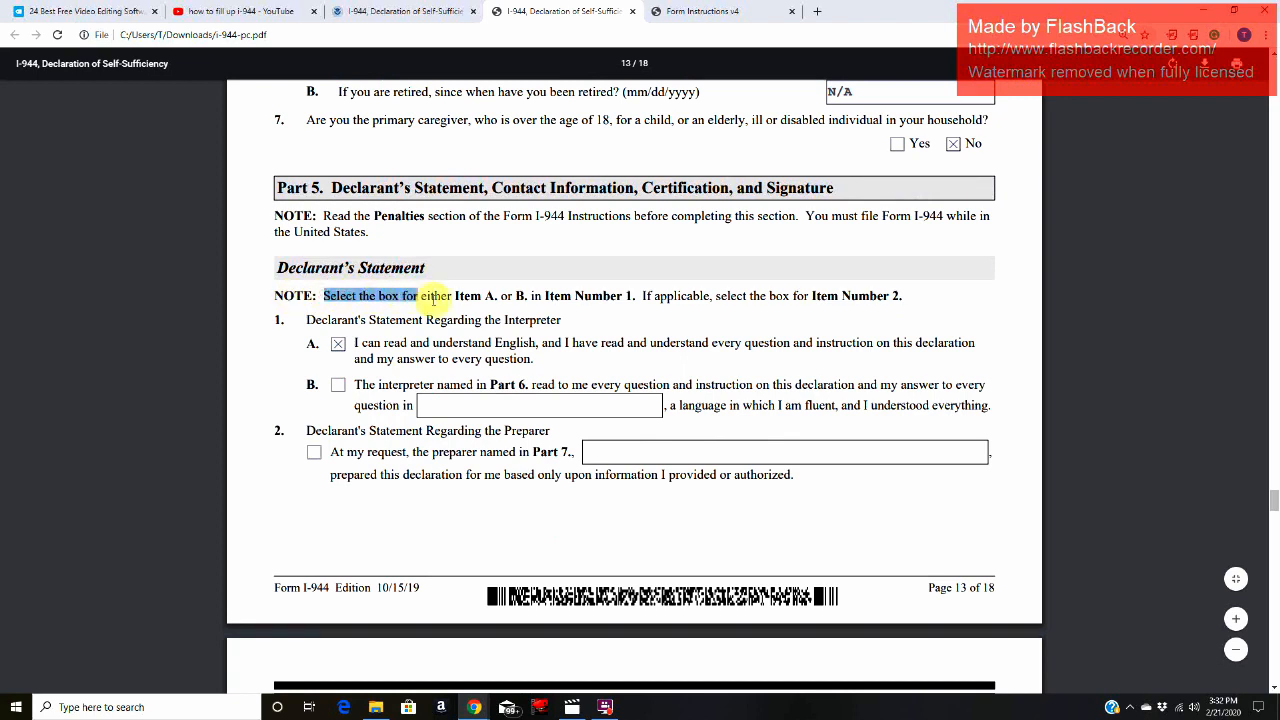
pyautogui.moveTo(490, 296); pyautogui.dragTo(911, 298)
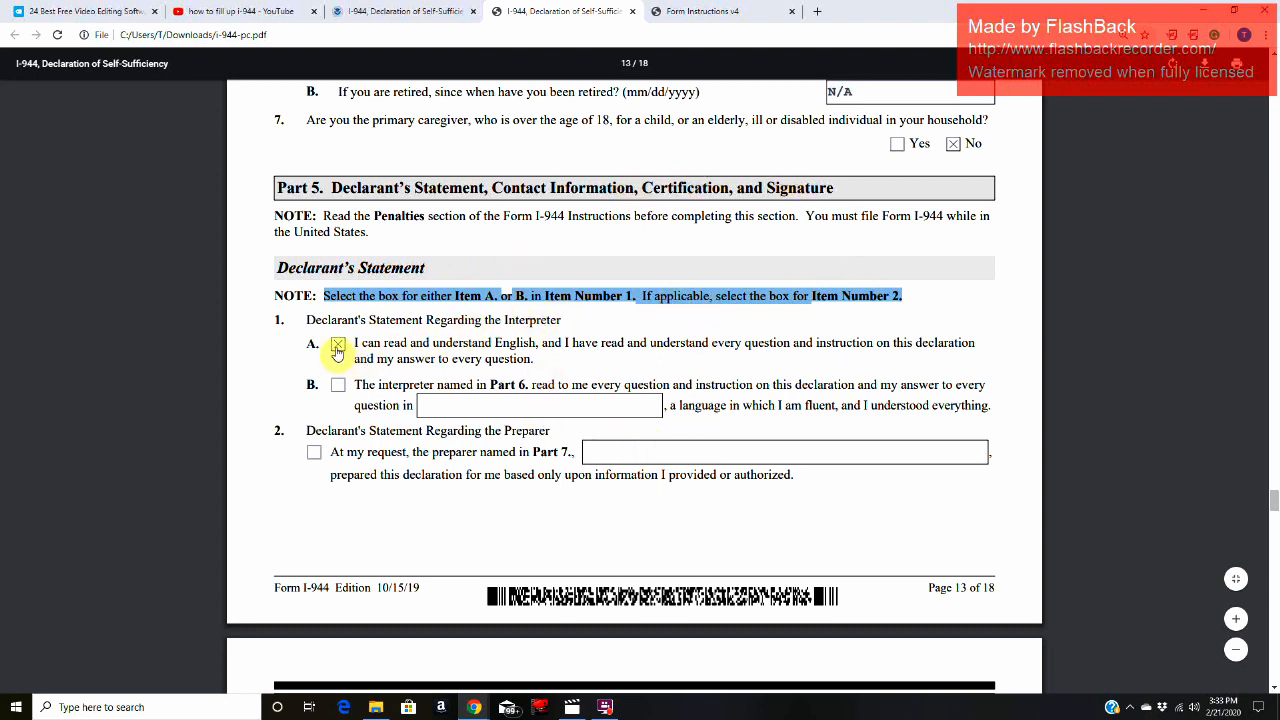
pyautogui.moveTo(362, 342); pyautogui.dragTo(1000, 346)
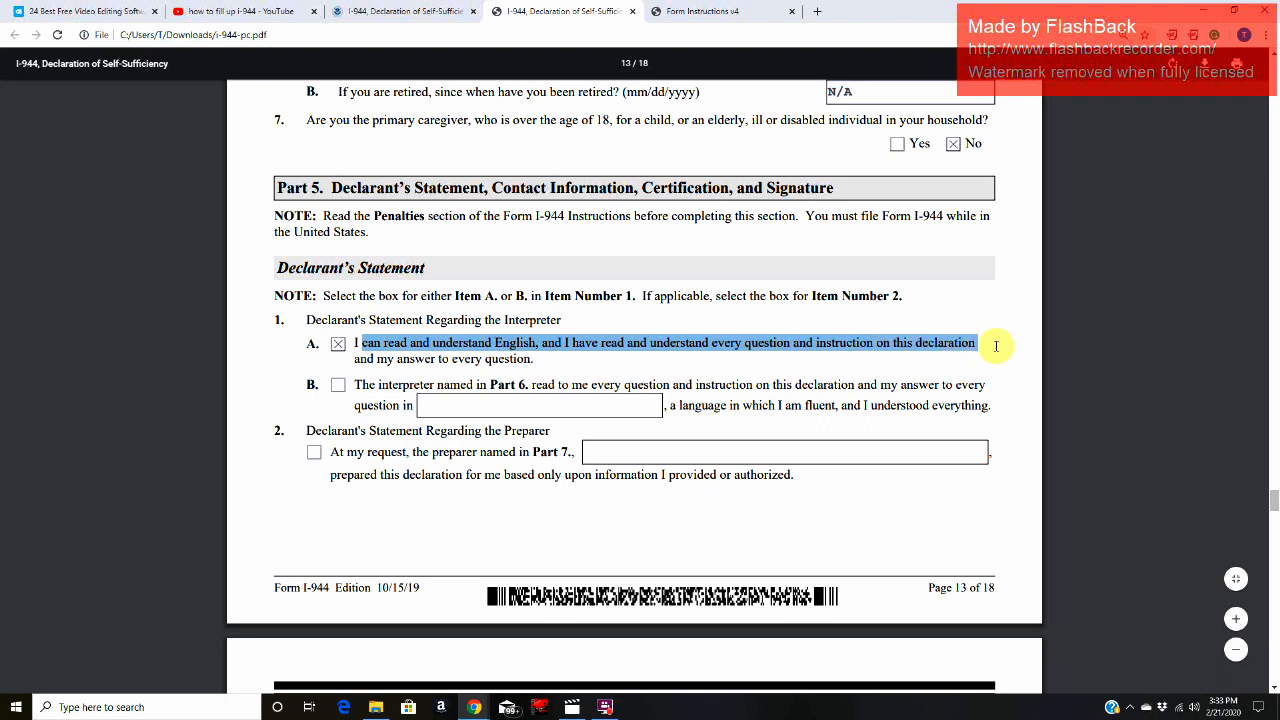
pyautogui.moveTo(823, 352); pyautogui.dragTo(540, 360)
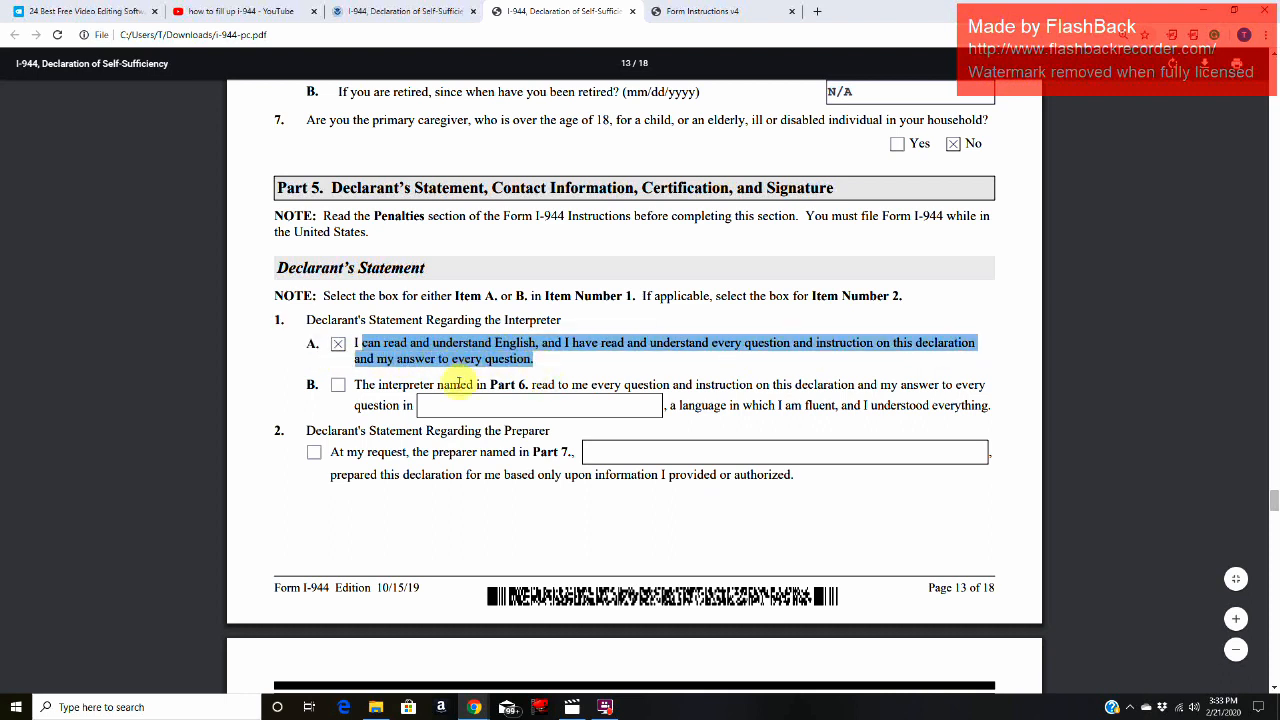
pyautogui.click(571, 409)
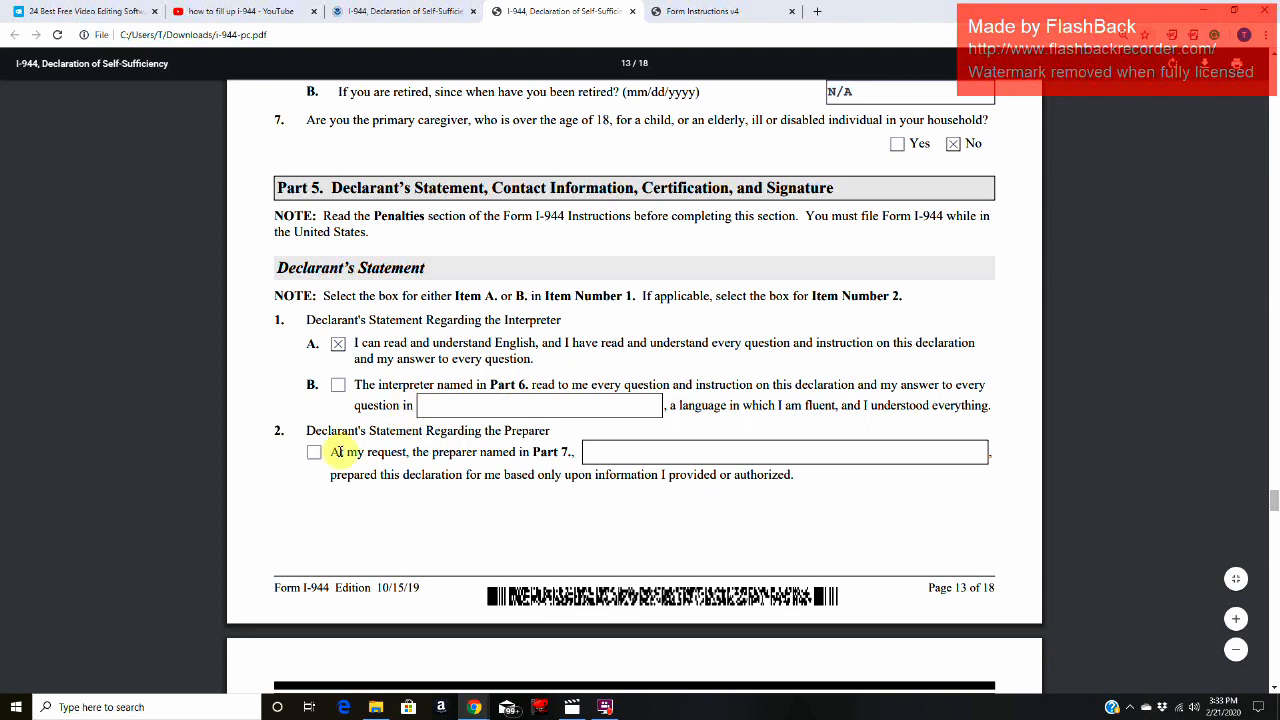
pyautogui.moveTo(272, 431); pyautogui.dragTo(359, 441)
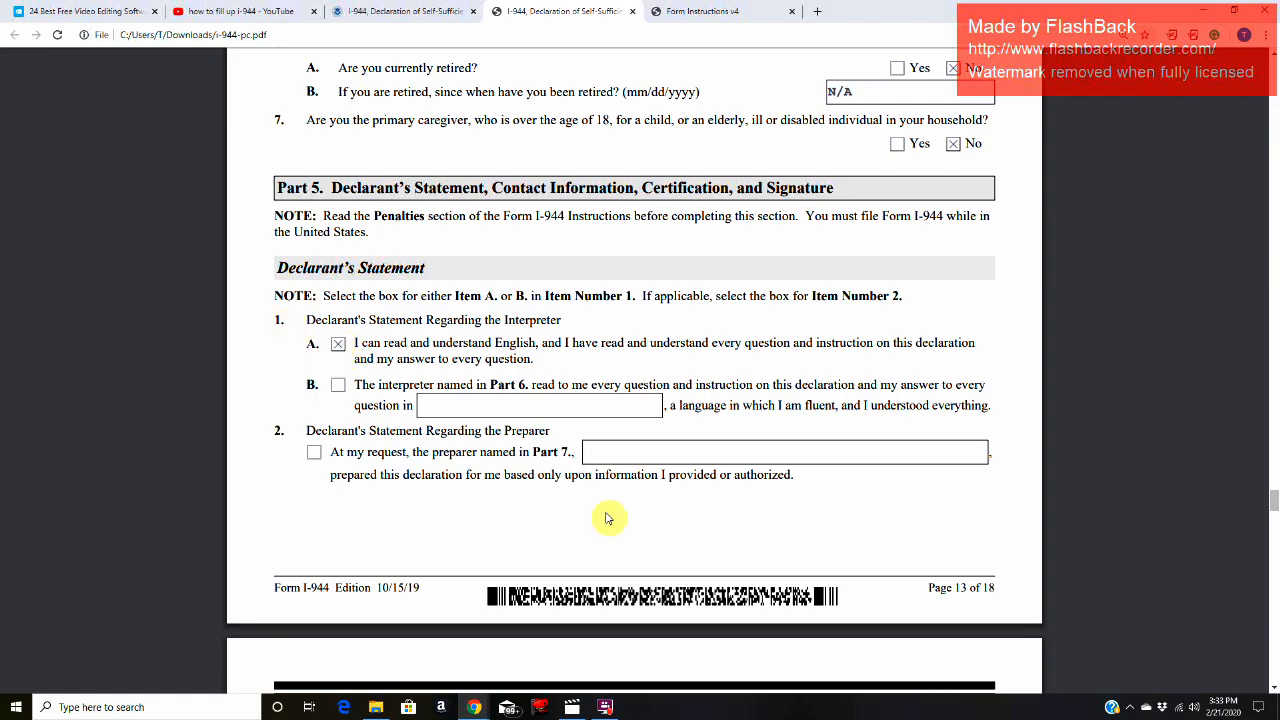
# Step: Review the declarant's daytime telephone, mobile telephone and email address fields in Part 5 Items 3 to 5
pyautogui.scroll(-4, 615, 515)
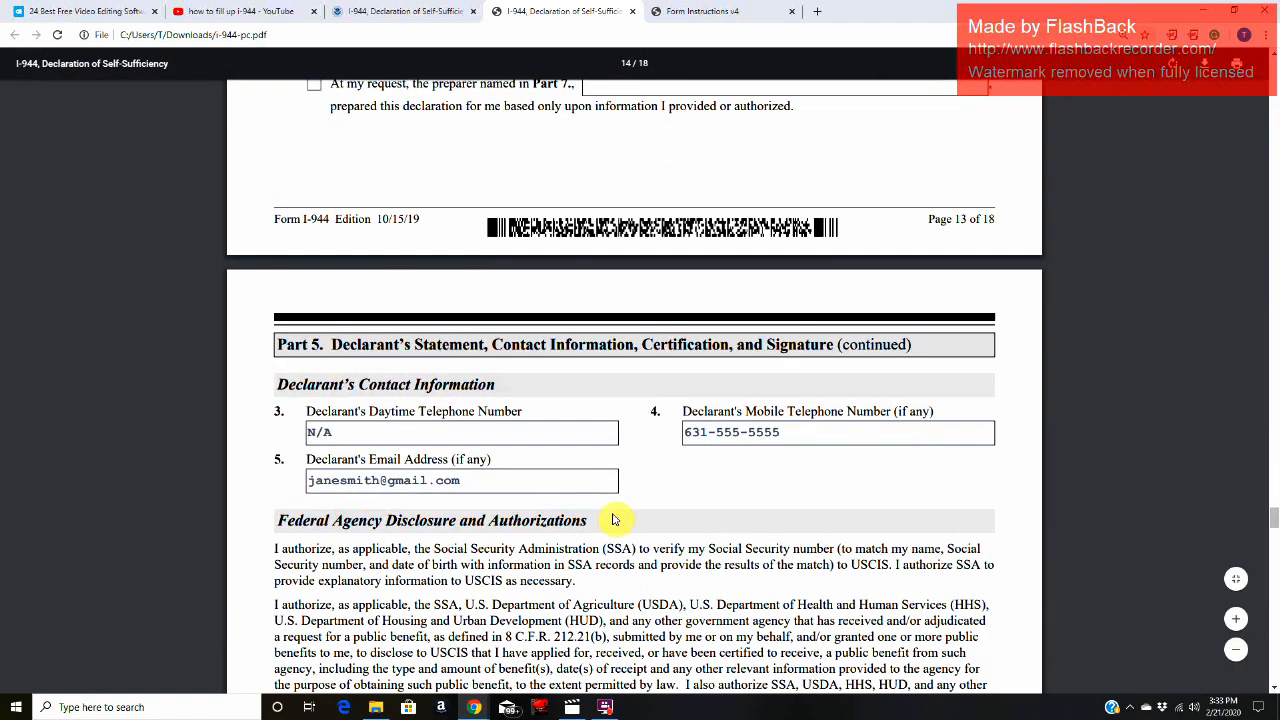
pyautogui.scroll(-3, 614, 519)
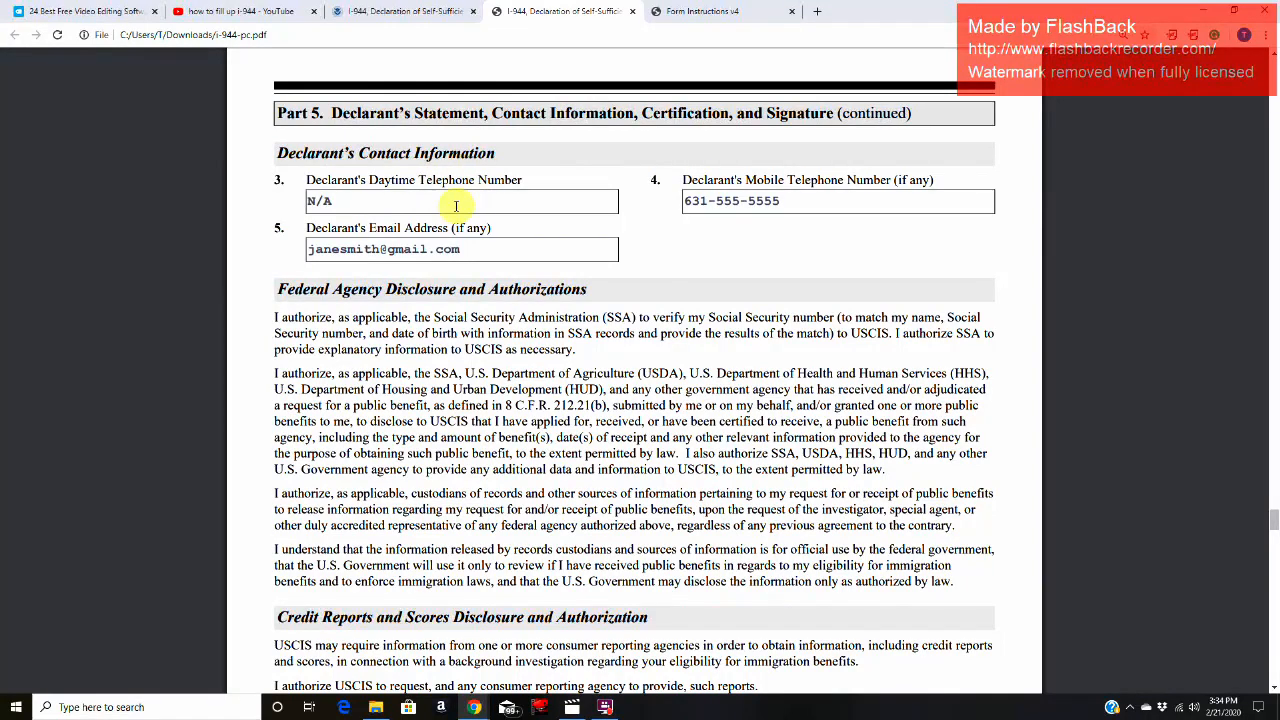
pyautogui.click(456, 206)
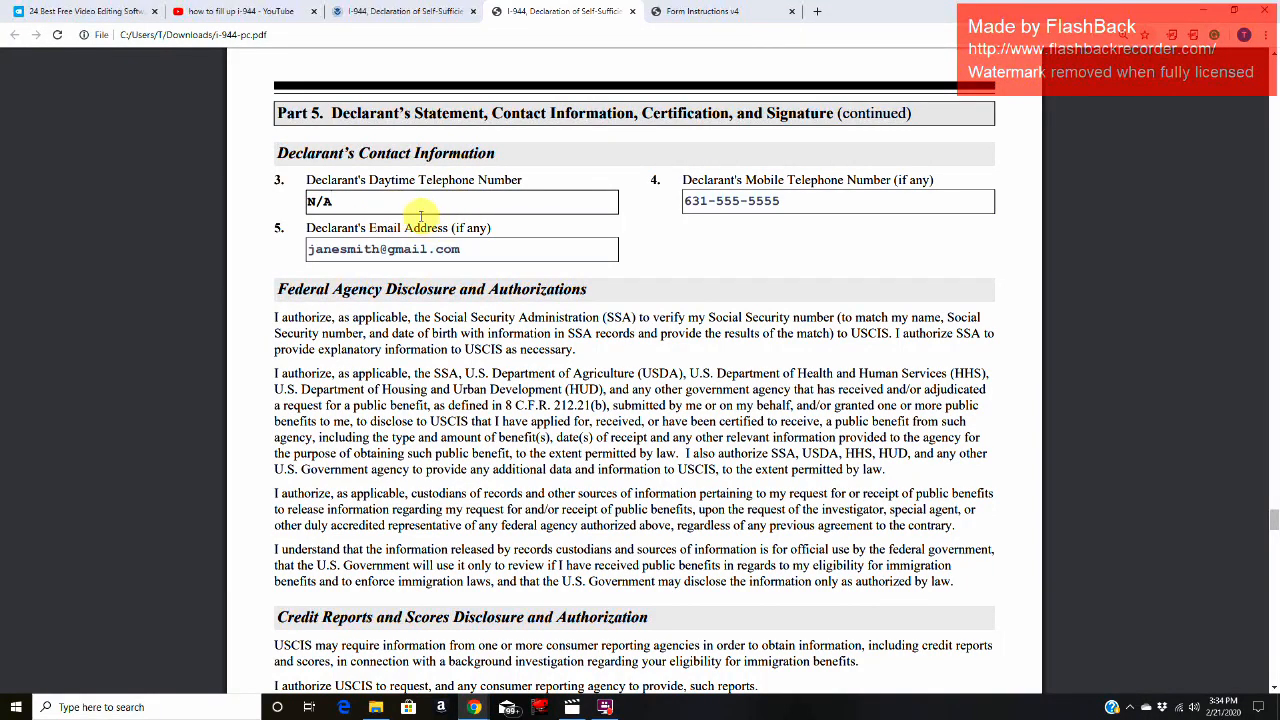
pyautogui.click(806, 197)
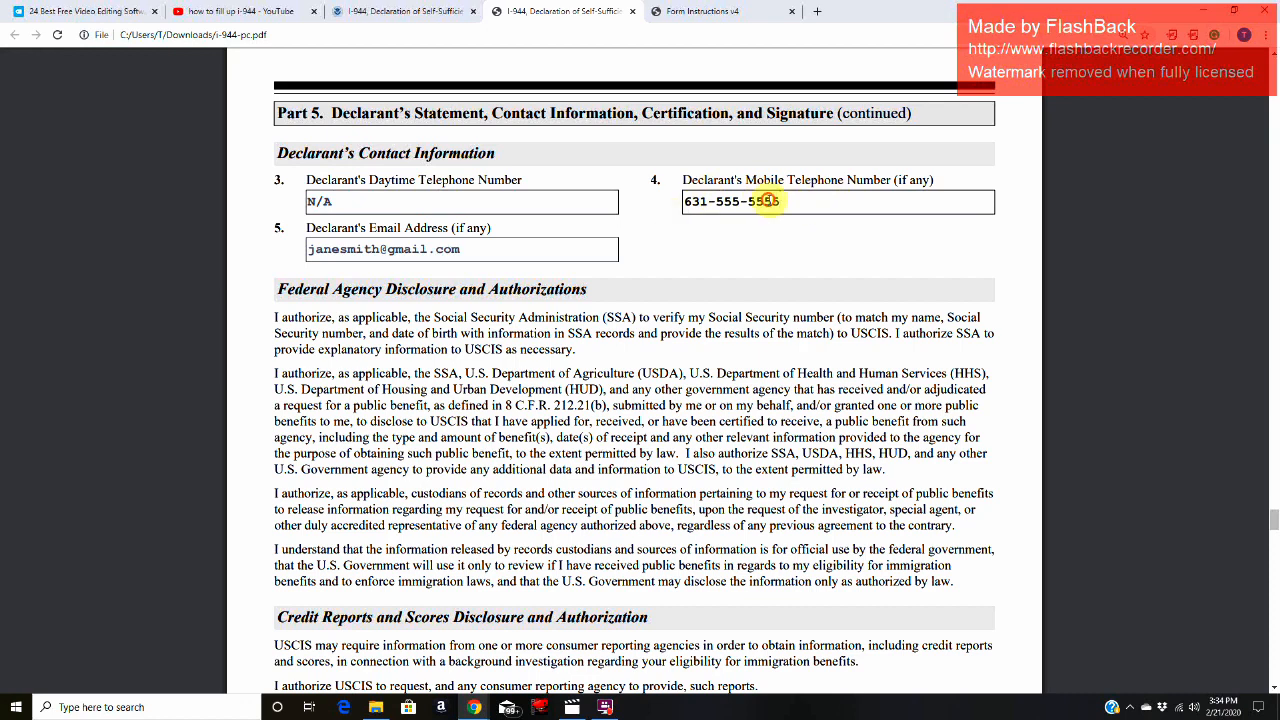
pyautogui.moveTo(765, 201); pyautogui.dragTo(508, 228)
pyautogui.click(495, 250)
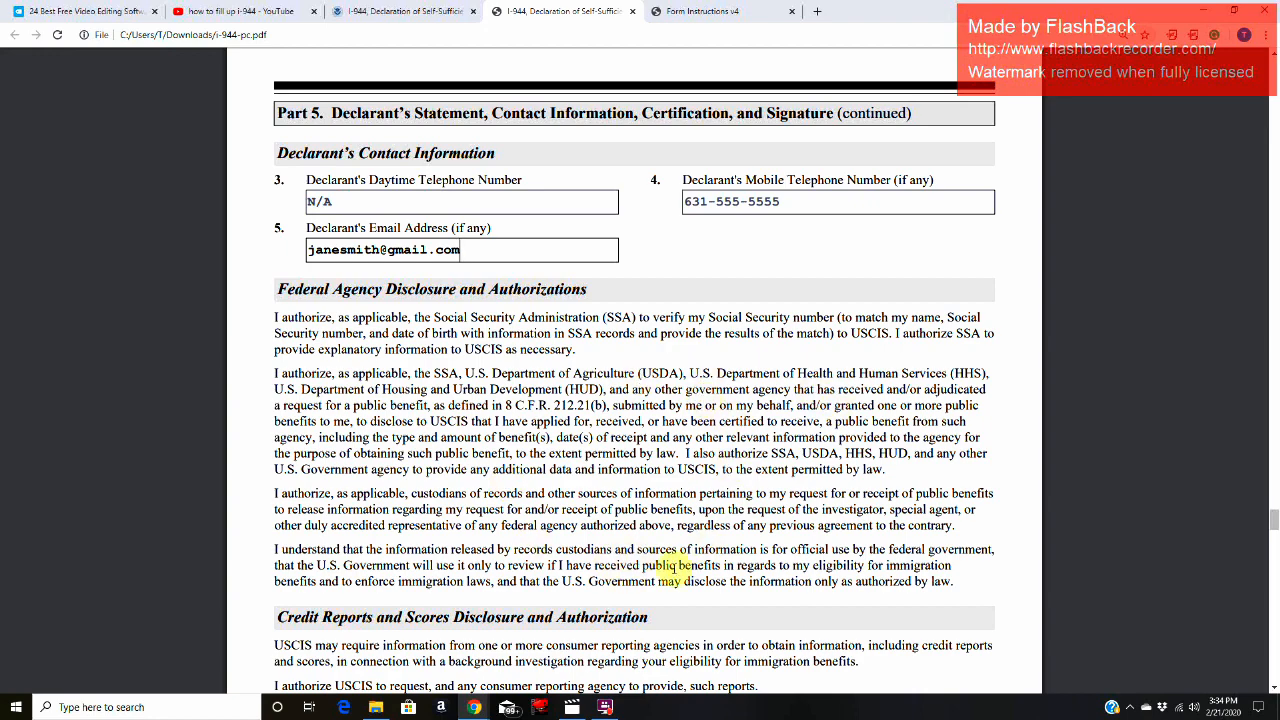
# Step: Look over the federal agency and credit report authorizations and the Declarant's Certification on page 14
pyautogui.scroll(-3, 676, 461)
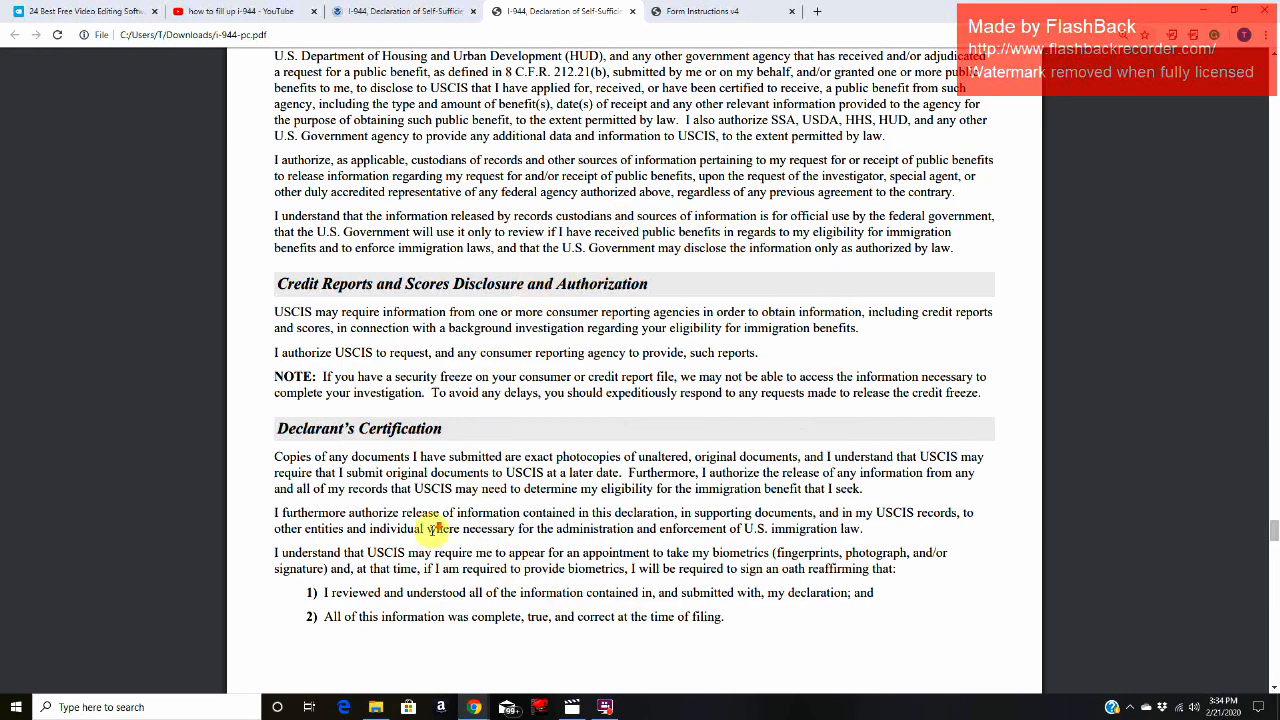
pyautogui.scroll(-1, 323, 429)
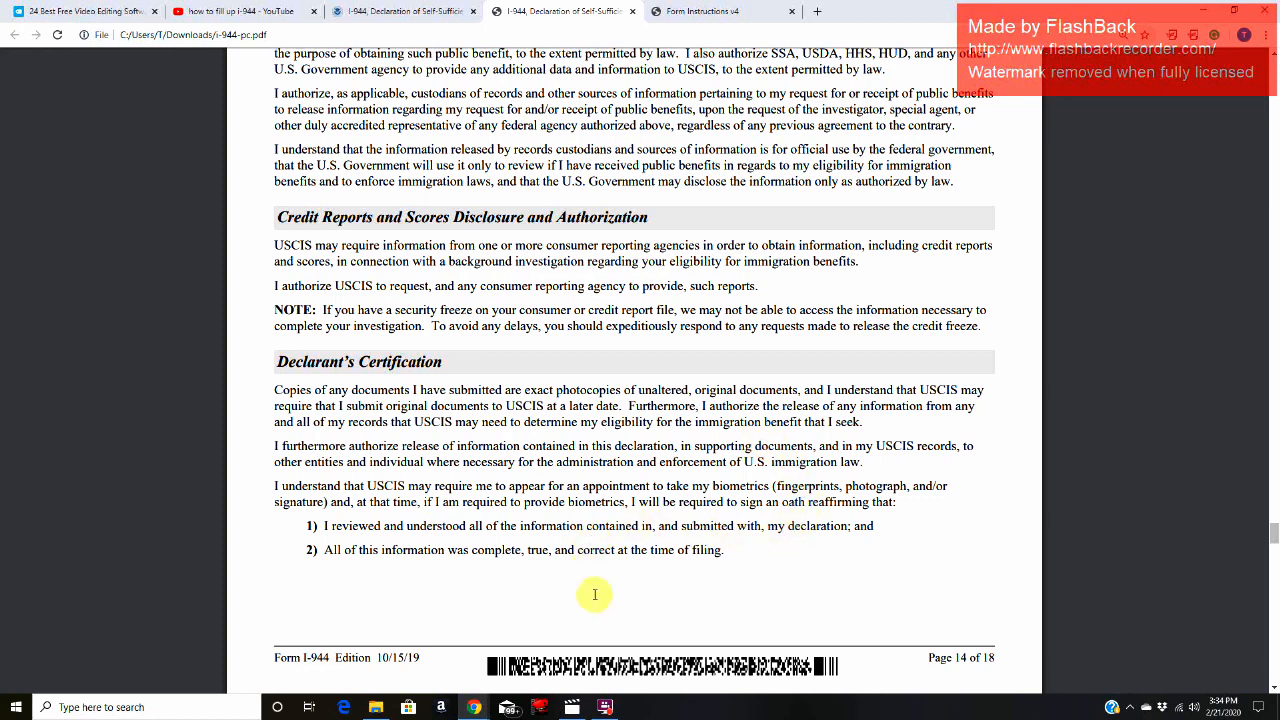
pyautogui.click(607, 710)
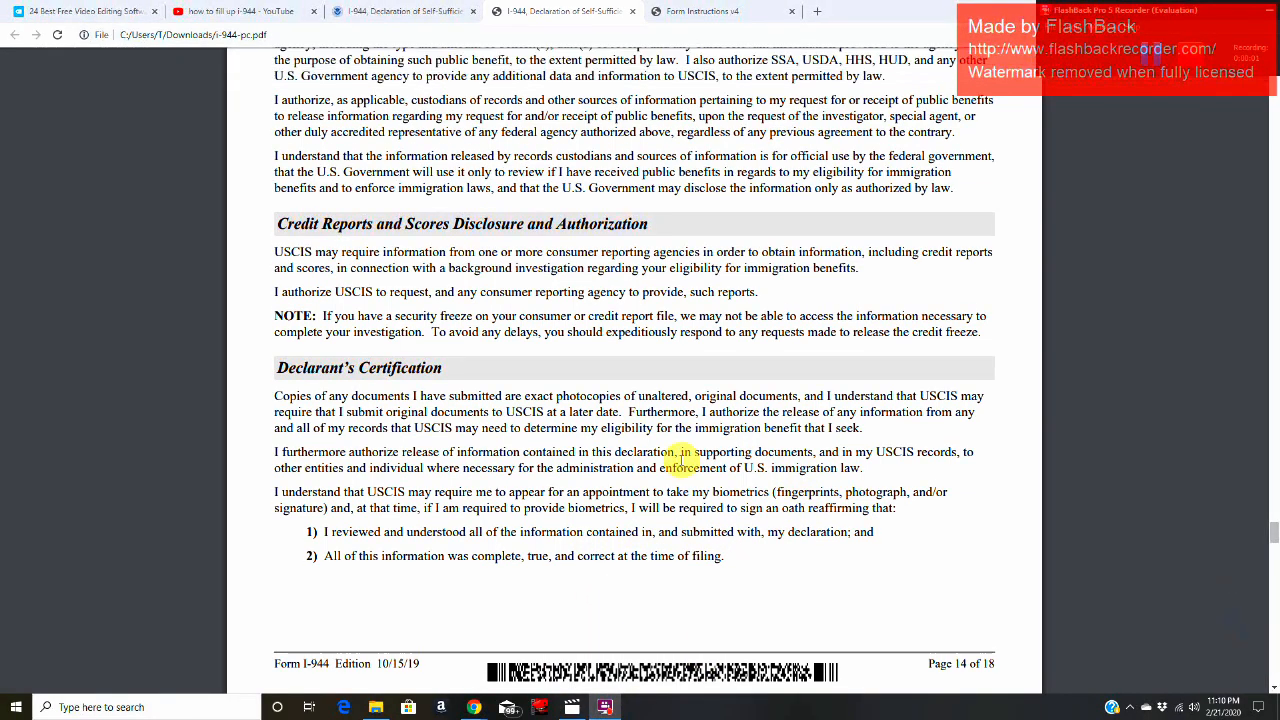
# Step: Read the penalty of perjury statement on page 15 and check the Item 6 declarant's signature and date fields
pyautogui.scroll(-7, 686, 458)
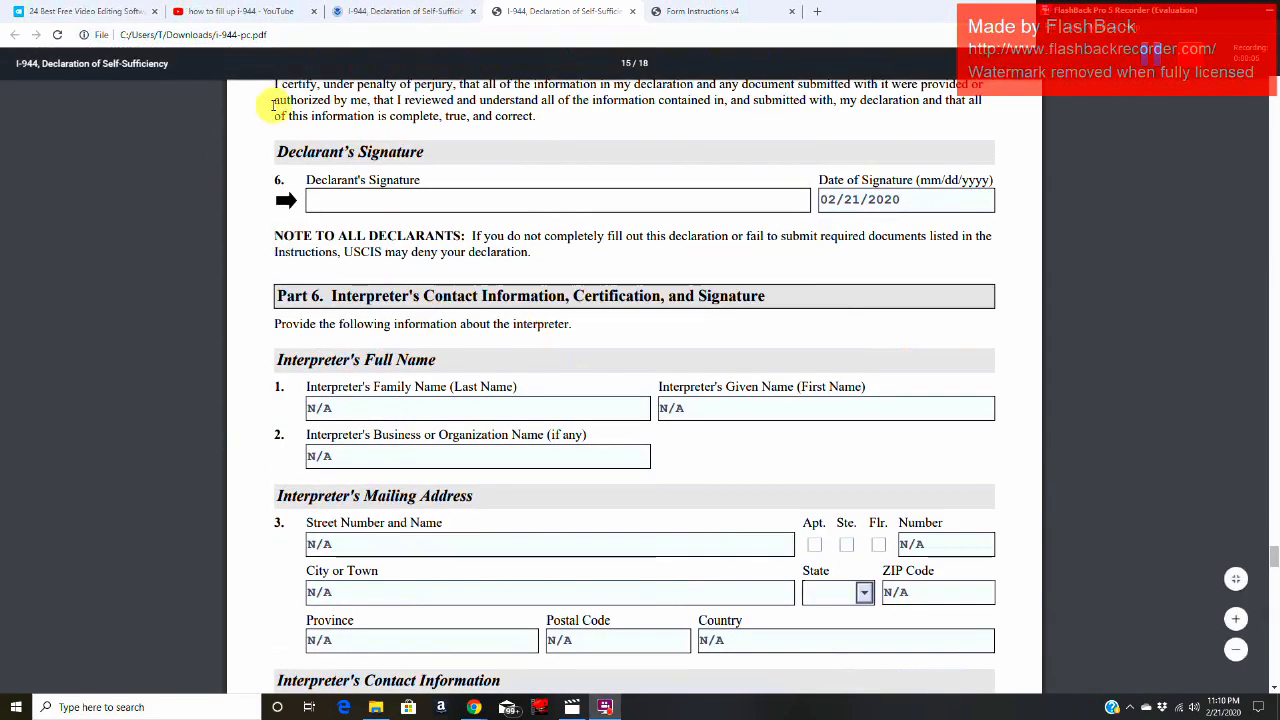
pyautogui.scroll(1, 272, 180)
pyautogui.moveTo(268, 212); pyautogui.dragTo(533, 254)
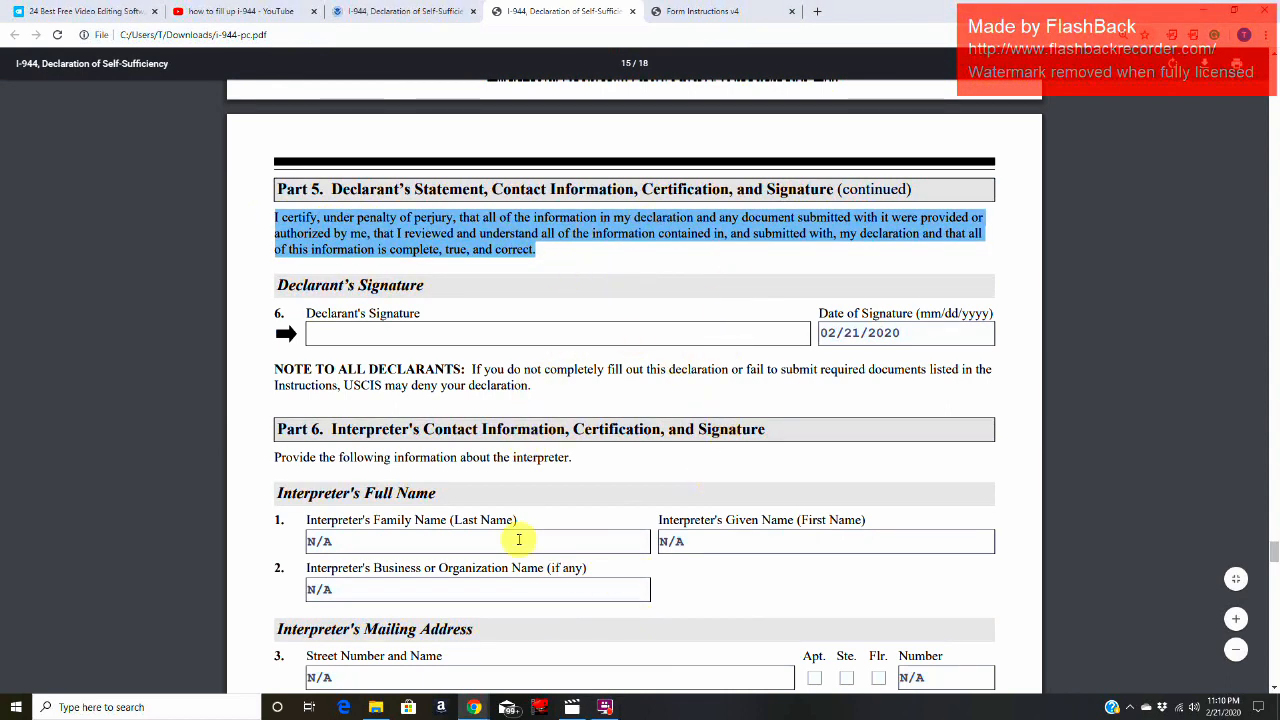
pyautogui.click(528, 336)
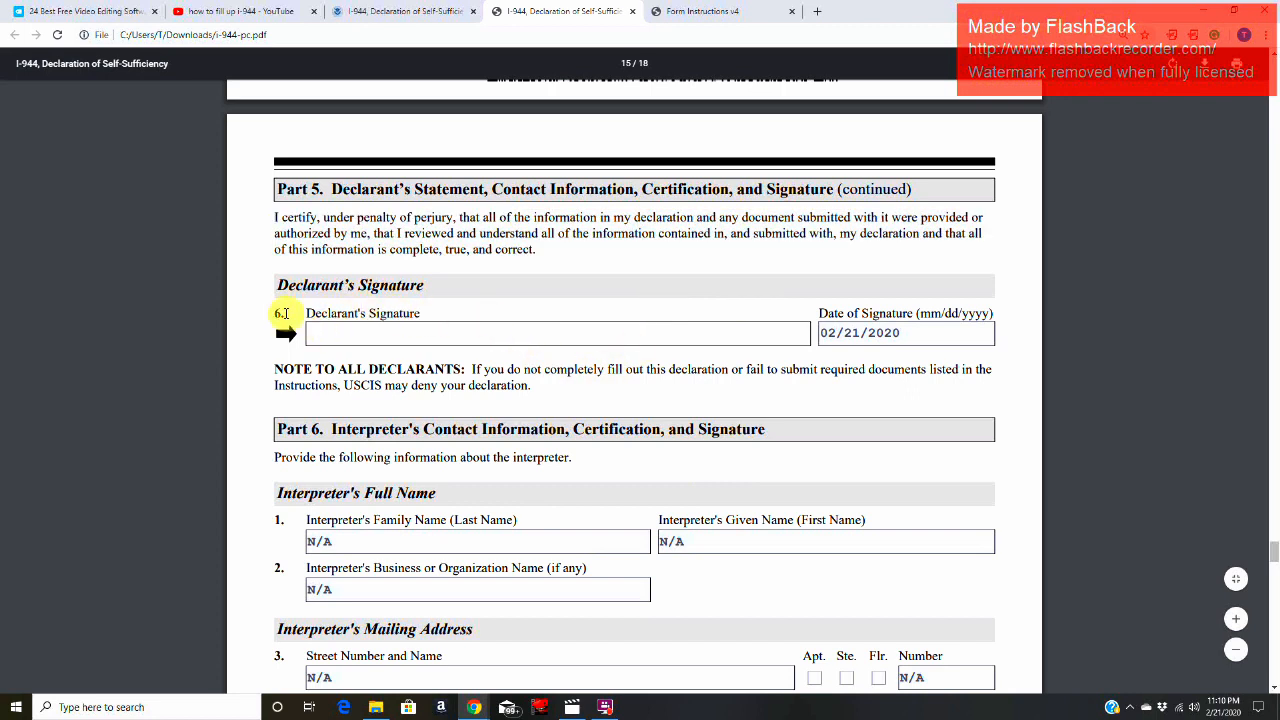
pyautogui.moveTo(285, 313); pyautogui.dragTo(443, 320)
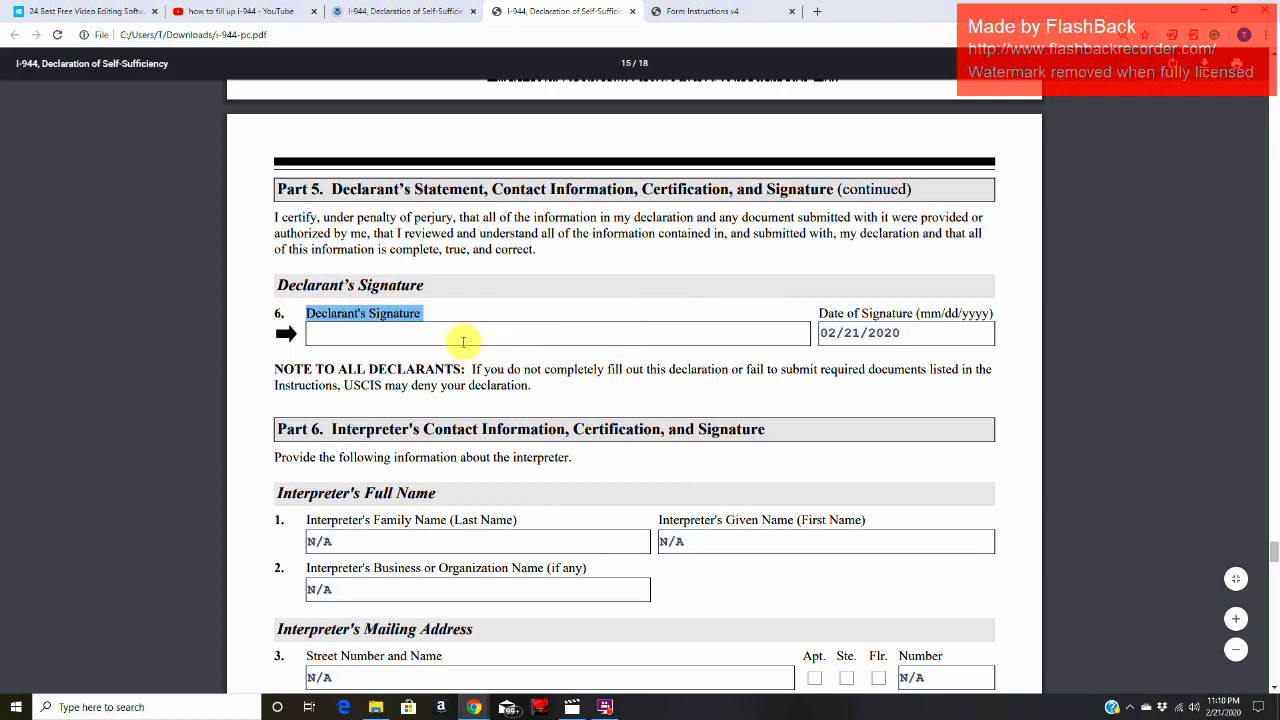
pyautogui.click(514, 336)
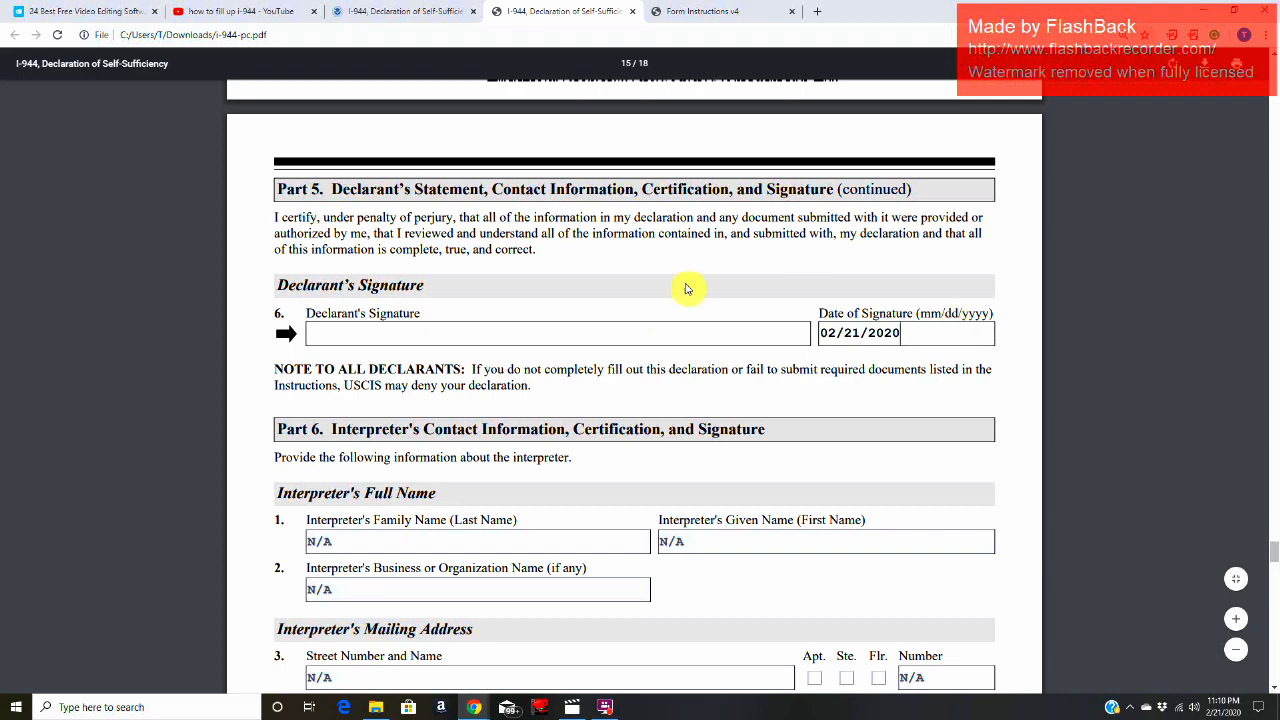
# Step: Review the Part 6 heading and the interpreter's name, business and mailing address fields
pyautogui.scroll(-2, 719, 330)
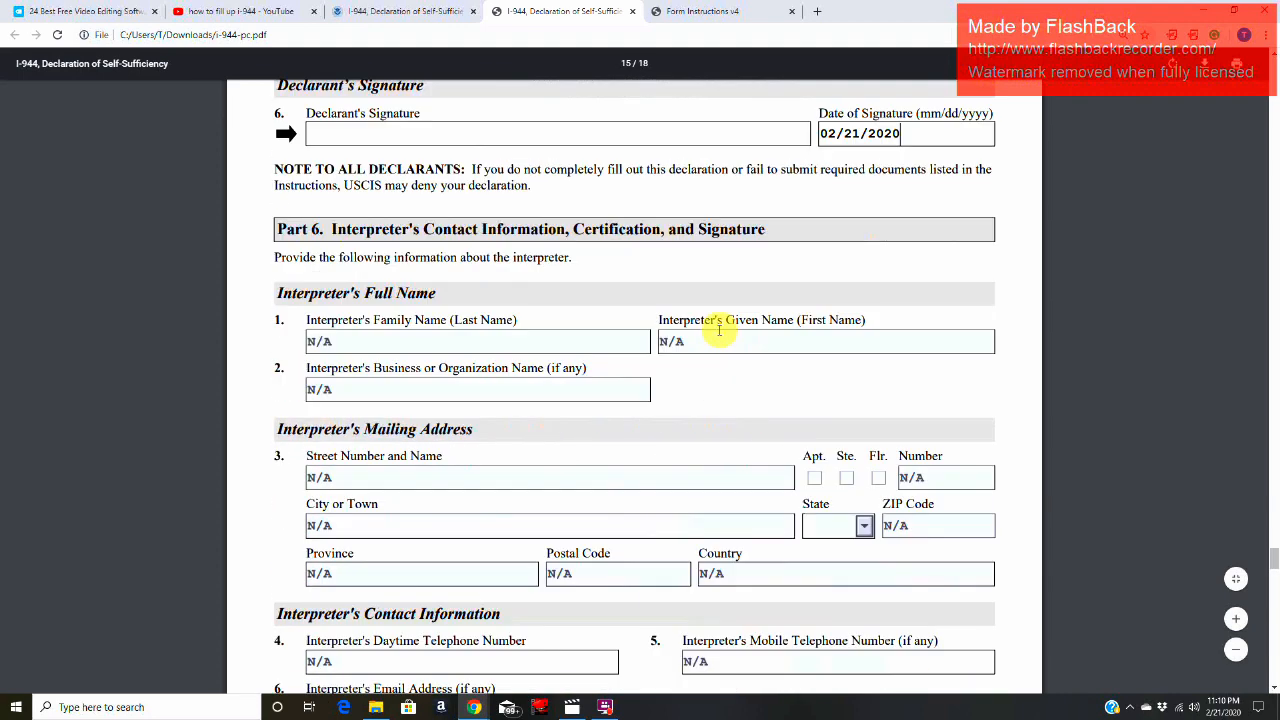
pyautogui.moveTo(331, 229); pyautogui.dragTo(762, 232)
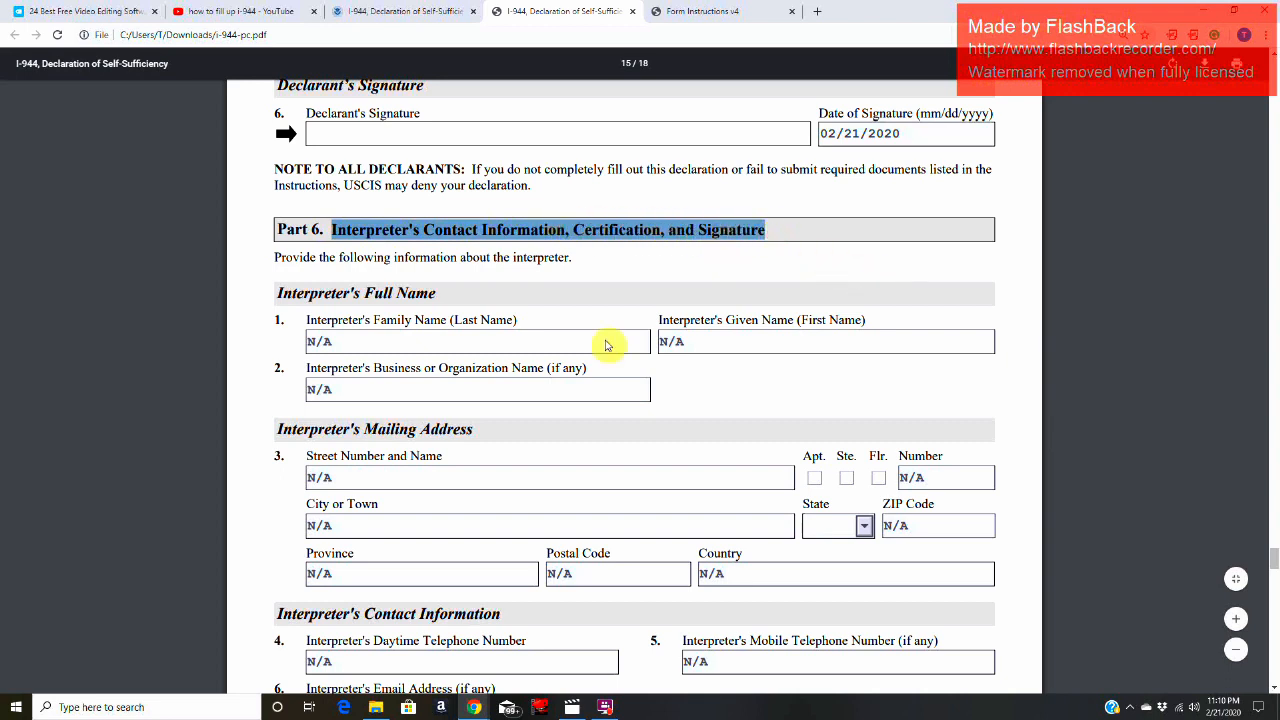
pyautogui.click(450, 329)
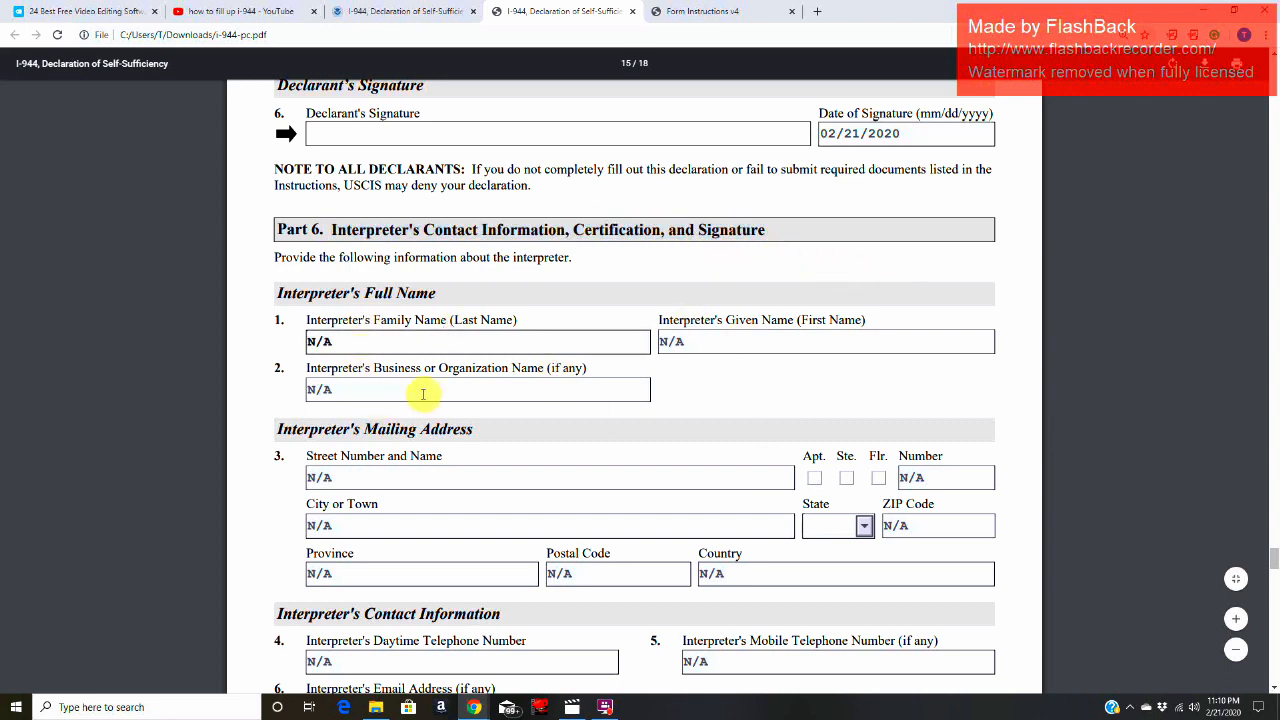
pyautogui.click(420, 394)
pyautogui.click(416, 477)
pyautogui.click(405, 533)
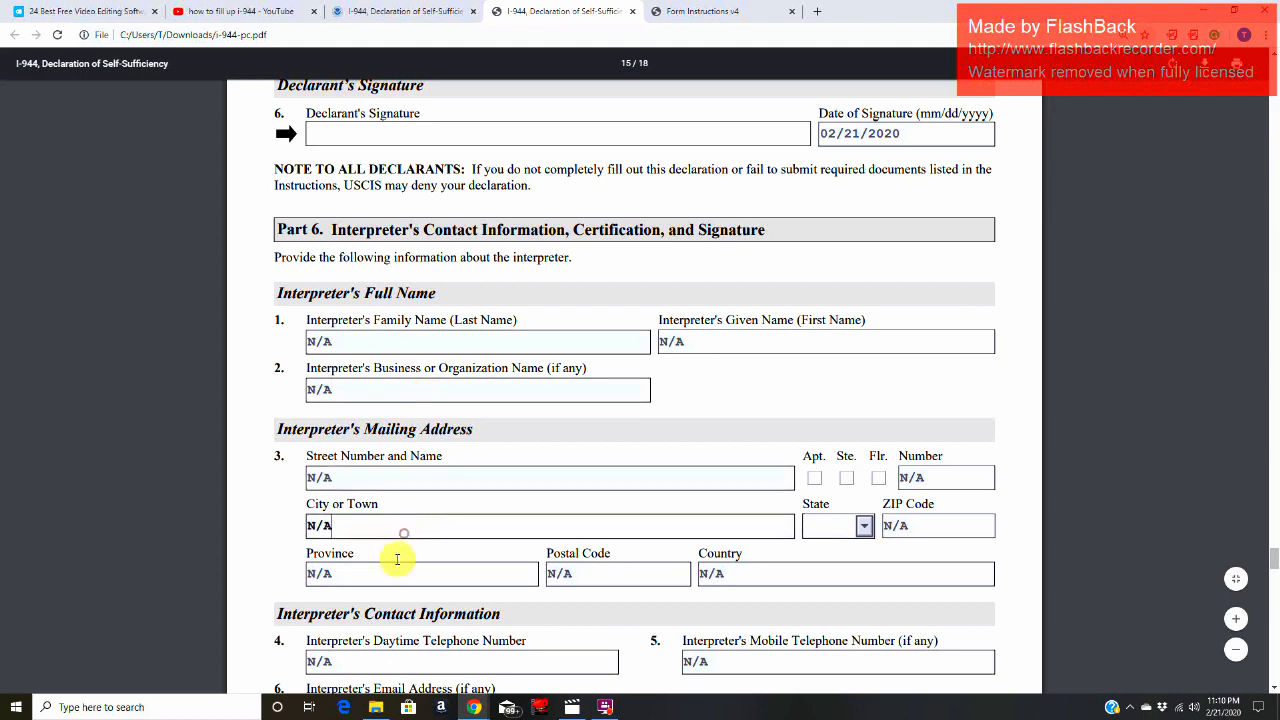
pyautogui.click(386, 574)
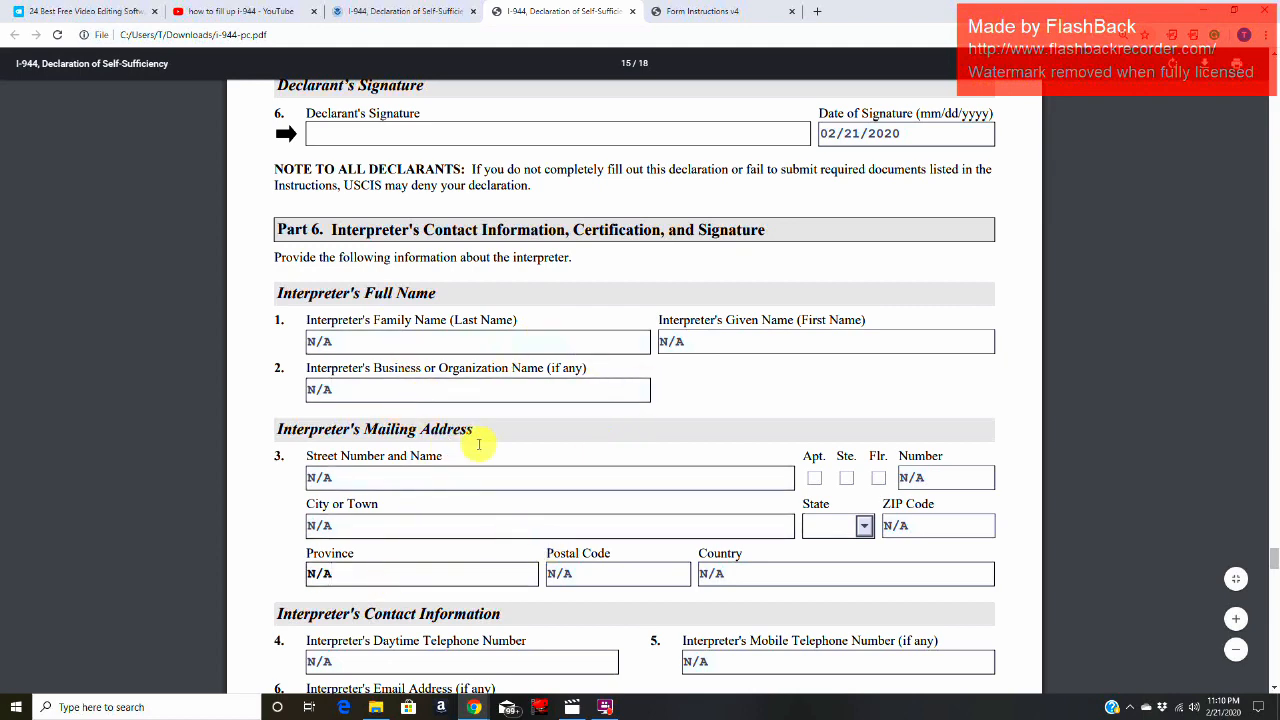
# Step: Check the interpreter's contact information, the certification's language field, and the Item 7 signature and date fields
pyautogui.scroll(-2, 517, 160)
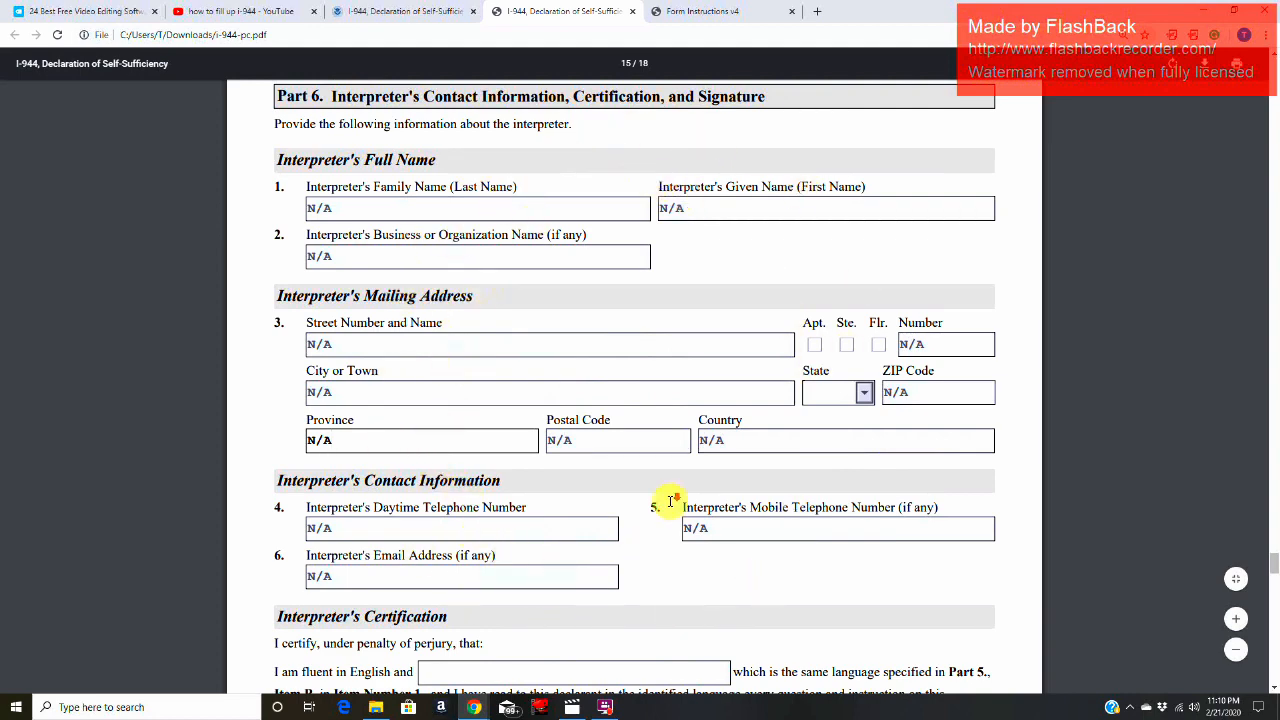
pyautogui.scroll(-1, 670, 502)
pyautogui.scroll(-2, 670, 502)
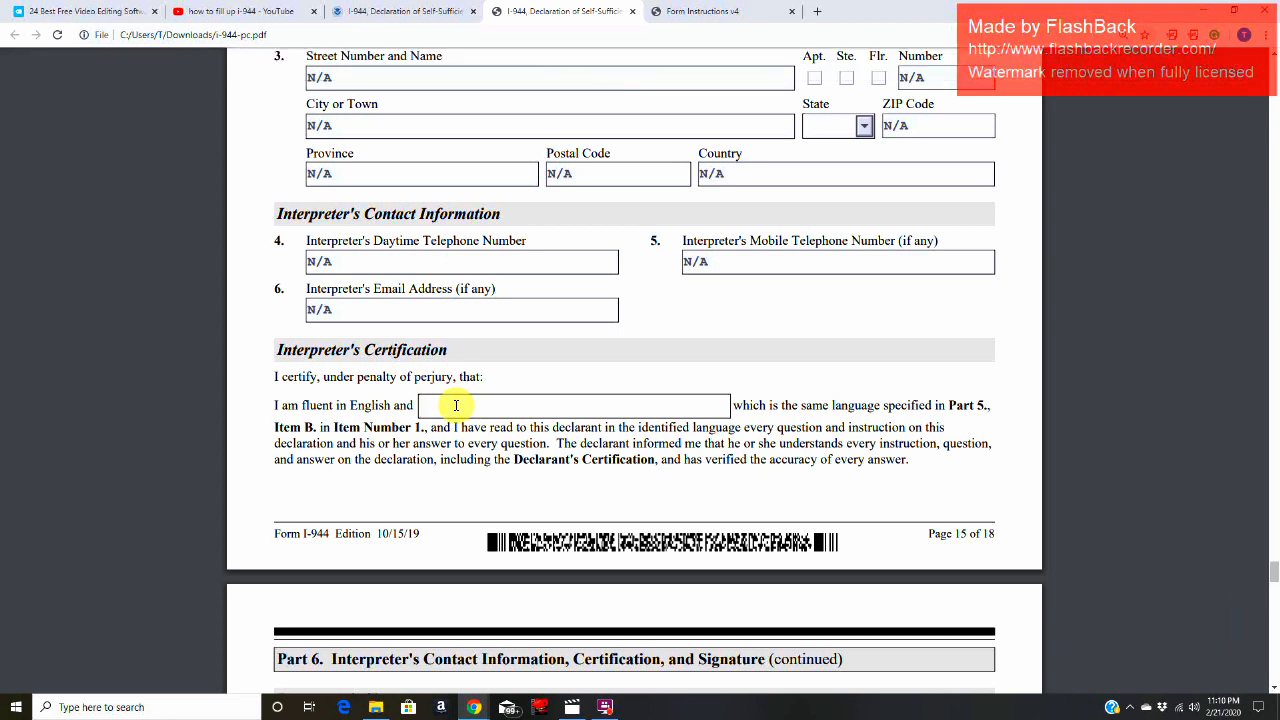
pyautogui.scroll(-3, 605, 427)
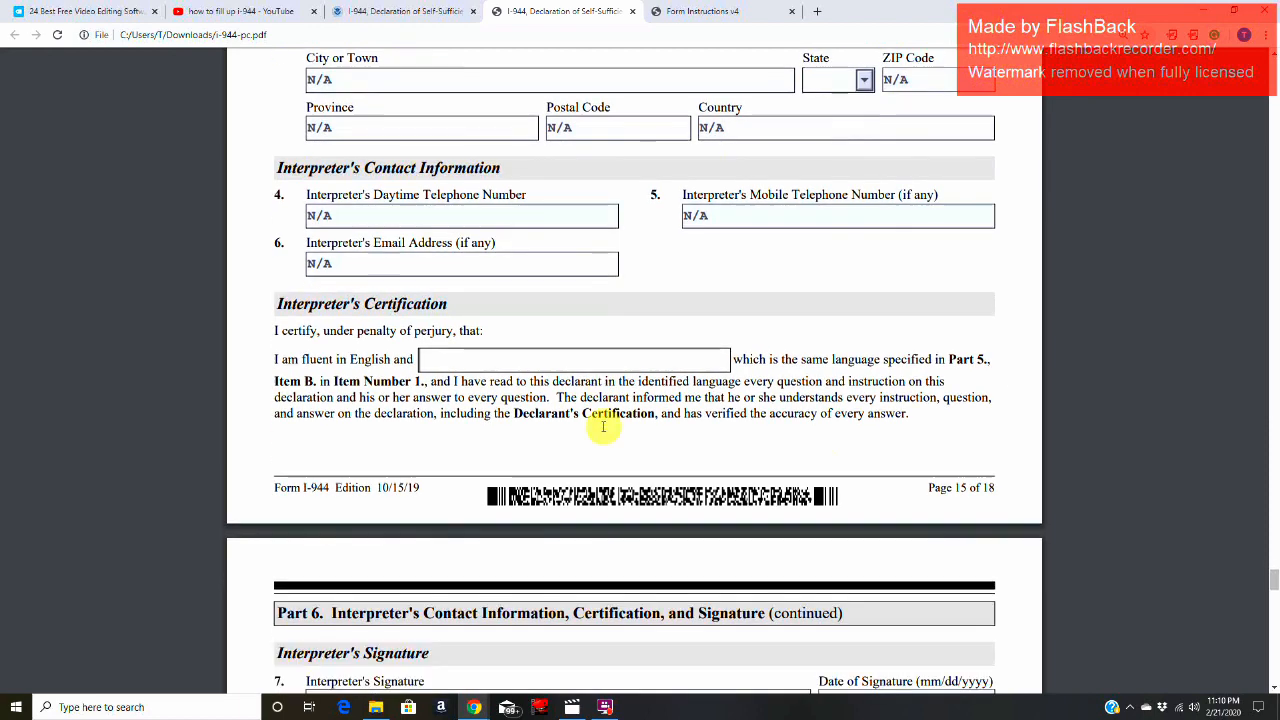
pyautogui.scroll(-2, 605, 427)
pyautogui.scroll(-1, 610, 425)
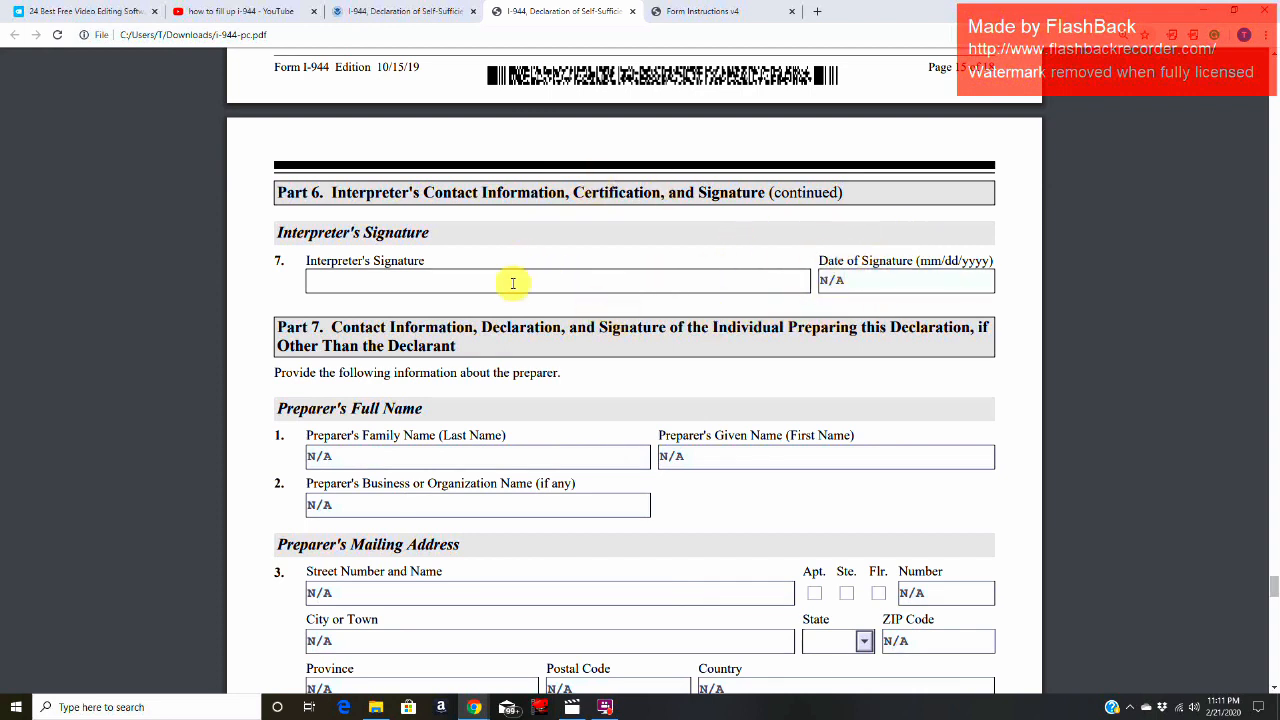
pyautogui.click(862, 284)
# Step: Review the Part 7 heading and the preparer's full name, business name and mailing address fields
pyautogui.scroll(-2, 866, 286)
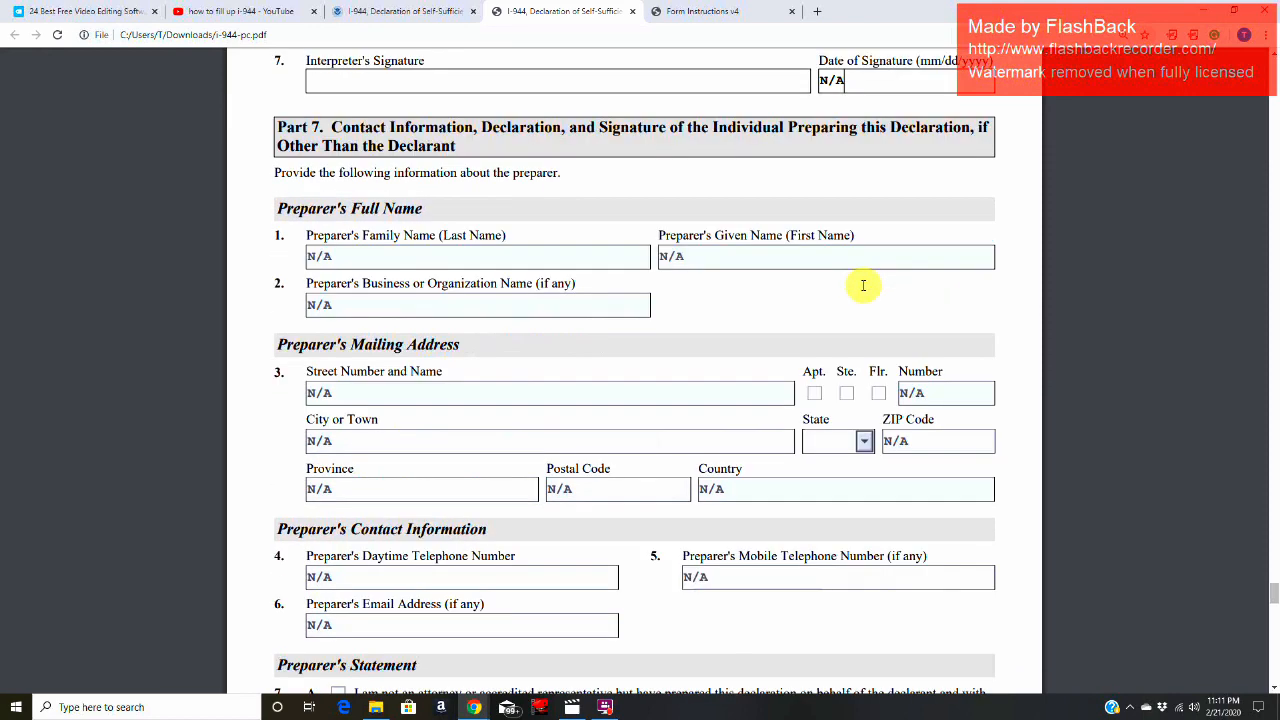
pyautogui.moveTo(390, 127)
pyautogui.mouseDown()
pyautogui.moveTo(995, 134)
pyautogui.moveTo(490, 160)
pyautogui.moveTo(460, 143)
pyautogui.mouseUp()
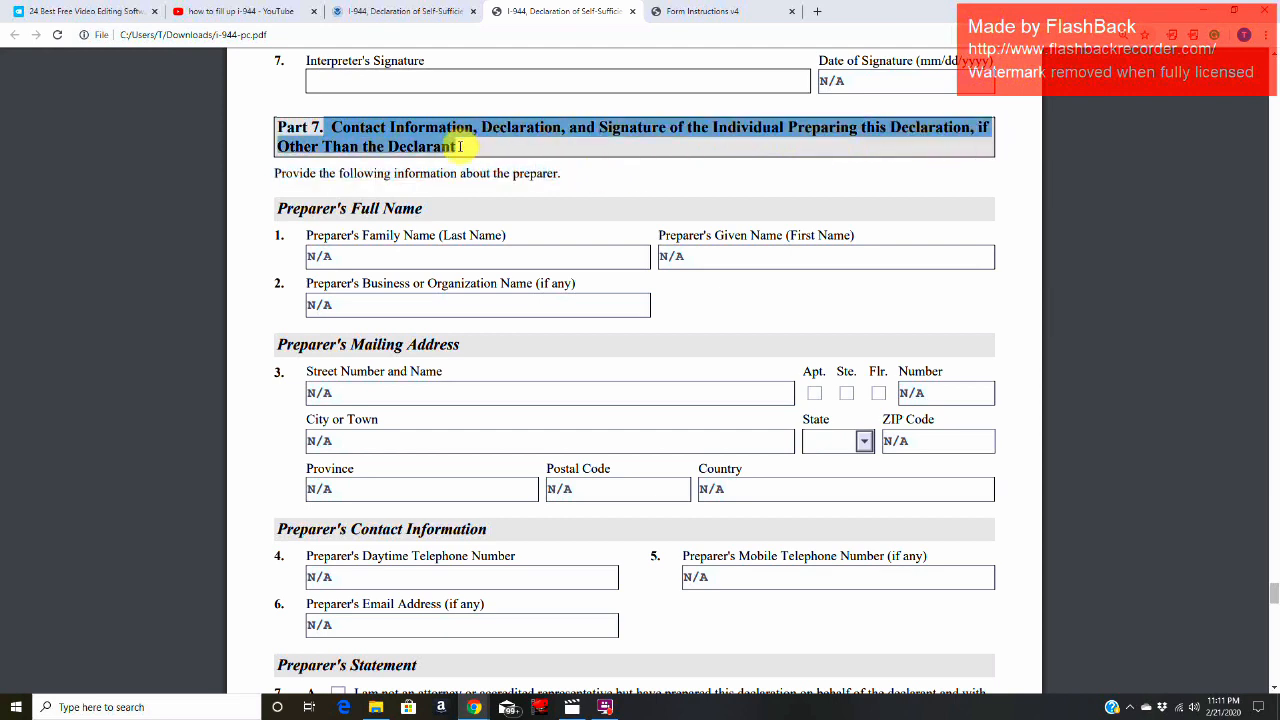
pyautogui.click(449, 257)
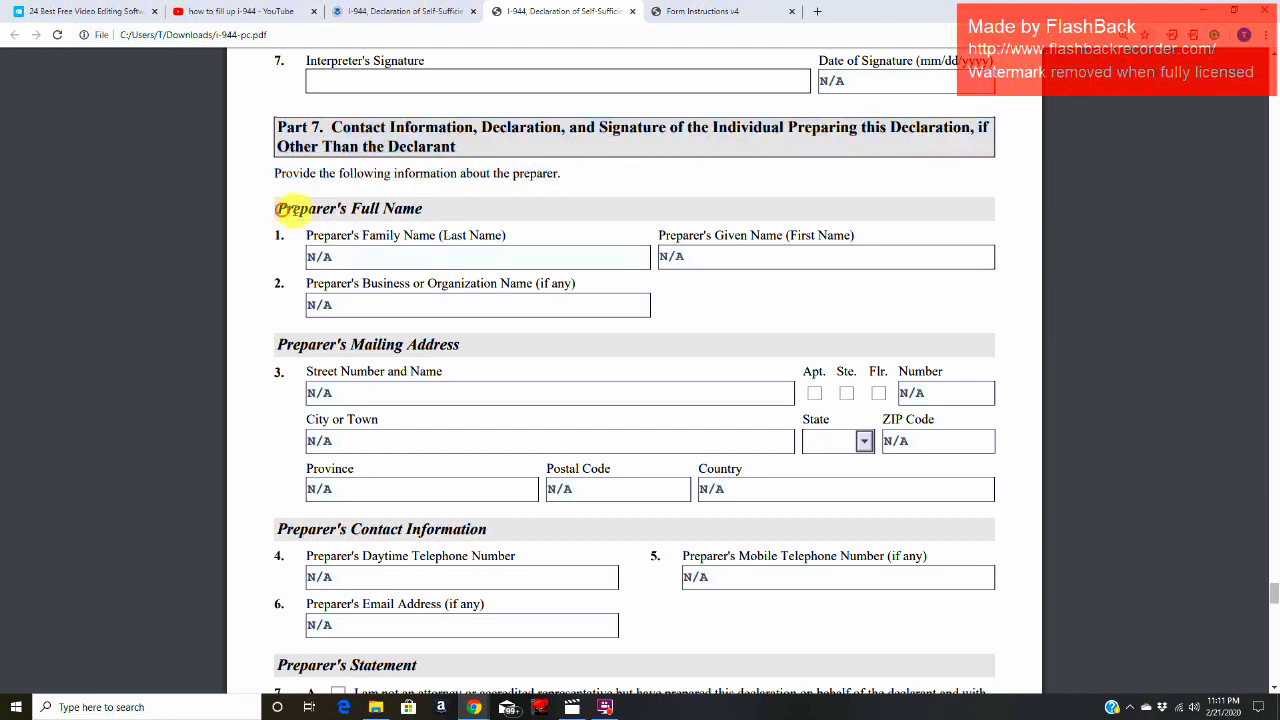
pyautogui.moveTo(280, 209); pyautogui.dragTo(350, 209)
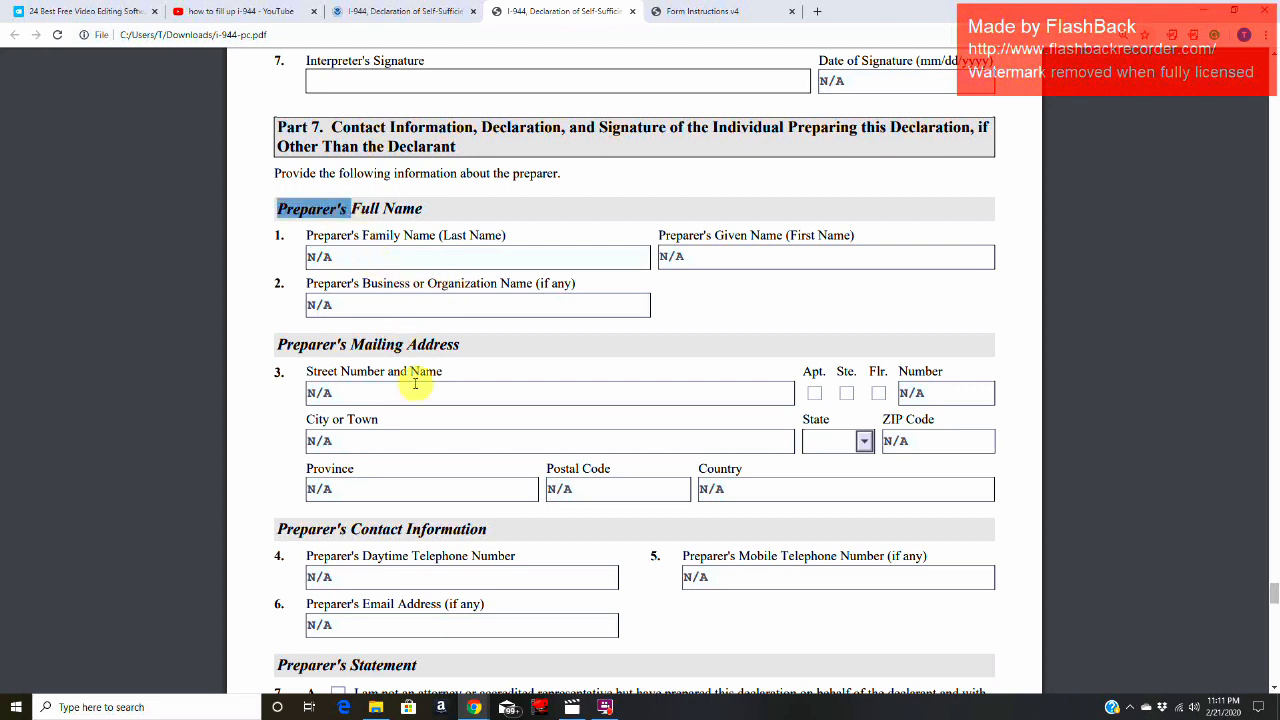
pyautogui.click(459, 392)
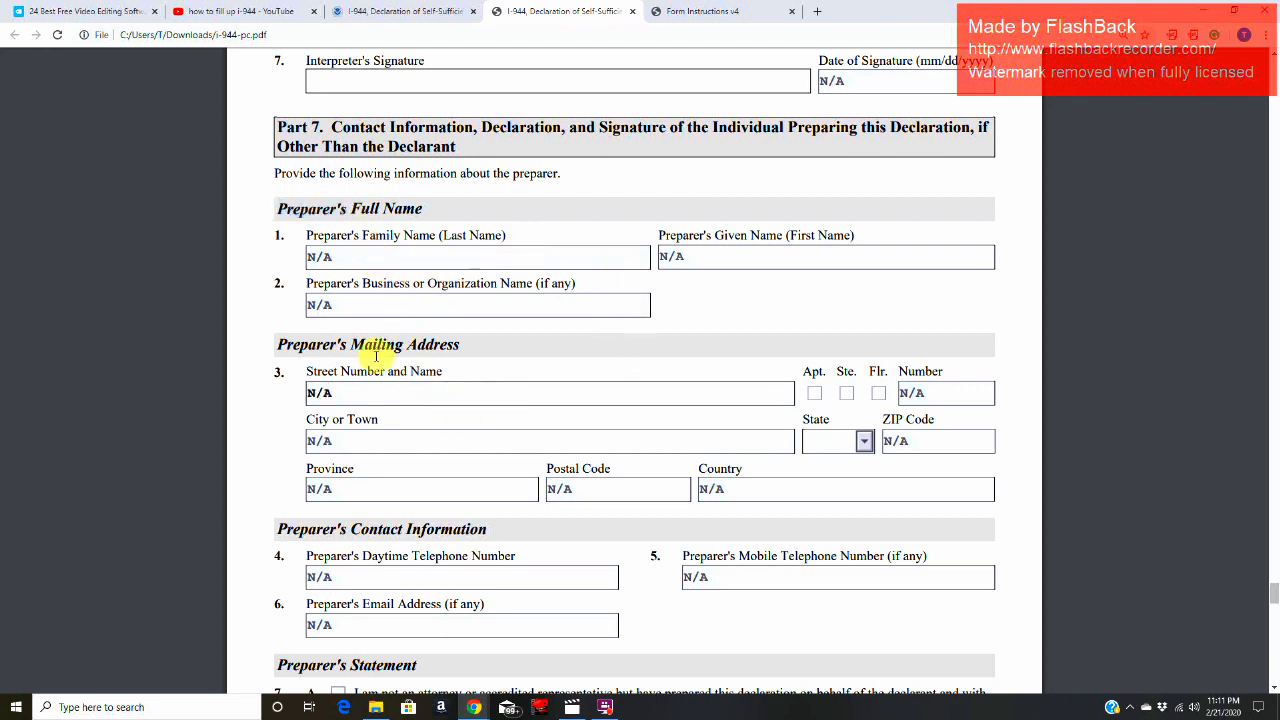
pyautogui.click(371, 250)
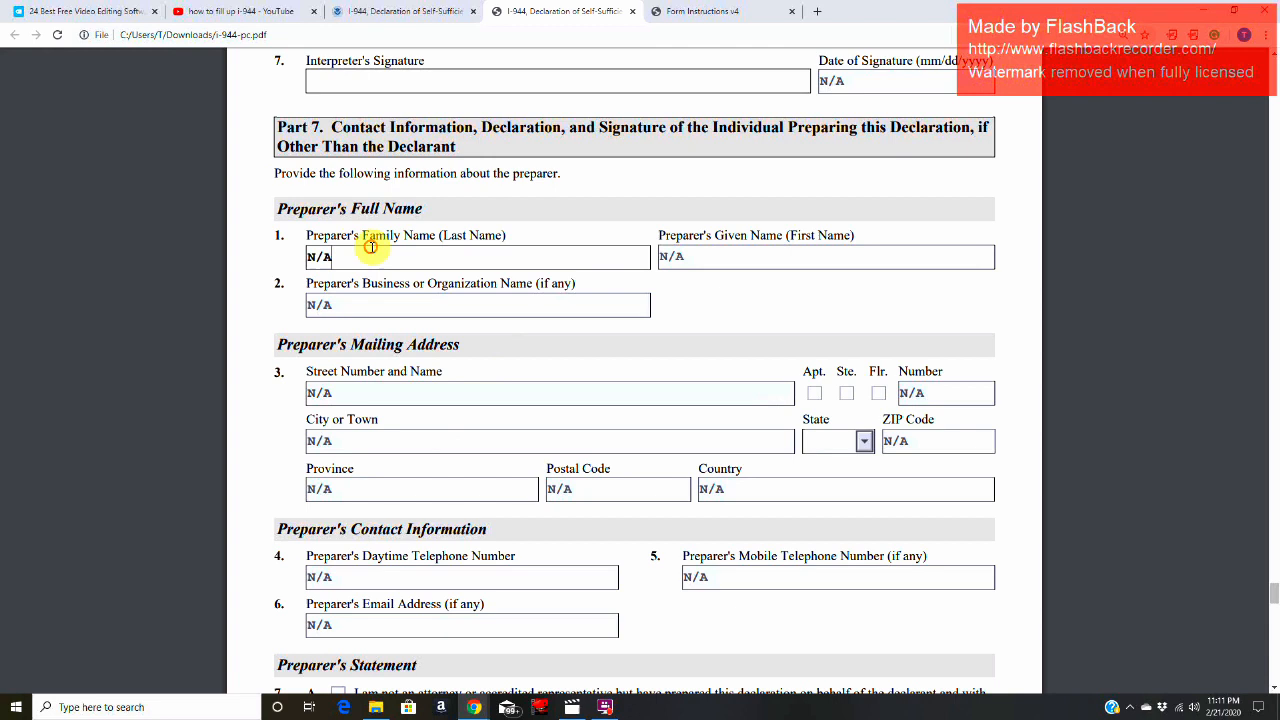
pyautogui.click(386, 303)
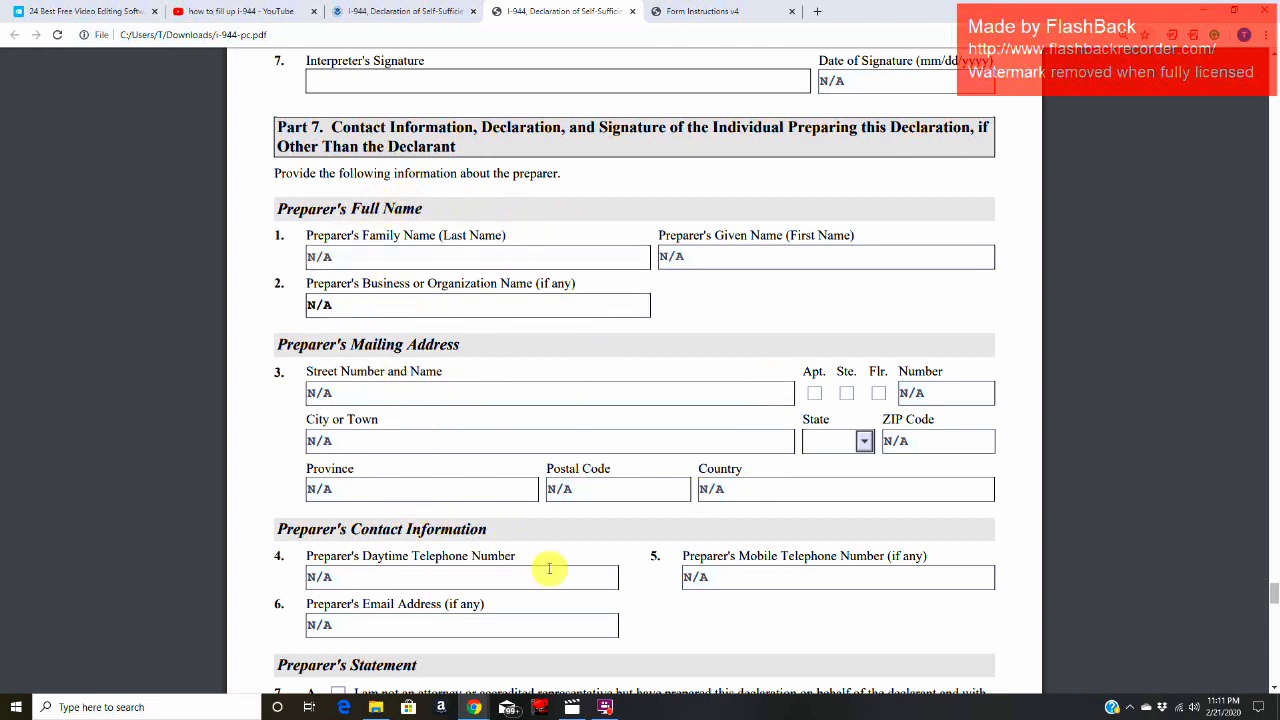
pyautogui.click(445, 395)
pyautogui.click(406, 306)
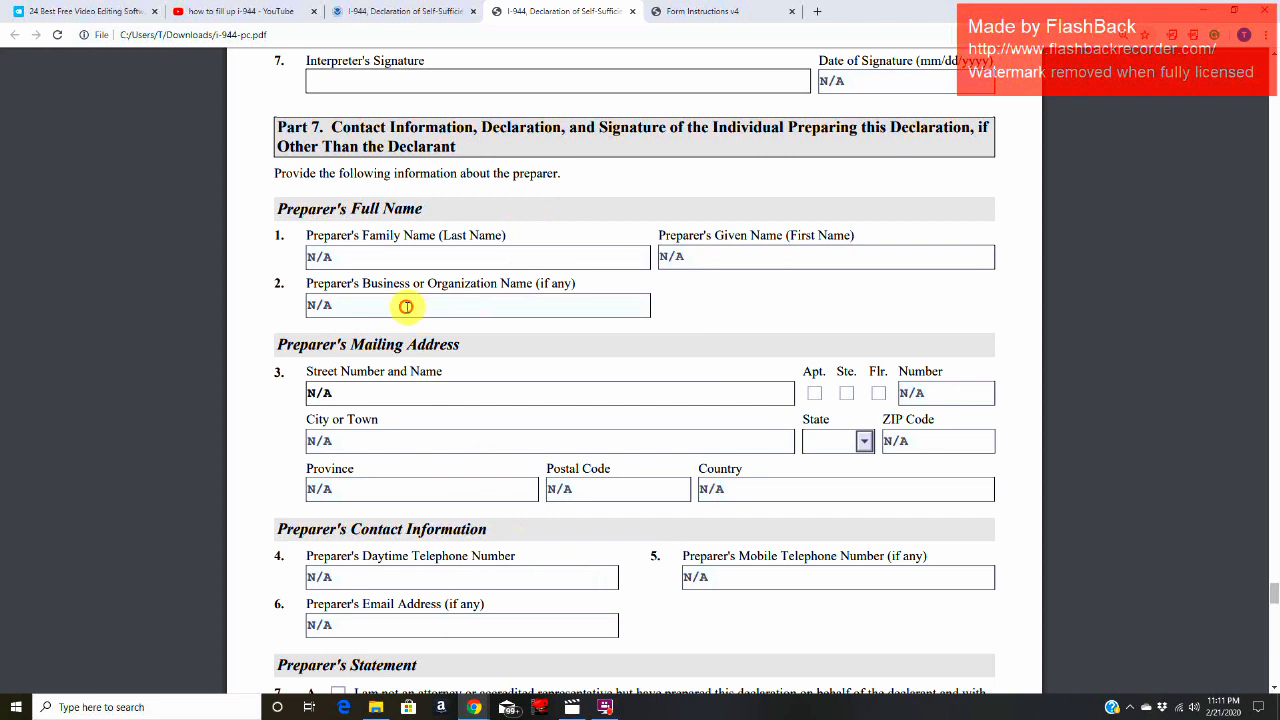
pyautogui.click(371, 254)
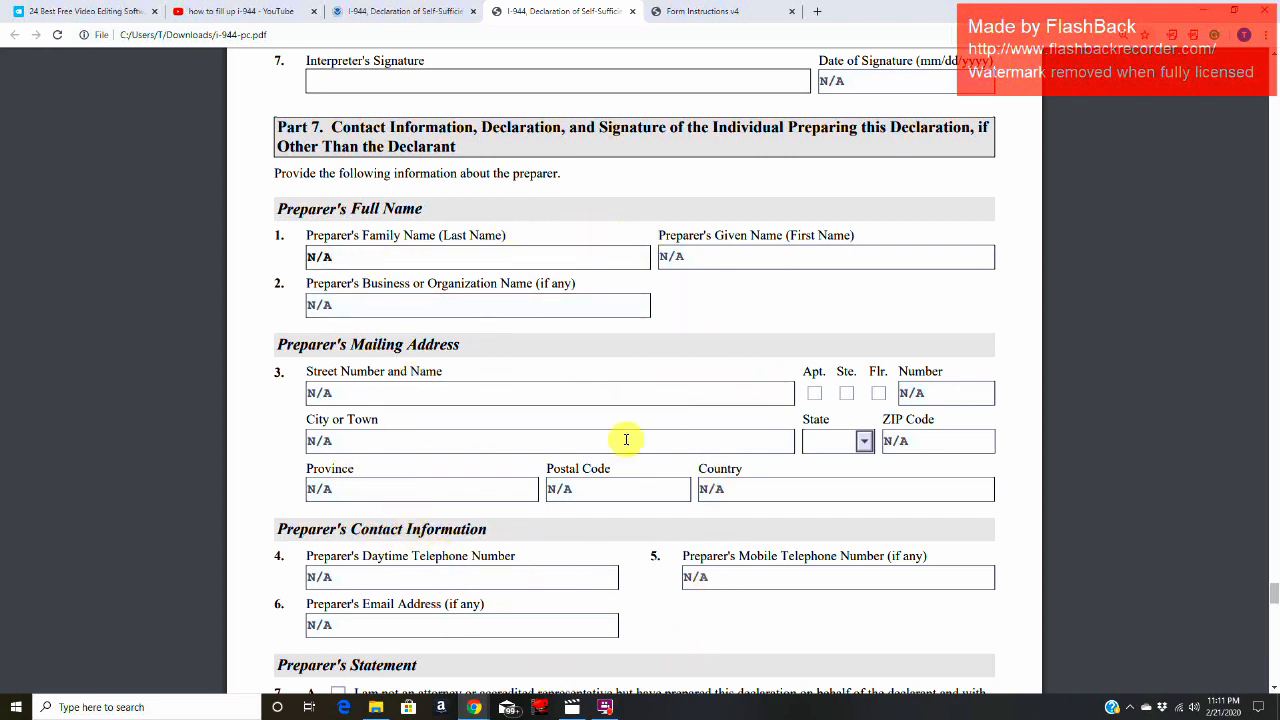
# Step: Check the preparer's contact information and read the Item 7.A and 7.B attorney or accredited representative options in the Preparer's Statement
pyautogui.scroll(-3, 622, 437)
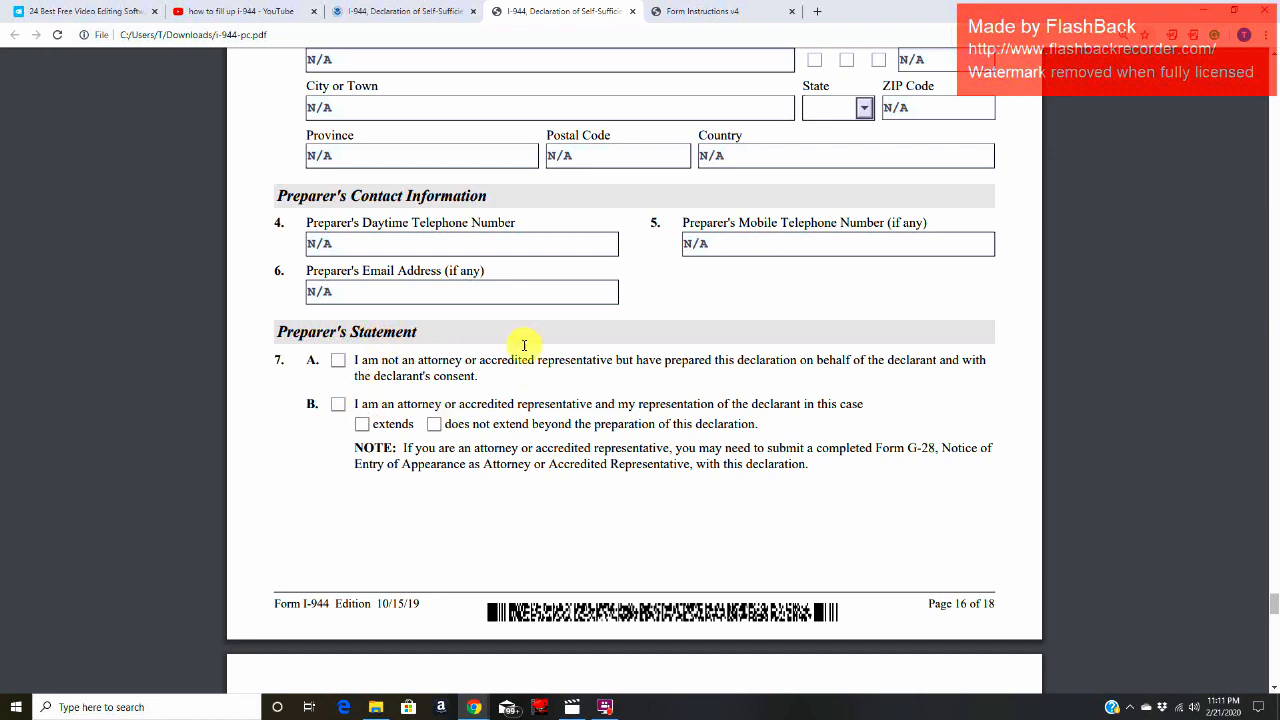
pyautogui.moveTo(357, 363); pyautogui.dragTo(622, 366)
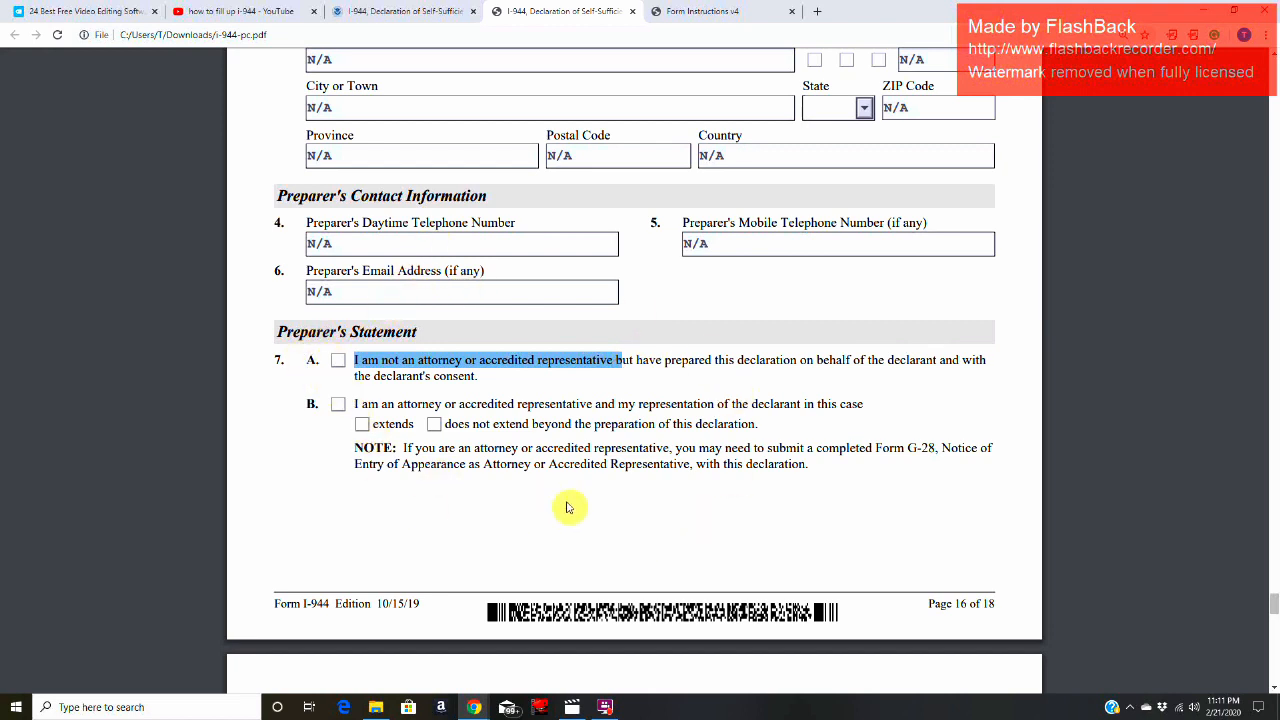
pyautogui.click(480, 415)
pyautogui.moveTo(352, 403); pyautogui.dragTo(592, 406)
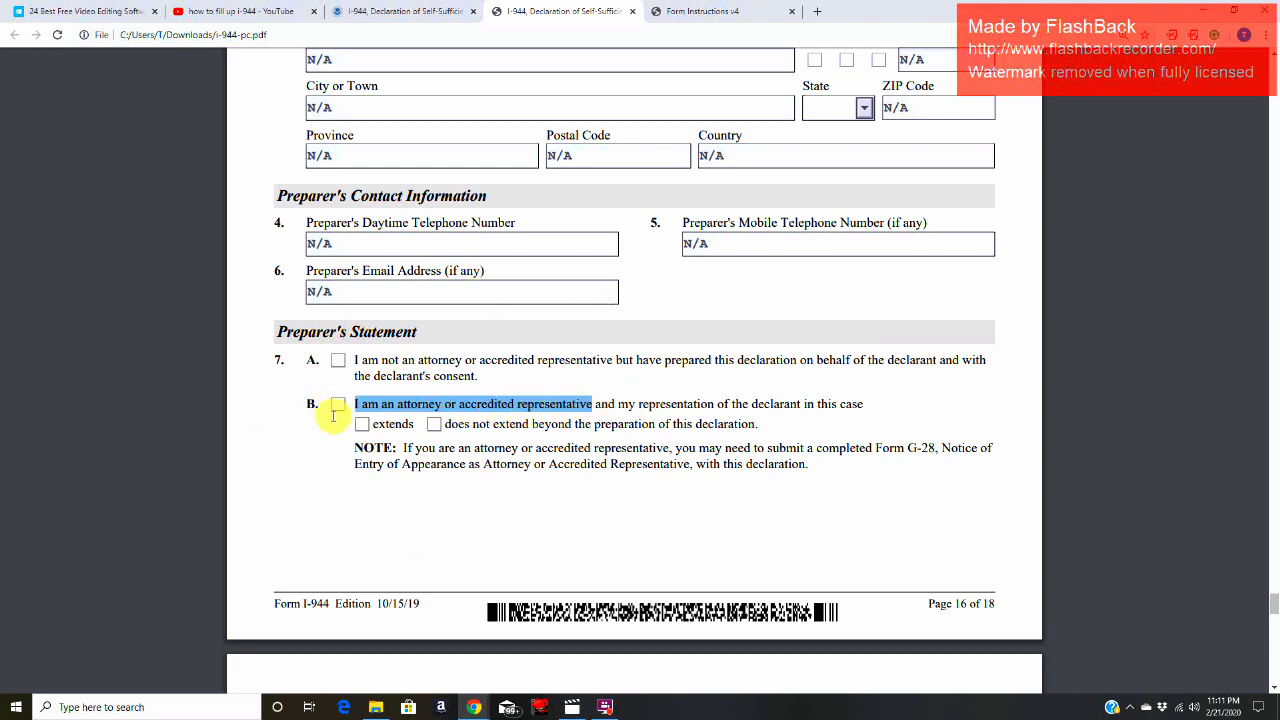
pyautogui.click(512, 454)
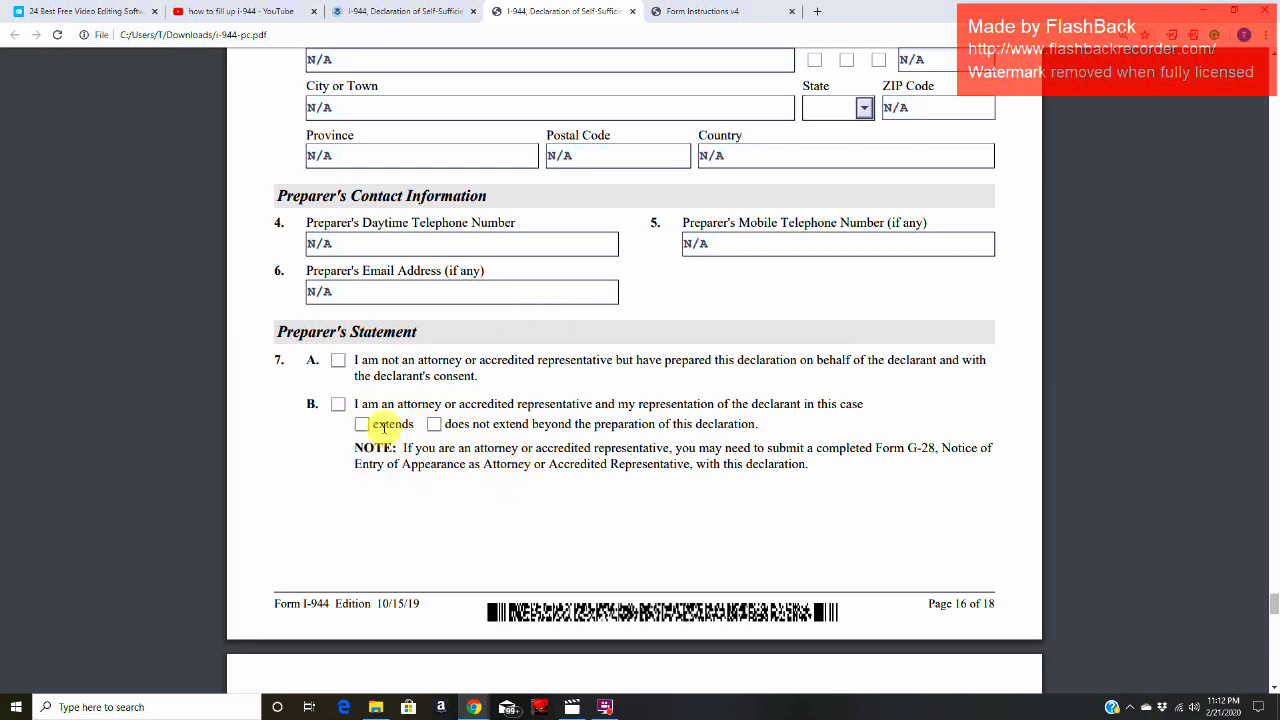
# Step: Look over the Preparer's Certification and Item 8 signature fields, and read the Part 8 Signature at Interview note
pyautogui.scroll(-5, 537, 424)
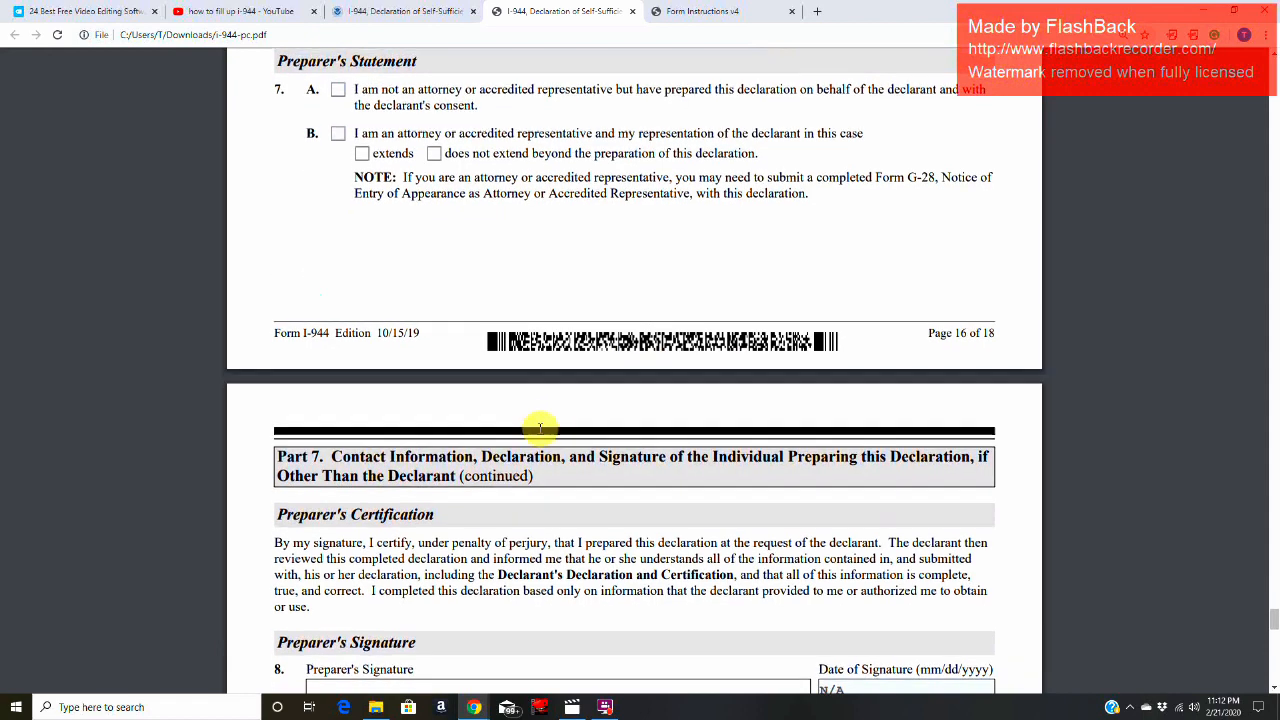
pyautogui.scroll(-1, 524, 424)
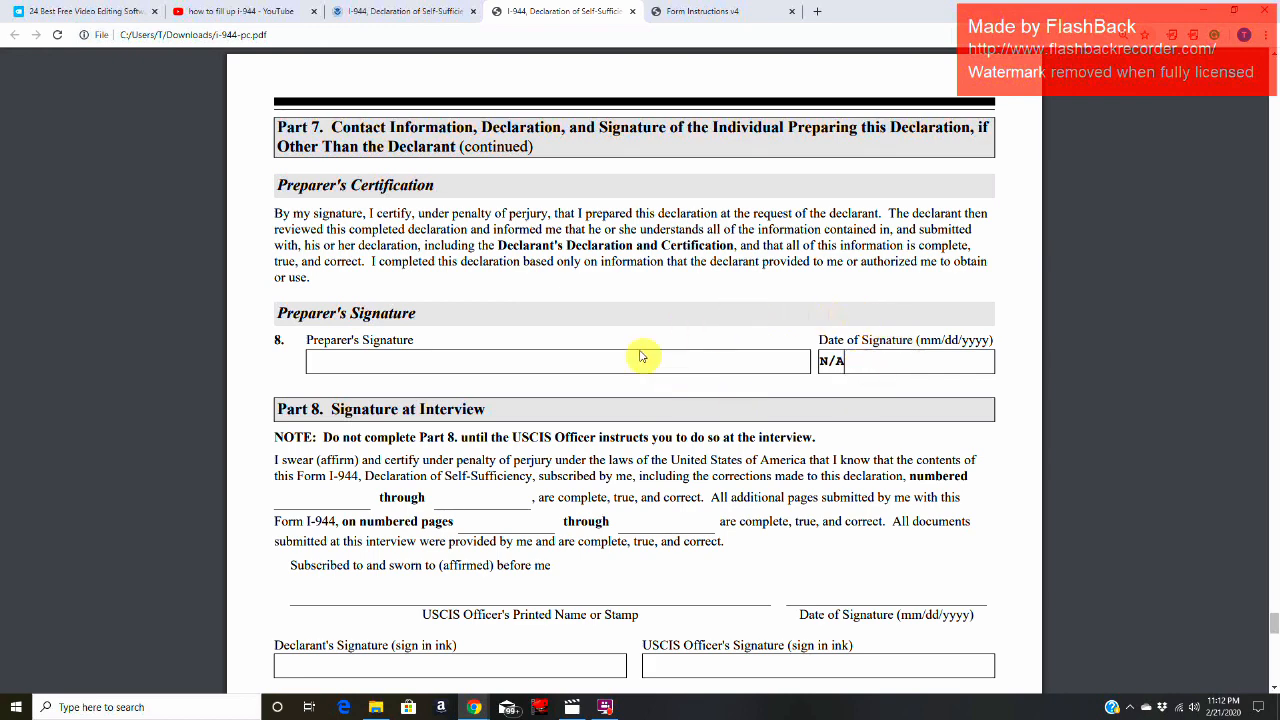
pyautogui.scroll(-3, 637, 363)
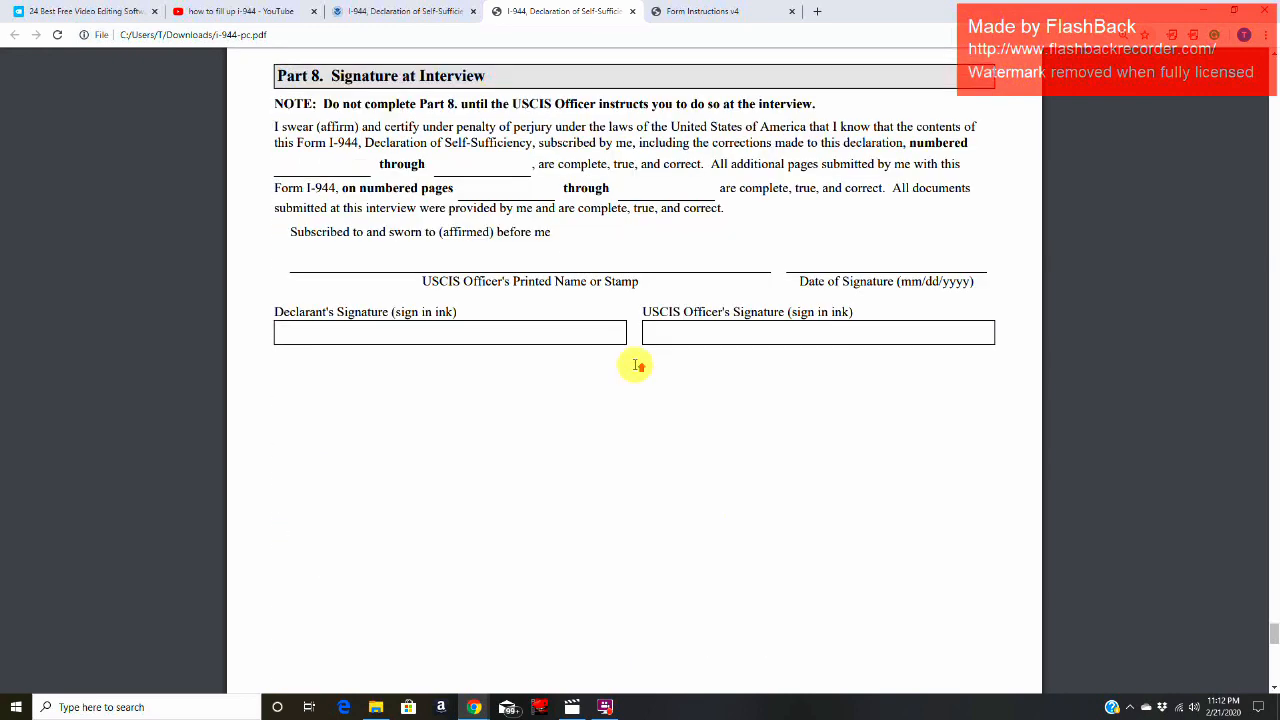
pyautogui.scroll(1, 637, 363)
pyautogui.moveTo(323, 209); pyautogui.dragTo(493, 208)
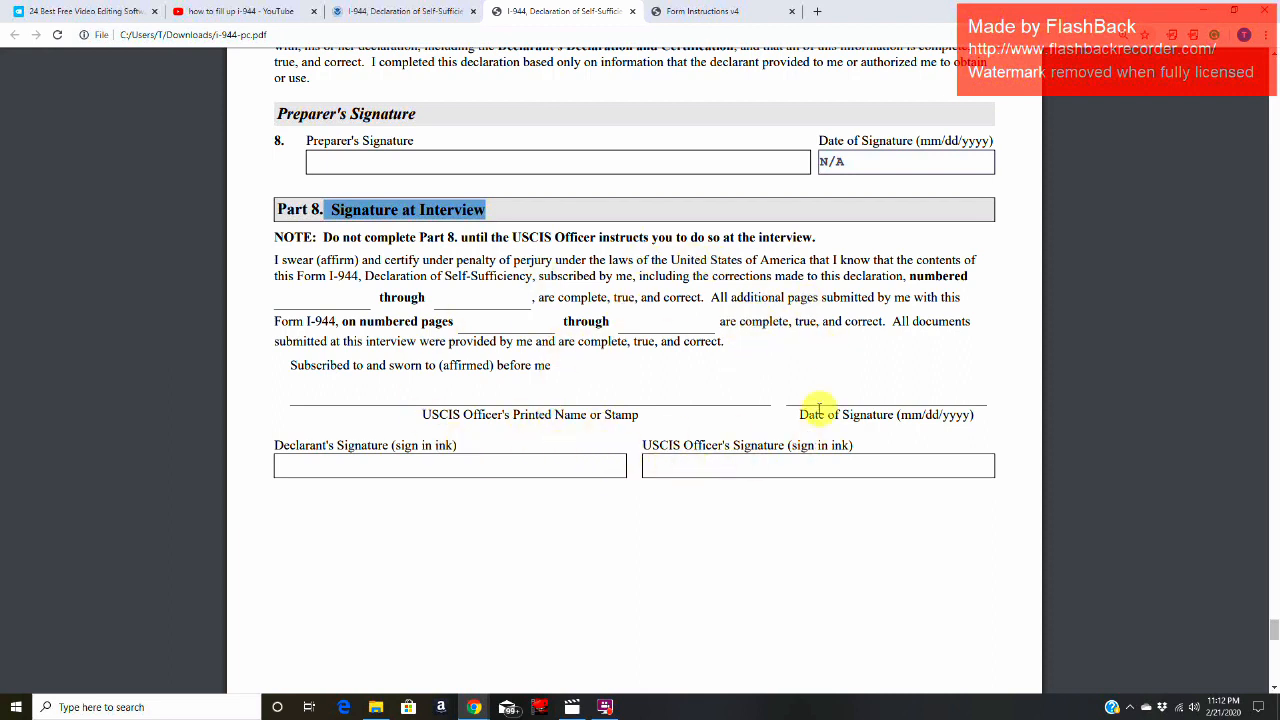
pyautogui.moveTo(757, 238); pyautogui.dragTo(814, 236)
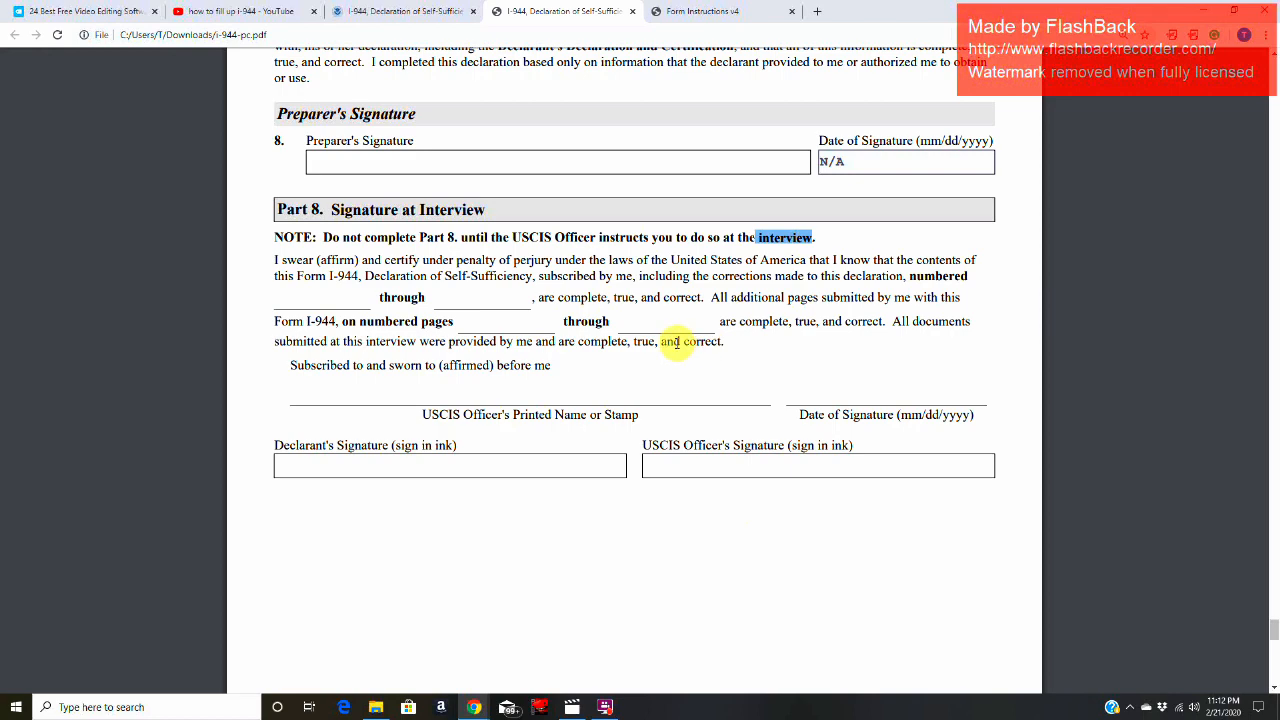
# Step: Examine Part 9, Additional Information, including its instructions and the page, part and item number entries through Item 6
pyautogui.scroll(-9, 677, 343)
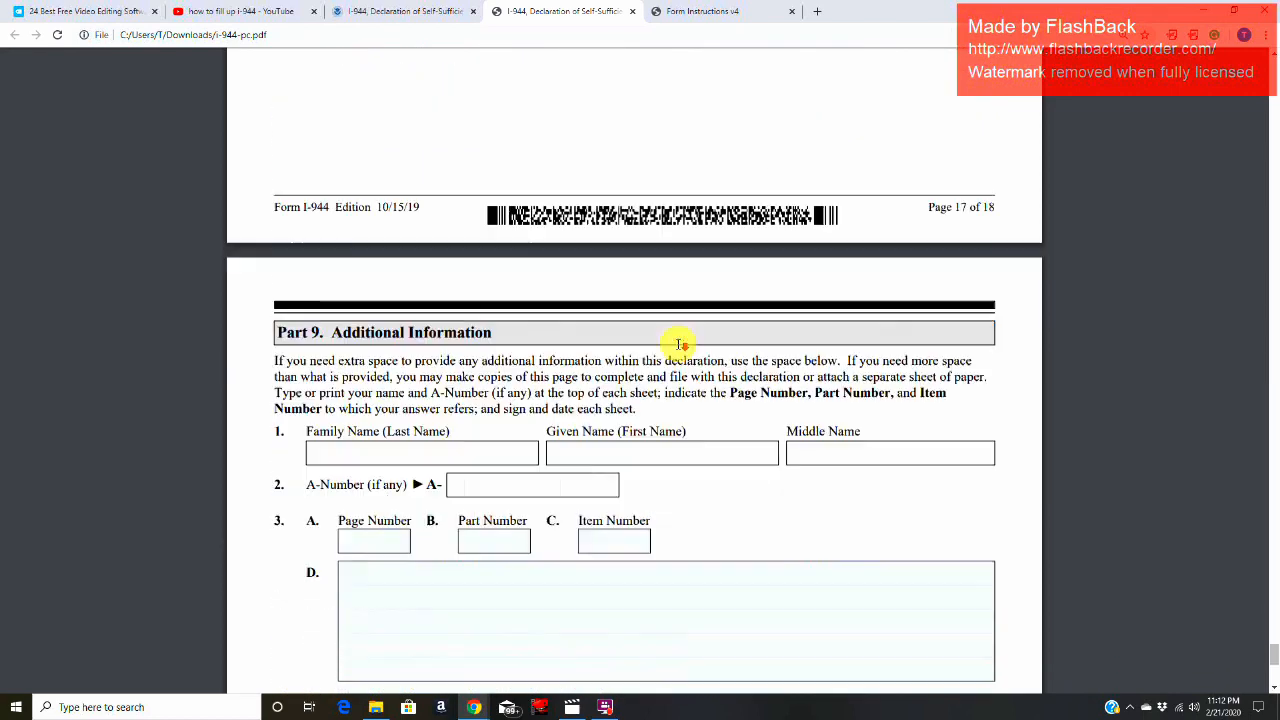
pyautogui.moveTo(331, 132); pyautogui.dragTo(510, 131)
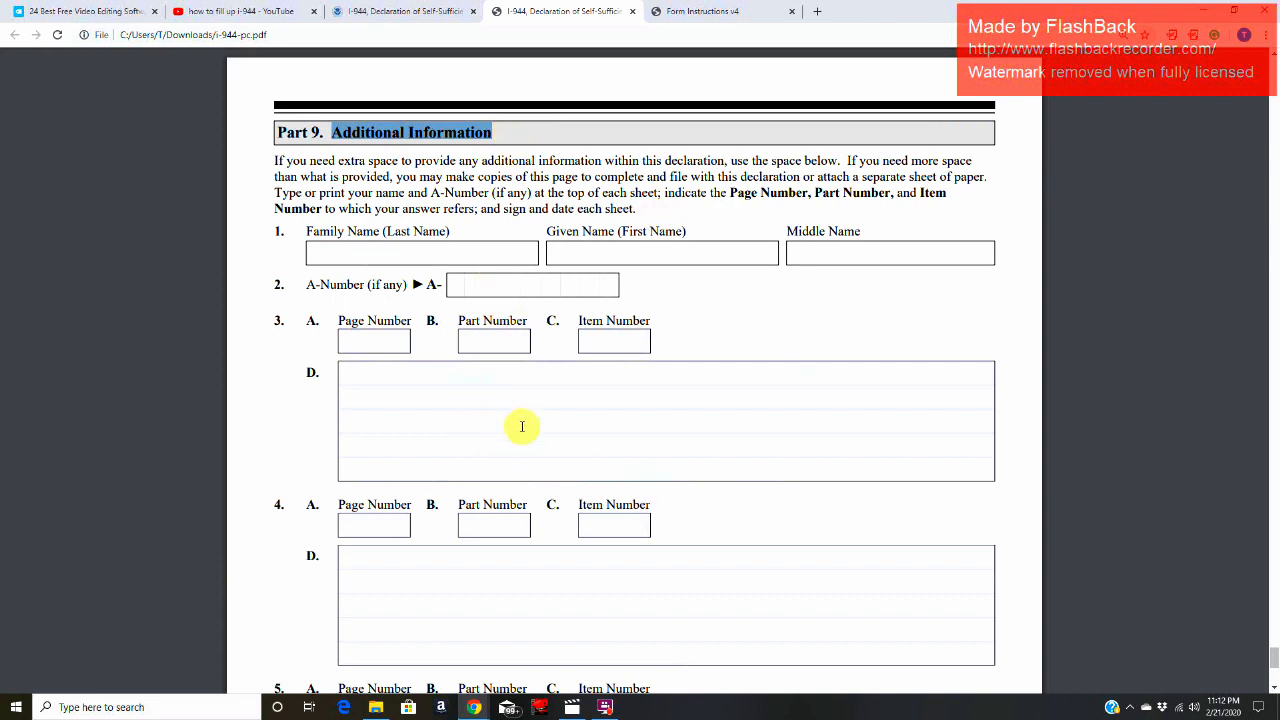
pyautogui.click(444, 378)
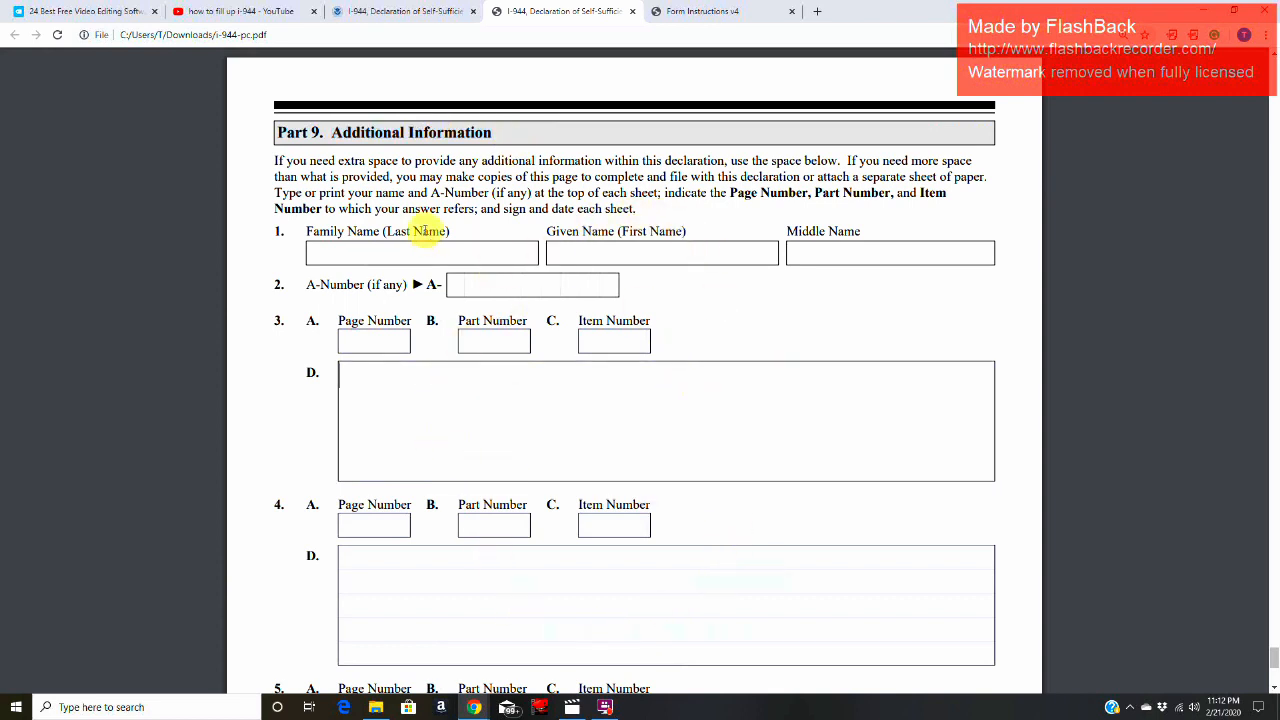
pyautogui.moveTo(326, 133); pyautogui.dragTo(521, 132)
pyautogui.scroll(-3, 613, 564)
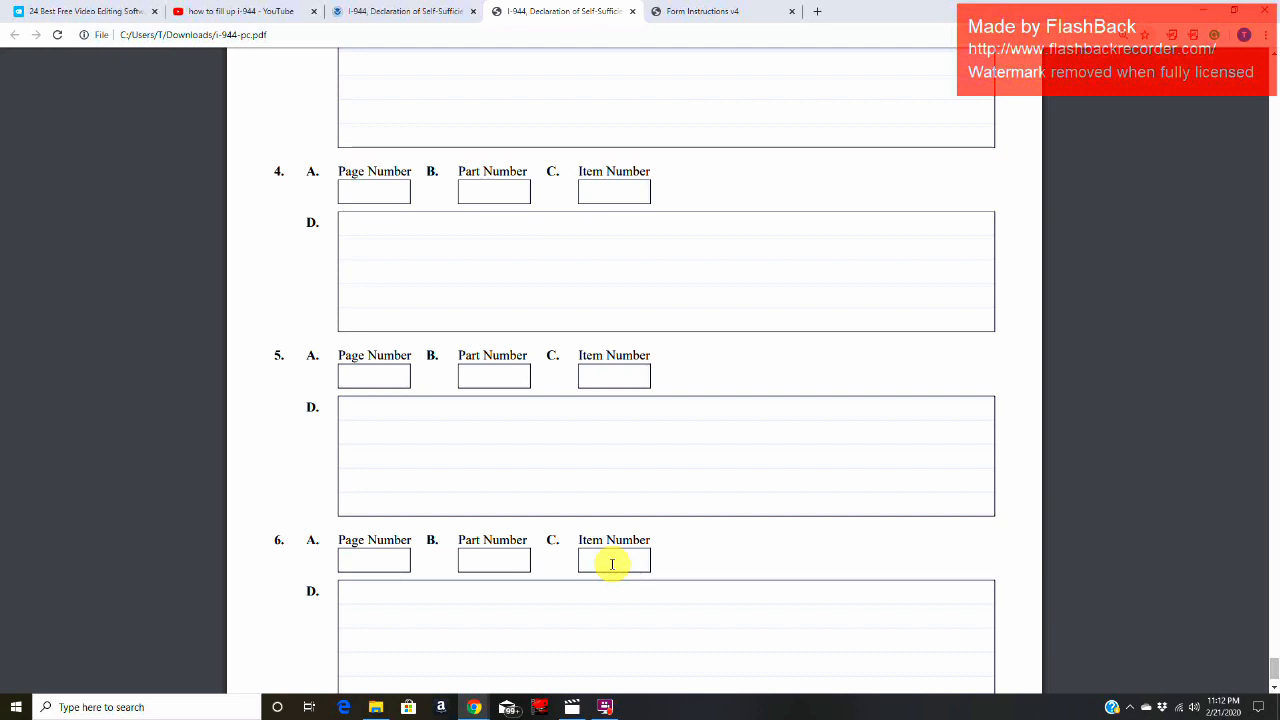
pyautogui.click(606, 705)
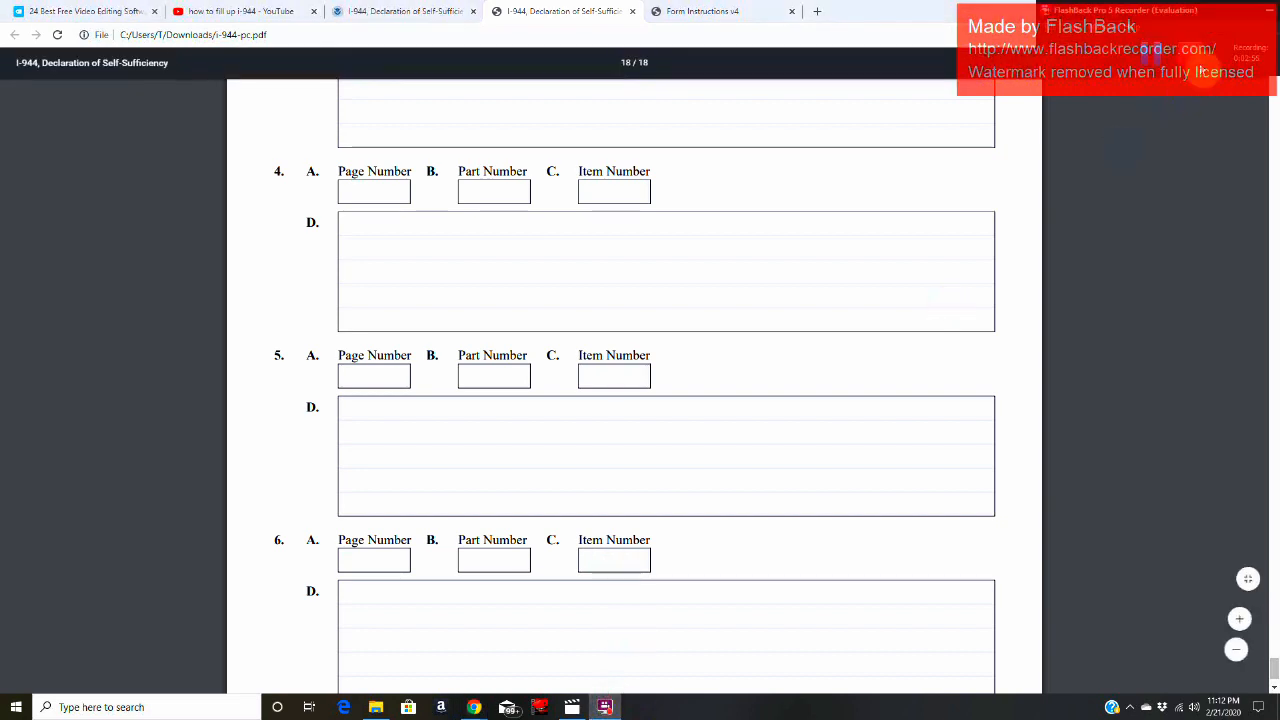